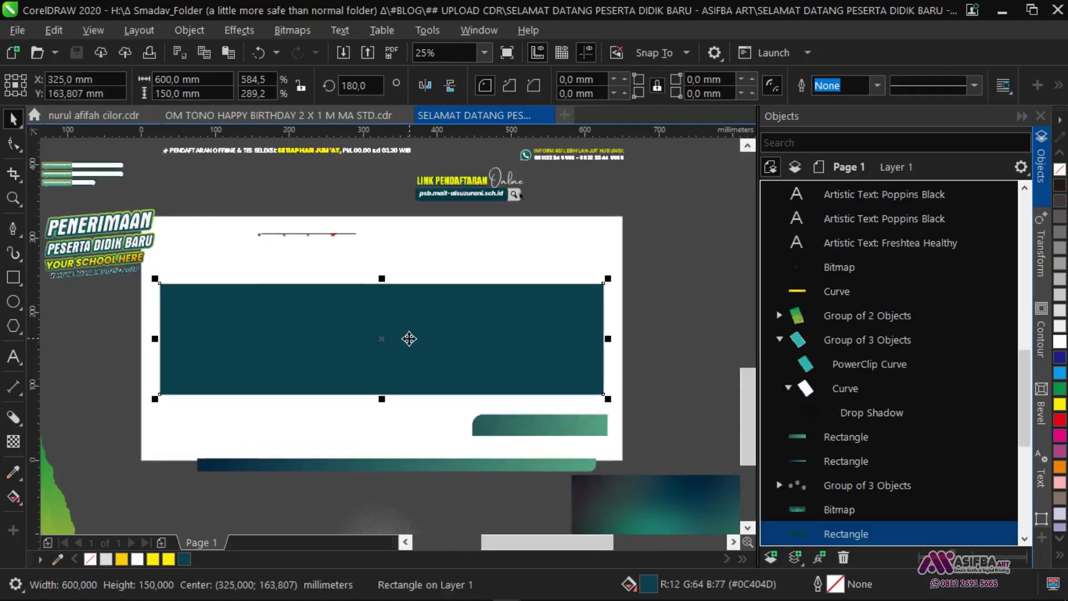
- PowerClip the blurred blue-green bitmap below the page inside the dark teal banner rectangle
{"action": "left_click_drag", "start_coordinate": [401, 340], "coordinate": [217, 202]}
{"action": "left_click", "coordinate": [577, 407]}
{"action": "right_click", "coordinate": [577, 406]}
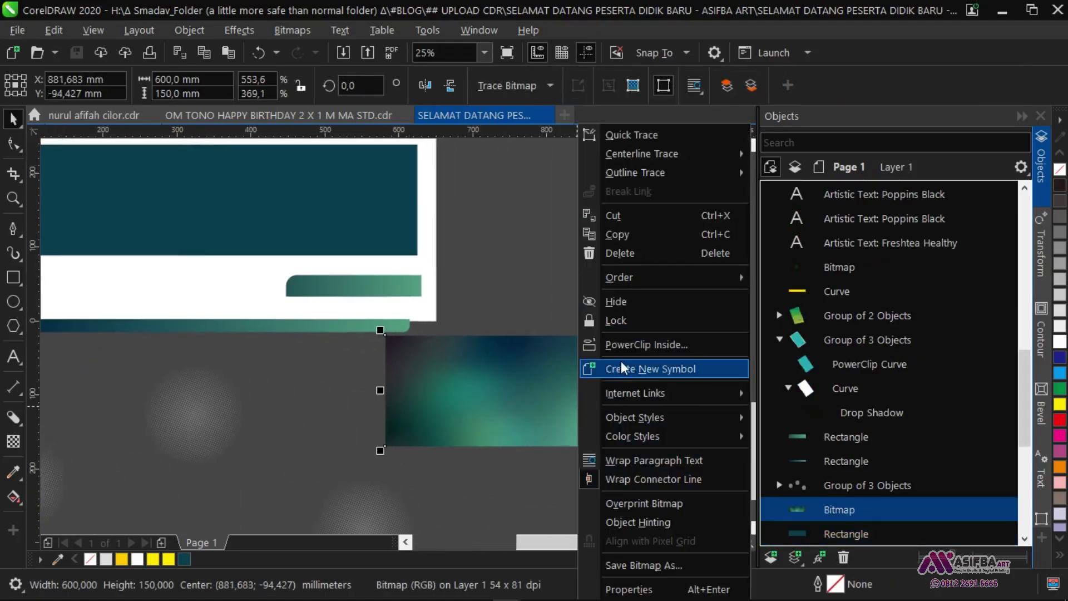
{"action": "left_click", "coordinate": [620, 344]}
{"action": "left_click", "coordinate": [293, 238]}
- Place the group of three halftone dot patterns over the banner and PowerClip it inside the banner rectangle
{"action": "left_click_drag", "start_coordinate": [183, 399], "coordinate": [389, 196]}
{"action": "scroll", "coordinate": [379, 327], "scroll_direction": "down", "scroll_amount": 2}
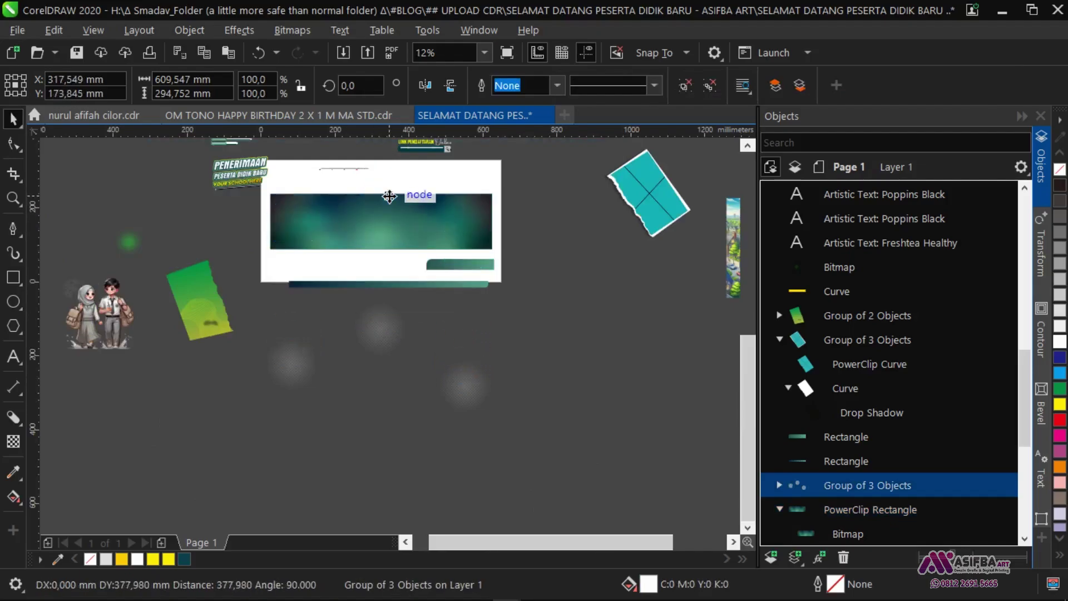
{"action": "scroll", "coordinate": [389, 195], "scroll_direction": "up", "scroll_amount": 2}
{"action": "right_click", "coordinate": [388, 203]}
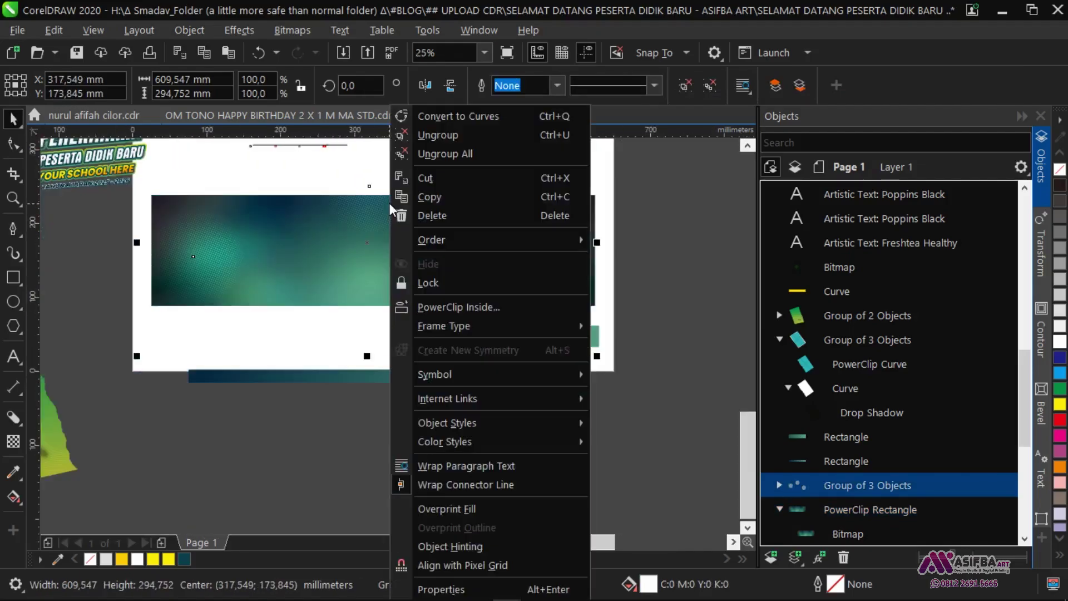
{"action": "left_click", "coordinate": [446, 306]}
{"action": "left_click", "coordinate": [362, 288]}
- Align the short rounded gradient rectangle to the banner's bottom and right edges
{"action": "left_click", "coordinate": [352, 409]}
{"action": "left_click", "coordinate": [504, 350]}
{"action": "left_click", "coordinate": [435, 261], "text": "shift"}
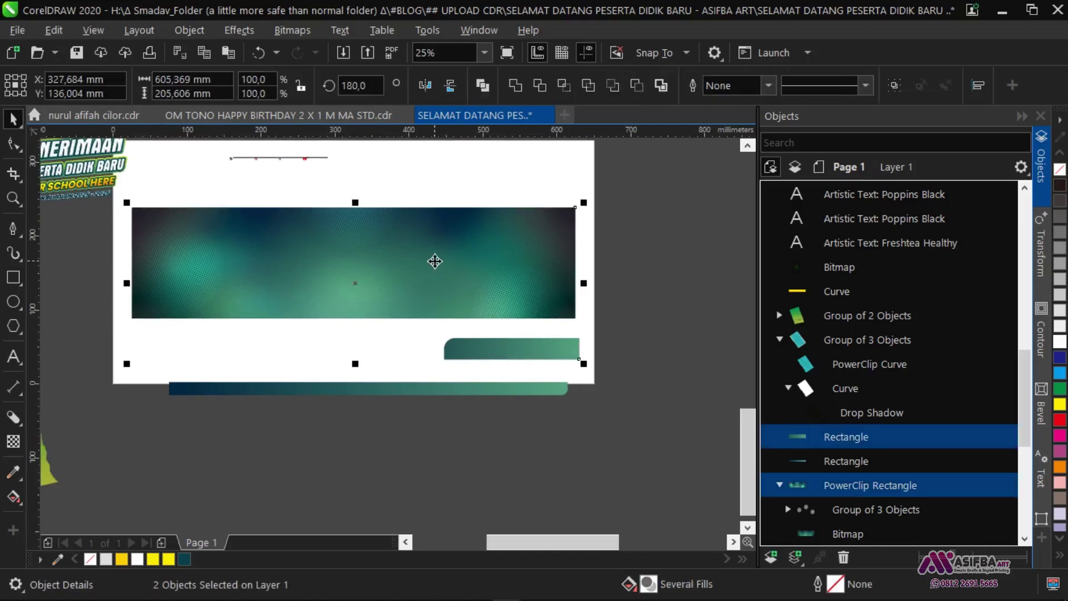
{"action": "key", "text": "b"}
- Align the long thin gradient bar to the bottom and right edges of the banner
{"action": "left_click", "coordinate": [383, 390]}
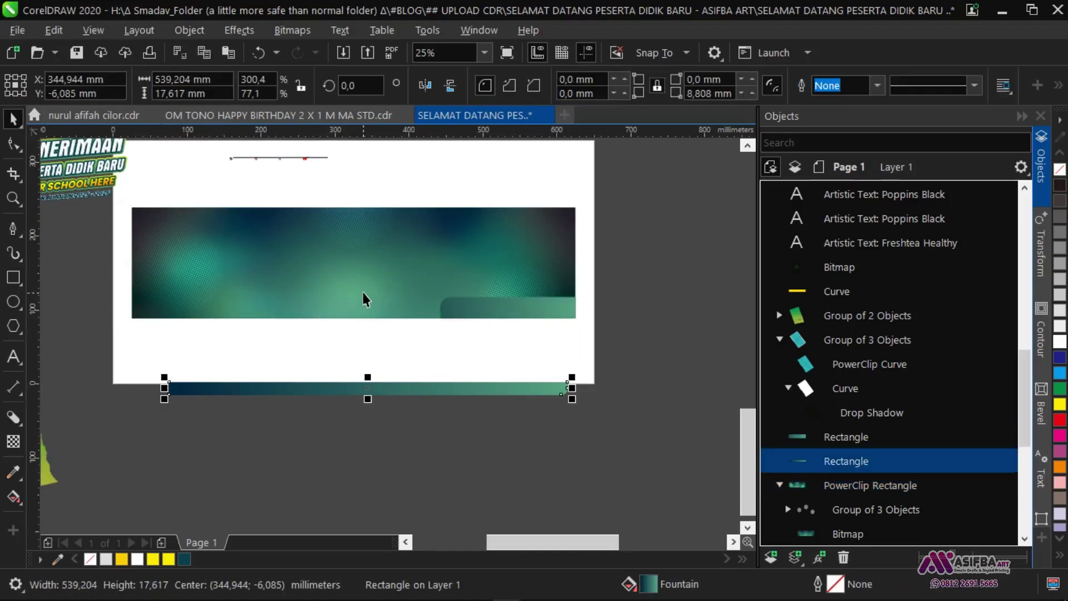
{"action": "left_click", "coordinate": [363, 294], "text": "shift"}
{"action": "key", "text": "b"}
{"action": "left_click", "coordinate": [389, 379]}
- PowerClip the rounded rectangle and the long thin bar together inside the banner
{"action": "left_click", "coordinate": [479, 312]}
{"action": "left_click", "coordinate": [396, 310], "text": "shift"}
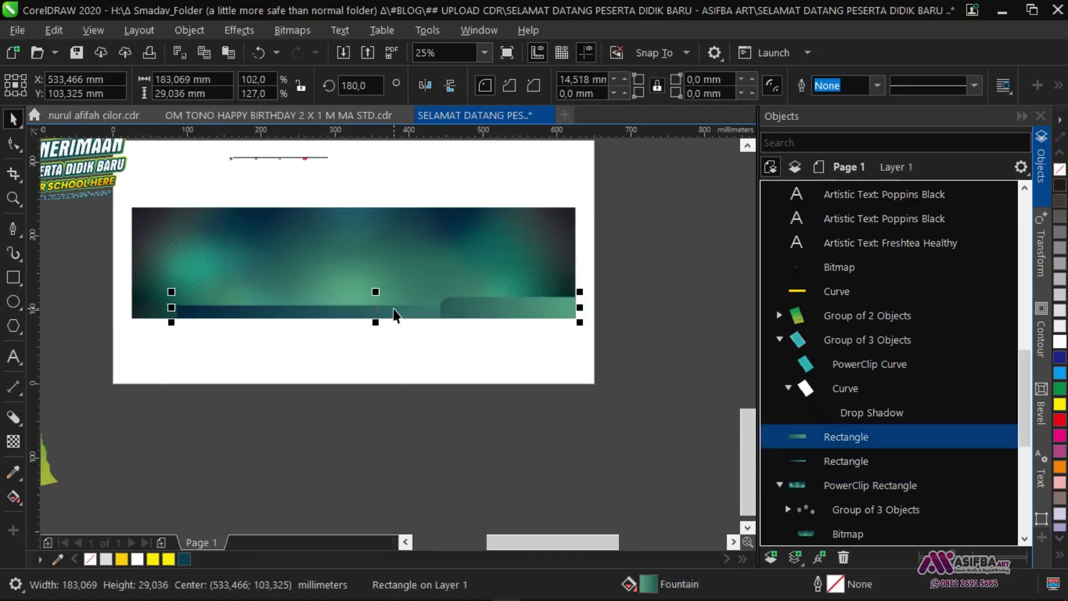
{"action": "right_click", "coordinate": [395, 308]}
{"action": "left_click", "coordinate": [419, 348]}
{"action": "left_click", "coordinate": [403, 284]}
{"action": "left_click", "coordinate": [403, 366]}
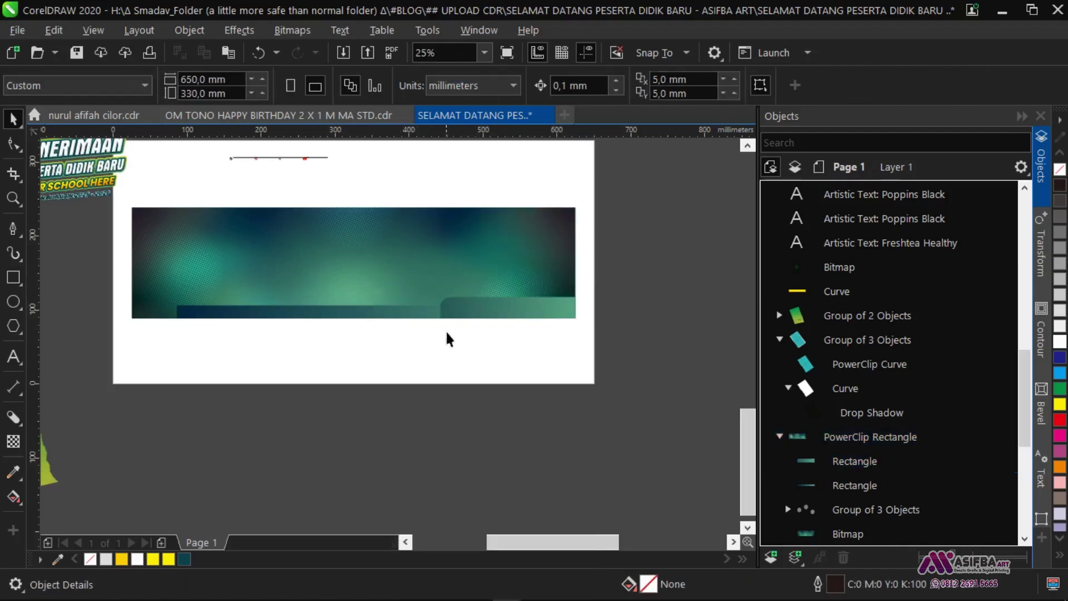
{"action": "scroll", "coordinate": [477, 310], "scroll_direction": "up", "scroll_amount": 2}
{"action": "left_click", "coordinate": [451, 325]}
{"action": "scroll", "coordinate": [452, 324], "scroll_direction": "down", "scroll_amount": 1}
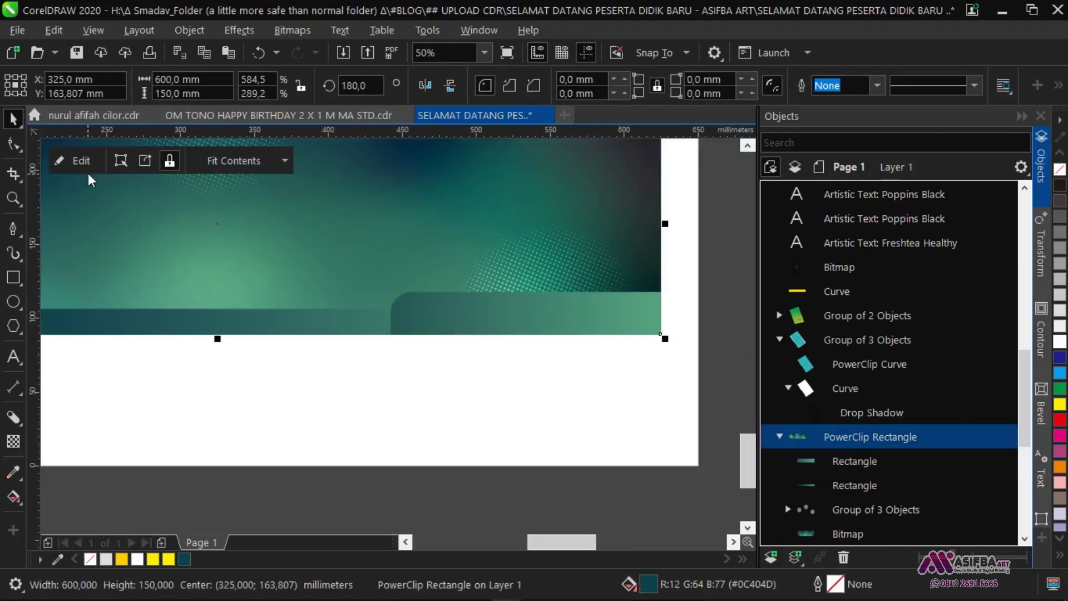
{"action": "scroll", "coordinate": [410, 385], "scroll_direction": "down", "scroll_amount": 2}
{"action": "left_click", "coordinate": [344, 386]}
- Move the turquoise torn-paper group over the right end of the banner and PowerClip it inside the banner
{"action": "scroll", "coordinate": [343, 386], "scroll_direction": "down", "scroll_amount": 1}
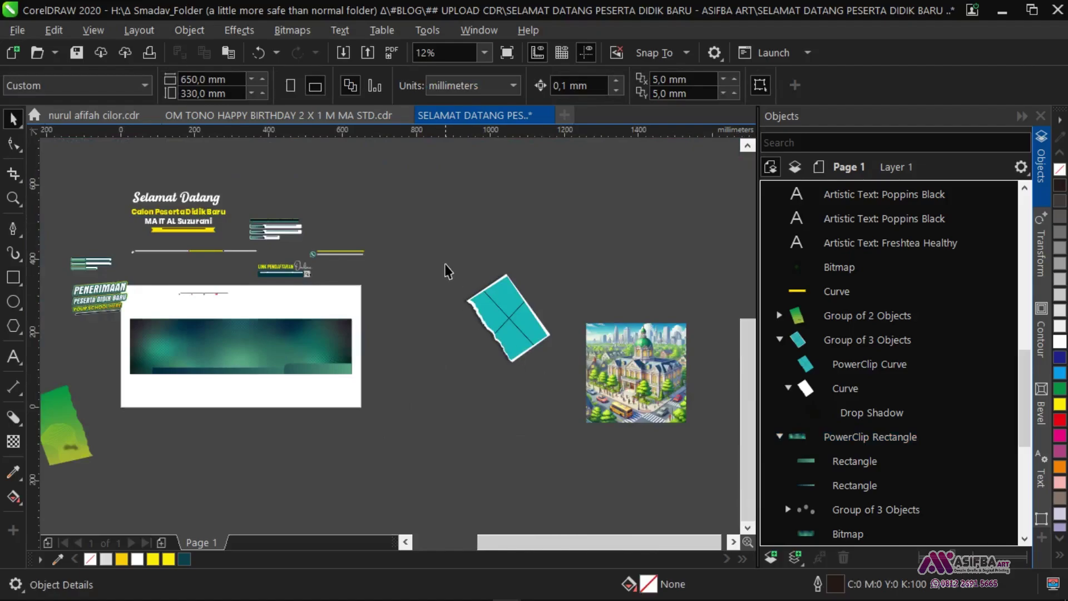
{"action": "left_click_drag", "start_coordinate": [550, 412], "coordinate": [549, 410]}
{"action": "scroll", "coordinate": [351, 327], "scroll_direction": "up", "scroll_amount": 2}
{"action": "left_click_drag", "start_coordinate": [351, 327], "coordinate": [449, 349]}
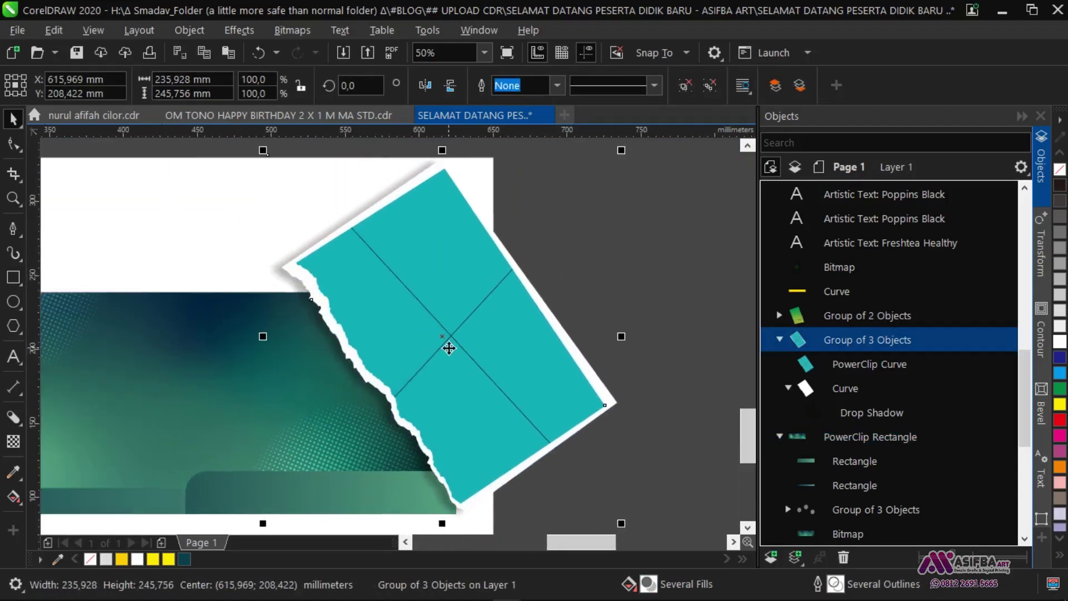
{"action": "right_click", "coordinate": [450, 348]}
{"action": "left_click", "coordinate": [518, 307]}
{"action": "left_click", "coordinate": [351, 376]}
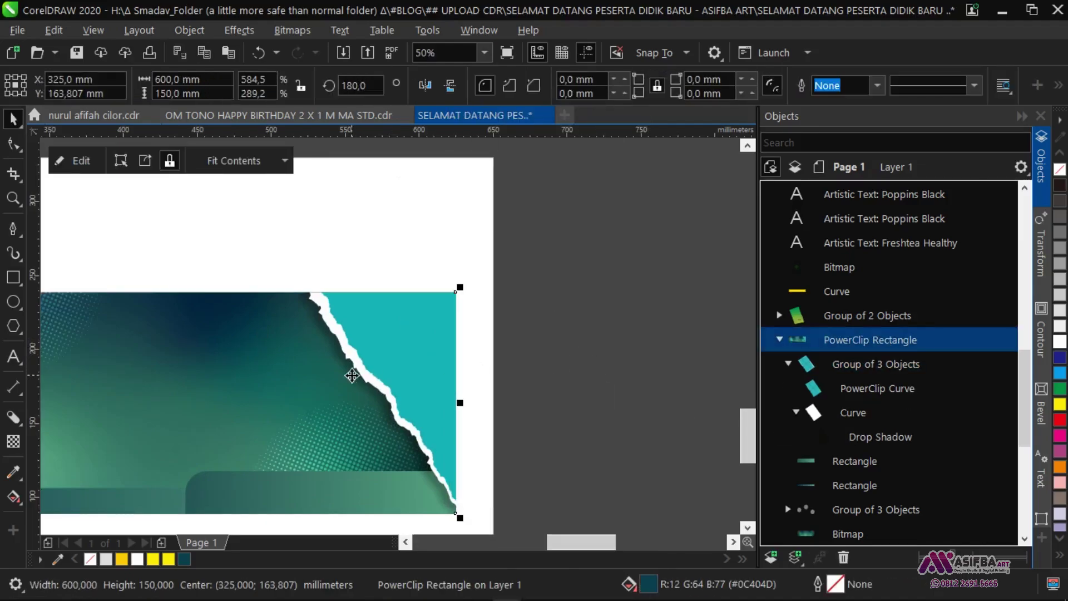
- Edit the banner's PowerClip contents, shift the torn-paper group slightly down and left, and send it behind both bottom strips and the halftone dots
{"action": "left_click", "coordinate": [97, 162]}
{"action": "left_click_drag", "start_coordinate": [443, 399], "coordinate": [449, 349]}
{"action": "scroll", "coordinate": [449, 349], "scroll_direction": "down", "scroll_amount": 1}
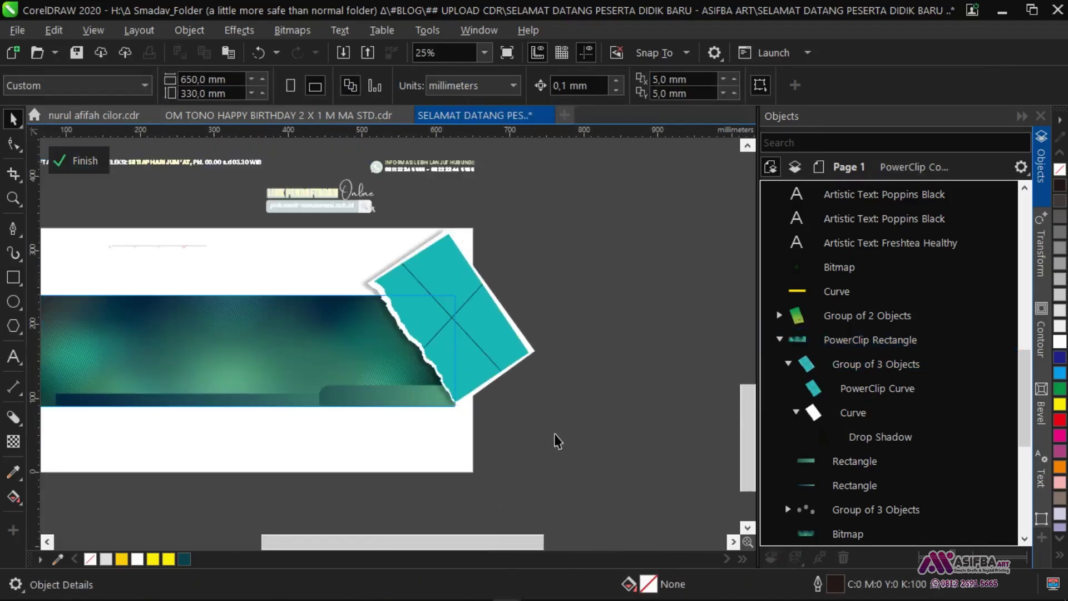
{"action": "left_click_drag", "start_coordinate": [345, 230], "coordinate": [344, 228]}
{"action": "scroll", "coordinate": [471, 342], "scroll_direction": "up", "scroll_amount": 1}
{"action": "left_click_drag", "start_coordinate": [484, 350], "coordinate": [474, 368]}
{"action": "key", "text": "ctrl+Page_Down"}
{"action": "key", "text": "ctrl+Page_Down"}
{"action": "key", "text": "ctrl+Page_Down"}
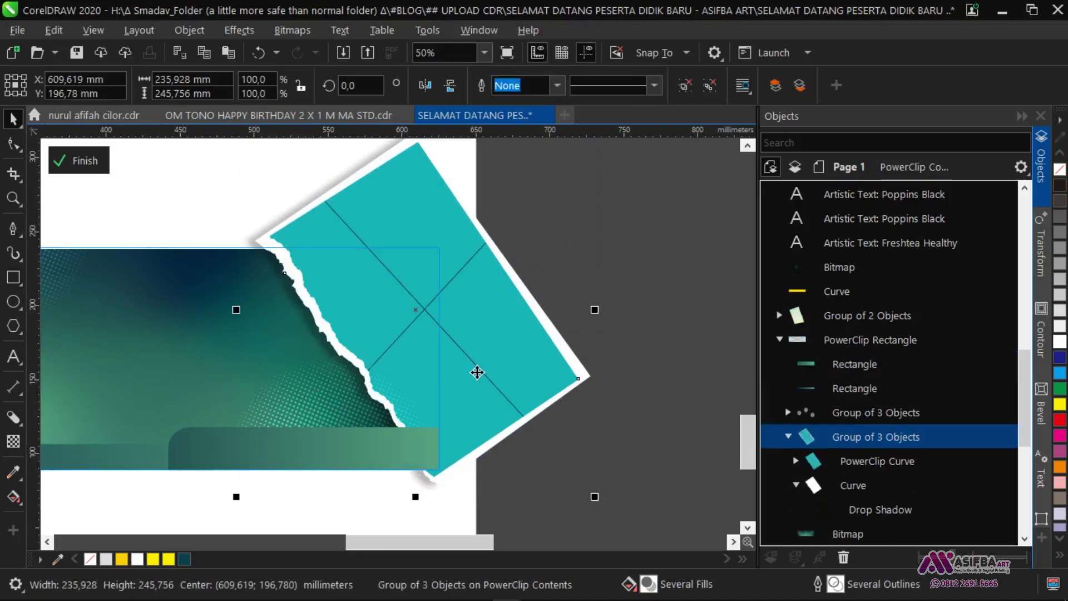
{"action": "scroll", "coordinate": [478, 372], "scroll_direction": "down", "scroll_amount": 1}
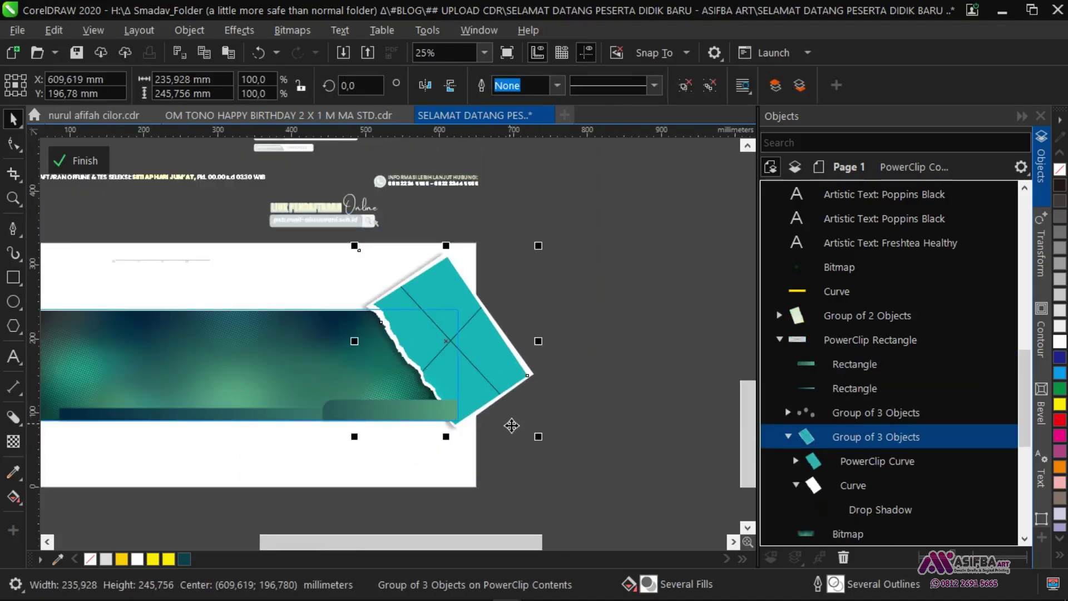
{"action": "left_click", "coordinate": [510, 425]}
{"action": "left_click", "coordinate": [85, 163]}
- Bring the school building picture beside the banner, shrink it to about 182 mm square, and PowerClip it inside the banner
{"action": "scroll", "coordinate": [367, 327], "scroll_direction": "down", "scroll_amount": 1}
{"action": "left_click_drag", "start_coordinate": [589, 370], "coordinate": [384, 345]}
{"action": "scroll", "coordinate": [384, 345], "scroll_direction": "up", "scroll_amount": 1}
{"action": "left_click_drag", "start_coordinate": [537, 455], "coordinate": [471, 388]}
{"action": "left_click_drag", "start_coordinate": [402, 343], "coordinate": [492, 340]}
{"action": "right_click", "coordinate": [493, 339]}
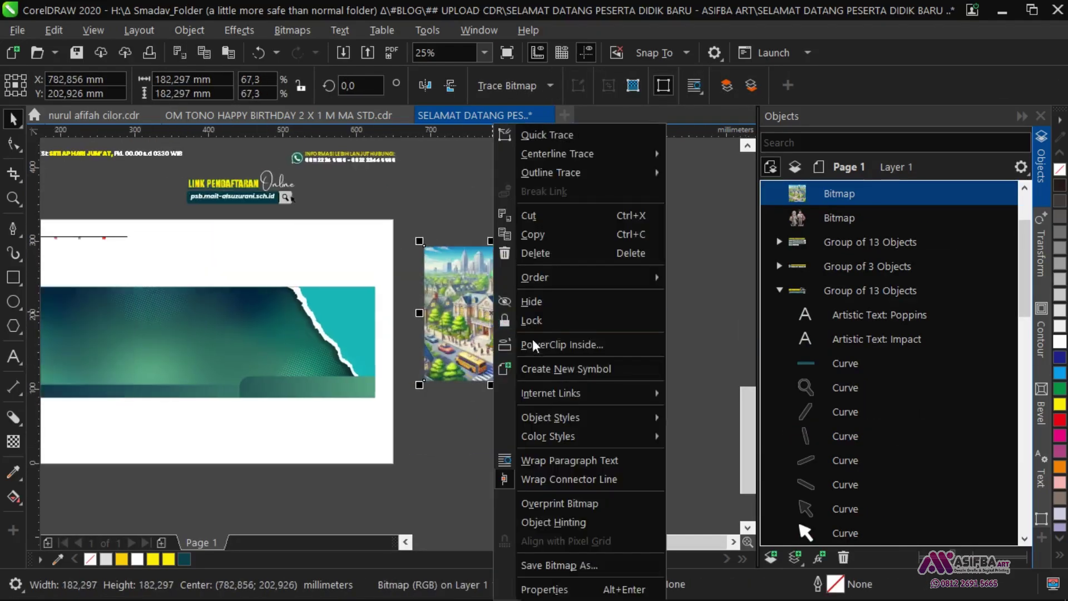
{"action": "left_click", "coordinate": [547, 346]}
{"action": "left_click", "coordinate": [350, 328]}
- Within the banner's contents, PowerClip the building picture inside the turquoise torn-paper shape
{"action": "left_click", "coordinate": [73, 162]}
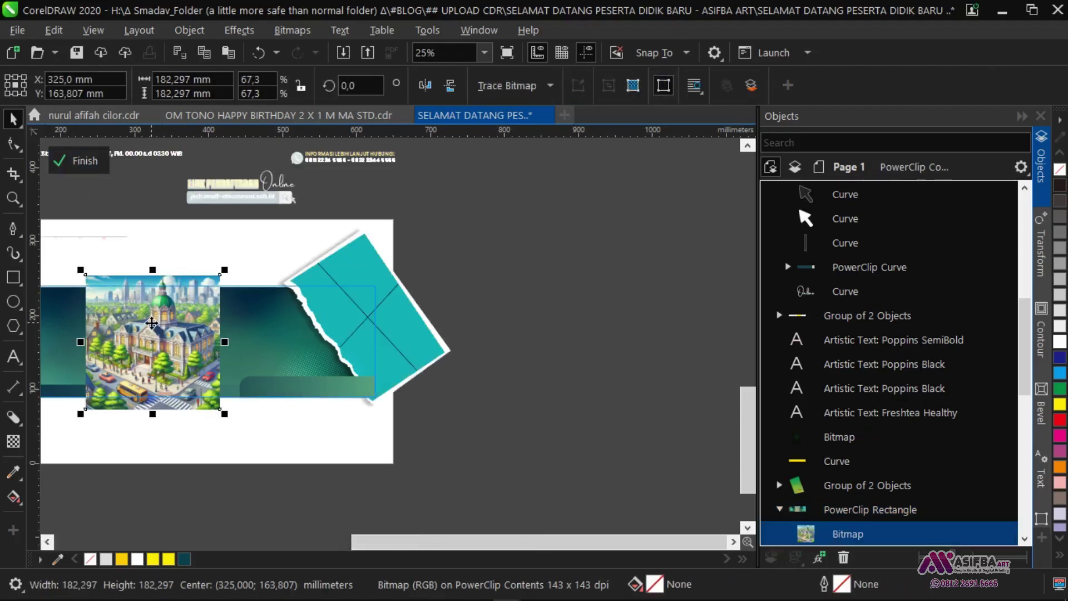
{"action": "right_click", "coordinate": [152, 339]}
{"action": "left_click", "coordinate": [193, 349]}
{"action": "left_click", "coordinate": [345, 324]}
- Edit the torn-paper shape's contents, reposition the building picture, and shrink it to about 139 mm square
{"action": "scroll", "coordinate": [352, 317], "scroll_direction": "up", "scroll_amount": 1}
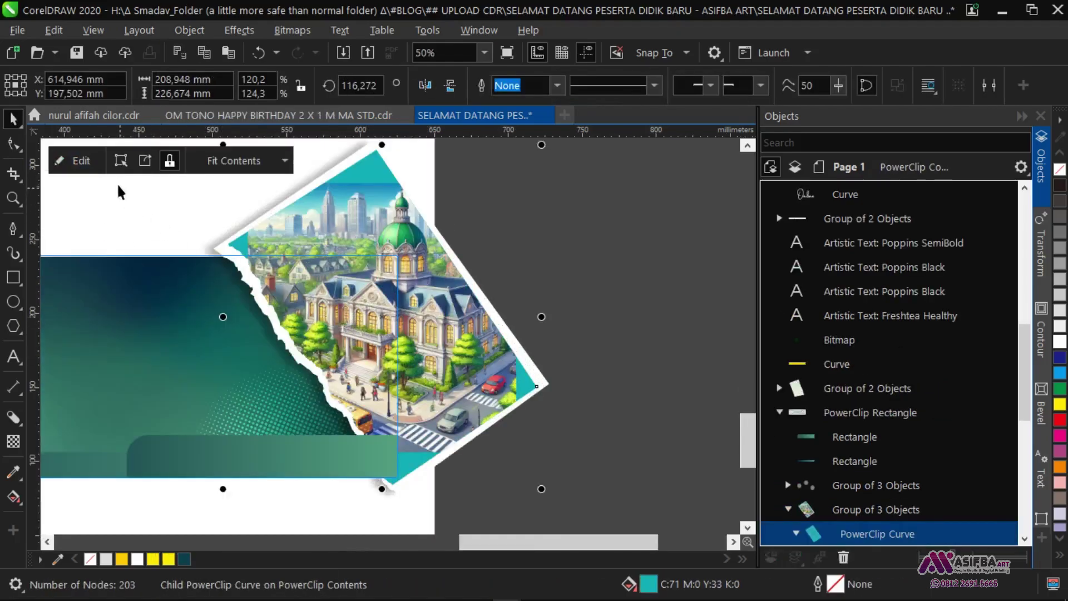
{"action": "left_click", "coordinate": [319, 261]}
{"action": "left_click_drag", "start_coordinate": [374, 337], "coordinate": [360, 345]}
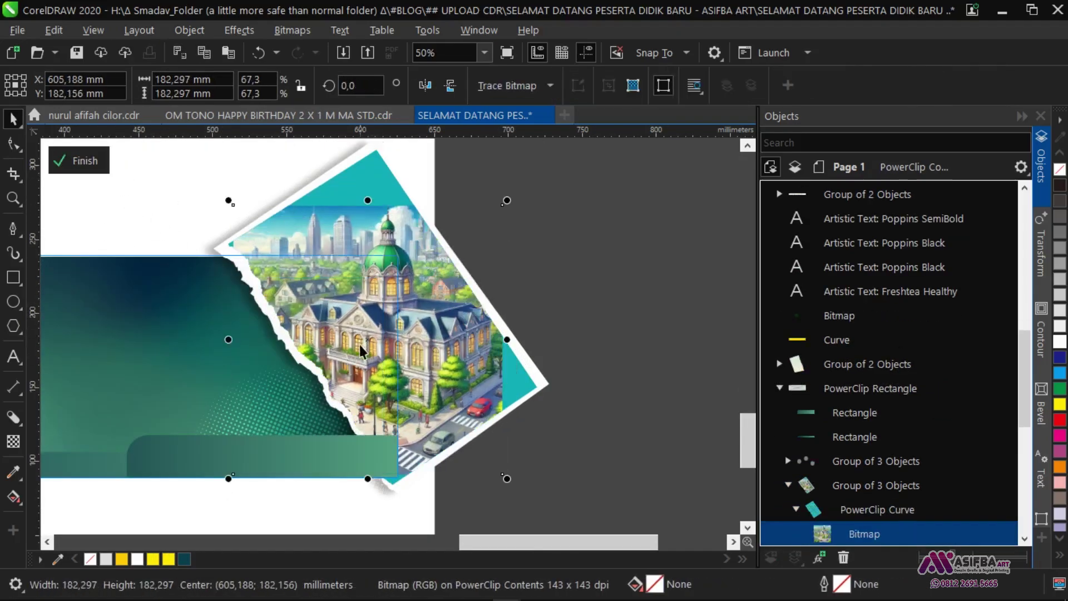
{"action": "left_click_drag", "start_coordinate": [507, 200], "coordinate": [462, 228]}
{"action": "left_click_drag", "start_coordinate": [229, 477], "coordinate": [242, 465]}
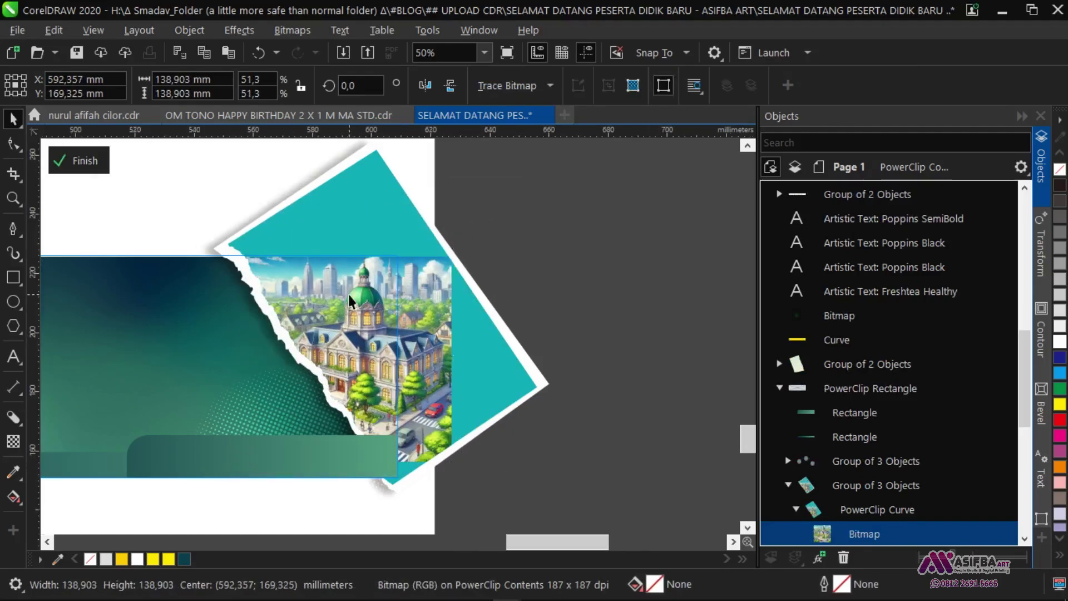
- Reduce the building picture to about 135 mm square, shift it left towards the torn edge, and finish editing the PowerClip
{"action": "scroll", "coordinate": [348, 295], "scroll_direction": "up", "scroll_amount": 2}
{"action": "scroll", "coordinate": [356, 442], "scroll_direction": "down", "scroll_amount": 2}
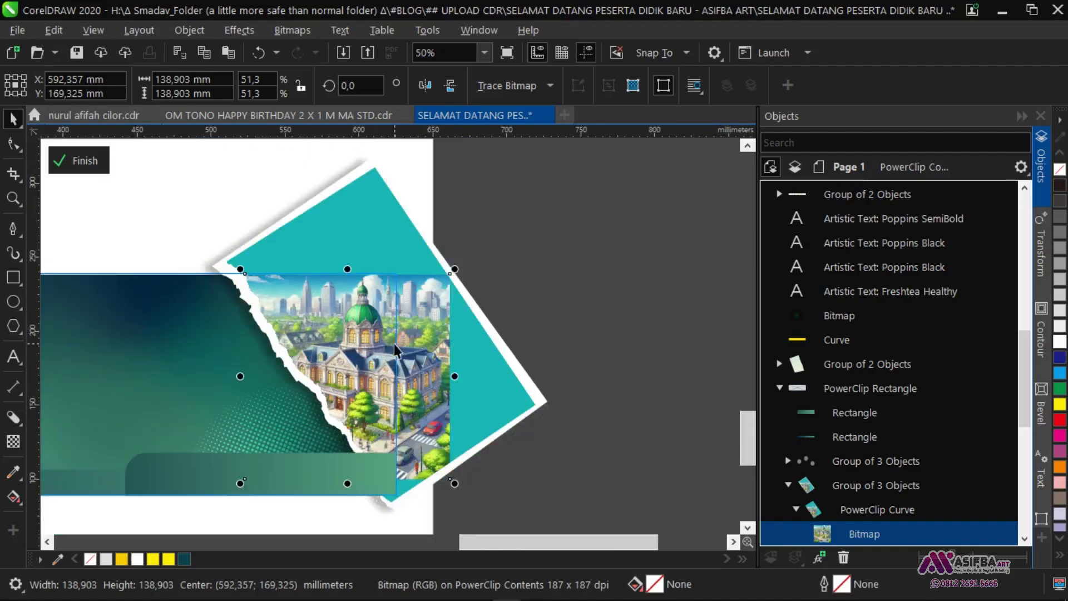
{"action": "left_click_drag", "start_coordinate": [346, 374], "coordinate": [337, 369]}
{"action": "scroll", "coordinate": [422, 272], "scroll_direction": "up", "scroll_amount": 2}
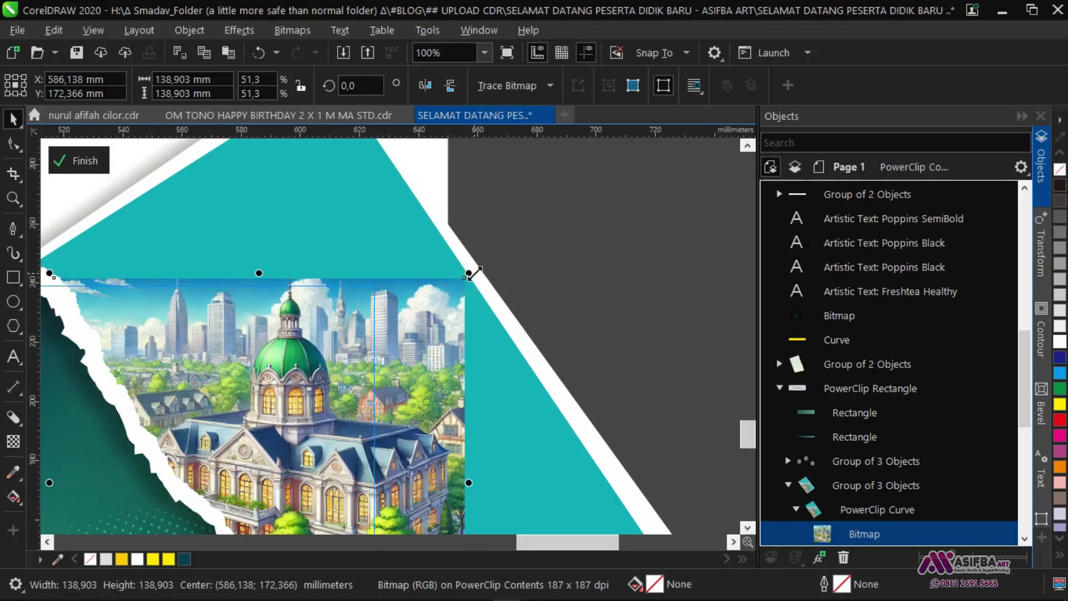
{"action": "left_click_drag", "start_coordinate": [472, 272], "coordinate": [461, 284]}
{"action": "scroll", "coordinate": [425, 319], "scroll_direction": "down", "scroll_amount": 2}
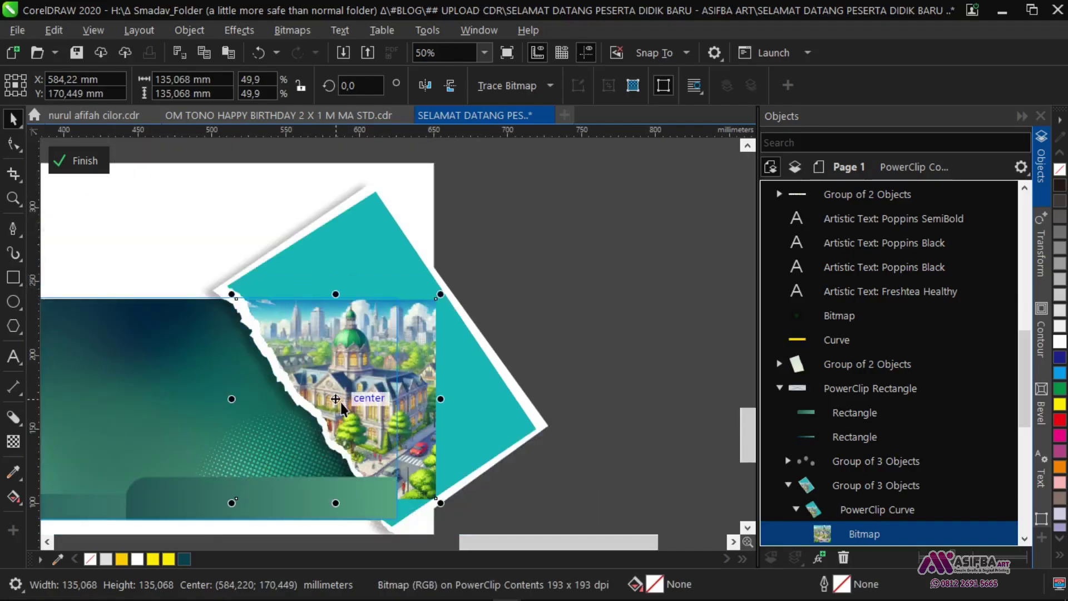
{"action": "left_click_drag", "start_coordinate": [340, 403], "coordinate": [329, 397]}
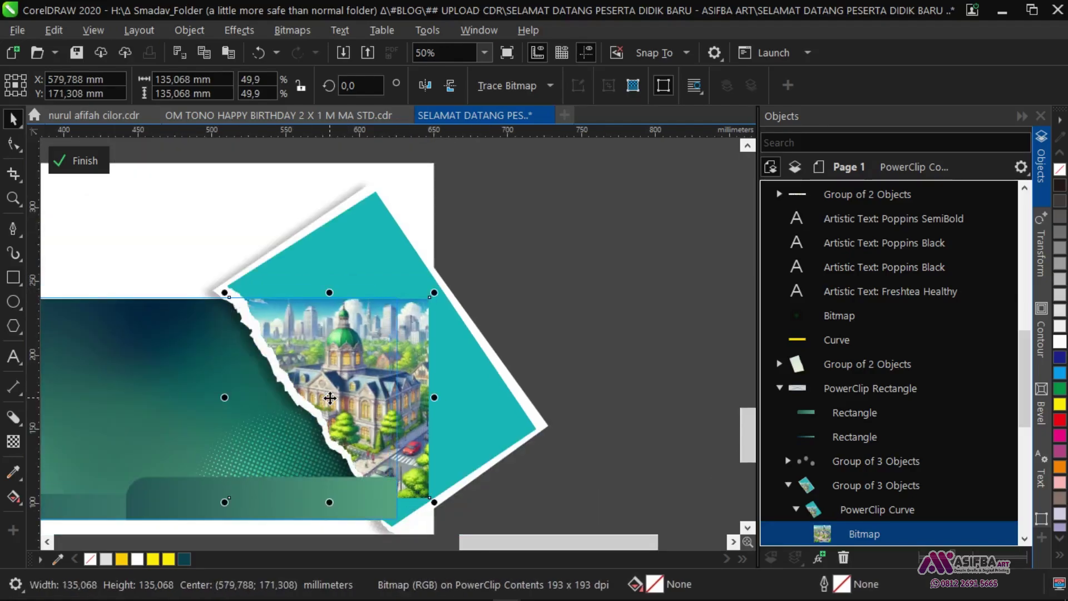
{"action": "left_click", "coordinate": [485, 385]}
{"action": "left_click", "coordinate": [79, 162]}
{"action": "left_click", "coordinate": [544, 283]}
- Move the green torn-edge group over the left end of the banner and PowerClip it inside the banner
{"action": "left_click_drag", "start_coordinate": [438, 366], "coordinate": [490, 326]}
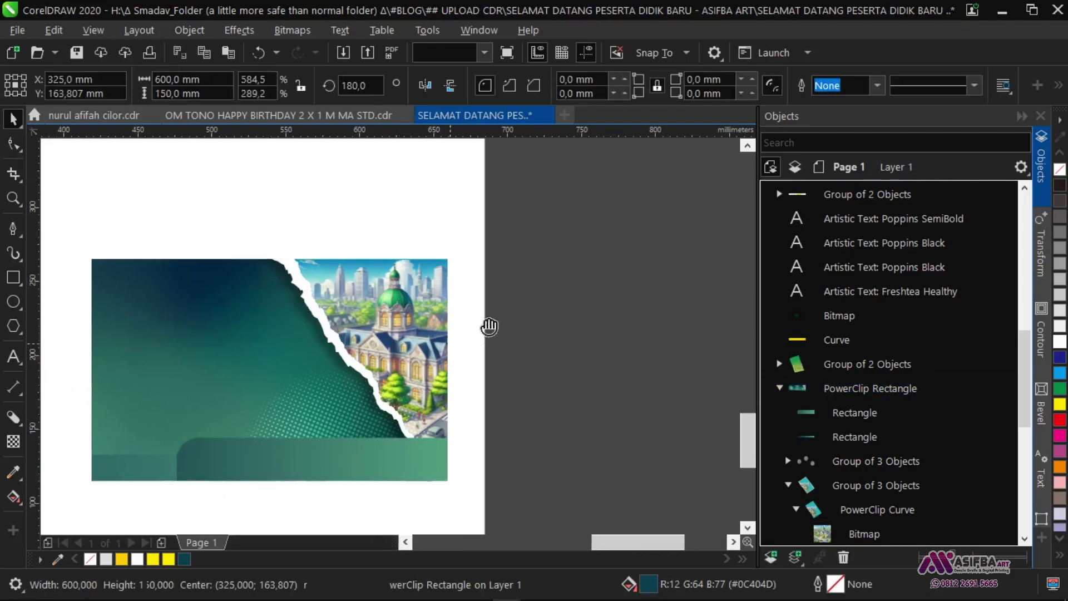
{"action": "scroll", "coordinate": [489, 327], "scroll_direction": "down", "scroll_amount": 3}
{"action": "left_click", "coordinate": [228, 410]}
{"action": "scroll", "coordinate": [228, 410], "scroll_direction": "up", "scroll_amount": 2}
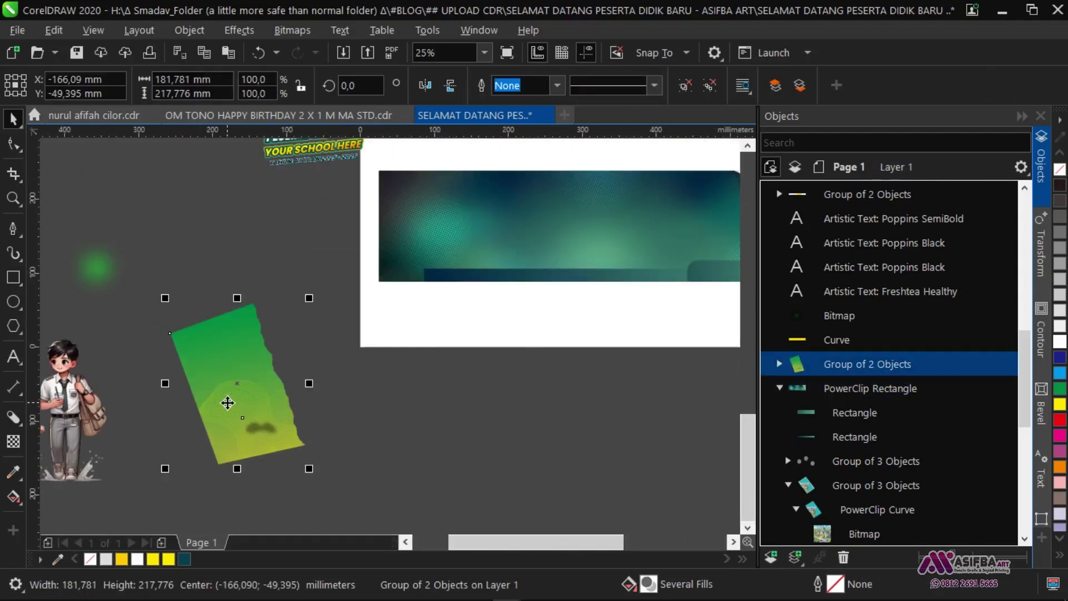
{"action": "left_click_drag", "start_coordinate": [282, 422], "coordinate": [335, 310]}
{"action": "left_click_drag", "start_coordinate": [372, 306], "coordinate": [279, 375]}
{"action": "scroll", "coordinate": [322, 350], "scroll_direction": "up", "scroll_amount": 2}
{"action": "scroll", "coordinate": [280, 375], "scroll_direction": "down", "scroll_amount": 1}
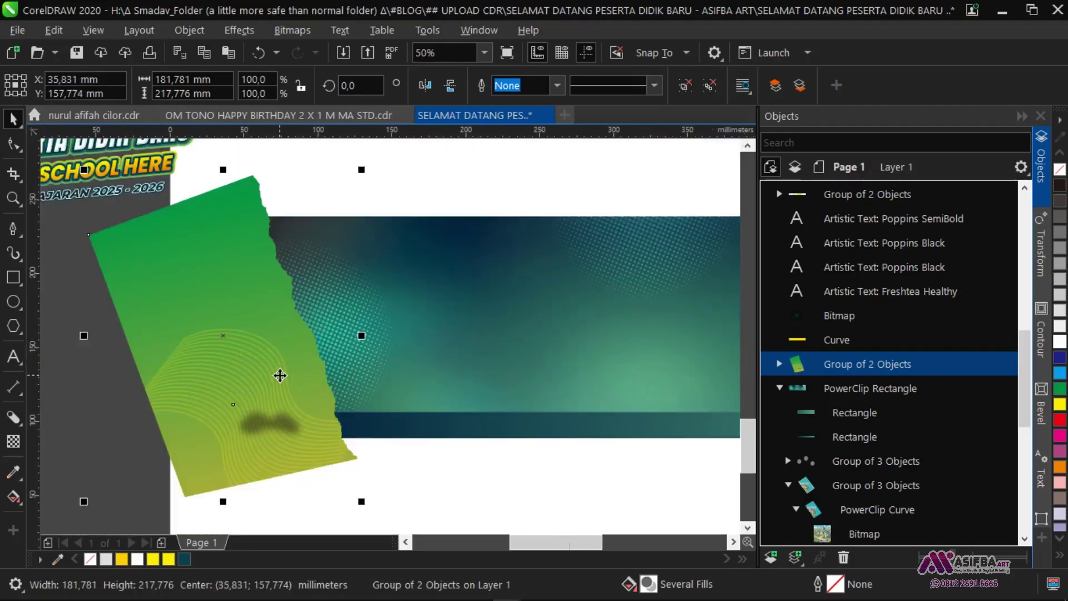
{"action": "right_click", "coordinate": [279, 375]}
{"action": "left_click", "coordinate": [353, 306]}
{"action": "left_click", "coordinate": [353, 305]}
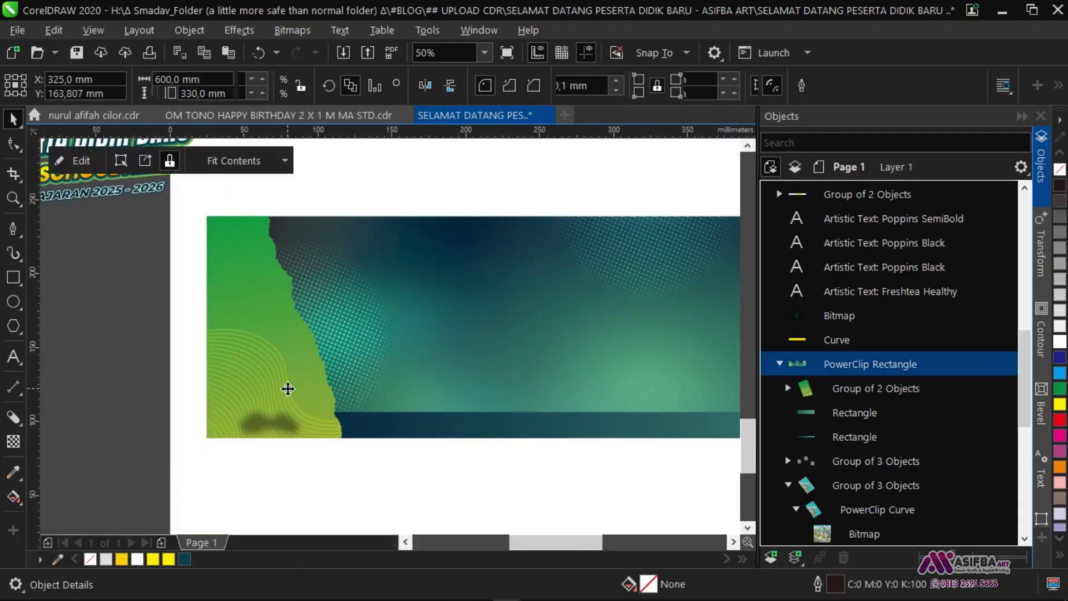
- Edit the banner's contents, shift the green group slightly left, and order it between the rounded rectangle and the long thin bar
{"action": "left_click", "coordinate": [82, 160]}
{"action": "left_click_drag", "start_coordinate": [241, 370], "coordinate": [216, 377]}
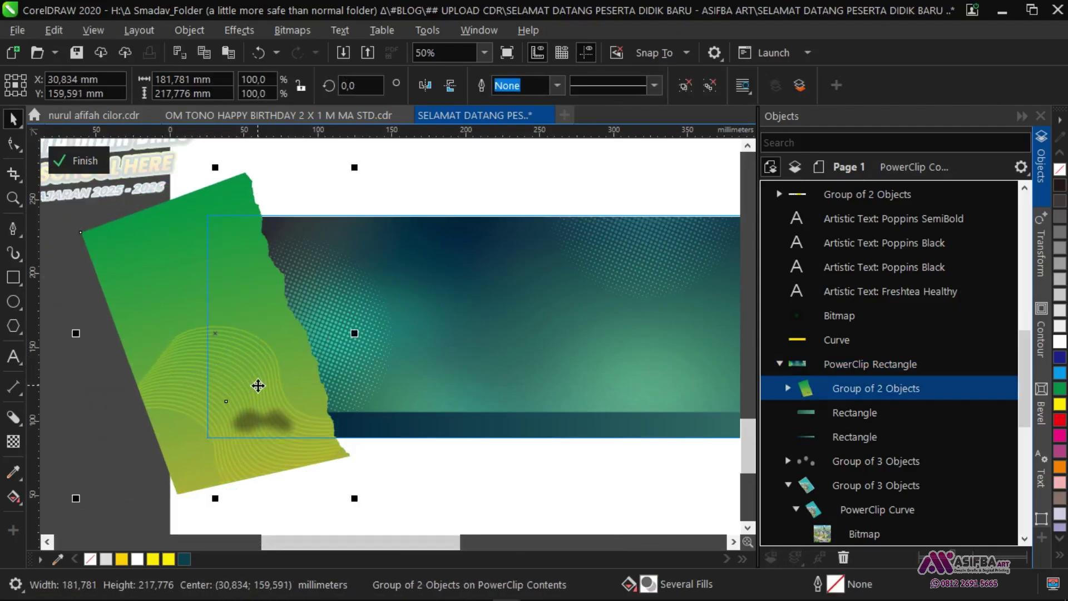
{"action": "key", "text": "ctrl+Page_Down"}
{"action": "key", "text": "ctrl+Page_Down"}
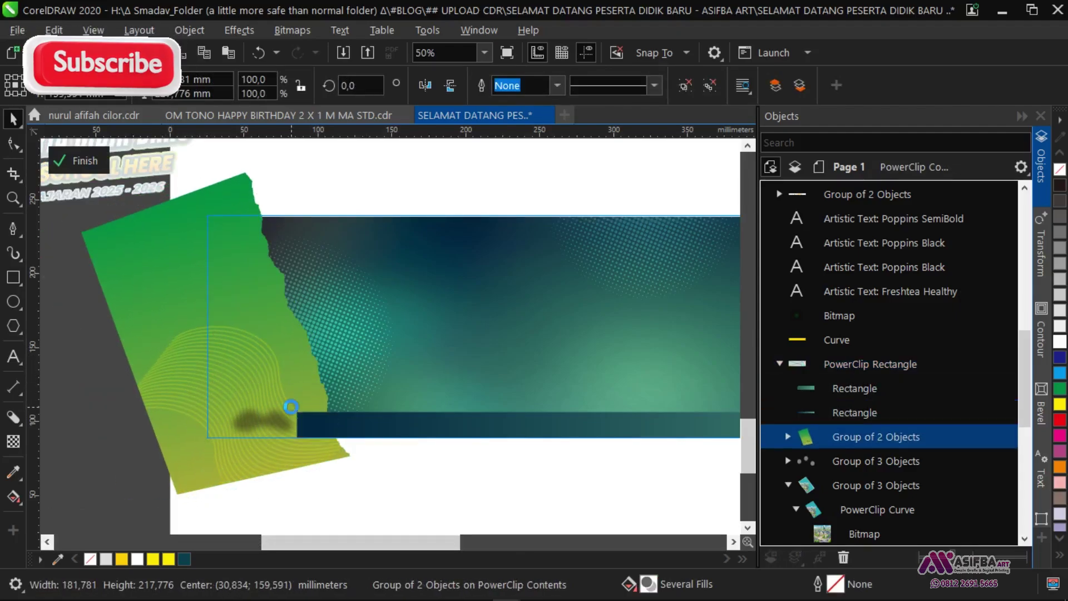
{"action": "key", "text": "ctrl+Page_Up"}
- Nudge the green torn-edge group slightly up and right, and finish editing the PowerClip
{"action": "scroll", "coordinate": [292, 408], "scroll_direction": "down", "scroll_amount": 2}
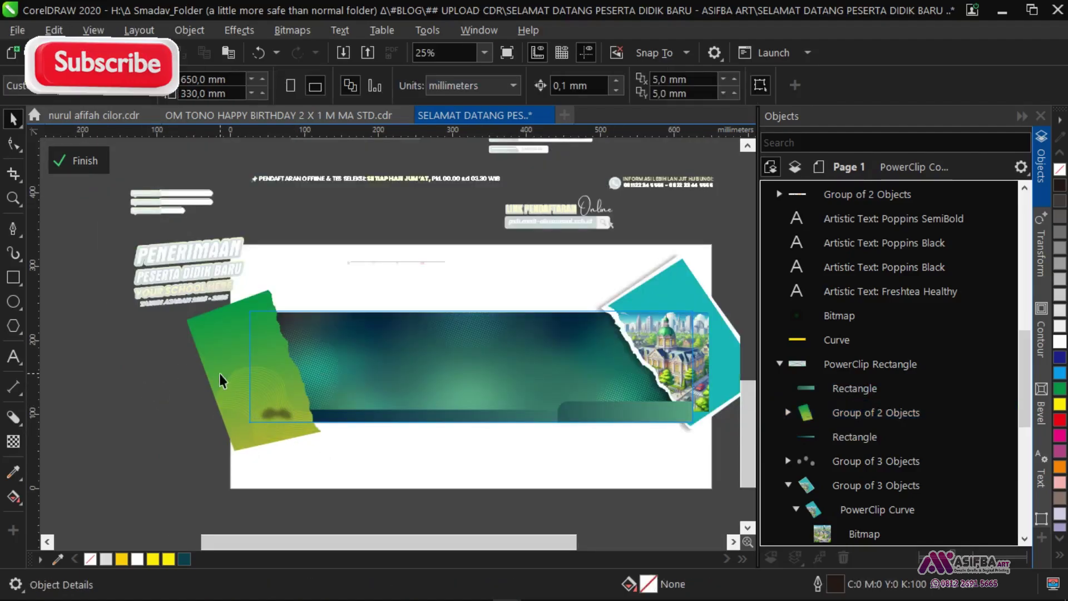
{"action": "scroll", "coordinate": [223, 376], "scroll_direction": "up", "scroll_amount": 2}
{"action": "left_click_drag", "start_coordinate": [223, 375], "coordinate": [225, 368]}
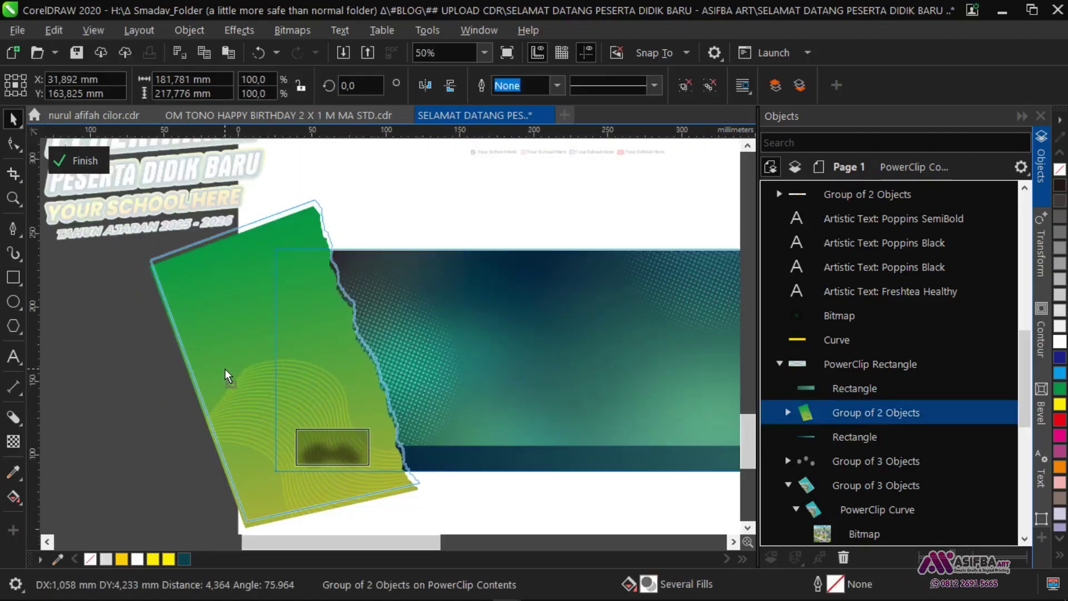
{"action": "left_click", "coordinate": [79, 161]}
- Place the picture of the two students on the banner's green end at about 92 mm square, aligned to the banner's bottom edge
{"action": "scroll", "coordinate": [117, 367], "scroll_direction": "down", "scroll_amount": 1}
{"action": "left_click", "coordinate": [178, 377]}
{"action": "scroll", "coordinate": [192, 383], "scroll_direction": "down", "scroll_amount": 1}
{"action": "scroll", "coordinate": [148, 414], "scroll_direction": "up", "scroll_amount": 1}
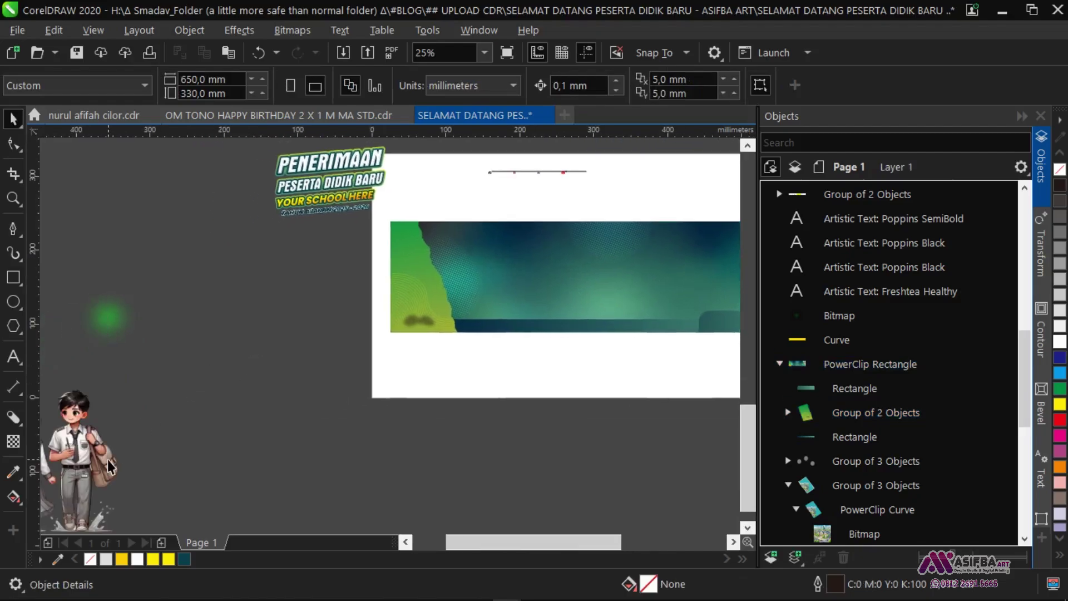
{"action": "left_click_drag", "start_coordinate": [99, 461], "coordinate": [405, 347]}
{"action": "scroll", "coordinate": [391, 377], "scroll_direction": "up", "scroll_amount": 1}
{"action": "left_click_drag", "start_coordinate": [375, 391], "coordinate": [406, 349]}
{"action": "scroll", "coordinate": [414, 345], "scroll_direction": "up", "scroll_amount": 1}
{"action": "left_click", "coordinate": [515, 460], "text": "shift"}
{"action": "key", "text": "b"}
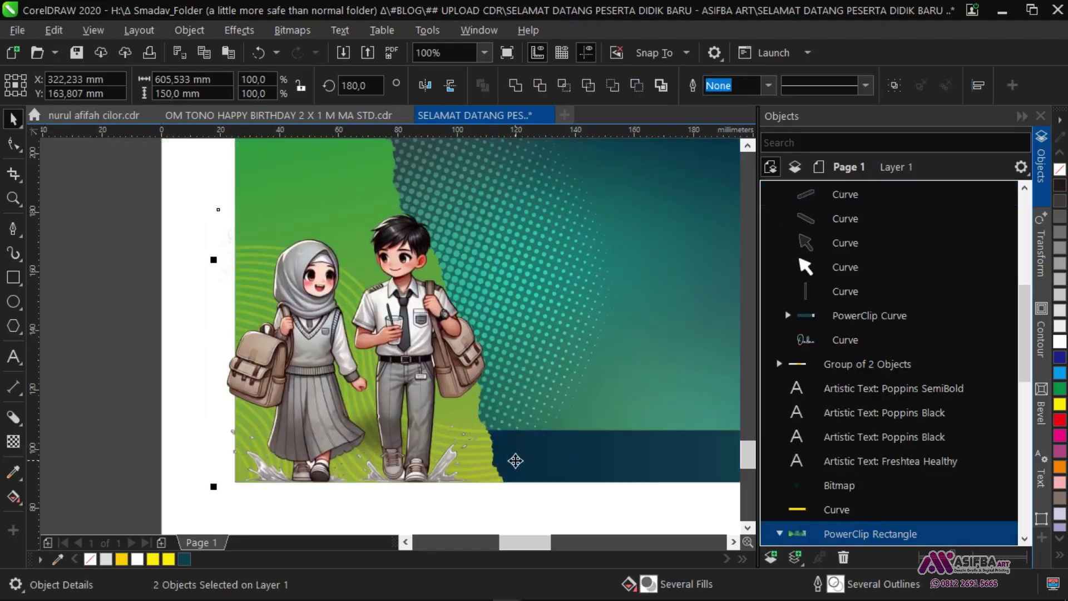
- Move the students' picture slightly right within the banner and enlarge it to about 99 mm square
{"action": "left_click", "coordinate": [444, 515]}
{"action": "scroll", "coordinate": [444, 514], "scroll_direction": "down", "scroll_amount": 1}
{"action": "scroll", "coordinate": [445, 479], "scroll_direction": "up", "scroll_amount": 1}
{"action": "left_click_drag", "start_coordinate": [385, 410], "coordinate": [404, 408]}
{"action": "scroll", "coordinate": [397, 414], "scroll_direction": "down", "scroll_amount": 1}
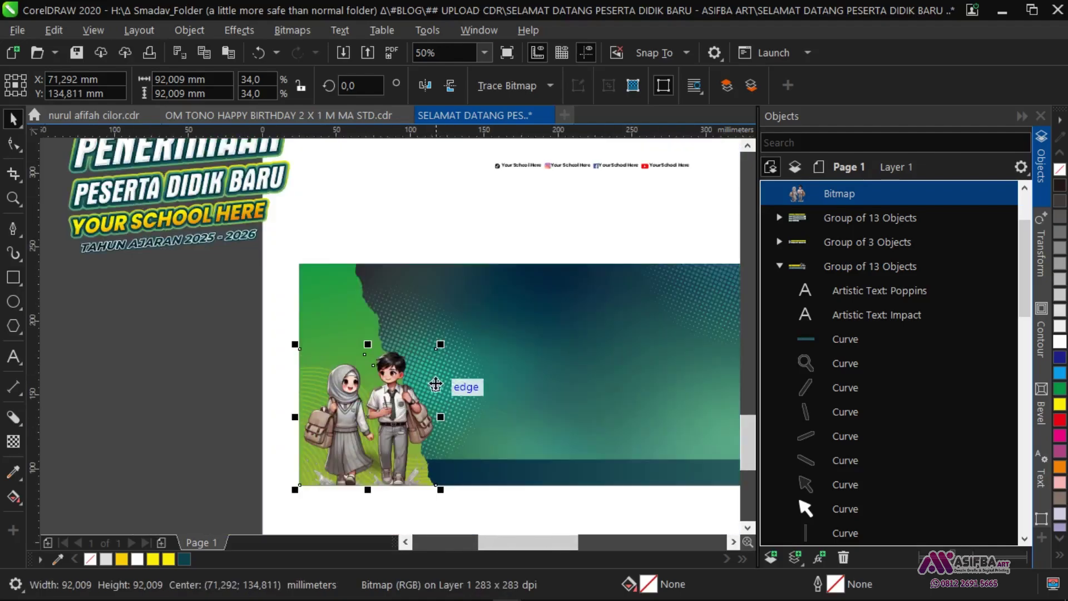
{"action": "left_click_drag", "start_coordinate": [445, 345], "coordinate": [455, 334]}
{"action": "scroll", "coordinate": [369, 445], "scroll_direction": "up", "scroll_amount": 1}
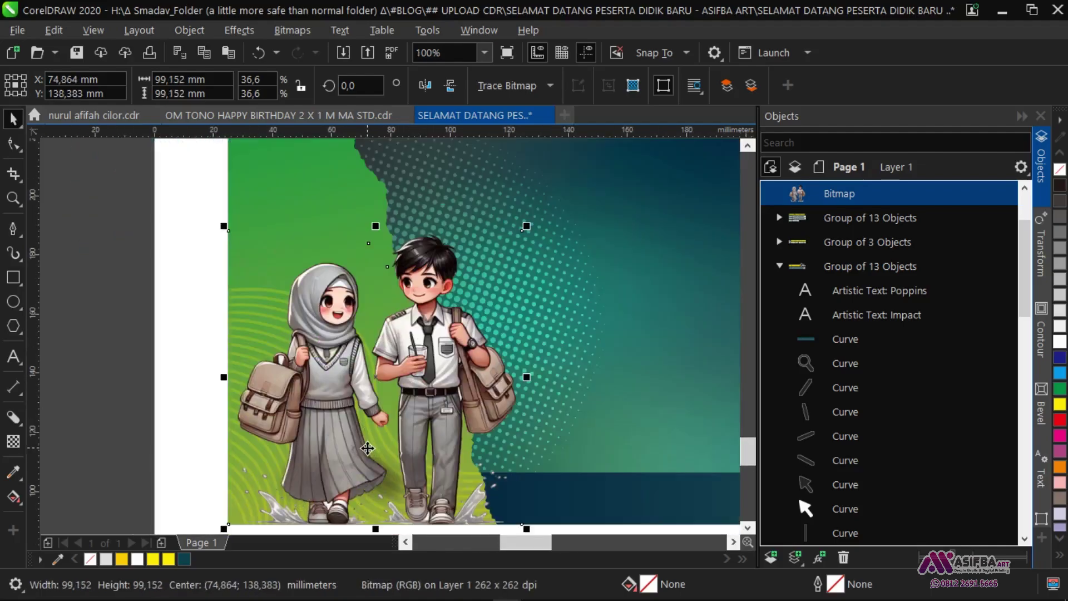
- Move the students' picture slightly left and PowerClip it inside the banner rectangle
{"action": "left_click_drag", "start_coordinate": [353, 445], "coordinate": [350, 448]}
{"action": "scroll", "coordinate": [350, 449], "scroll_direction": "down", "scroll_amount": 1}
{"action": "right_click", "coordinate": [405, 402]}
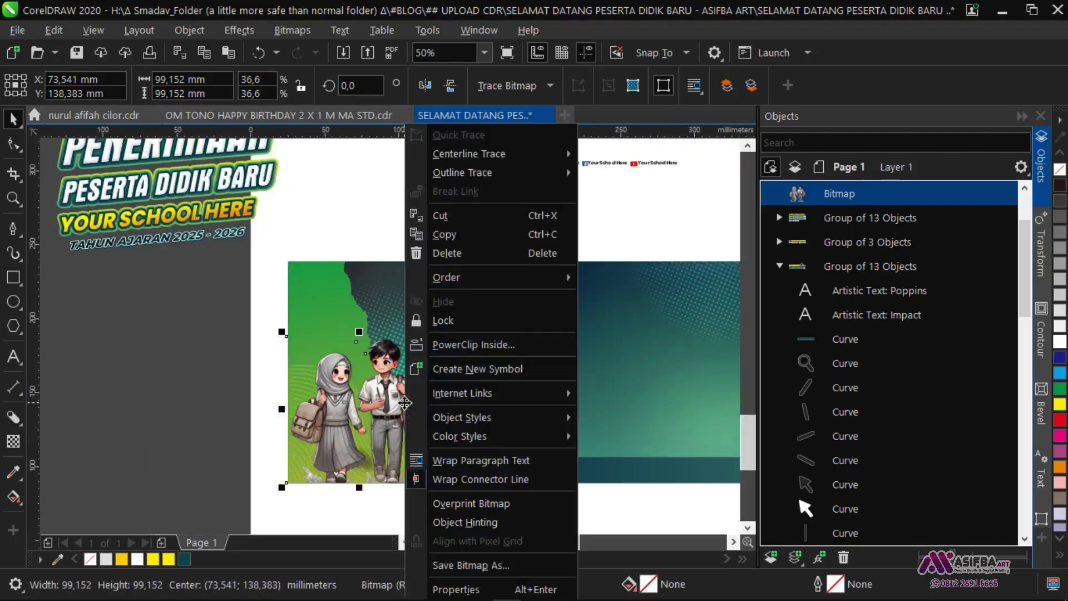
{"action": "left_click", "coordinate": [450, 344]}
{"action": "left_click", "coordinate": [460, 365]}
{"action": "scroll", "coordinate": [131, 240], "scroll_direction": "right", "scroll_amount": 2}
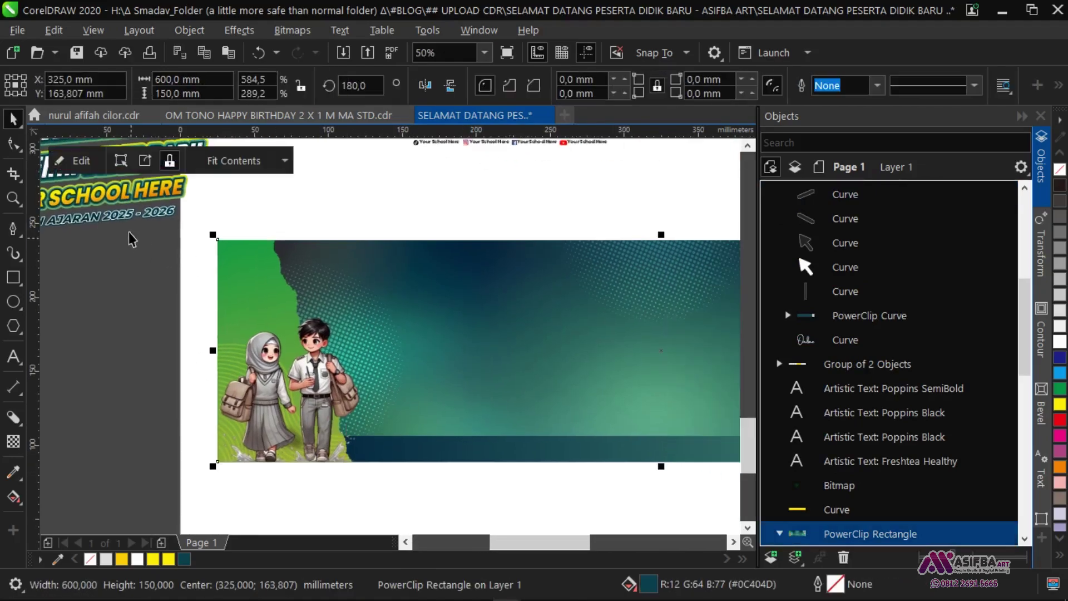
- Edit the banner's contents and move the green torn-edge group about 10 mm right
{"action": "left_click", "coordinate": [81, 160]}
{"action": "left_click", "coordinate": [202, 265]}
{"action": "left_click_drag", "start_coordinate": [202, 265], "coordinate": [215, 266]}
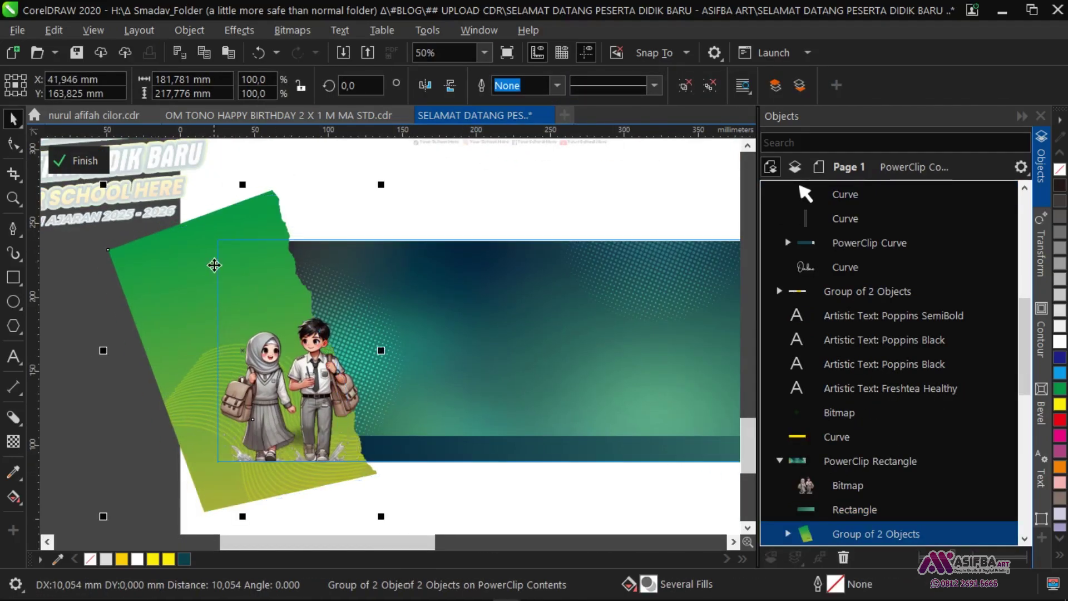
{"action": "left_click", "coordinate": [359, 205]}
{"action": "left_click", "coordinate": [169, 362]}
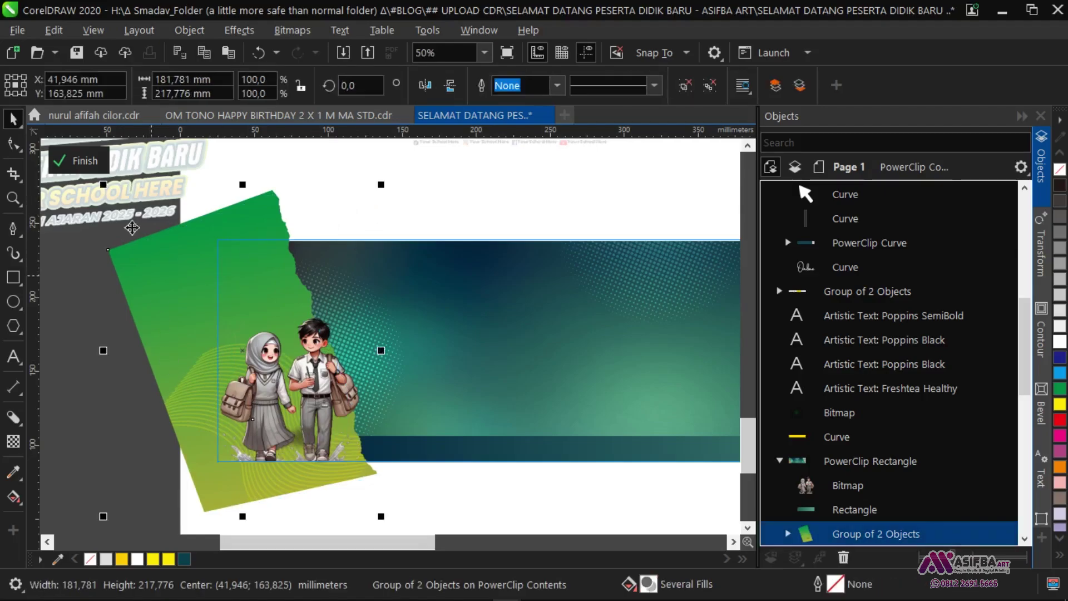
- Ungroup the green torn-edge group inside the banner's contents
{"action": "left_click", "coordinate": [81, 162]}
{"action": "left_click", "coordinate": [81, 160]}
{"action": "left_click", "coordinate": [373, 175]}
{"action": "left_click", "coordinate": [264, 198]}
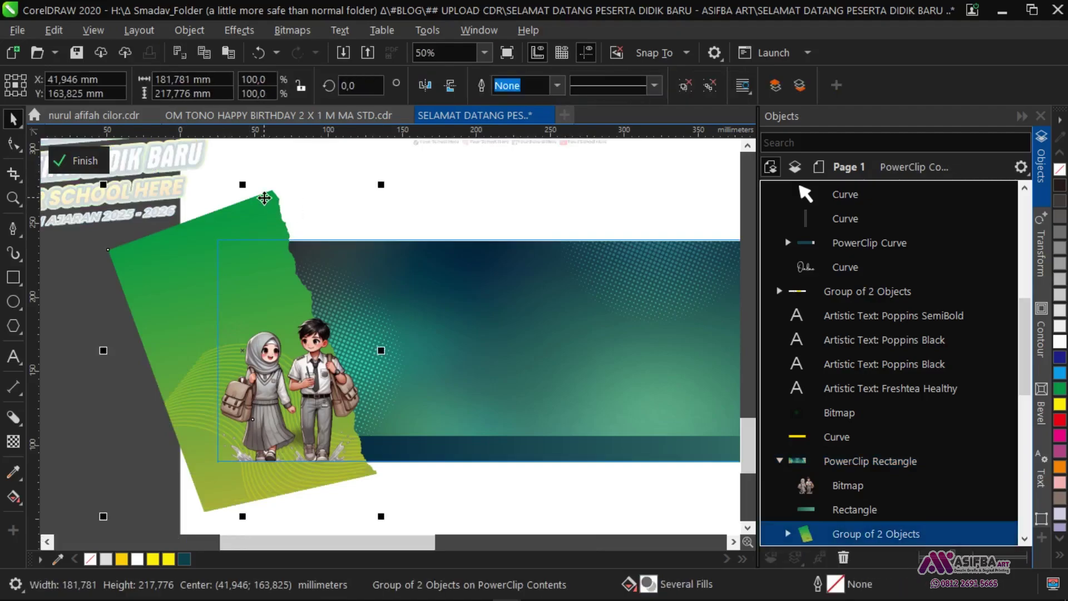
{"action": "left_click", "coordinate": [684, 85]}
- Add a mirrored, rotated copy of the wavy line pattern to the green shape's upper part, and finish editing the PowerClip
{"action": "left_click", "coordinate": [184, 406]}
{"action": "left_click", "coordinate": [81, 160]}
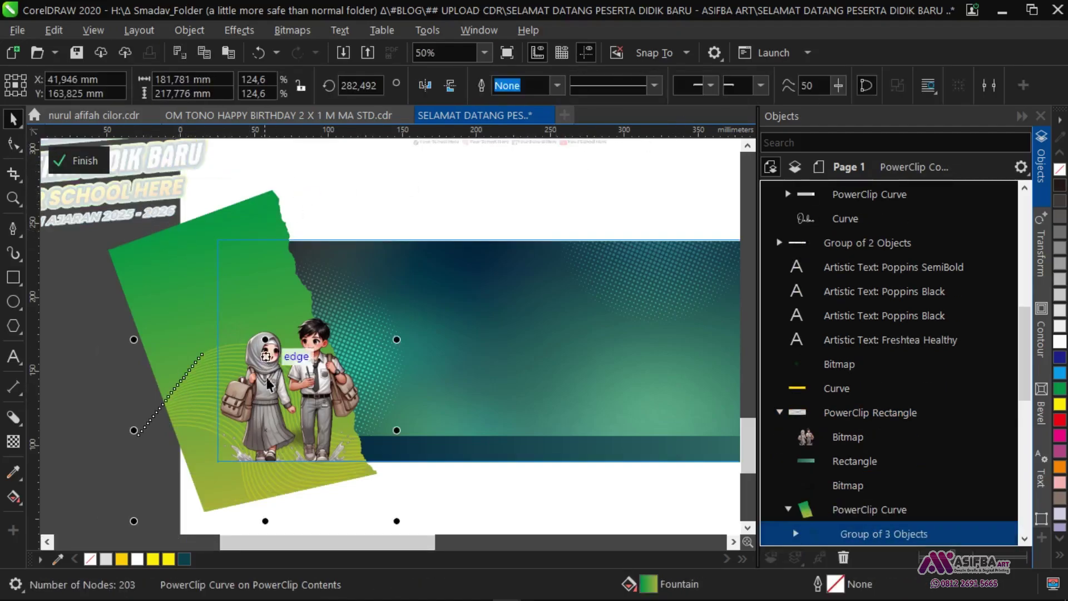
{"action": "left_click_drag", "start_coordinate": [267, 432], "coordinate": [309, 218]}
{"action": "left_click", "coordinate": [451, 85]}
{"action": "left_click_drag", "start_coordinate": [376, 170], "coordinate": [333, 193]}
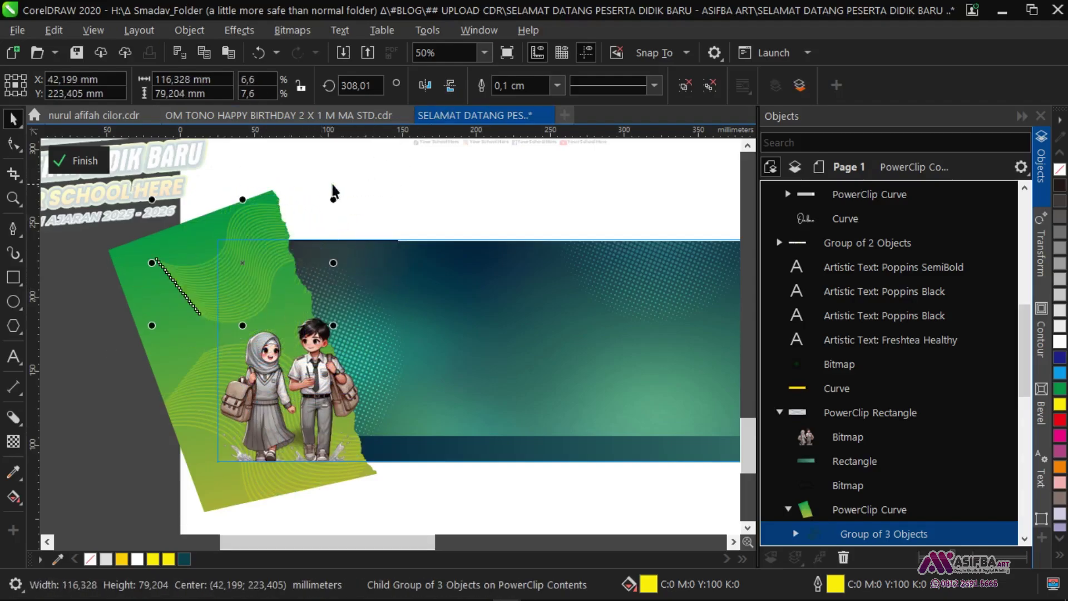
{"action": "left_click_drag", "start_coordinate": [245, 266], "coordinate": [231, 260]}
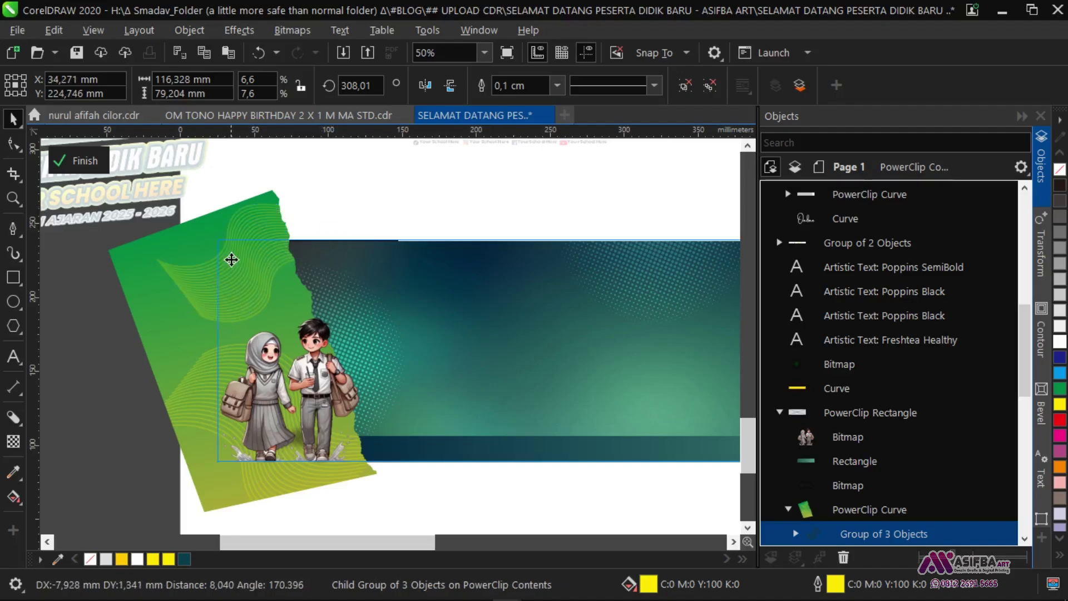
{"action": "left_click", "coordinate": [373, 213]}
{"action": "left_click", "coordinate": [89, 161]}
{"action": "left_click", "coordinate": [373, 214]}
{"action": "scroll", "coordinate": [341, 318], "scroll_direction": "down", "scroll_amount": 1}
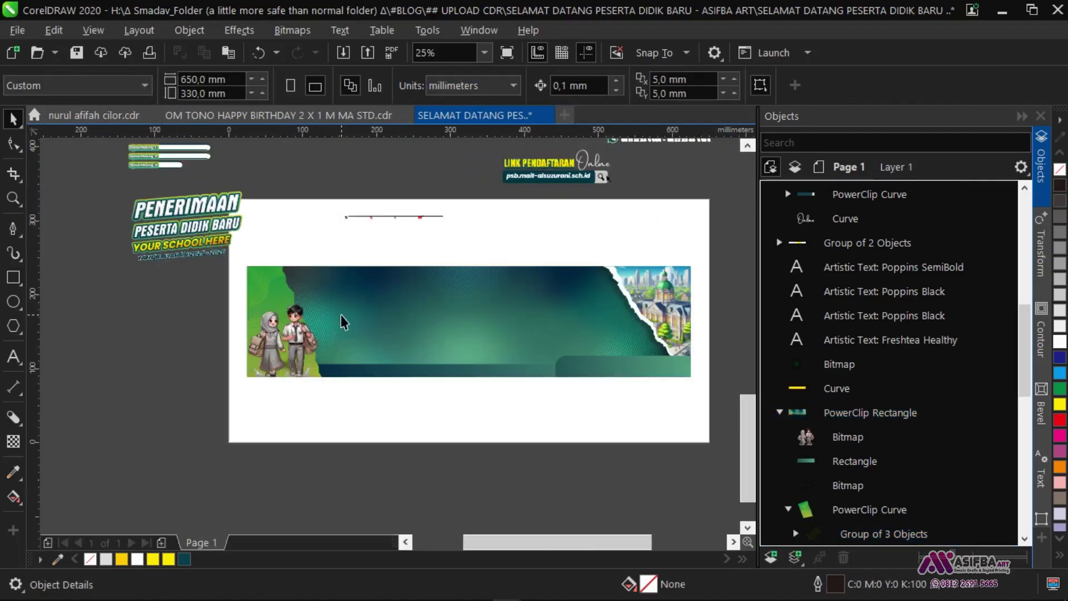
- Place the JADWAL PENDAFTARAN schedule group on the banner, beside the torn edge of the building picture
{"action": "left_click_drag", "start_coordinate": [384, 384], "coordinate": [352, 398]}
{"action": "left_click_drag", "start_coordinate": [337, 240], "coordinate": [308, 389]}
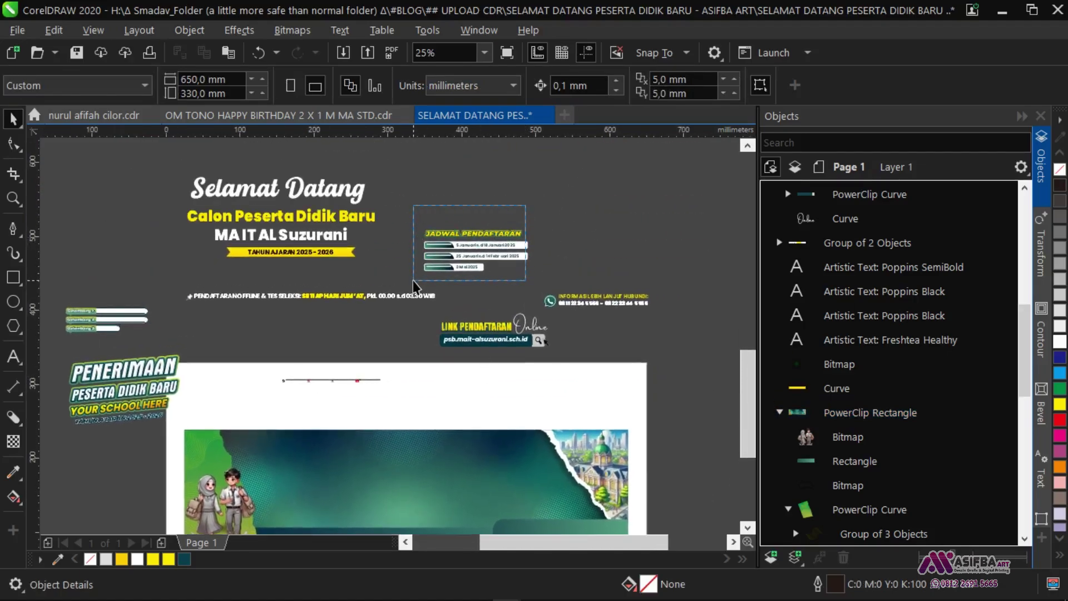
{"action": "left_click_drag", "start_coordinate": [455, 267], "coordinate": [445, 396]}
{"action": "scroll", "coordinate": [462, 391], "scroll_direction": "up", "scroll_amount": 3}
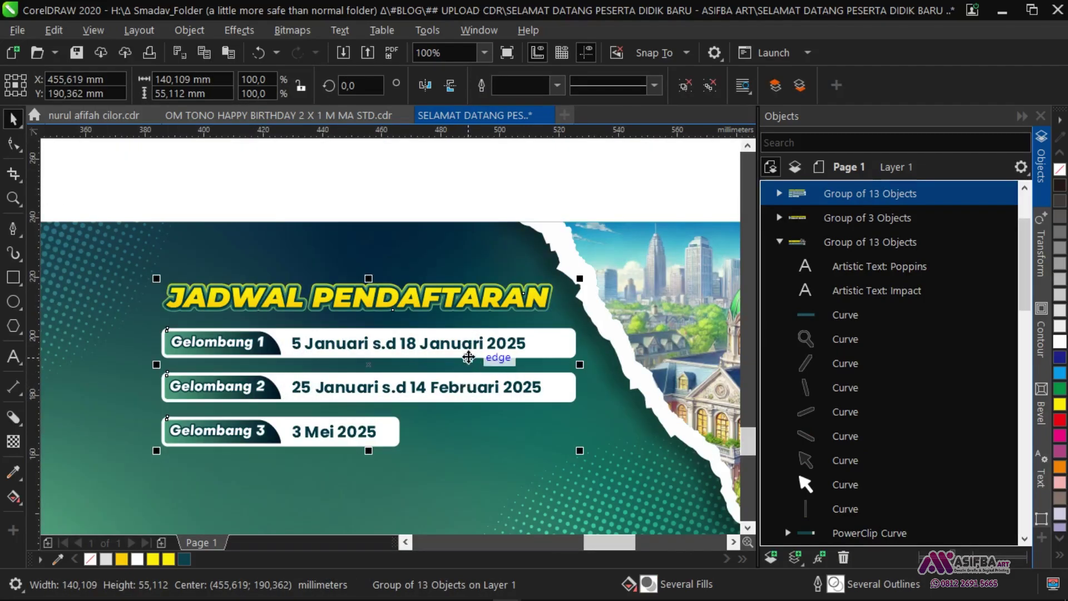
{"action": "left_click_drag", "start_coordinate": [469, 357], "coordinate": [392, 360]}
{"action": "scroll", "coordinate": [454, 418], "scroll_direction": "down", "scroll_amount": 3}
- Place the LINK PENDAFTARAN Online group directly beneath the registration schedule on the banner
{"action": "scroll", "coordinate": [342, 335], "scroll_direction": "up", "scroll_amount": 1}
{"action": "left_click_drag", "start_coordinate": [312, 311], "coordinate": [551, 441]}
{"action": "scroll", "coordinate": [465, 287], "scroll_direction": "down", "scroll_amount": 1}
{"action": "left_click_drag", "start_coordinate": [427, 258], "coordinate": [438, 438]}
{"action": "scroll", "coordinate": [439, 437], "scroll_direction": "up", "scroll_amount": 3}
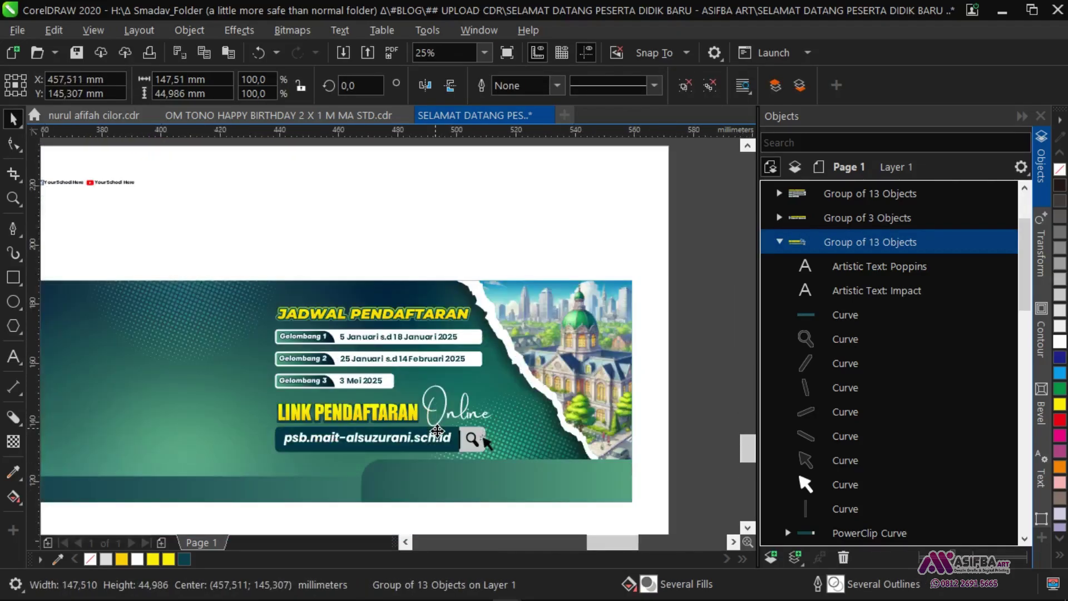
- Align the left edges of the schedule group and the registration link group
{"action": "left_click", "coordinate": [345, 330], "text": "shift"}
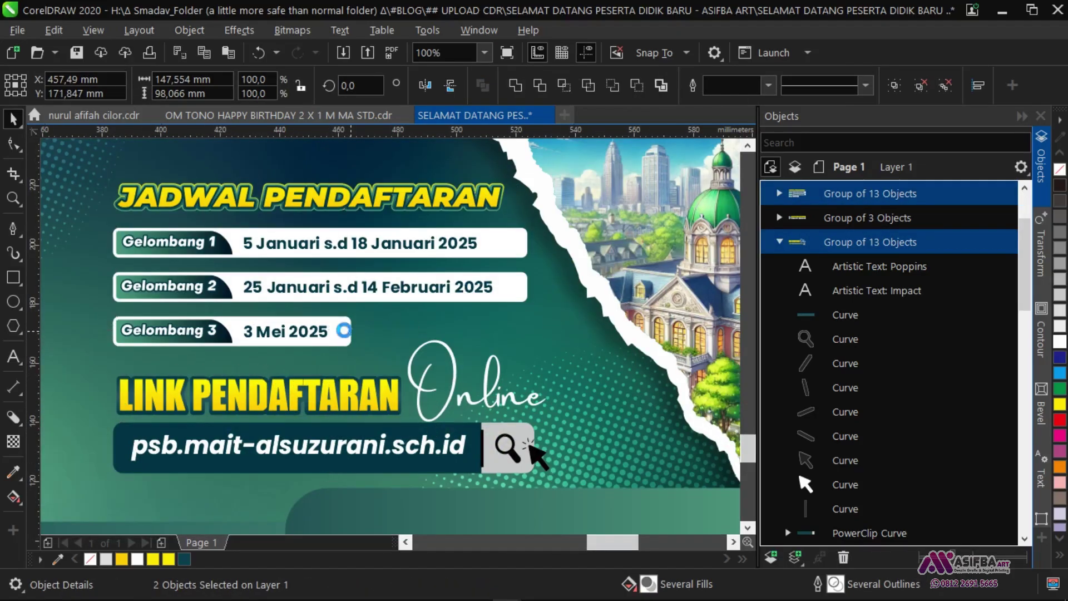
{"action": "scroll", "coordinate": [346, 331], "scroll_direction": "down", "scroll_amount": 1}
{"action": "left_click", "coordinate": [536, 482]}
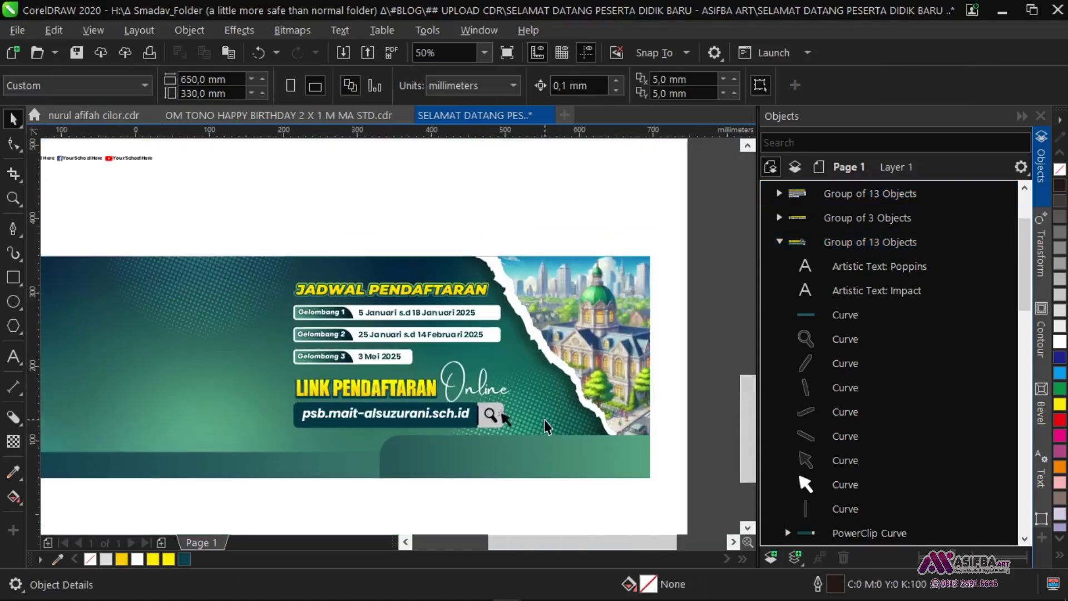
- Shift the schedule and registration link groups together slightly left on the banner
{"action": "scroll", "coordinate": [533, 456], "scroll_direction": "down", "scroll_amount": 1}
{"action": "left_click_drag", "start_coordinate": [544, 451], "coordinate": [545, 453]}
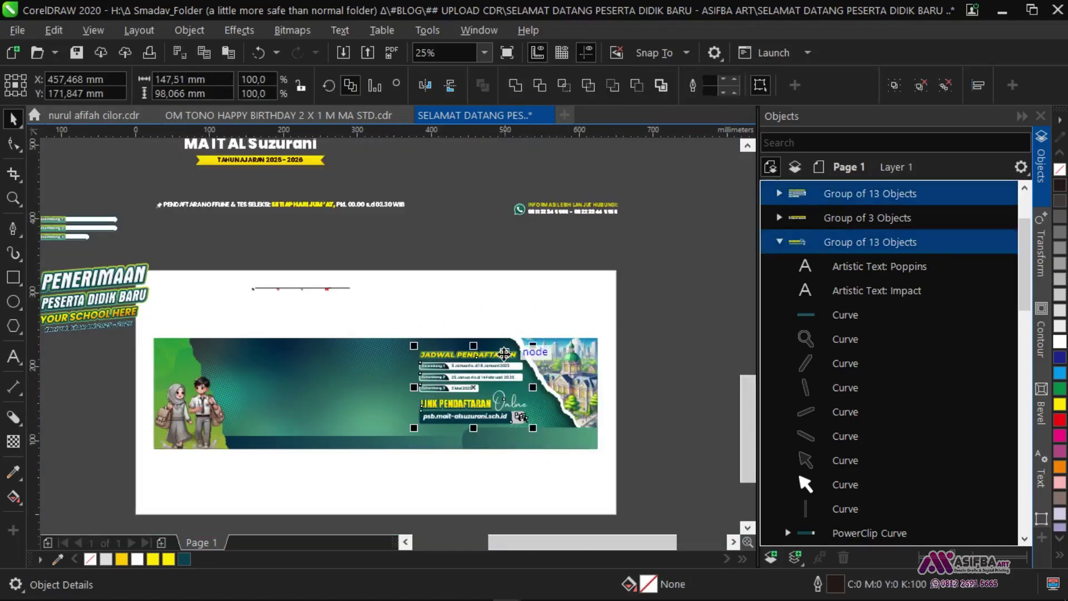
{"action": "scroll", "coordinate": [500, 359], "scroll_direction": "up", "scroll_amount": 2}
{"action": "left_click_drag", "start_coordinate": [492, 365], "coordinate": [492, 365]}
{"action": "scroll", "coordinate": [492, 365], "scroll_direction": "down", "scroll_amount": 2}
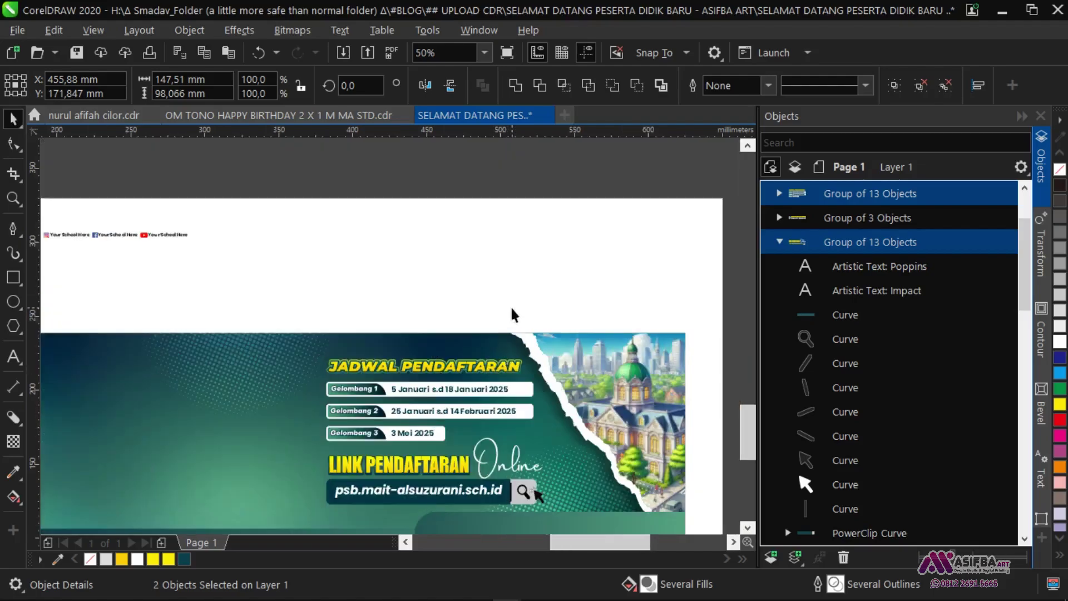
{"action": "left_click", "coordinate": [514, 315]}
{"action": "left_click", "coordinate": [426, 370]}
{"action": "scroll", "coordinate": [426, 370], "scroll_direction": "up", "scroll_amount": 2}
{"action": "scroll", "coordinate": [426, 370], "scroll_direction": "down", "scroll_amount": 2}
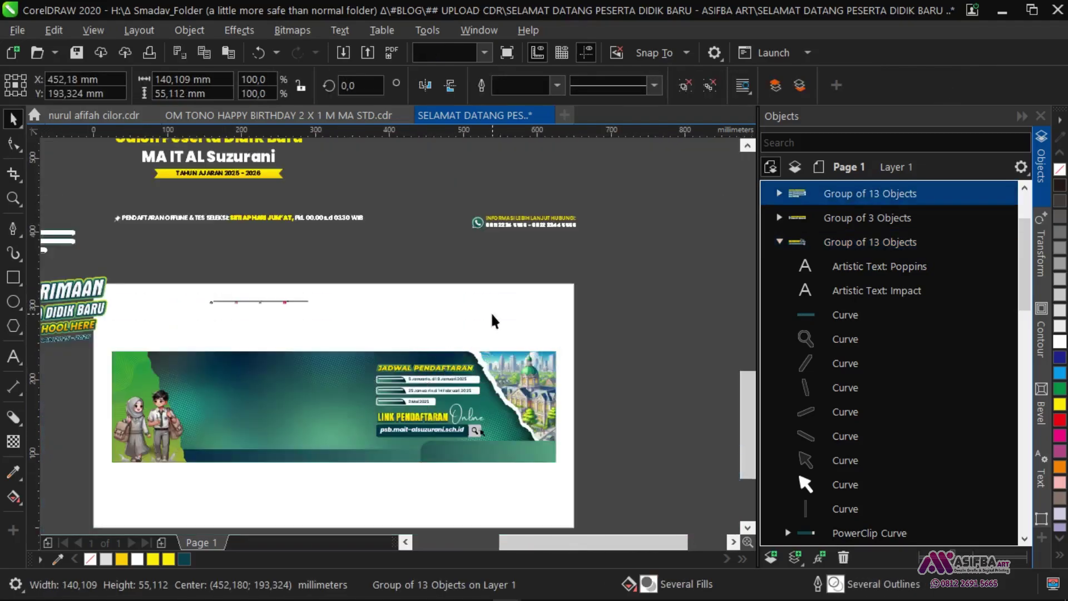
- Place the WhatsApp contact group on the banner's rounded rectangle and enlarge it to about 153 mm wide
{"action": "left_click", "coordinate": [596, 327]}
{"action": "left_click", "coordinate": [536, 220]}
{"action": "left_click_drag", "start_coordinate": [537, 222], "coordinate": [202, 415]}
{"action": "scroll", "coordinate": [556, 453], "scroll_direction": "up", "scroll_amount": 2}
{"action": "left_click_drag", "start_coordinate": [593, 371], "coordinate": [627, 369]}
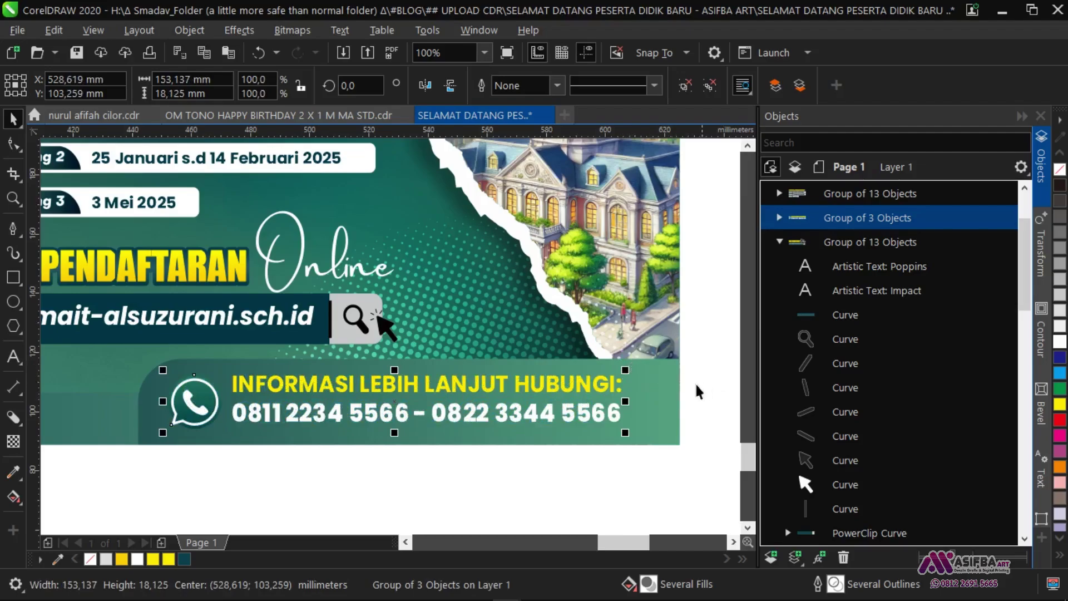
{"action": "scroll", "coordinate": [627, 368], "scroll_direction": "down", "scroll_amount": 1}
- Edit the banner's contents and bring the torn-edge building picture group to the front
{"action": "left_click", "coordinate": [131, 188]}
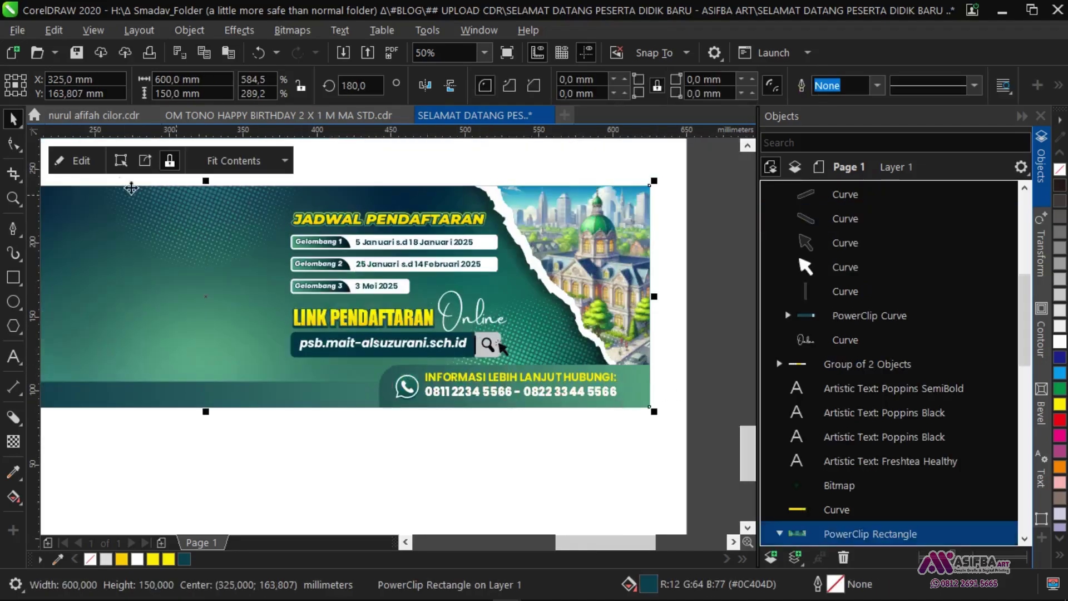
{"action": "left_click_drag", "start_coordinate": [727, 307], "coordinate": [522, 372]}
{"action": "left_click", "coordinate": [522, 373]}
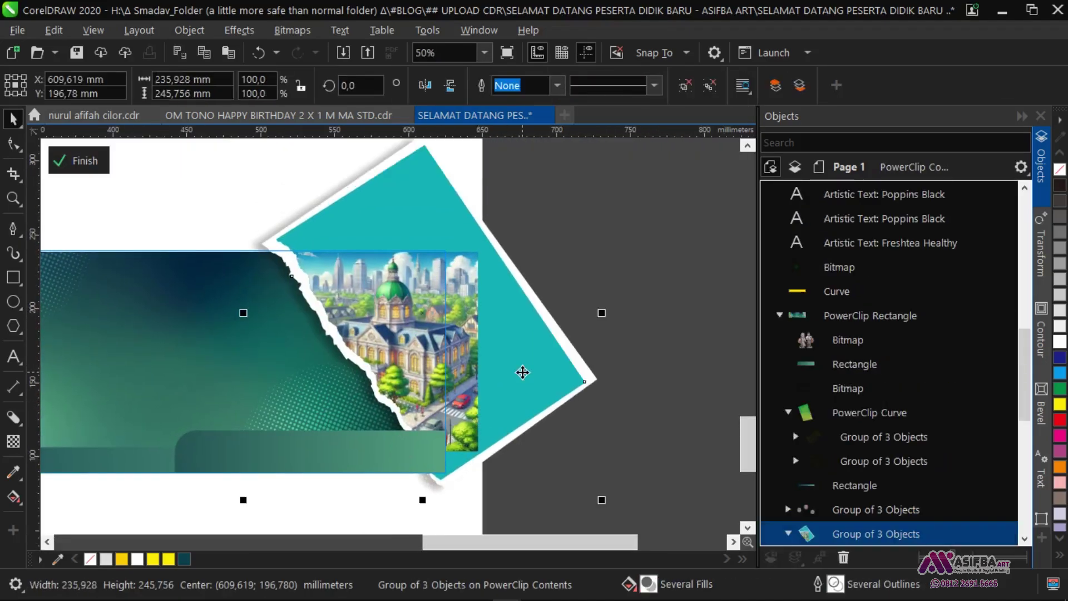
{"action": "key", "text": "shift+Page_Up"}
{"action": "scroll", "coordinate": [562, 409], "scroll_direction": "down", "scroll_amount": 1}
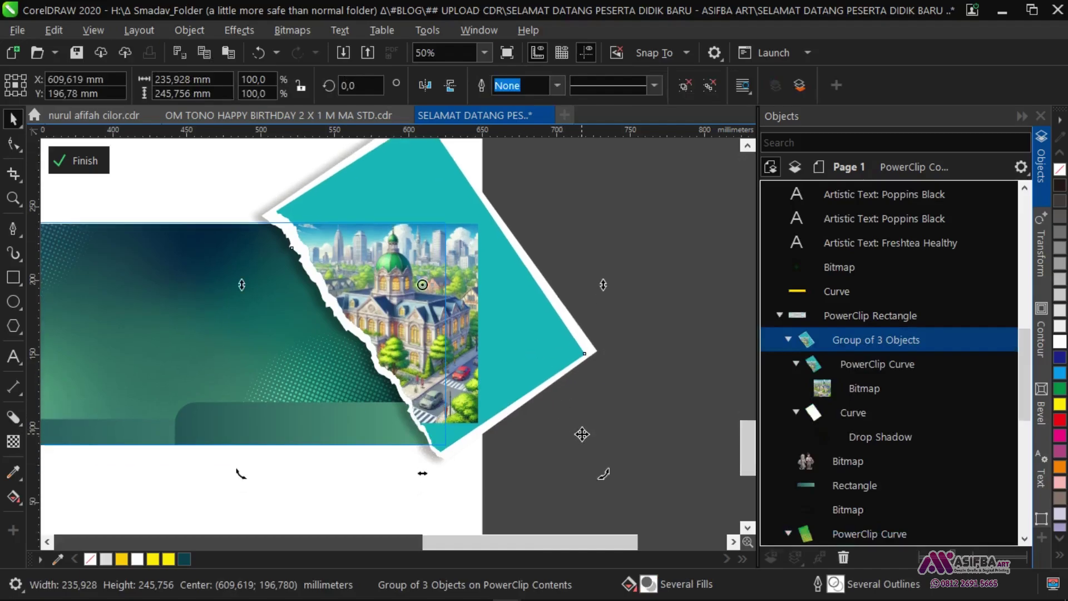
- Stretch the building picture to about 151 mm high so it covers the banner's full height, and finish editing the PowerClip
{"action": "left_click", "coordinate": [892, 370]}
{"action": "left_click", "coordinate": [121, 161]}
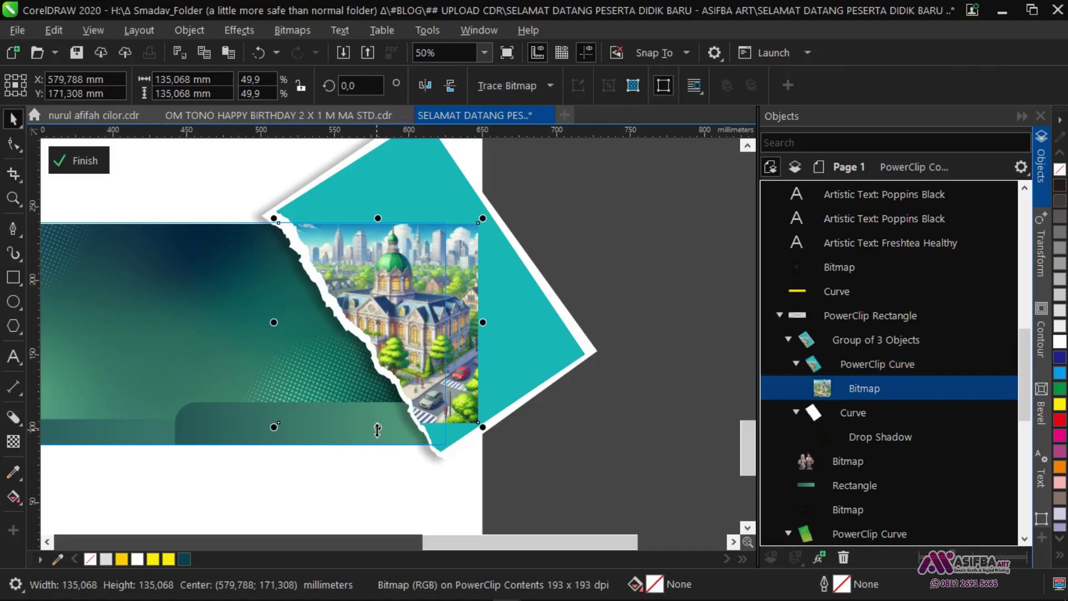
{"action": "left_click_drag", "start_coordinate": [377, 430], "coordinate": [369, 450]}
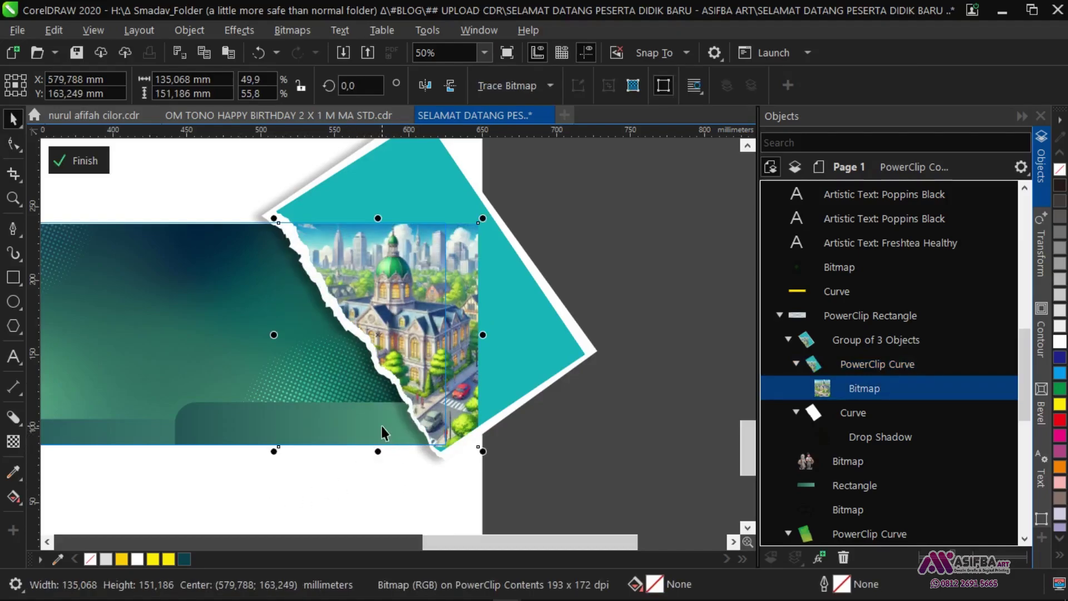
{"action": "scroll", "coordinate": [352, 214], "scroll_direction": "up", "scroll_amount": 2}
{"action": "scroll", "coordinate": [480, 231], "scroll_direction": "up", "scroll_amount": 2}
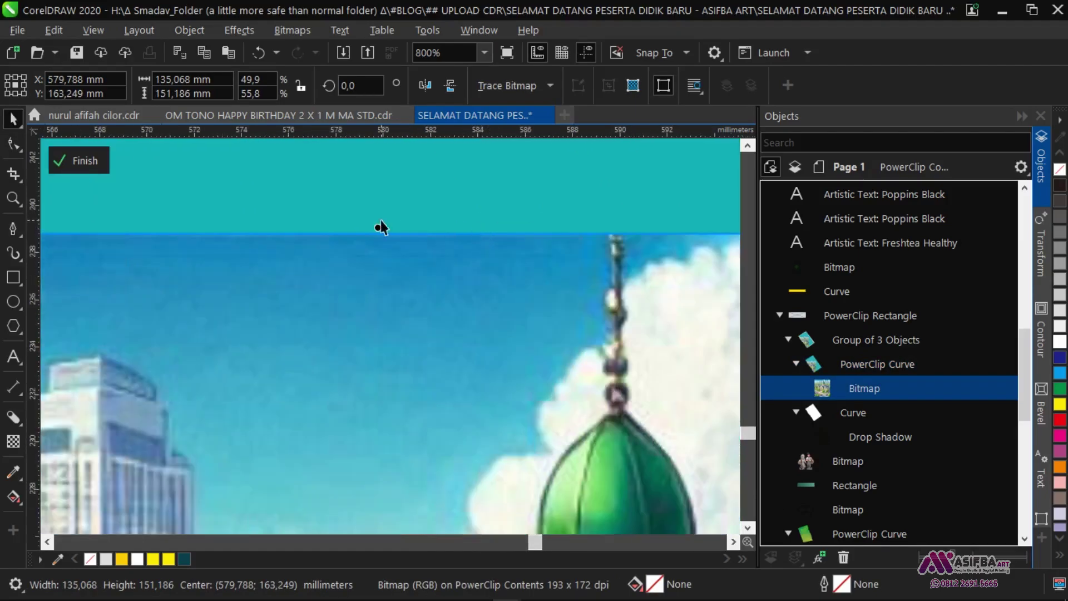
{"action": "left_click_drag", "start_coordinate": [381, 229], "coordinate": [381, 223]}
{"action": "scroll", "coordinate": [380, 223], "scroll_direction": "down", "scroll_amount": 3}
{"action": "scroll", "coordinate": [381, 223], "scroll_direction": "down", "scroll_amount": 1}
{"action": "left_click", "coordinate": [79, 161]}
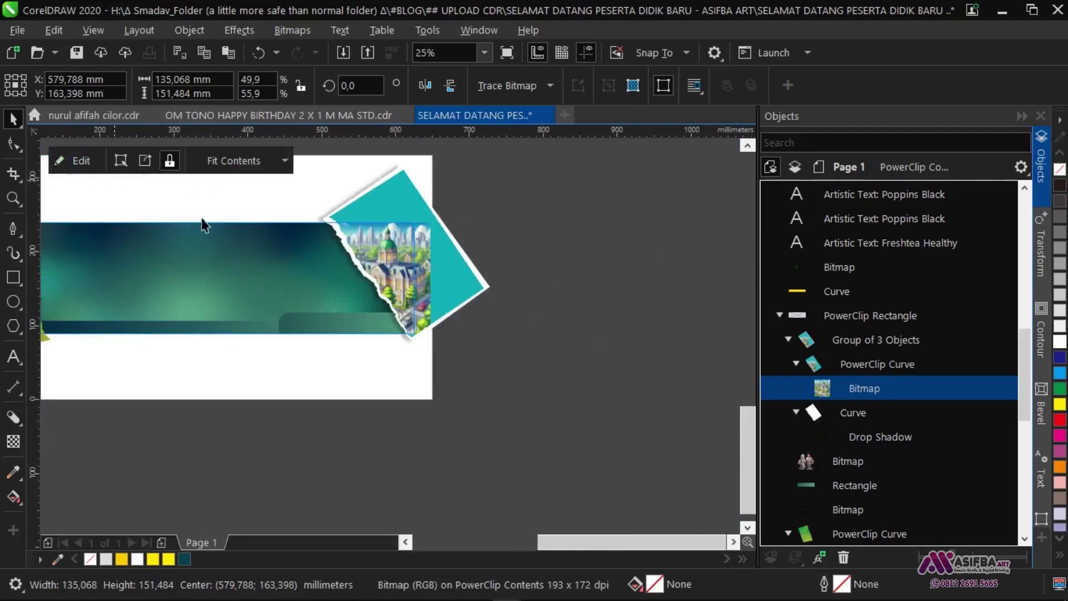
{"action": "left_click", "coordinate": [202, 217]}
- Shrink the WhatsApp contact group slightly so that it clears the torn paper edge
{"action": "scroll", "coordinate": [362, 278], "scroll_direction": "up", "scroll_amount": 1}
{"action": "left_click_drag", "start_coordinate": [278, 355], "coordinate": [447, 367]}
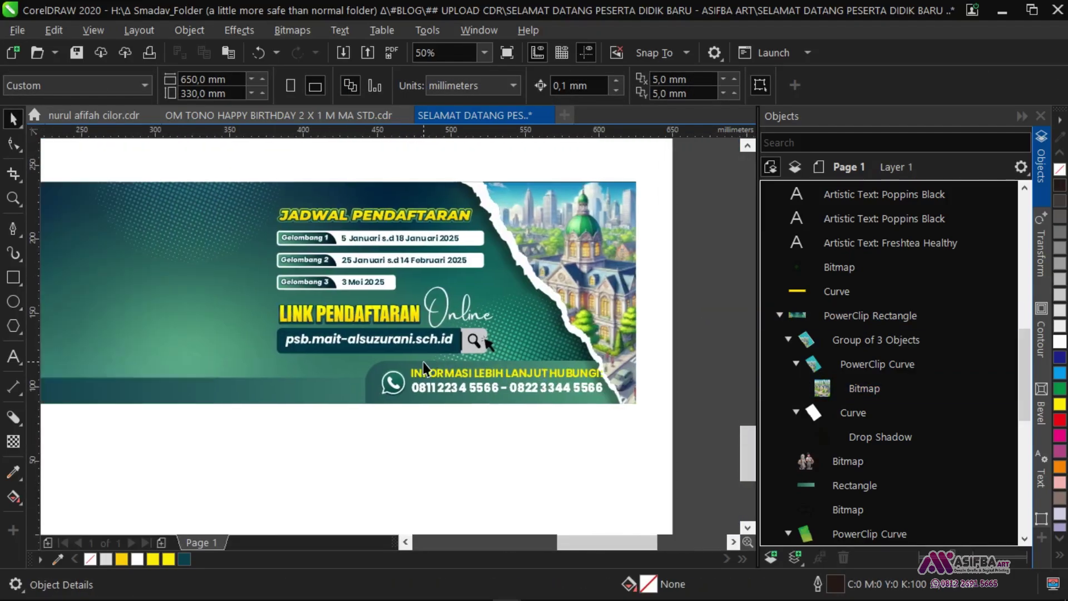
{"action": "left_click", "coordinate": [515, 386]}
{"action": "scroll", "coordinate": [638, 383], "scroll_direction": "up", "scroll_amount": 1}
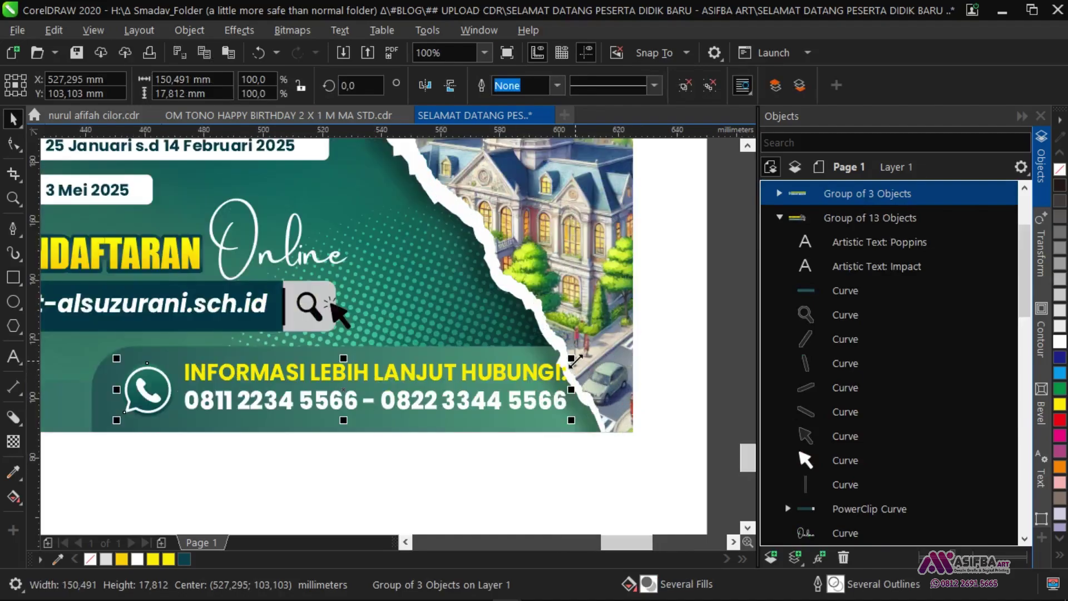
{"action": "left_click", "coordinate": [553, 457]}
{"action": "scroll", "coordinate": [573, 384], "scroll_direction": "down", "scroll_amount": 1}
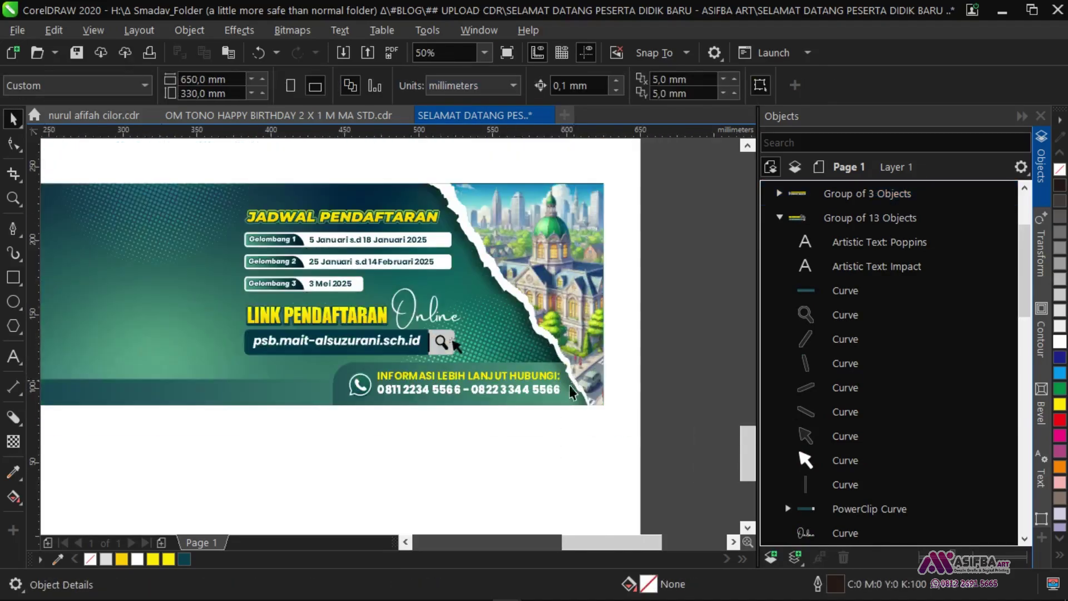
- Move the PENDAFTARAN OFFLINE & TES SELEKSI text group down onto the banner's long thin bar
{"action": "left_click_drag", "start_coordinate": [370, 426], "coordinate": [573, 428]}
{"action": "scroll", "coordinate": [573, 428], "scroll_direction": "down", "scroll_amount": 1}
{"action": "left_click_drag", "start_coordinate": [311, 379], "coordinate": [450, 415]}
{"action": "left_click_drag", "start_coordinate": [331, 312], "coordinate": [169, 305]}
{"action": "left_click", "coordinate": [472, 273]}
{"action": "left_click_drag", "start_coordinate": [588, 255], "coordinate": [495, 288]}
{"action": "left_click_drag", "start_coordinate": [591, 275], "coordinate": [285, 230]}
{"action": "left_click_drag", "start_coordinate": [411, 263], "coordinate": [485, 419]}
- Reduce the offline registration text group to about 290 mm wide and fit it inside the long bar beside the students
{"action": "scroll", "coordinate": [612, 421], "scroll_direction": "up", "scroll_amount": 1}
{"action": "scroll", "coordinate": [613, 421], "scroll_direction": "up", "scroll_amount": 1}
{"action": "left_click_drag", "start_coordinate": [587, 393], "coordinate": [542, 408]}
{"action": "scroll", "coordinate": [565, 392], "scroll_direction": "up", "scroll_amount": 1}
{"action": "scroll", "coordinate": [542, 408], "scroll_direction": "down", "scroll_amount": 2}
{"action": "left_click_drag", "start_coordinate": [378, 435], "coordinate": [545, 409]}
{"action": "scroll", "coordinate": [331, 390], "scroll_direction": "up", "scroll_amount": 1}
{"action": "scroll", "coordinate": [331, 390], "scroll_direction": "up", "scroll_amount": 2}
{"action": "left_click_drag", "start_coordinate": [330, 390], "coordinate": [364, 415]}
{"action": "scroll", "coordinate": [364, 415], "scroll_direction": "down", "scroll_amount": 2}
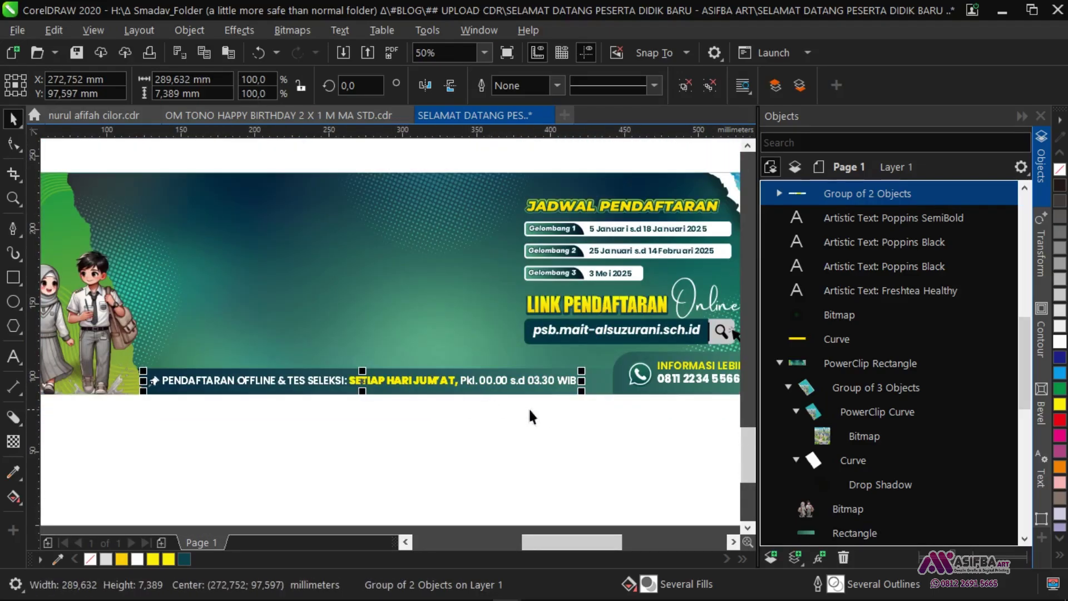
- Enlarge the offline registration text group to about 307 mm wide, extending it towards the WhatsApp contact block
{"action": "scroll", "coordinate": [528, 406], "scroll_direction": "up", "scroll_amount": 2}
{"action": "left_click_drag", "start_coordinate": [426, 348], "coordinate": [529, 329]}
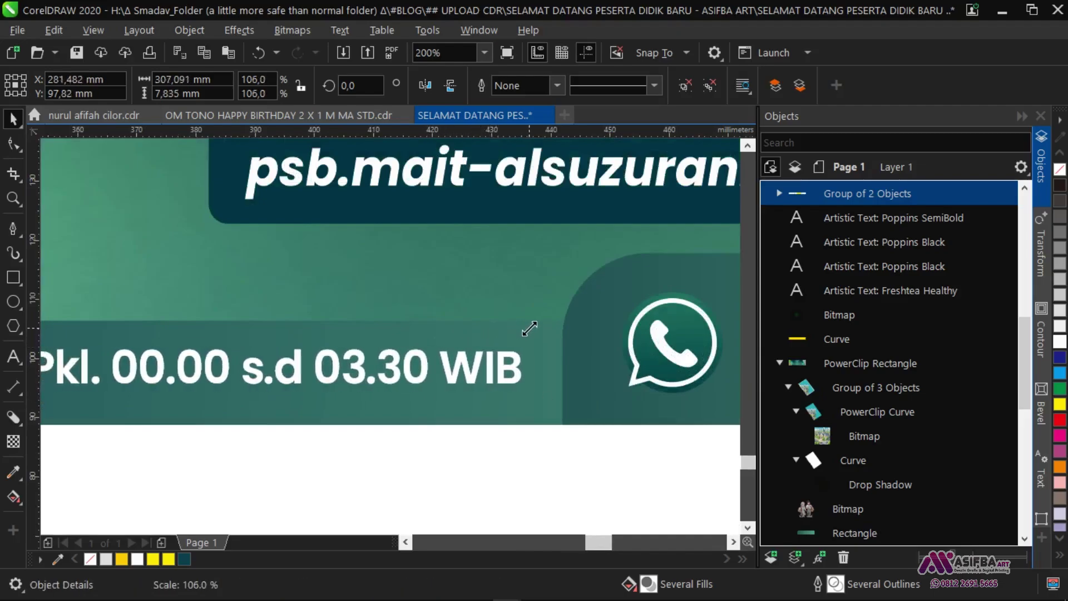
{"action": "left_click", "coordinate": [517, 416]}
{"action": "scroll", "coordinate": [517, 416], "scroll_direction": "down", "scroll_amount": 3}
{"action": "key", "text": "Escape"}
{"action": "key", "text": "s"}
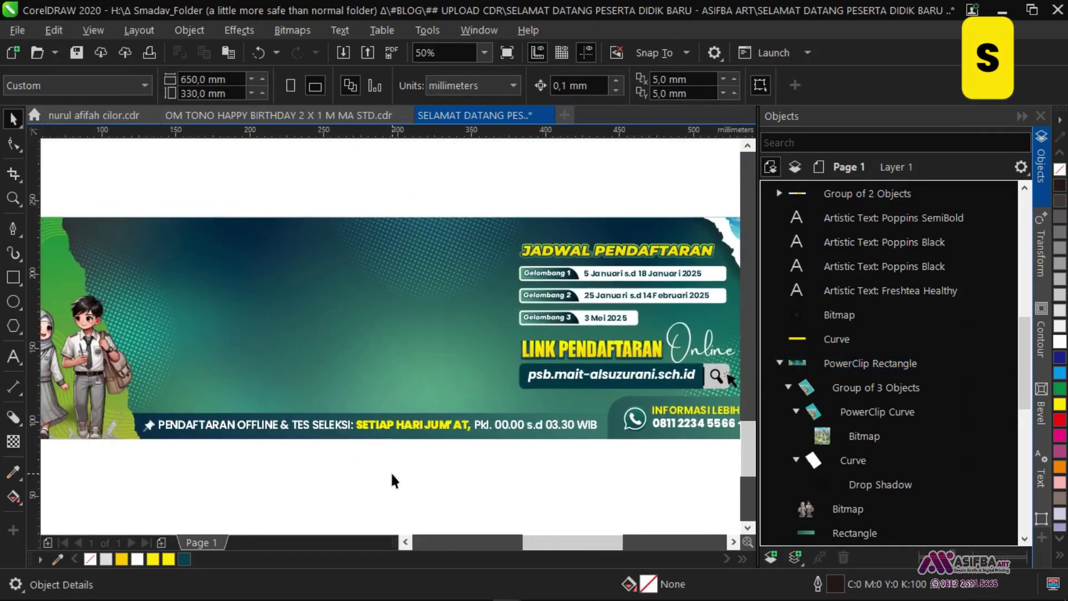
- Edit the banner's contents and move the green torn-edge shape about 8 mm left, away from the offline registration text
{"action": "scroll", "coordinate": [391, 472], "scroll_direction": "up", "scroll_amount": 1}
{"action": "scroll", "coordinate": [189, 449], "scroll_direction": "up", "scroll_amount": 2}
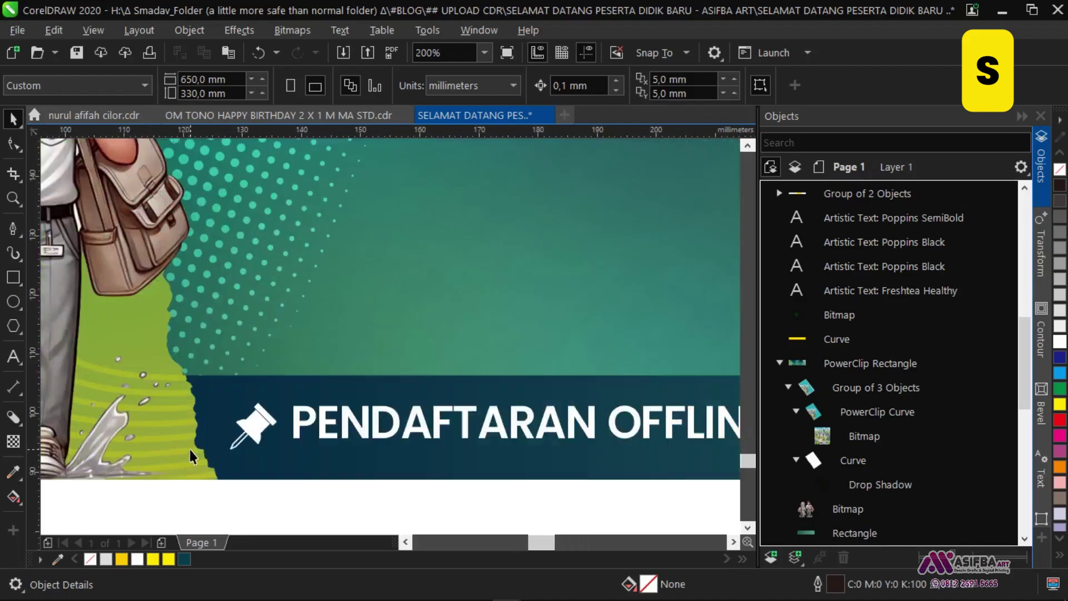
{"action": "scroll", "coordinate": [190, 449], "scroll_direction": "down", "scroll_amount": 2}
{"action": "left_click", "coordinate": [189, 450]}
{"action": "scroll", "coordinate": [82, 163], "scroll_direction": "left", "scroll_amount": 2}
{"action": "left_click", "coordinate": [81, 161]}
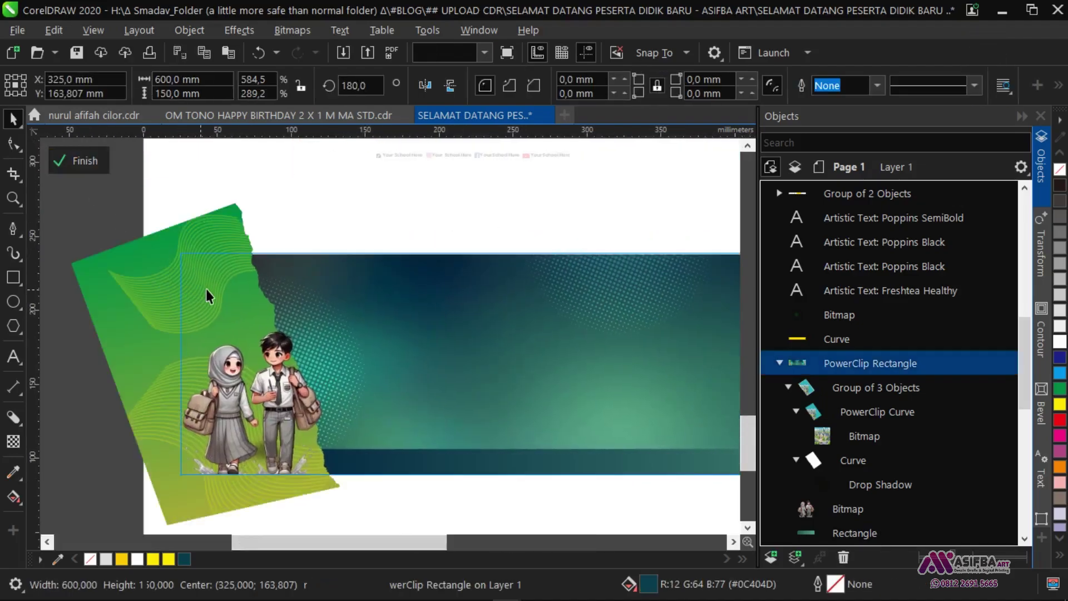
{"action": "left_click", "coordinate": [208, 283]}
{"action": "left_click_drag", "start_coordinate": [358, 203], "coordinate": [356, 203]}
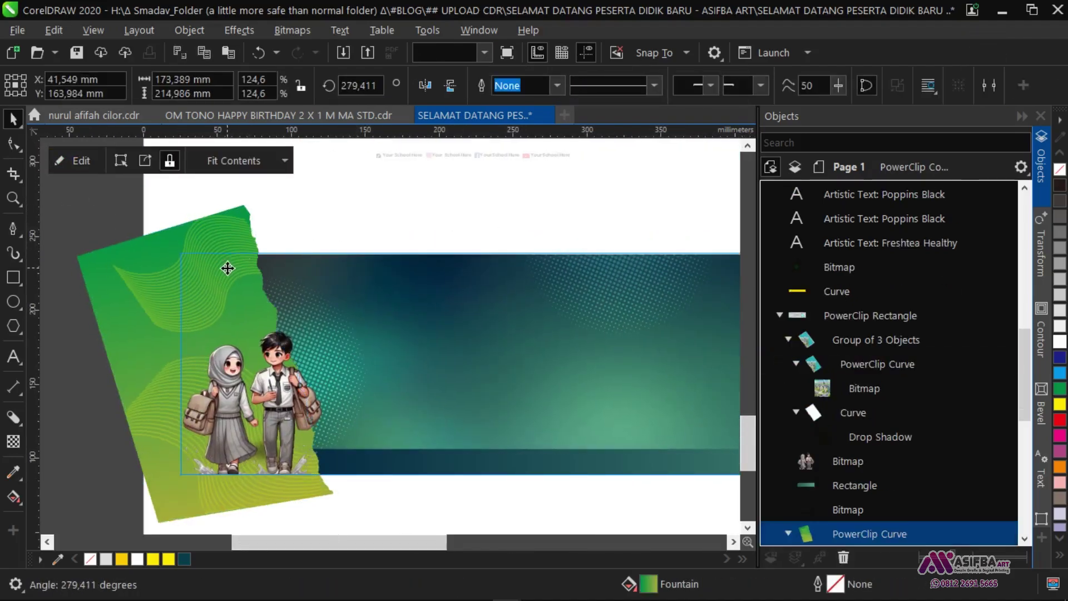
{"action": "left_click_drag", "start_coordinate": [227, 284], "coordinate": [215, 280]}
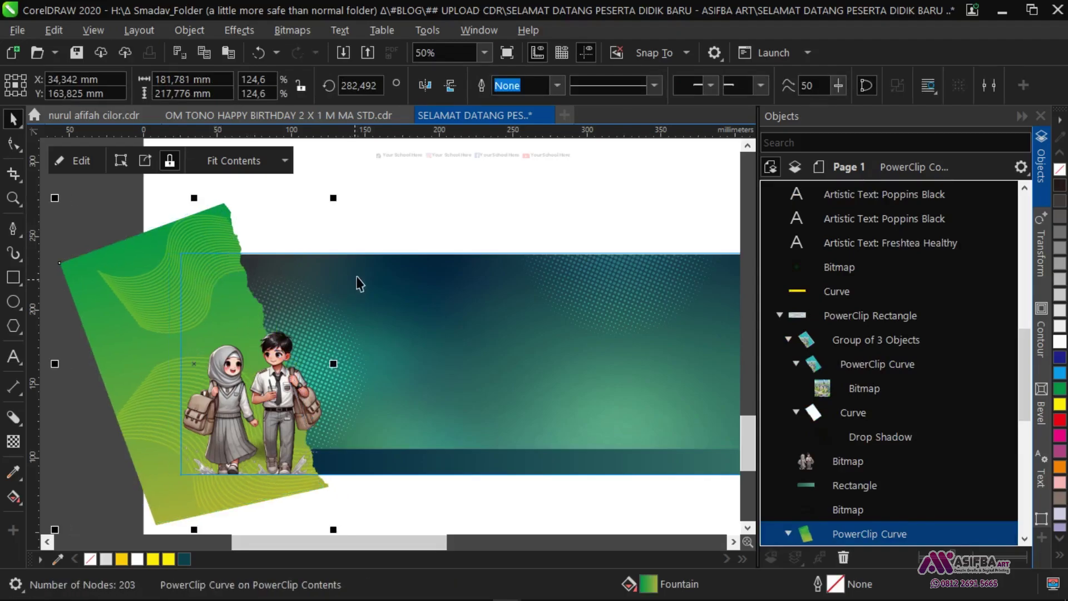
- Finish editing the banner's contents and return to the full layout
{"action": "left_click", "coordinate": [385, 223]}
{"action": "left_click", "coordinate": [62, 160]}
{"action": "left_click_drag", "start_coordinate": [326, 356], "coordinate": [200, 281]}
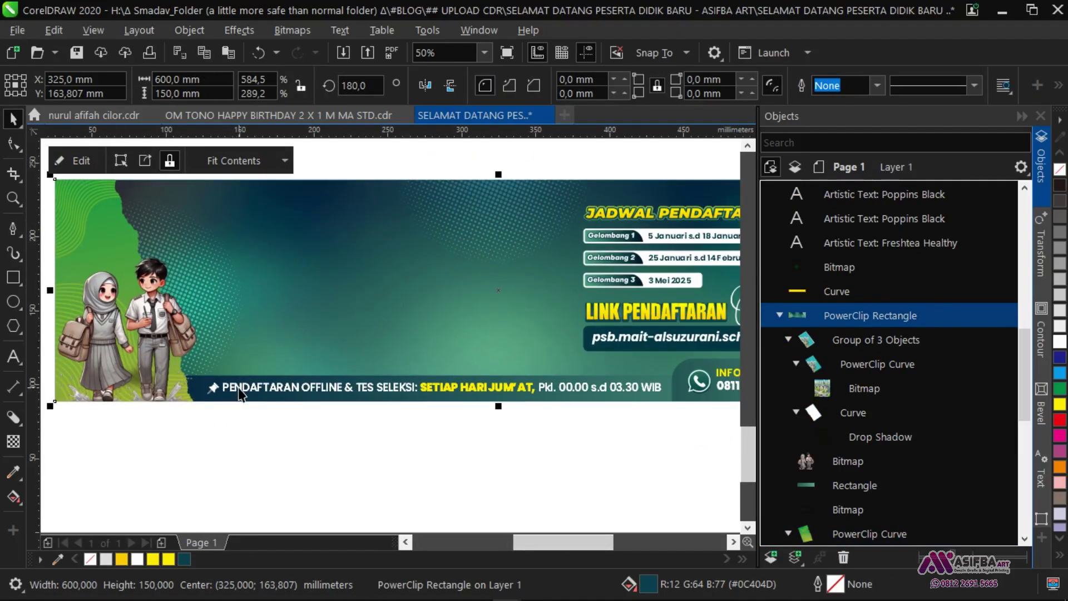
- Enlarge the offline registration text group to about 320 mm wide, extending it towards the students, and save the document
{"action": "left_click", "coordinate": [221, 383]}
{"action": "scroll", "coordinate": [223, 386], "scroll_direction": "up", "scroll_amount": 4}
{"action": "scroll", "coordinate": [184, 390], "scroll_direction": "down", "scroll_amount": 6}
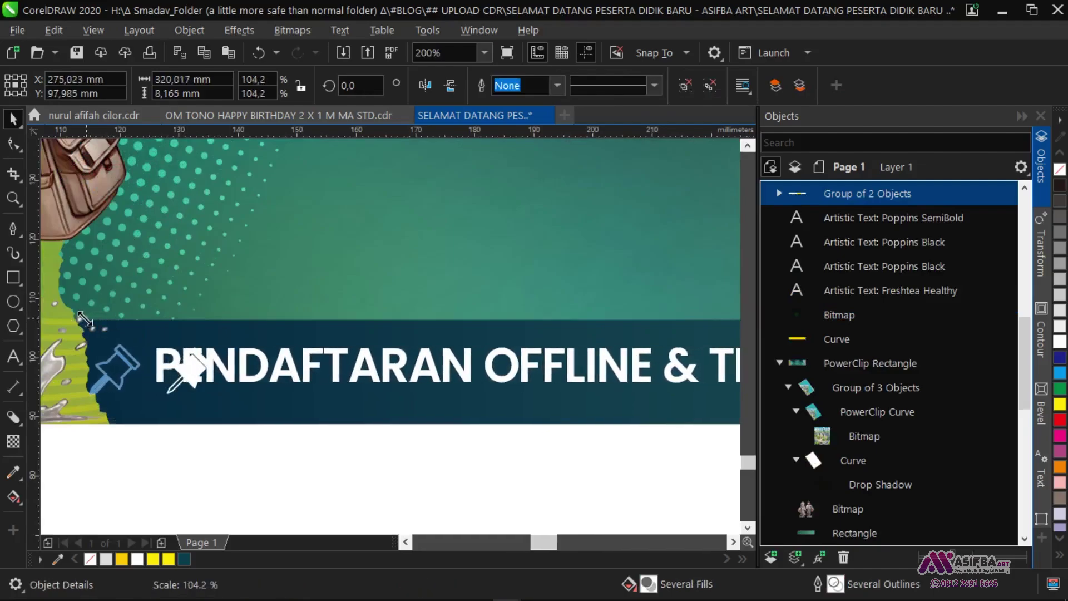
{"action": "key", "text": "Escape"}
{"action": "scroll", "coordinate": [302, 408], "scroll_direction": "down", "scroll_amount": 3}
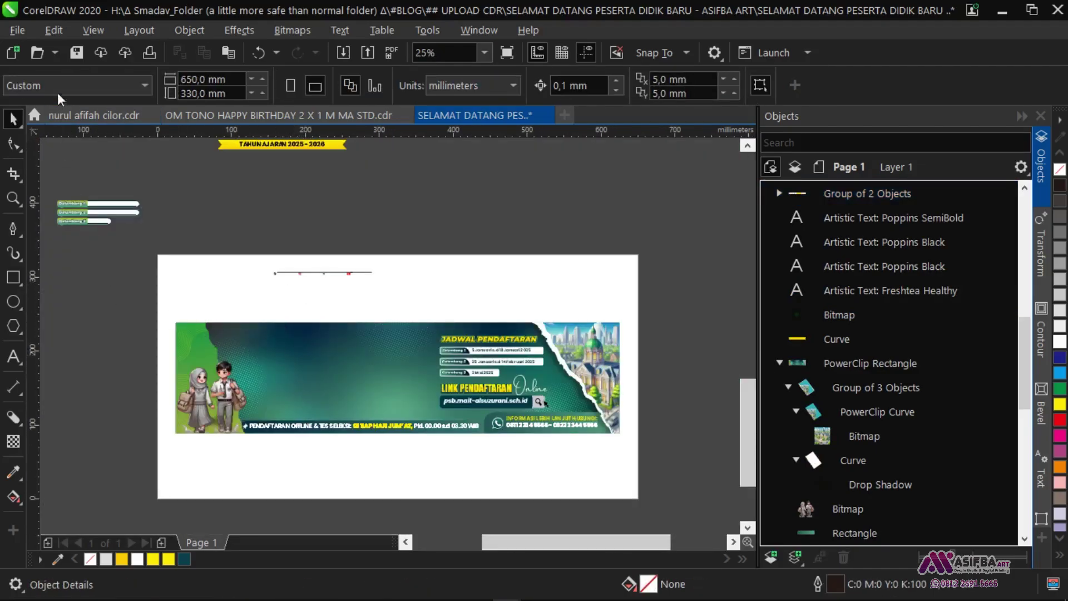
{"action": "key", "text": "ctrl+s"}
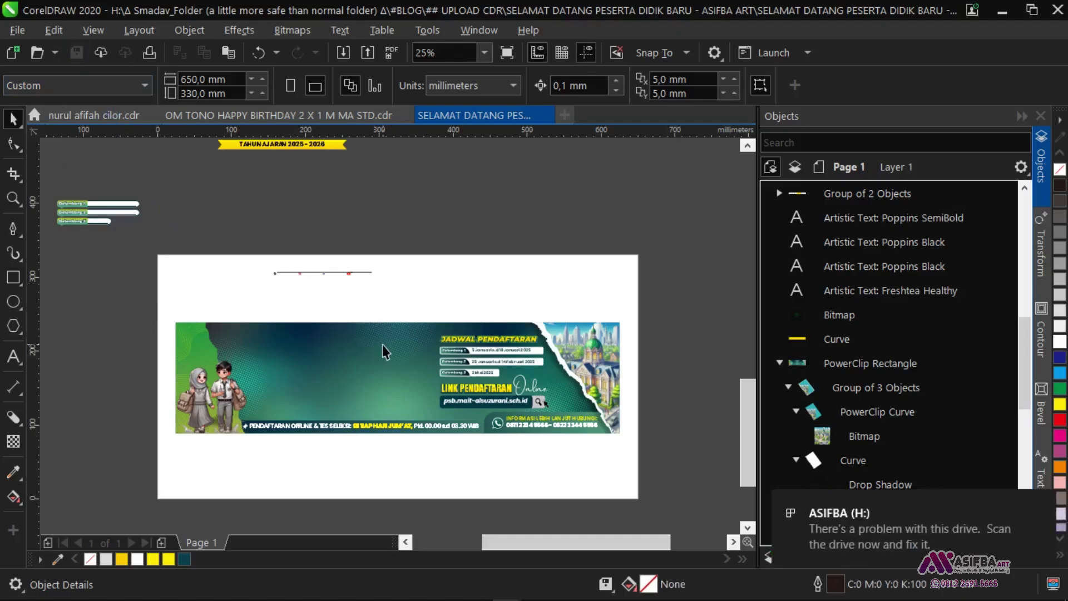
- Move the social media row onto the banner above the long bar and enlarge it to about 248 mm wide
{"action": "left_click_drag", "start_coordinate": [356, 273], "coordinate": [465, 409]}
{"action": "scroll", "coordinate": [432, 423], "scroll_direction": "up", "scroll_amount": 2}
{"action": "scroll", "coordinate": [434, 439], "scroll_direction": "up", "scroll_amount": 1}
{"action": "scroll", "coordinate": [272, 406], "scroll_direction": "left", "scroll_amount": 3}
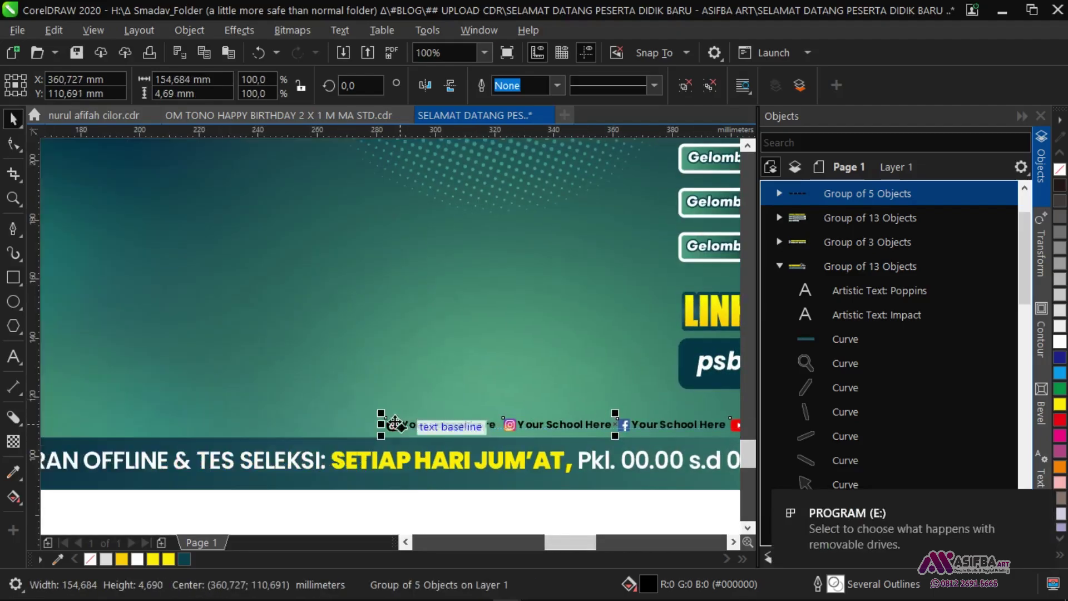
{"action": "left_click_drag", "start_coordinate": [378, 410], "coordinate": [113, 370]}
{"action": "scroll", "coordinate": [335, 408], "scroll_direction": "down", "scroll_amount": 1}
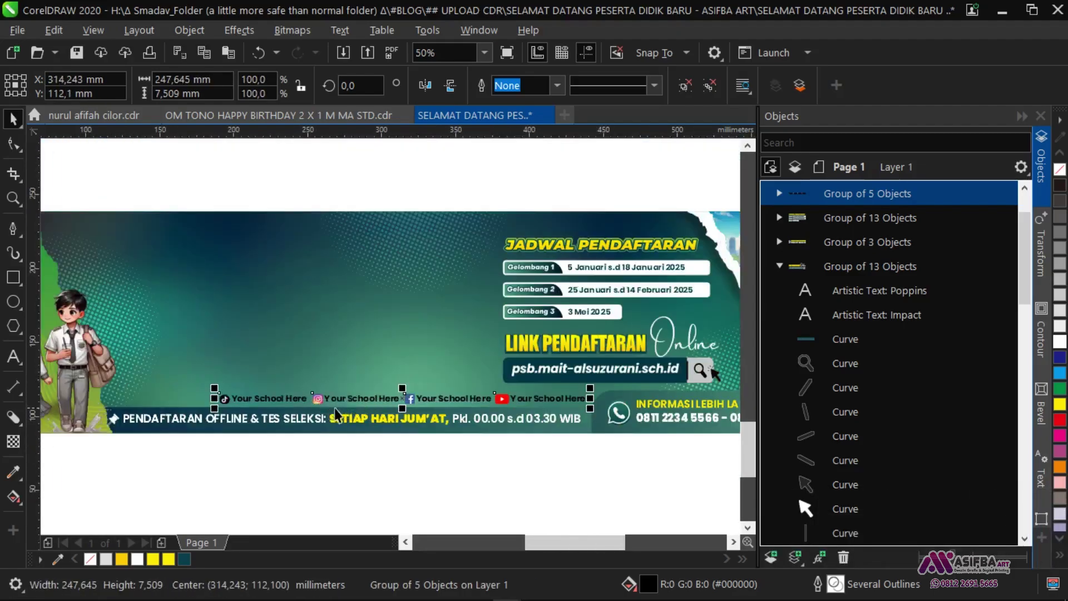
- Shift the social media row about 18 mm left and slightly upward, clear of the long bar
{"action": "left_click_drag", "start_coordinate": [401, 402], "coordinate": [374, 402]}
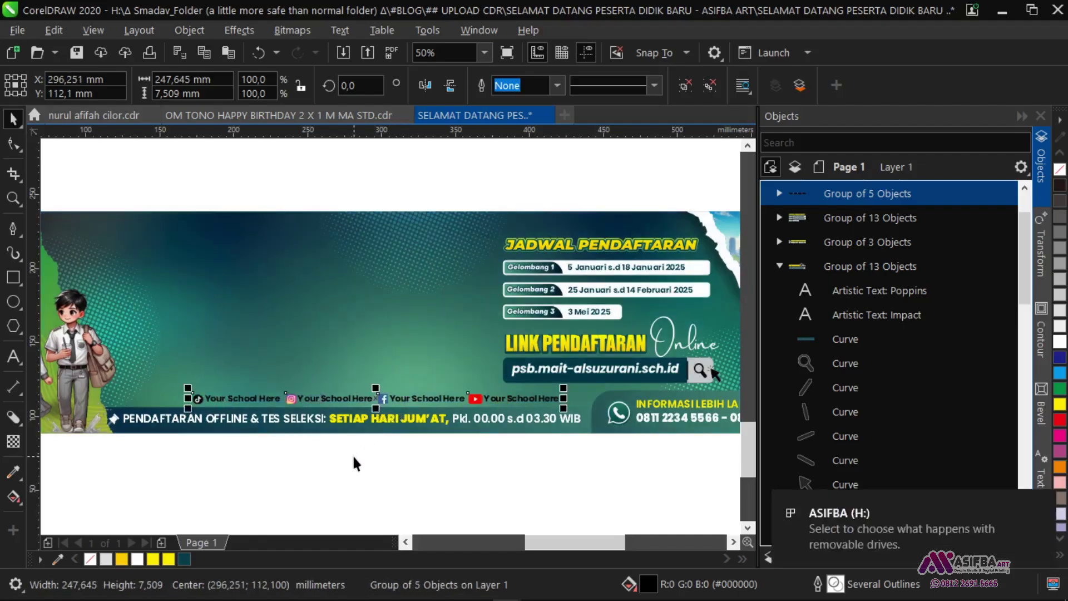
{"action": "scroll", "coordinate": [385, 408], "scroll_direction": "up", "scroll_amount": 2}
{"action": "left_click_drag", "start_coordinate": [368, 366], "coordinate": [368, 353]}
{"action": "scroll", "coordinate": [364, 354], "scroll_direction": "down", "scroll_amount": 1}
{"action": "left_click", "coordinate": [395, 410]}
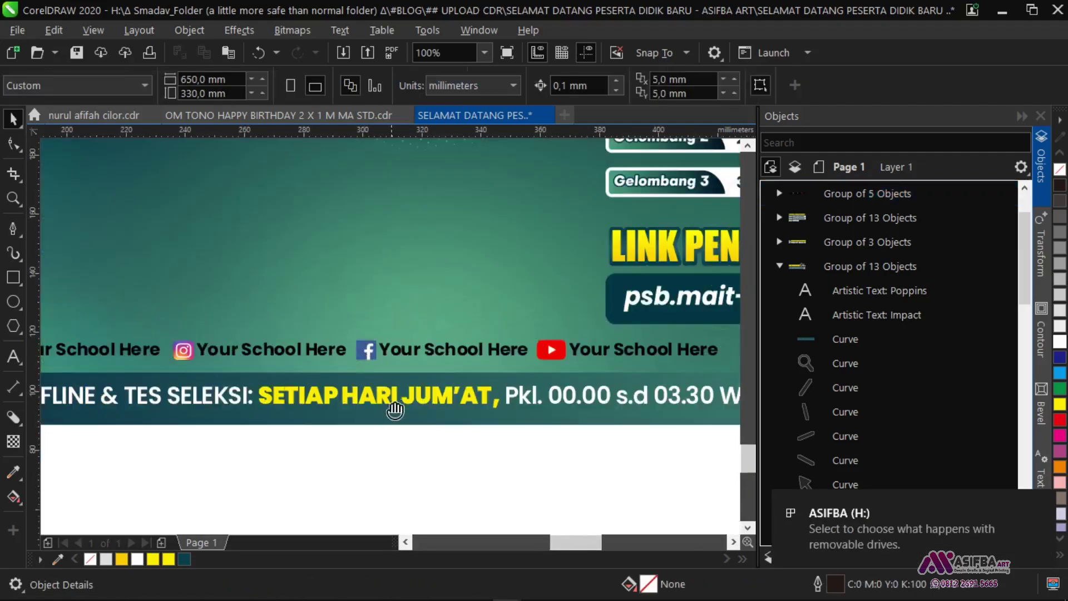
{"action": "scroll", "coordinate": [392, 484], "scroll_direction": "down", "scroll_amount": 1}
{"action": "scroll", "coordinate": [353, 336], "scroll_direction": "down", "scroll_amount": 1}
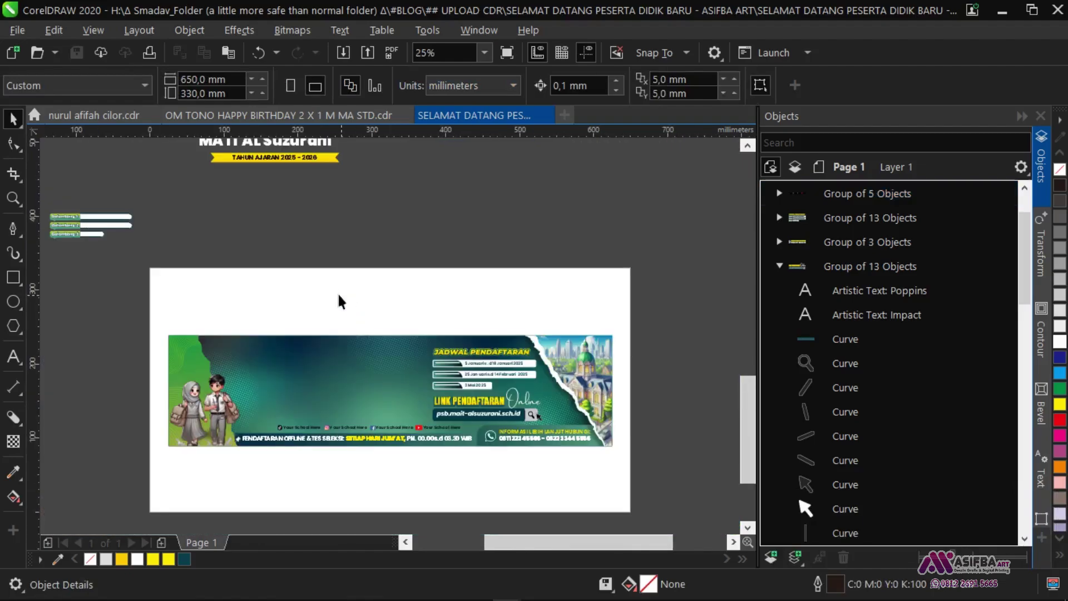
- Move the Selamat Datang headings, school name and academic-year ribbon together onto the banner's empty middle area
{"action": "left_click_drag", "start_coordinate": [348, 342], "coordinate": [383, 431]}
{"action": "left_click_drag", "start_coordinate": [217, 197], "coordinate": [215, 195]}
{"action": "left_click_drag", "start_coordinate": [258, 285], "coordinate": [396, 466]}
{"action": "left_click_drag", "start_coordinate": [396, 466], "coordinate": [387, 450]}
{"action": "scroll", "coordinate": [388, 450], "scroll_direction": "up", "scroll_amount": 2}
{"action": "scroll", "coordinate": [330, 327], "scroll_direction": "down", "scroll_amount": 1}
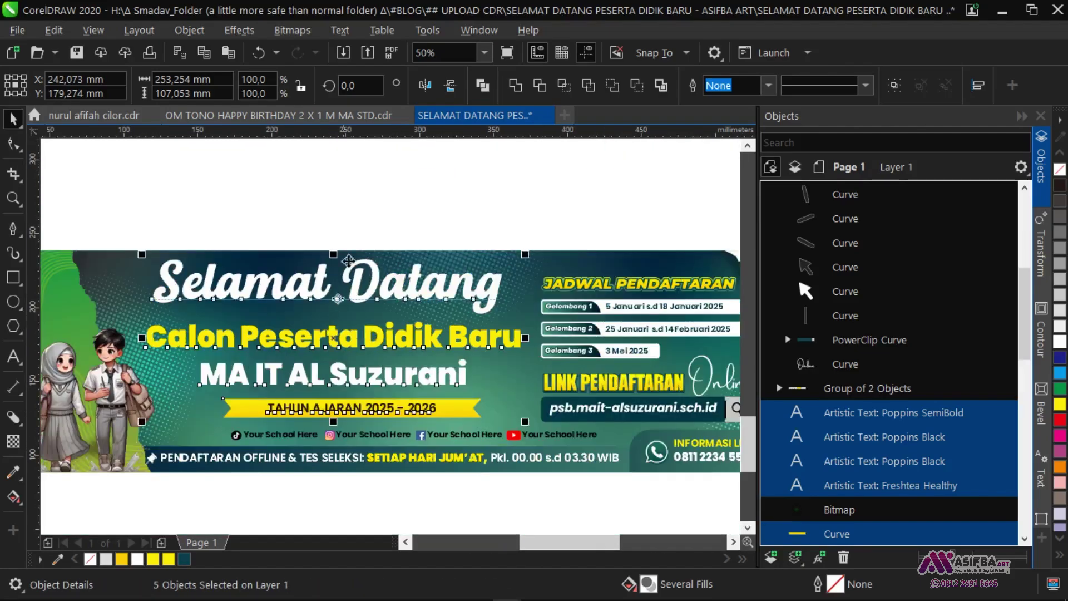
{"action": "left_click", "coordinate": [257, 242]}
- Bring the PENERIMAAN PESERTA DIDIK BARU lettering group over to the page's upper-left corner, above the banner
{"action": "left_click_drag", "start_coordinate": [257, 254], "coordinate": [497, 363]}
{"action": "scroll", "coordinate": [387, 350], "scroll_direction": "down", "scroll_amount": 1}
{"action": "left_click", "coordinate": [181, 312]}
{"action": "left_click_drag", "start_coordinate": [133, 311], "coordinate": [397, 307]}
{"action": "left_click", "coordinate": [489, 318]}
{"action": "left_click_drag", "start_coordinate": [500, 376], "coordinate": [301, 357]}
{"action": "scroll", "coordinate": [249, 317], "scroll_direction": "up", "scroll_amount": 3}
{"action": "scroll", "coordinate": [301, 357], "scroll_direction": "down", "scroll_amount": 2}
{"action": "left_click", "coordinate": [348, 301]}
{"action": "left_click_drag", "start_coordinate": [323, 323], "coordinate": [346, 320]}
{"action": "scroll", "coordinate": [346, 322], "scroll_direction": "down", "scroll_amount": 1}
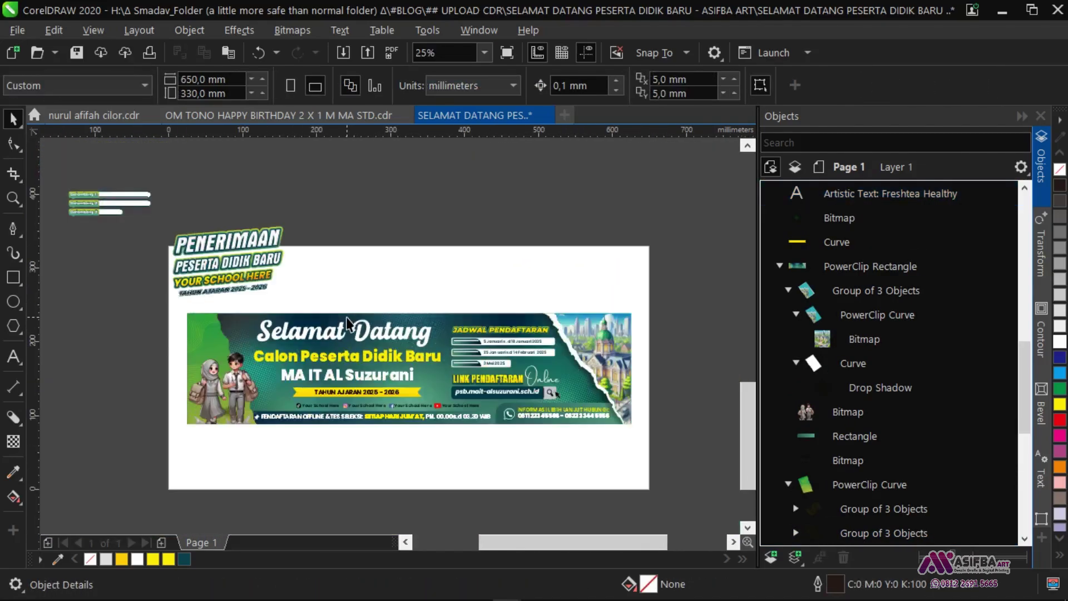
- Sample the dark teal outline colour of the PENERIMAAN lettering into the document palette
{"action": "scroll", "coordinate": [346, 327], "scroll_direction": "up", "scroll_amount": 1}
{"action": "left_click_drag", "start_coordinate": [187, 259], "coordinate": [296, 404]}
{"action": "scroll", "coordinate": [253, 338], "scroll_direction": "up", "scroll_amount": 3}
{"action": "scroll", "coordinate": [222, 464], "scroll_direction": "up", "scroll_amount": 1}
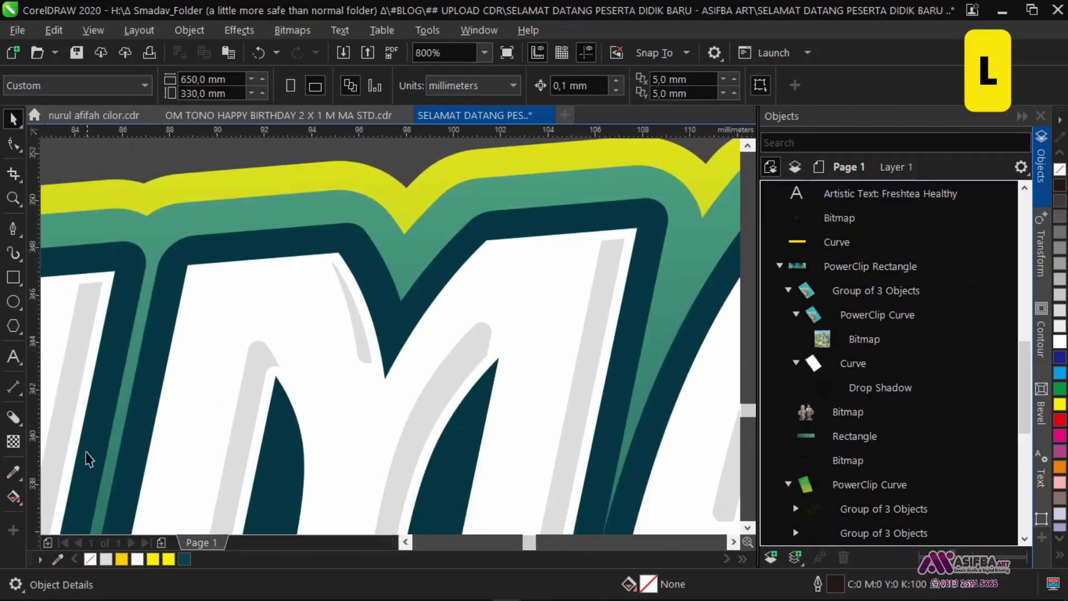
{"action": "scroll", "coordinate": [157, 401], "scroll_direction": "down", "scroll_amount": 3}
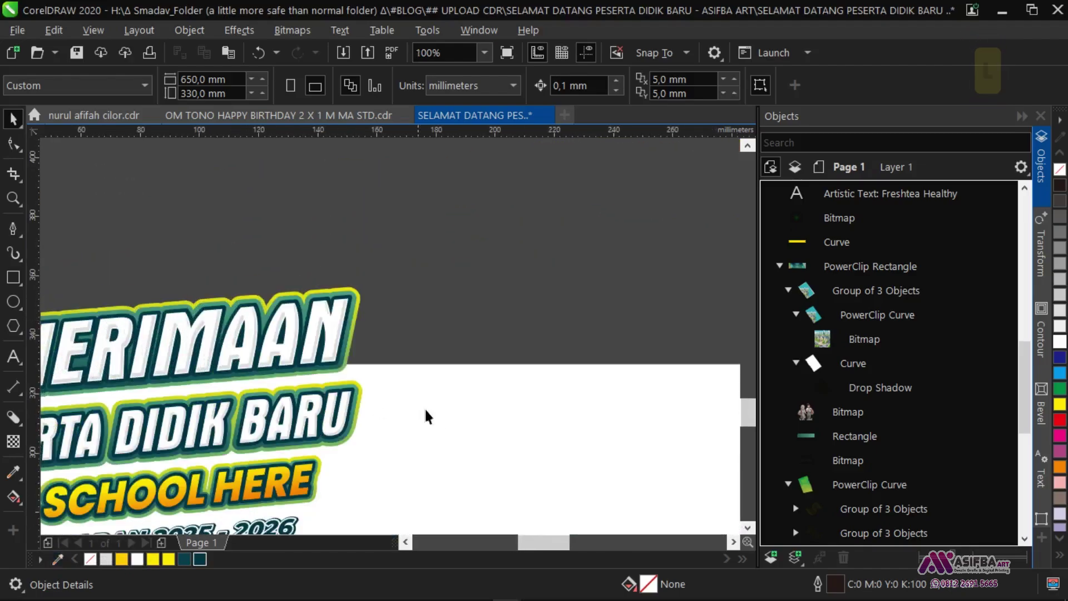
{"action": "left_click_drag", "start_coordinate": [424, 417], "coordinate": [363, 288]}
{"action": "scroll", "coordinate": [336, 258], "scroll_direction": "down", "scroll_amount": 3}
{"action": "scroll", "coordinate": [448, 378], "scroll_direction": "right", "scroll_amount": 4}
{"action": "left_click", "coordinate": [320, 333]}
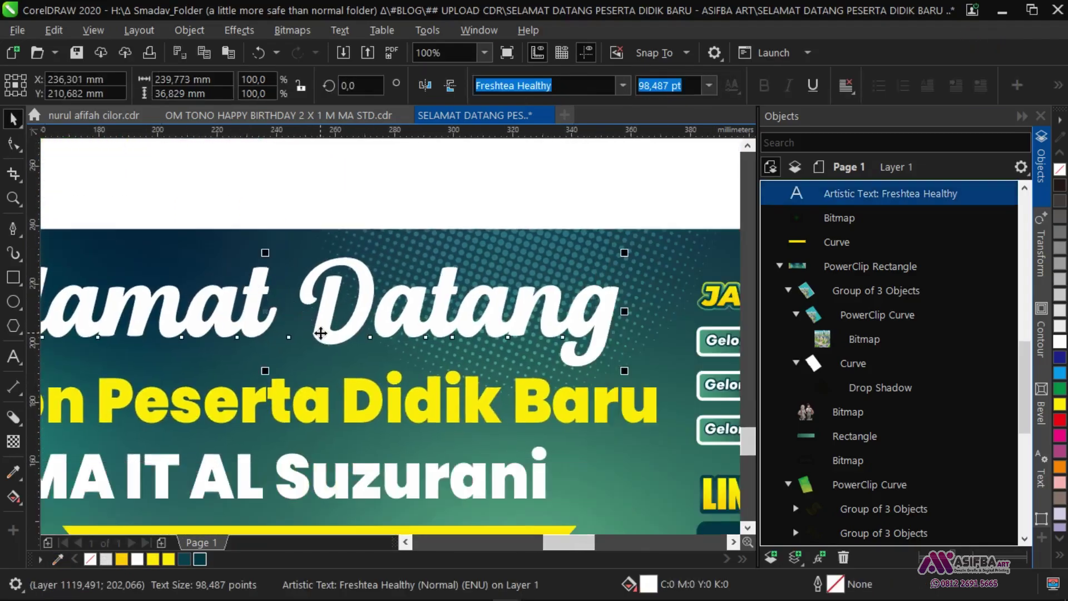
{"action": "left_click", "coordinate": [248, 432]}
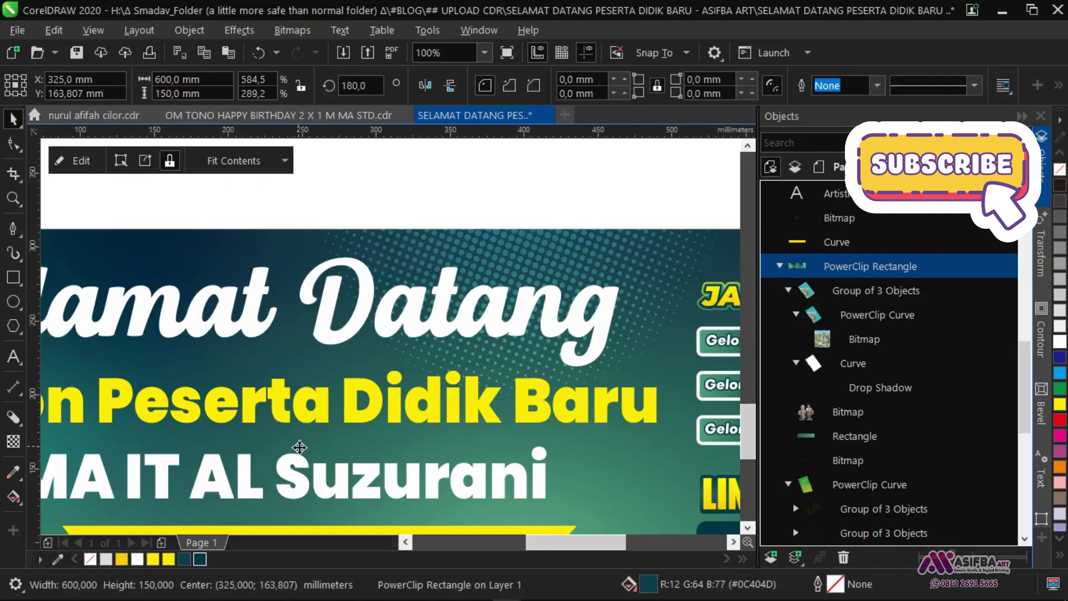
{"action": "scroll", "coordinate": [296, 442], "scroll_direction": "down", "scroll_amount": 1}
{"action": "key", "text": "Escape"}
{"action": "left_click", "coordinate": [295, 434]}
{"action": "left_click", "coordinate": [298, 465], "text": "shift"}
{"action": "scroll", "coordinate": [362, 492], "scroll_direction": "down", "scroll_amount": 2}
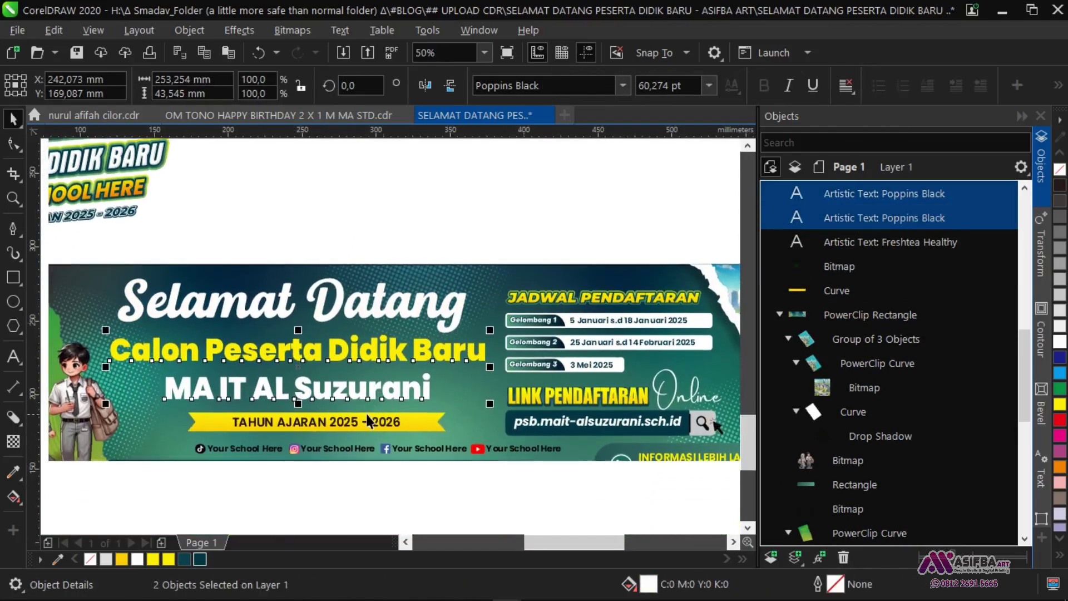
{"action": "left_click", "coordinate": [387, 430], "text": "shift"}
{"action": "scroll", "coordinate": [423, 450], "scroll_direction": "down", "scroll_amount": 1}
{"action": "left_click", "coordinate": [462, 472]}
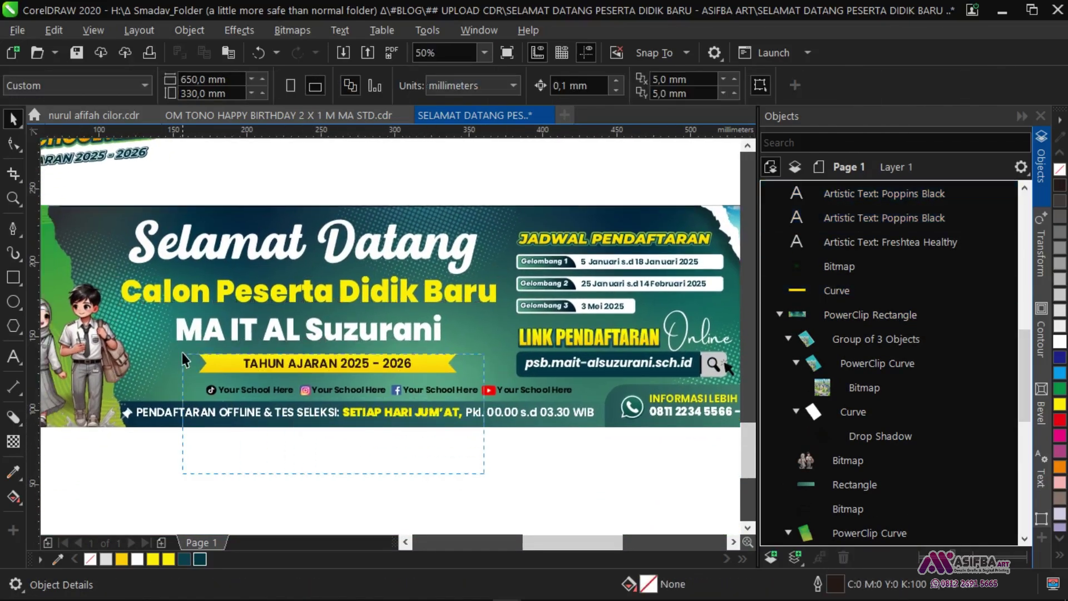
- Centre the TAHUN AJARAN 2025 - 2026 ribbon and its text beneath the school name and Calon Peserta Didik Baru lines
{"action": "left_click_drag", "start_coordinate": [182, 353], "coordinate": [183, 354]}
{"action": "left_click", "coordinate": [315, 335], "text": "shift"}
{"action": "left_click", "coordinate": [313, 300], "text": "shift"}
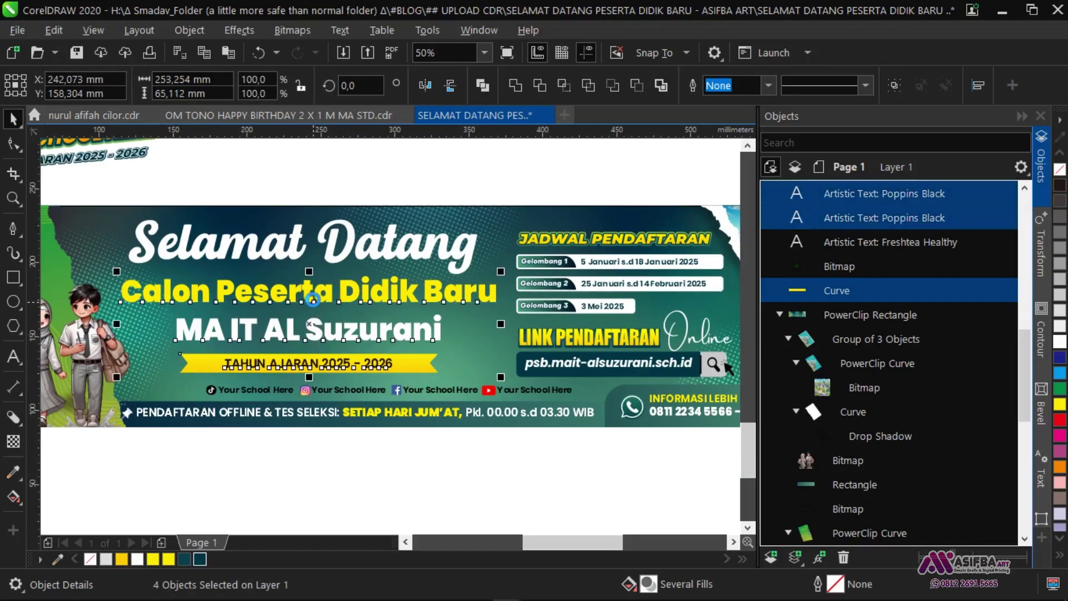
{"action": "left_click", "coordinate": [343, 448]}
- Tighten the letter spacing of the Calon Peserta Didik Baru line to about 249 mm wide
{"action": "left_click_drag", "start_coordinate": [363, 310], "coordinate": [376, 405]}
{"action": "left_click", "coordinate": [457, 394]}
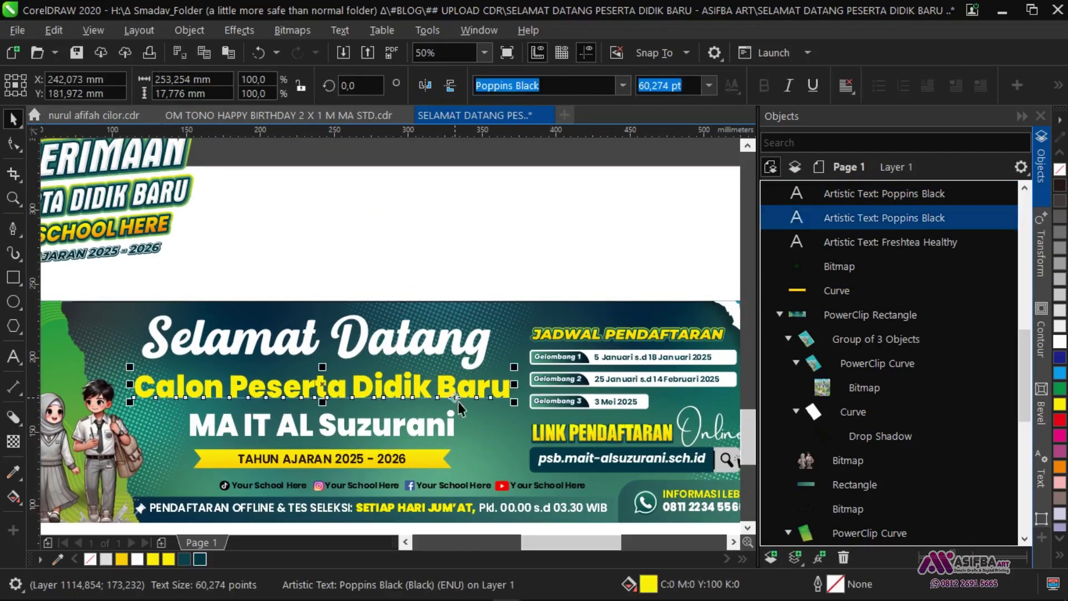
{"action": "scroll", "coordinate": [461, 397], "scroll_direction": "up", "scroll_amount": 1}
{"action": "scroll", "coordinate": [494, 292], "scroll_direction": "down", "scroll_amount": 1}
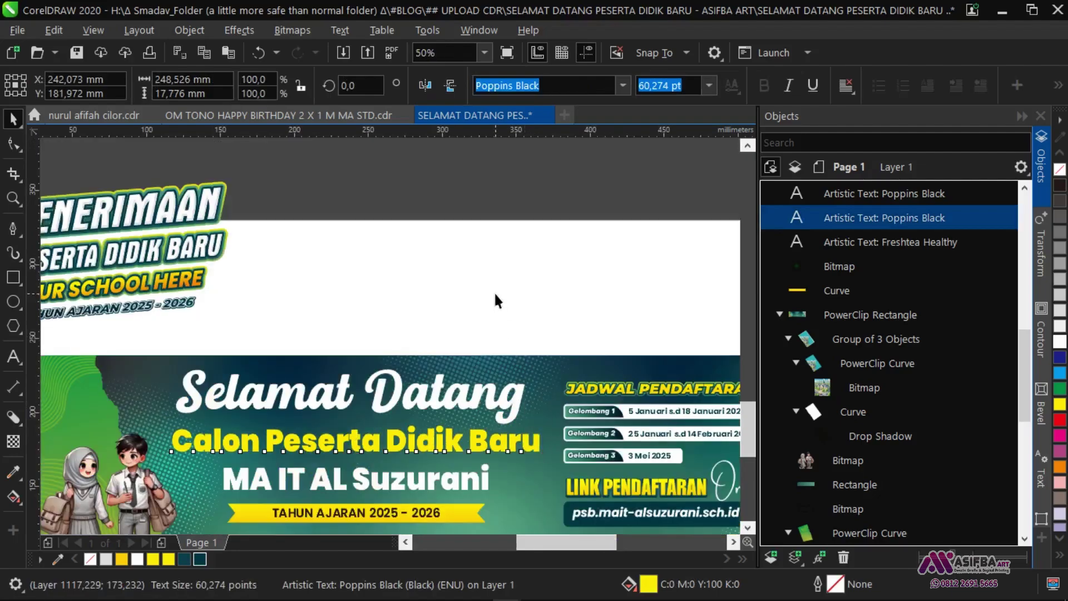
{"action": "left_click", "coordinate": [455, 324]}
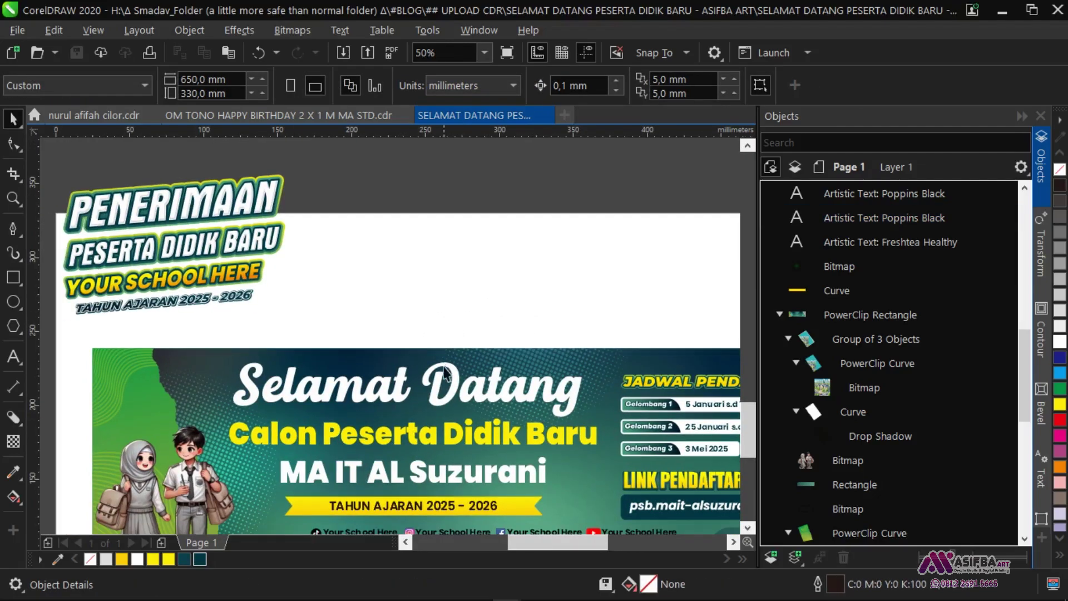
- Apply the sampled dark teal as outline colour to the Selamat Datang, Calon Peserta Didik Baru and school name lines
{"action": "left_click", "coordinate": [434, 393]}
{"action": "left_click_drag", "start_coordinate": [414, 318], "coordinate": [390, 289]}
{"action": "left_click", "coordinate": [390, 289]}
{"action": "left_click_drag", "start_coordinate": [529, 281], "coordinate": [525, 257]}
{"action": "left_click_drag", "start_coordinate": [165, 445], "coordinate": [166, 447]}
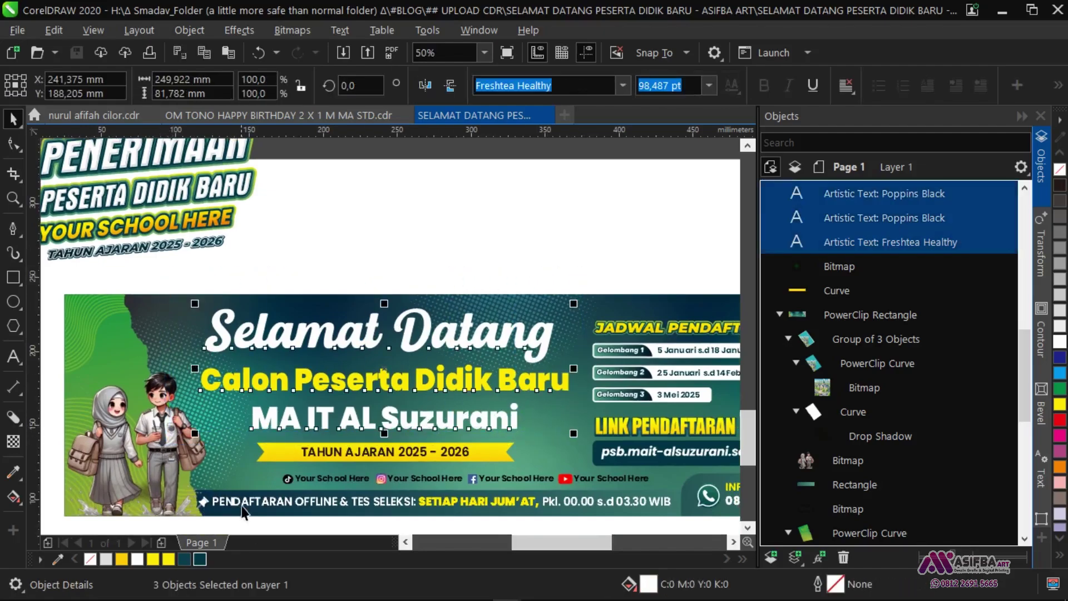
{"action": "right_click", "coordinate": [199, 560]}
{"action": "scroll", "coordinate": [445, 389], "scroll_direction": "up", "scroll_amount": 1}
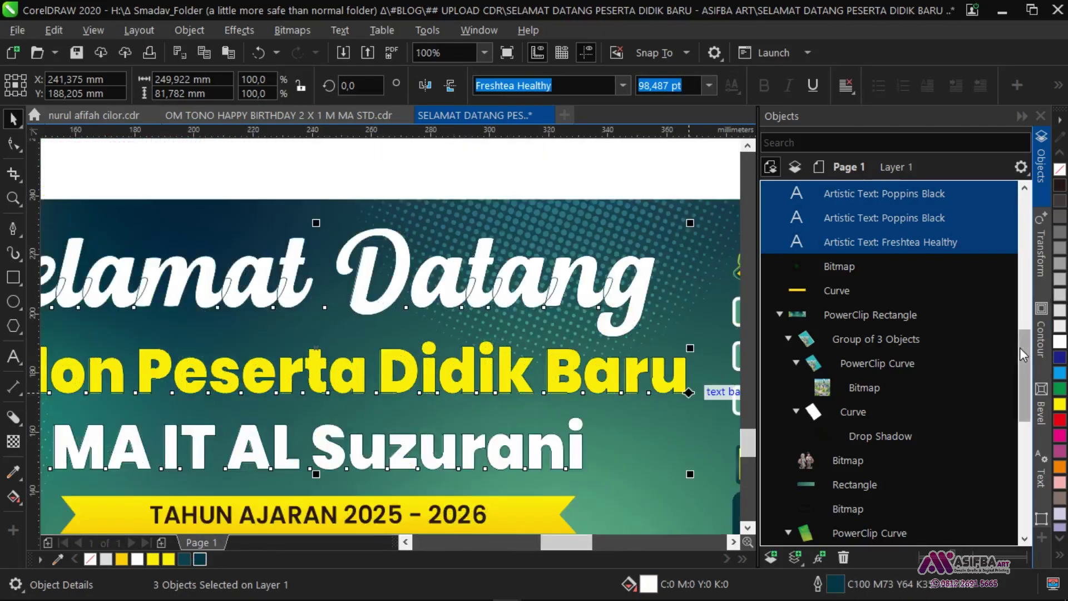
- Set the three lines' outlines to 0.3 cm wide, with rounded corners and placed behind the fill
{"action": "key", "text": "F12"}
{"action": "left_click", "coordinate": [600, 371]}
{"action": "left_click", "coordinate": [396, 341]}
{"action": "left_click", "coordinate": [423, 245]}
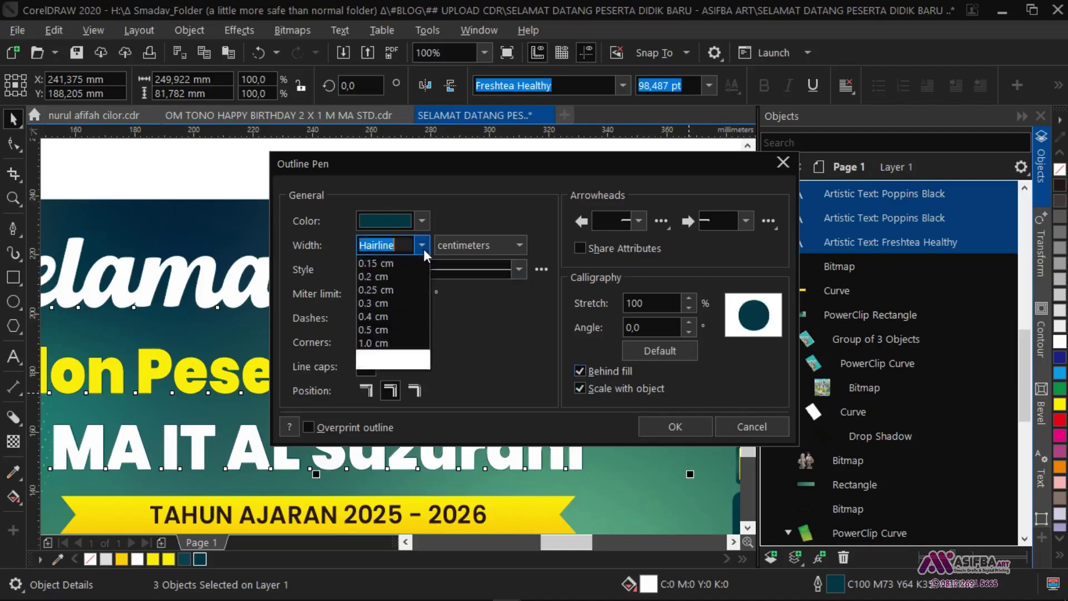
{"action": "left_click", "coordinate": [383, 398]}
{"action": "left_click", "coordinate": [423, 245]}
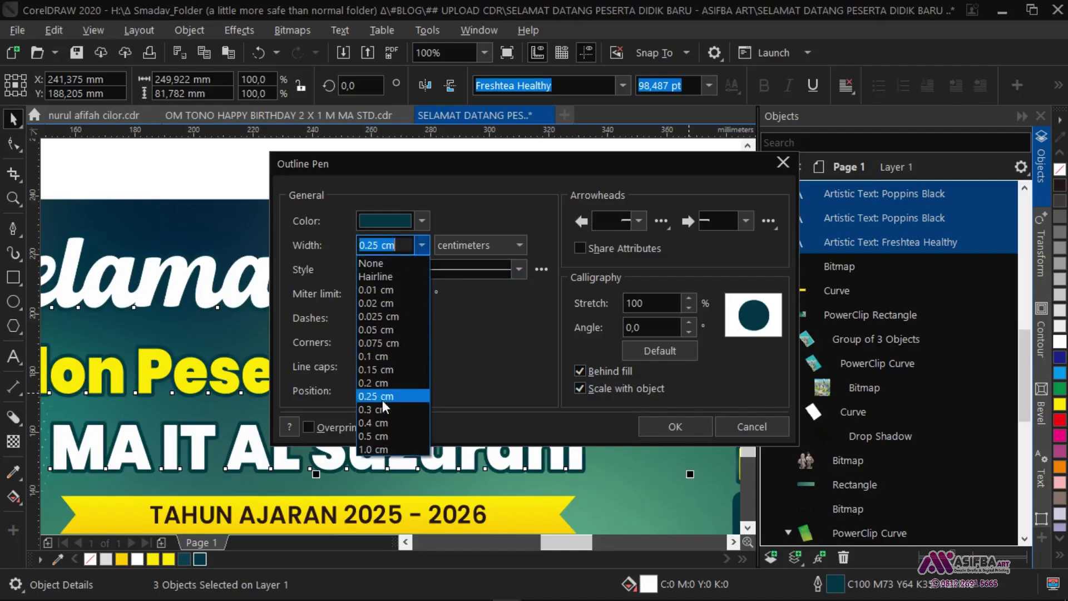
{"action": "left_click", "coordinate": [383, 410]}
{"action": "left_click", "coordinate": [423, 245]}
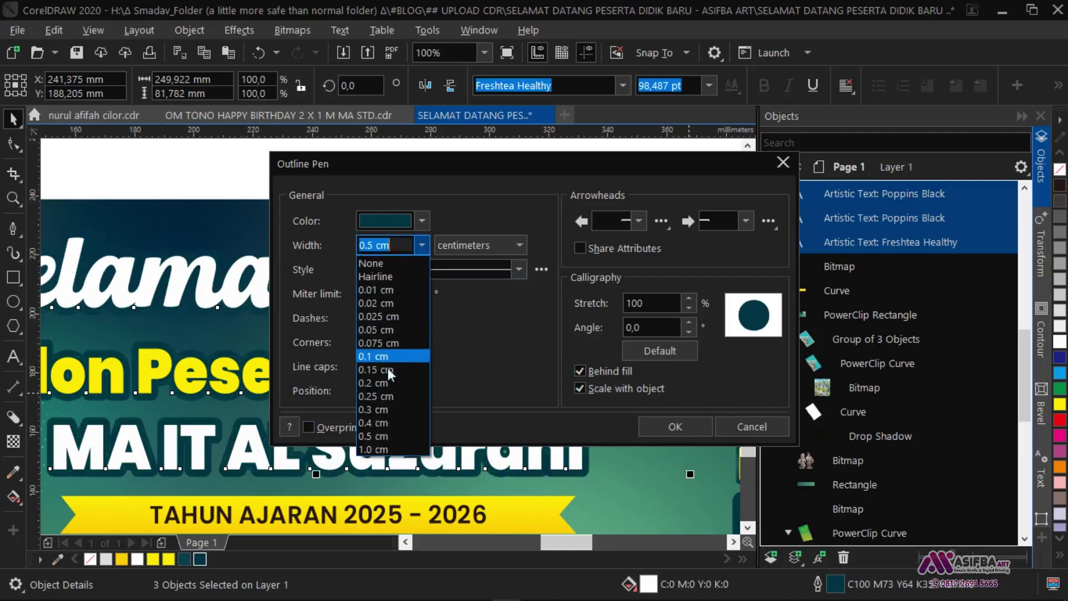
{"action": "left_click", "coordinate": [375, 410]}
{"action": "left_click", "coordinate": [679, 426]}
- Select the Selamat Datang line and save the document with its new outlines
{"action": "left_click_drag", "start_coordinate": [373, 376], "coordinate": [380, 432]}
{"action": "left_click", "coordinate": [439, 215]}
{"action": "left_click_drag", "start_coordinate": [415, 305], "coordinate": [437, 360]}
{"action": "left_click", "coordinate": [437, 360]}
{"action": "scroll", "coordinate": [437, 361], "scroll_direction": "up", "scroll_amount": 2}
{"action": "scroll", "coordinate": [437, 361], "scroll_direction": "down", "scroll_amount": 5}
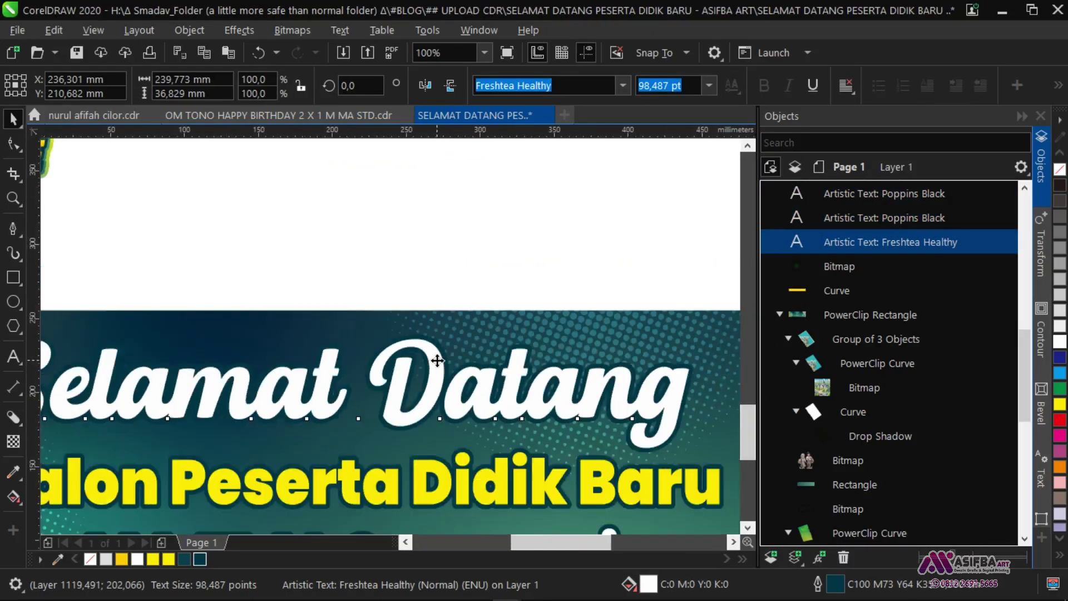
{"action": "key", "text": "ctrl+s"}
- Add a one-step outside contour around the Selamat Datang text with an offset of about 2.735 mm
{"action": "left_click", "coordinate": [299, 267]}
{"action": "left_click", "coordinate": [317, 365]}
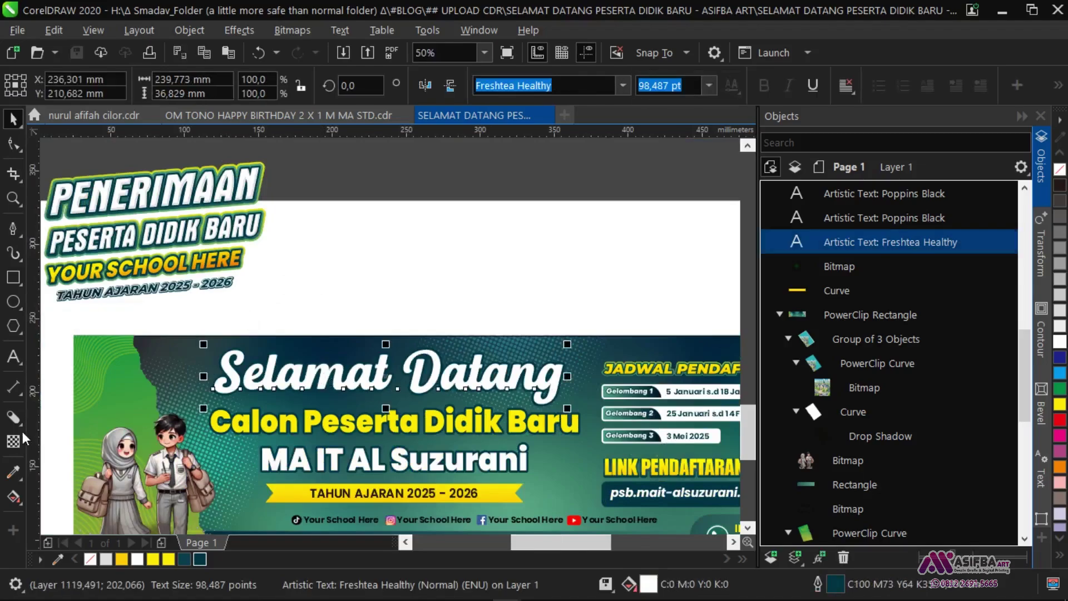
{"action": "left_click", "coordinate": [20, 424]}
{"action": "left_click", "coordinate": [67, 436]}
{"action": "scroll", "coordinate": [382, 380], "scroll_direction": "up", "scroll_amount": 2}
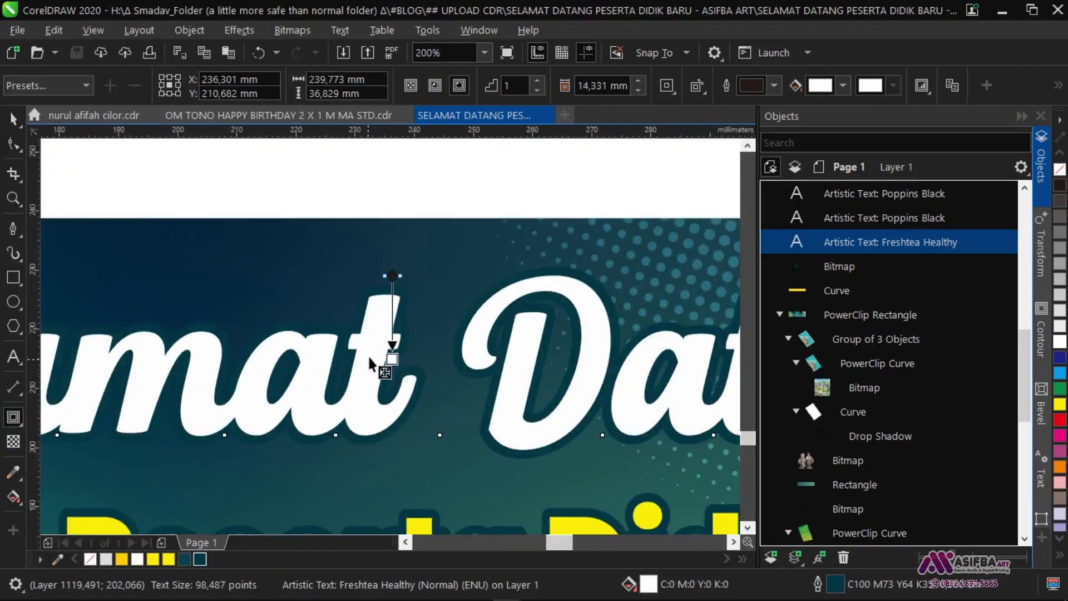
{"action": "left_click_drag", "start_coordinate": [379, 316], "coordinate": [423, 273]}
{"action": "scroll", "coordinate": [389, 256], "scroll_direction": "up", "scroll_amount": 2}
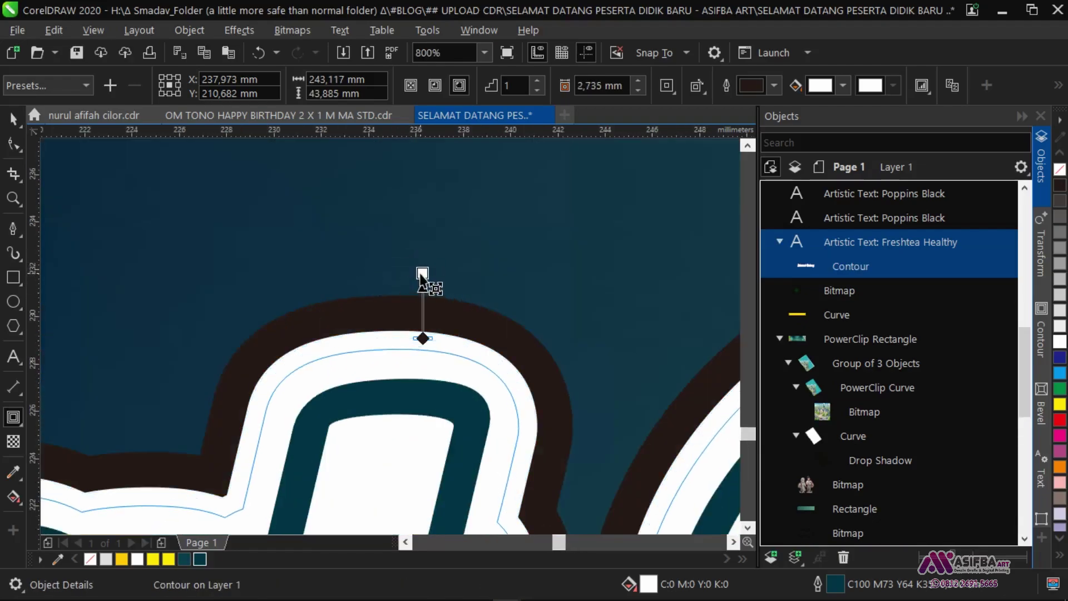
- Set the Selamat Datang contour's offset to 2.7 mm
{"action": "scroll", "coordinate": [389, 322], "scroll_direction": "down", "scroll_amount": 2}
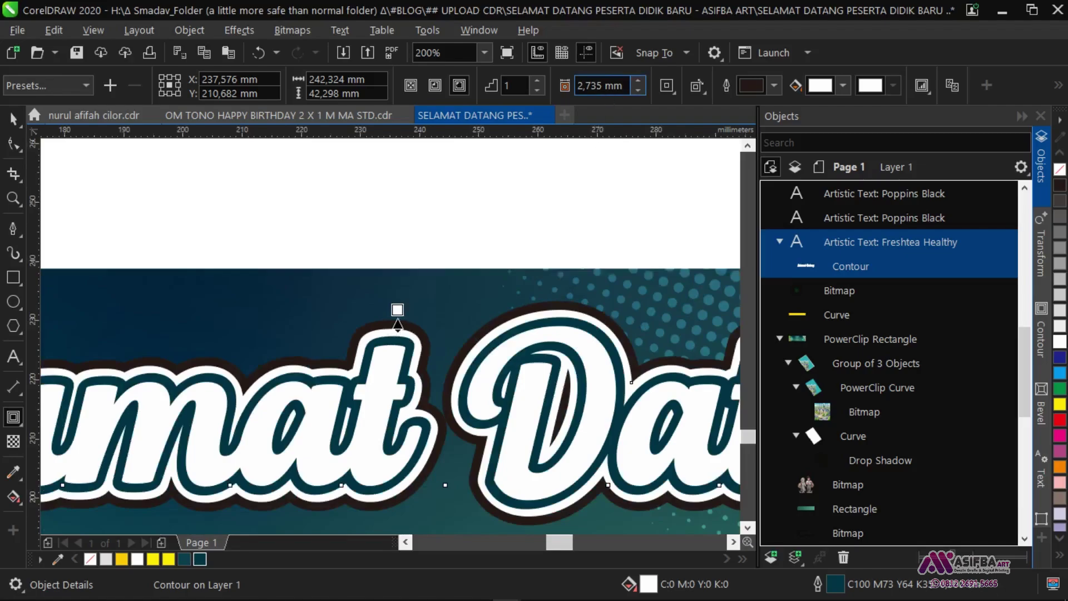
{"action": "key", "text": "Delete"}
{"action": "key", "text": "BackSpace"}
{"action": "key", "text": "Return"}
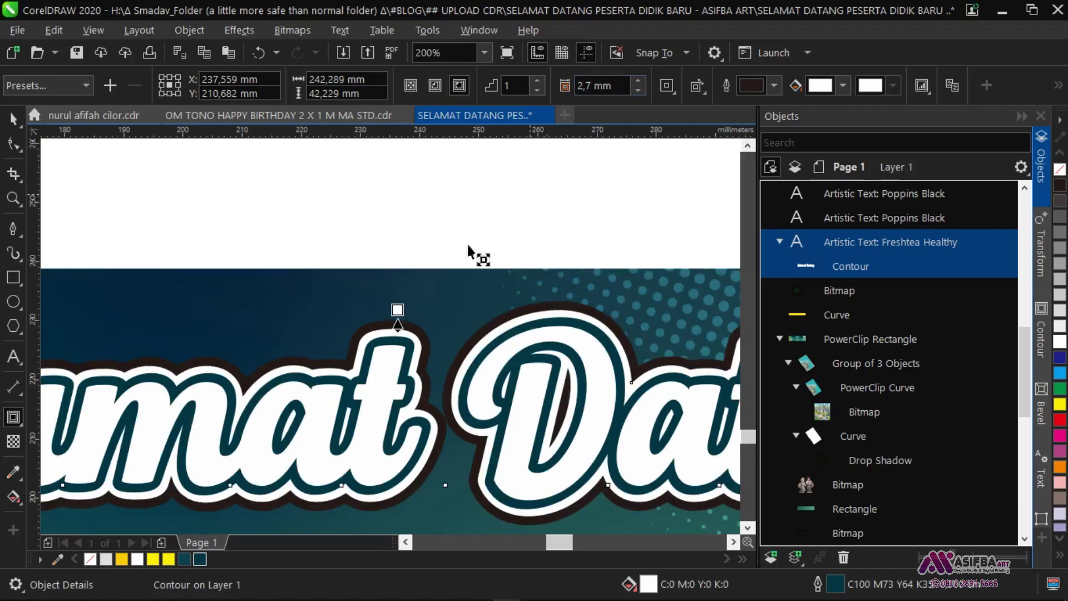
- Break the contour apart from the Selamat Datang text and convert the contour's outline to a separate object
{"action": "key", "text": "ctrl+k"}
{"action": "key", "text": "space"}
{"action": "left_click", "coordinate": [424, 243]}
{"action": "left_click_drag", "start_coordinate": [406, 331], "coordinate": [408, 289]}
{"action": "key", "text": "ctrl+z"}
{"action": "key", "text": "ctrl+shift+q"}
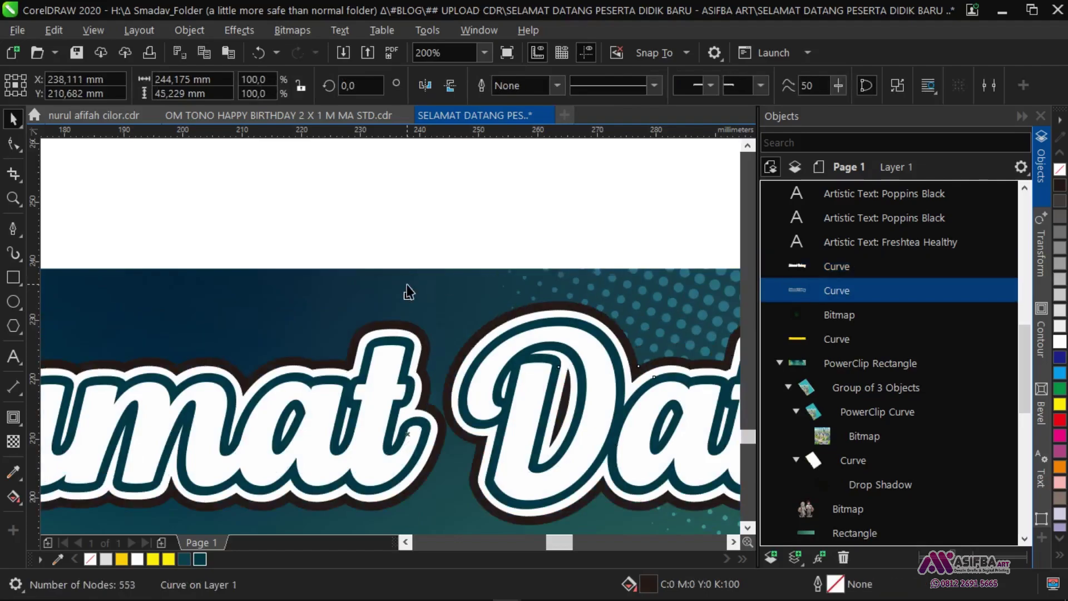
- Ungroup the PENERIMAAN PESERTA DIDIK BARU title artwork and select its PENERIMAAN lettering
{"action": "left_click", "coordinate": [430, 221]}
{"action": "scroll", "coordinate": [417, 336], "scroll_direction": "up", "scroll_amount": 2}
{"action": "scroll", "coordinate": [429, 340], "scroll_direction": "down", "scroll_amount": 4}
{"action": "left_click_drag", "start_coordinate": [309, 322], "coordinate": [335, 376]}
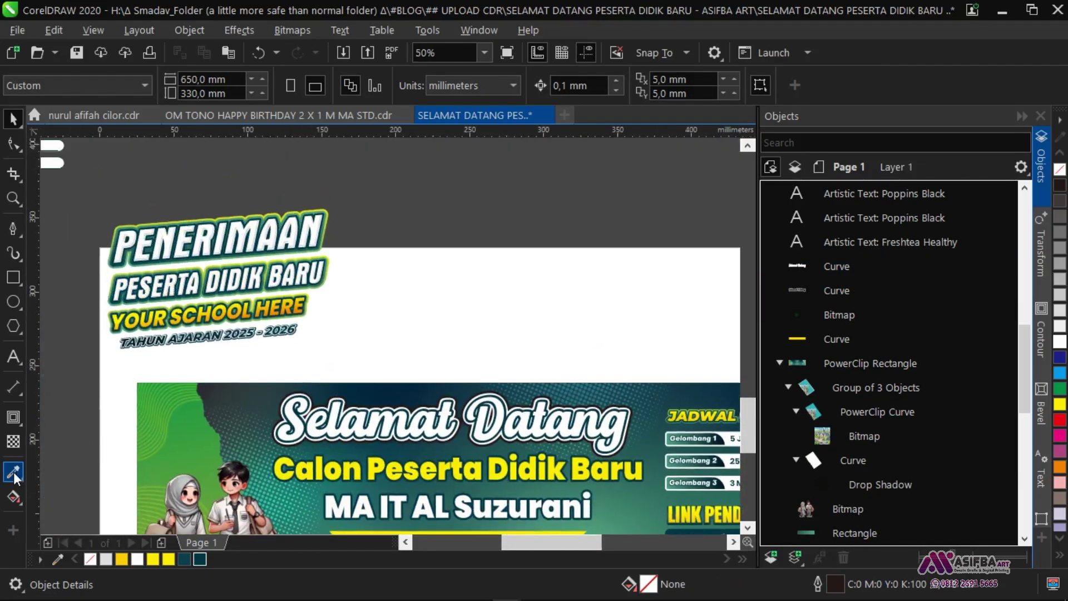
{"action": "left_click", "coordinate": [195, 336]}
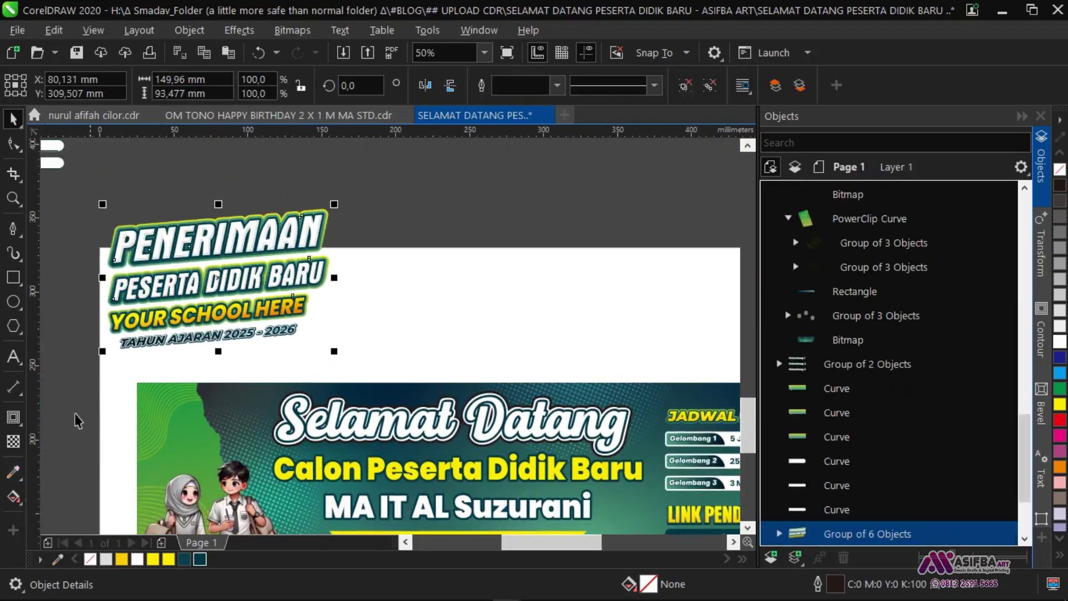
{"action": "left_click", "coordinate": [683, 86]}
{"action": "scroll", "coordinate": [323, 228], "scroll_direction": "up", "scroll_amount": 3}
{"action": "left_click", "coordinate": [276, 247]}
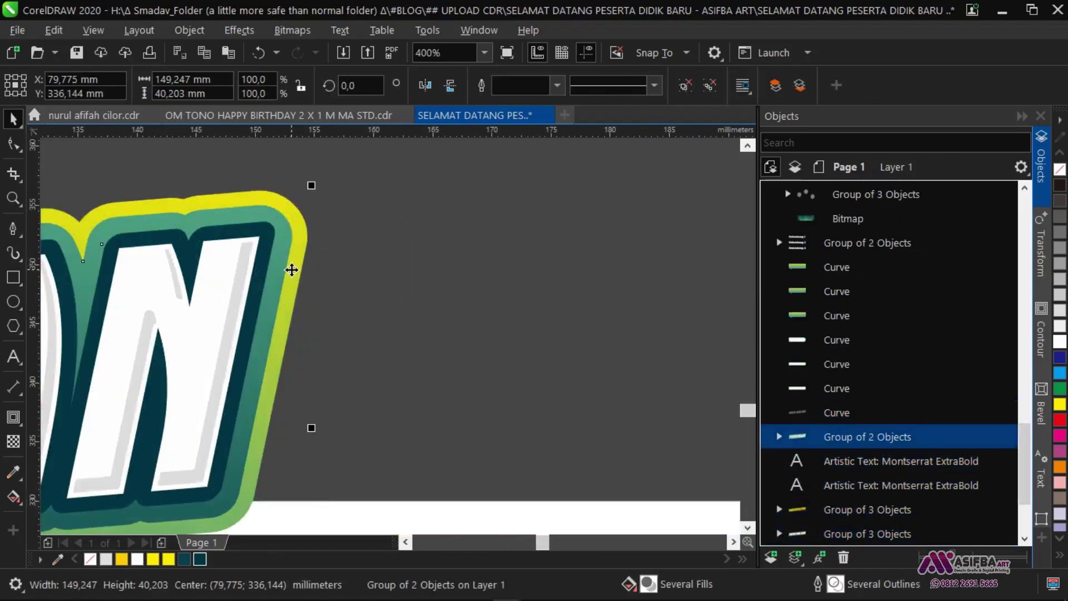
- Ungroup the PENERIMAAN lettering from its shading and move it onto the blank page area above the banner
{"action": "scroll", "coordinate": [291, 270], "scroll_direction": "down", "scroll_amount": 2}
{"action": "left_click_drag", "start_coordinate": [292, 270], "coordinate": [317, 188]}
{"action": "left_click", "coordinate": [685, 86]}
{"action": "left_click_drag", "start_coordinate": [228, 253], "coordinate": [440, 323]}
{"action": "key", "text": "Escape"}
{"action": "left_click_drag", "start_coordinate": [527, 309], "coordinate": [565, 383]}
{"action": "left_click_drag", "start_coordinate": [565, 383], "coordinate": [475, 357]}
{"action": "key", "text": "ctrl+z"}
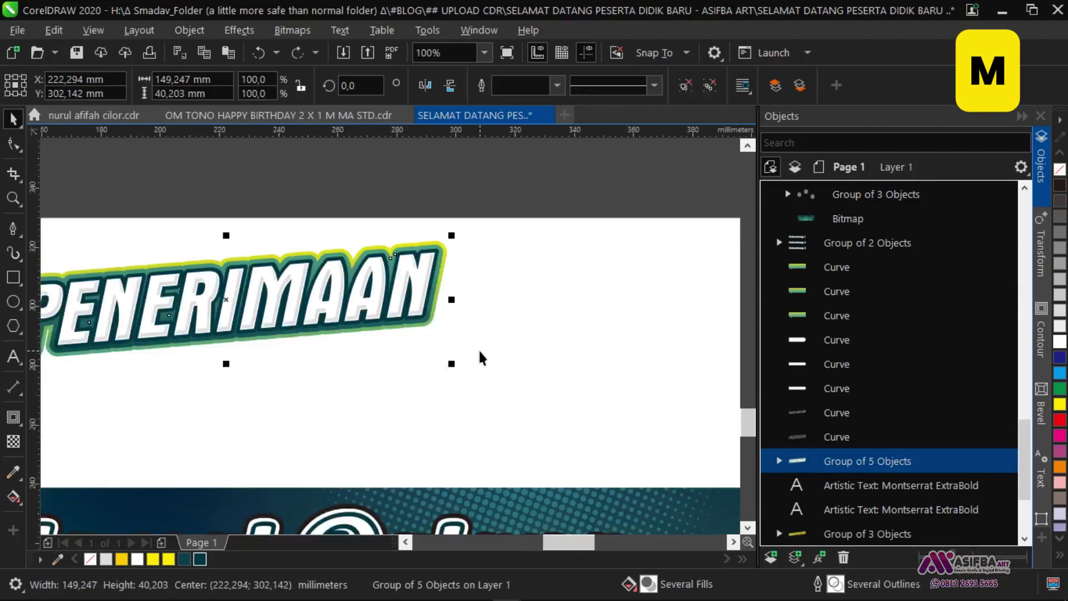
- Ungroup the moved PENERIMAAN lettering and pull its green gradient backing and yellow-green outline apart
{"action": "left_click", "coordinate": [686, 88]}
{"action": "scroll", "coordinate": [389, 301], "scroll_direction": "up", "scroll_amount": 3}
{"action": "left_click", "coordinate": [400, 311]}
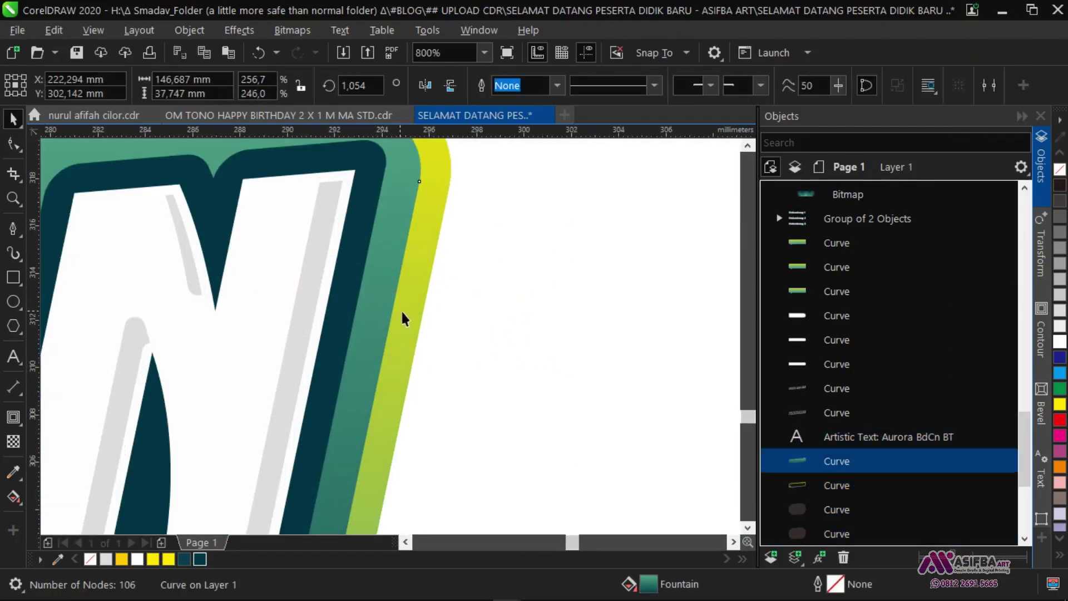
{"action": "left_click", "coordinate": [403, 309], "text": "shift"}
{"action": "scroll", "coordinate": [405, 307], "scroll_direction": "down", "scroll_amount": 3}
{"action": "left_click_drag", "start_coordinate": [405, 307], "coordinate": [415, 368]}
{"action": "left_click", "coordinate": [507, 247]}
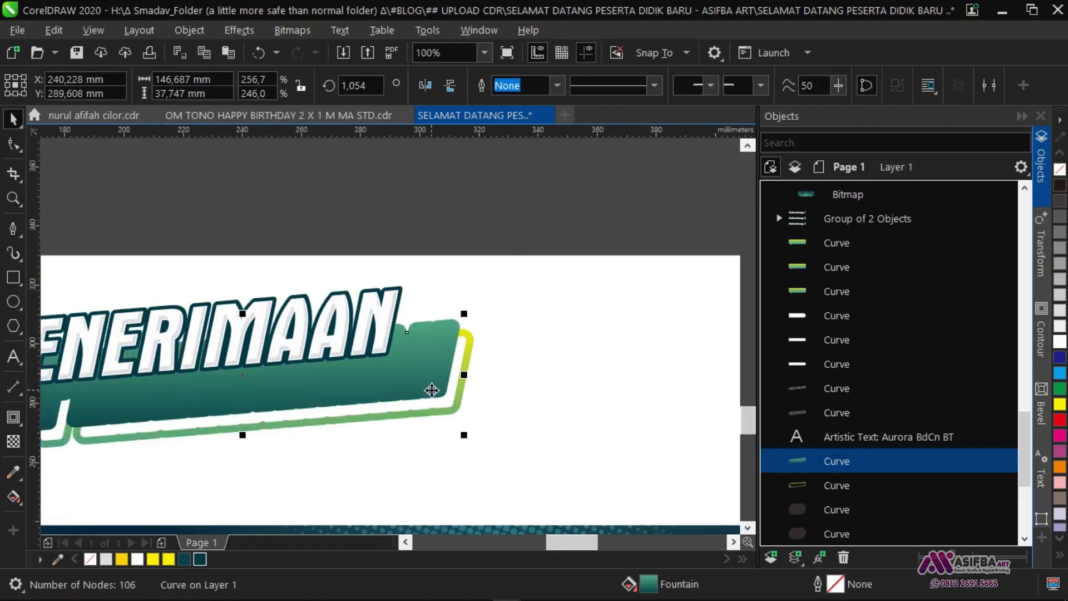
{"action": "left_click_drag", "start_coordinate": [560, 251], "coordinate": [537, 195]}
{"action": "left_click", "coordinate": [536, 196]}
{"action": "left_click_drag", "start_coordinate": [504, 300], "coordinate": [521, 205]}
- Copy the green gradient fill from the PENERIMAAN backing onto the white Selamat Datang contour with the Attributes Eyedropper
{"action": "left_click", "coordinate": [19, 477]}
{"action": "left_click", "coordinate": [84, 493]}
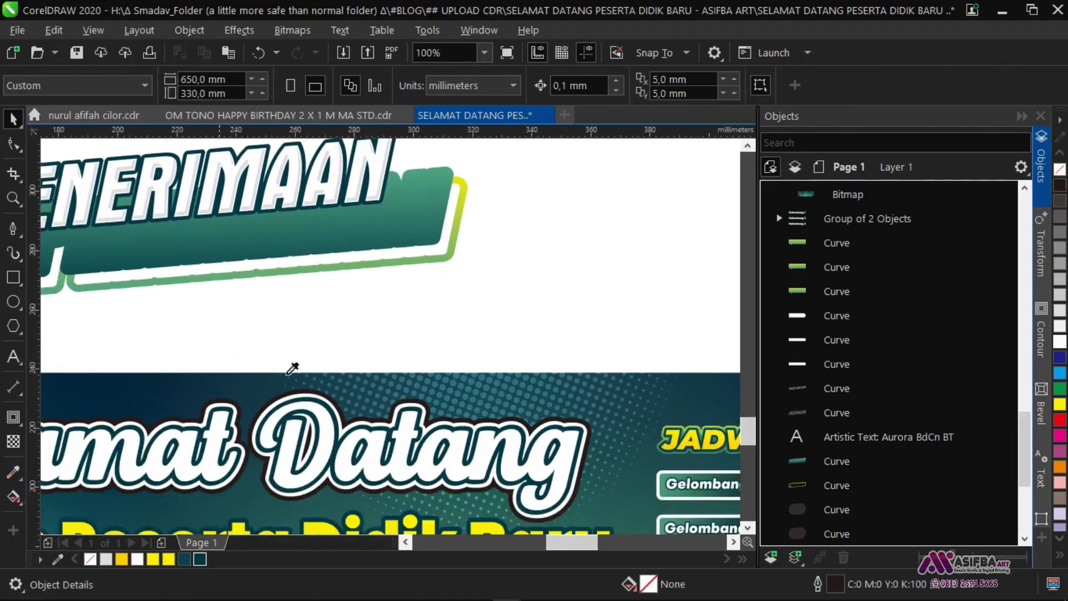
{"action": "left_click", "coordinate": [435, 222]}
{"action": "scroll", "coordinate": [434, 221], "scroll_direction": "up", "scroll_amount": 7}
{"action": "left_click", "coordinate": [362, 437]}
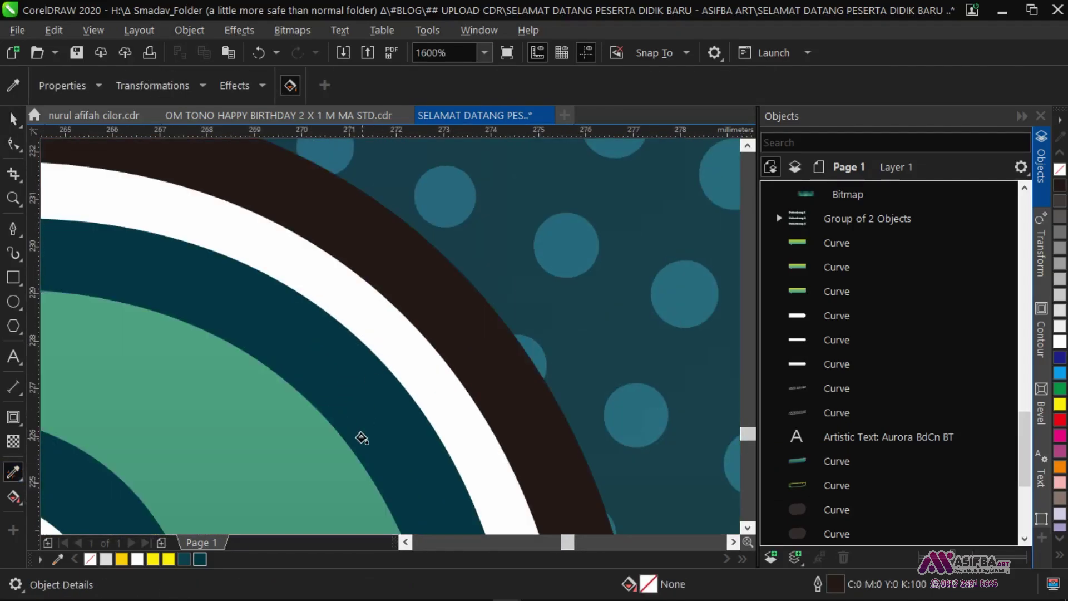
{"action": "key", "text": "ctrl+z"}
{"action": "left_click", "coordinate": [400, 334]}
- Copy the yellow-green gradient from the PENERIMAAN outline onto the outermost Selamat Datang outline
{"action": "scroll", "coordinate": [400, 331], "scroll_direction": "down", "scroll_amount": 5}
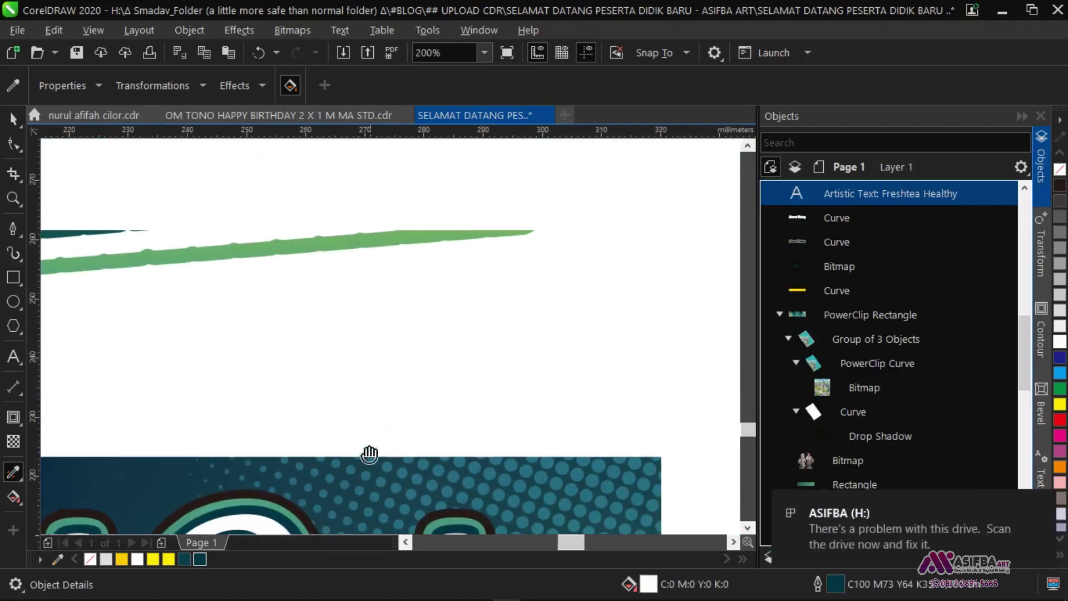
{"action": "scroll", "coordinate": [392, 338], "scroll_direction": "up", "scroll_amount": 5}
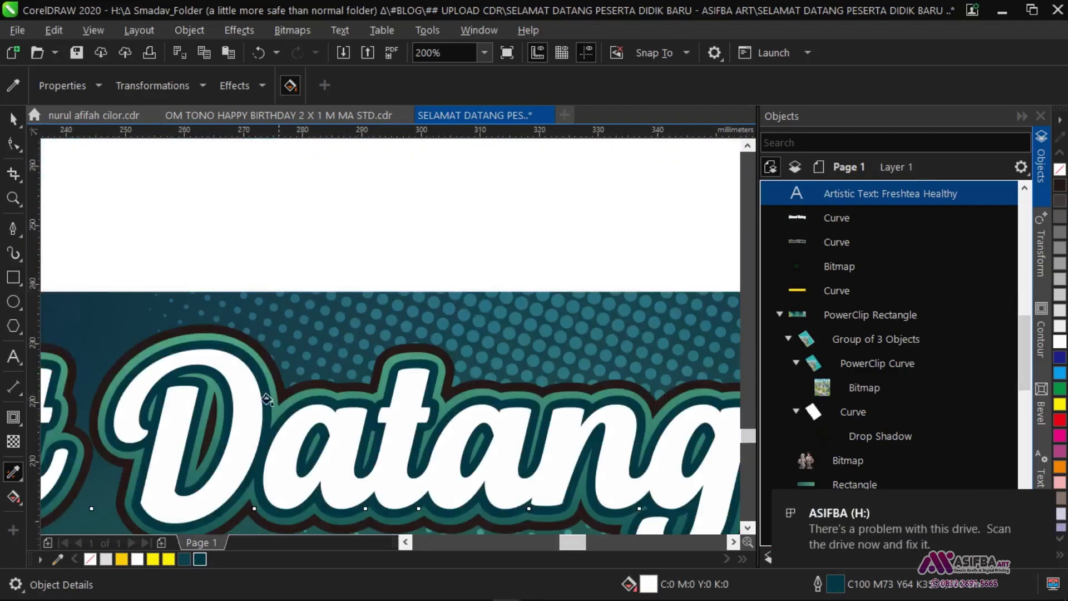
{"action": "scroll", "coordinate": [393, 338], "scroll_direction": "down", "scroll_amount": 8}
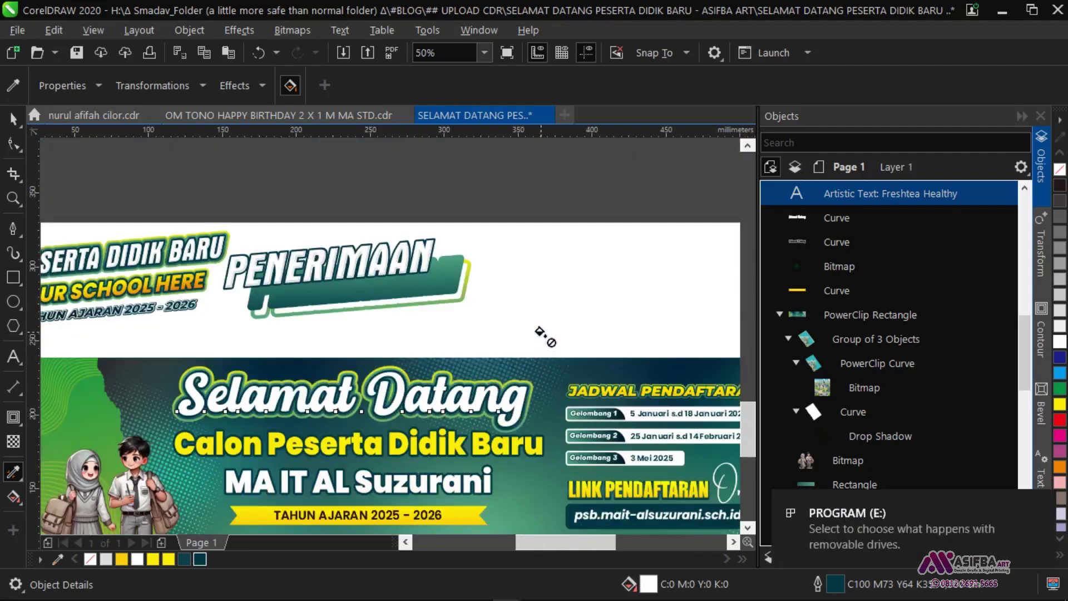
{"action": "key", "text": "space"}
{"action": "left_click", "coordinate": [543, 321]}
{"action": "scroll", "coordinate": [522, 333], "scroll_direction": "up", "scroll_amount": 5}
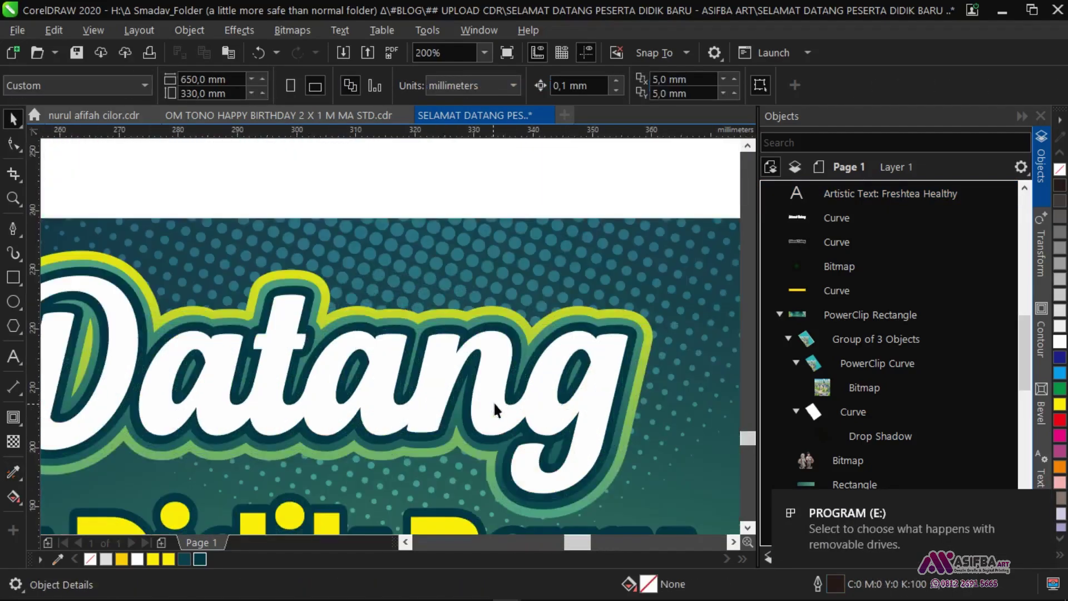
- Undo the gradient, ungrouping and break-apart changes until Selamat Datang has its live contour again
{"action": "key", "text": "ctrl+z"}
{"action": "key", "text": "ctrl+z"}
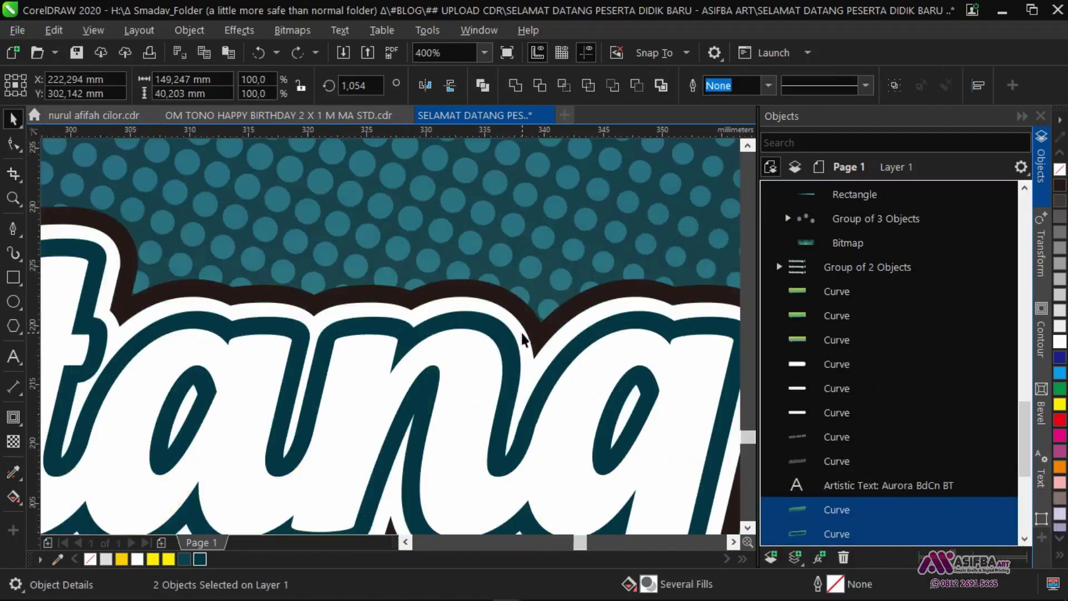
{"action": "key", "text": "ctrl+g"}
{"action": "scroll", "coordinate": [520, 341], "scroll_direction": "down", "scroll_amount": 5}
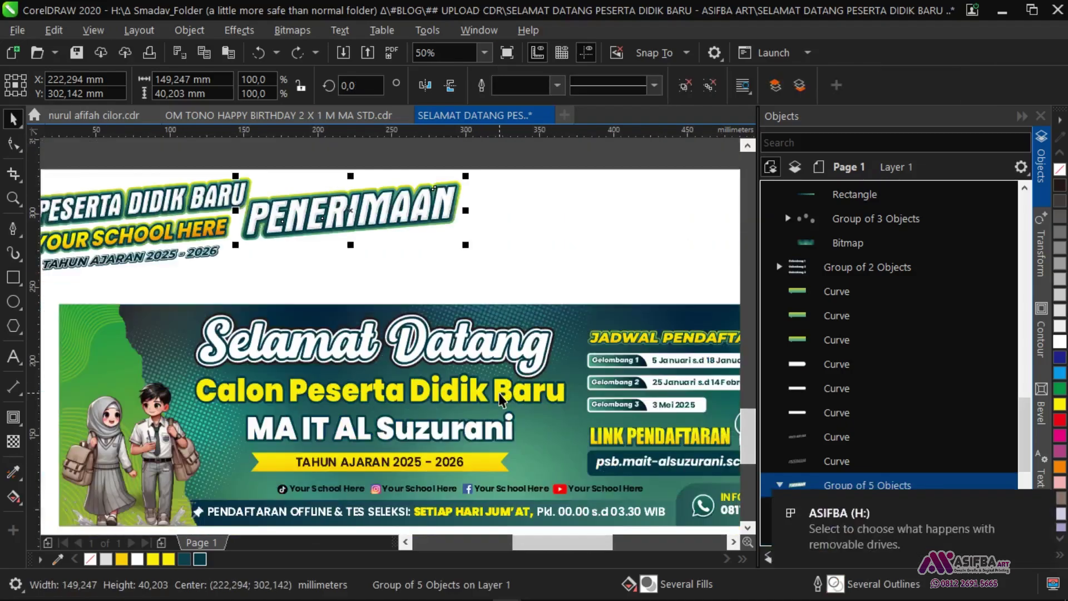
{"action": "key", "text": "Tab"}
{"action": "key", "text": "Tab"}
{"action": "key", "text": "Tab"}
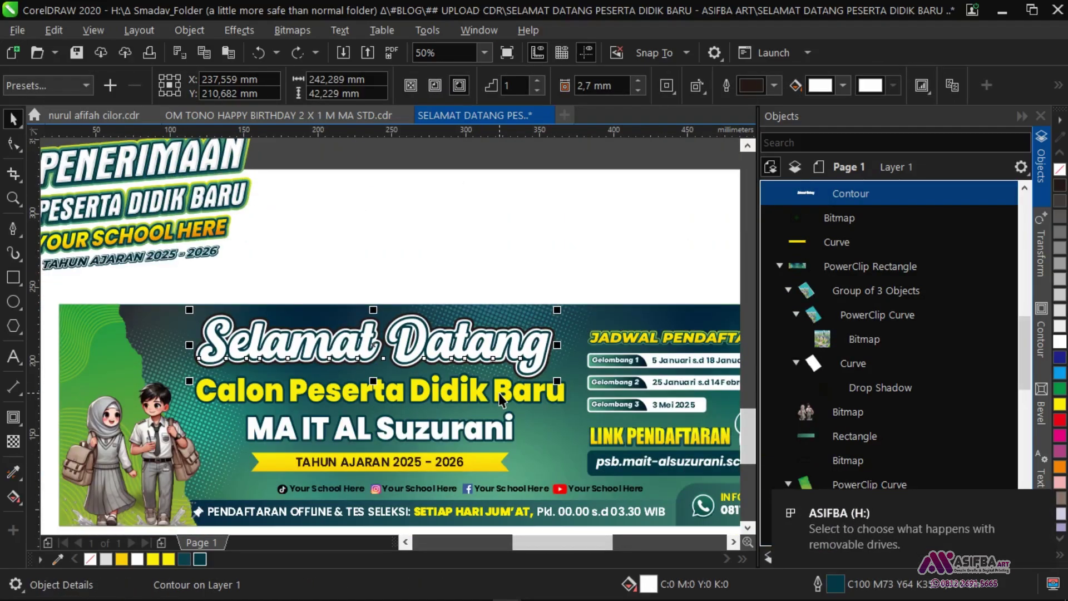
- Increase the Selamat Datang contour's offset to 3.2 mm
{"action": "scroll", "coordinate": [352, 329], "scroll_direction": "up", "scroll_amount": 5}
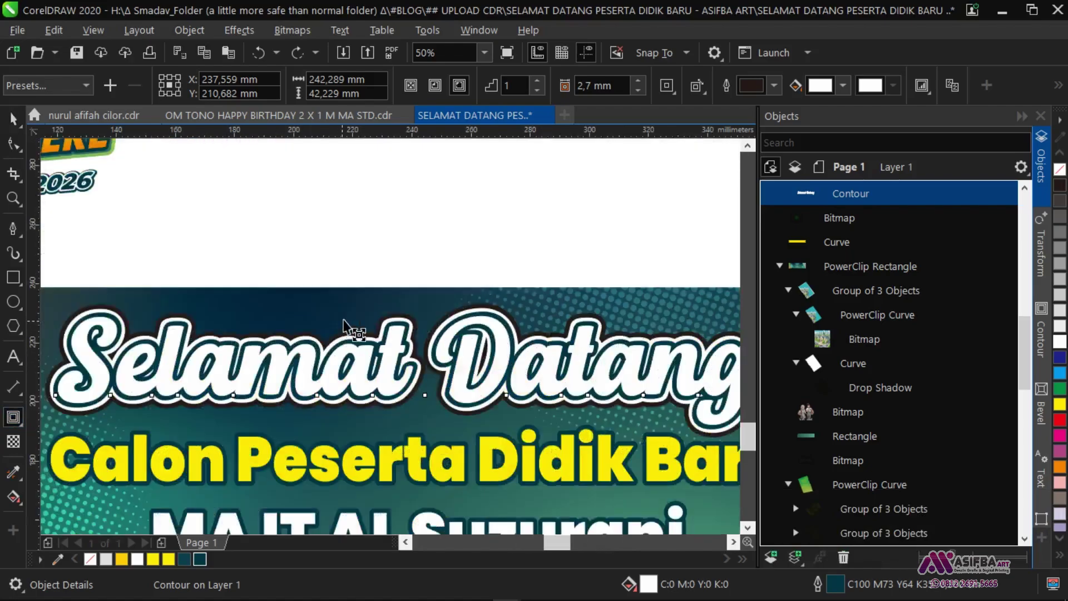
{"action": "type", "text": "3"}
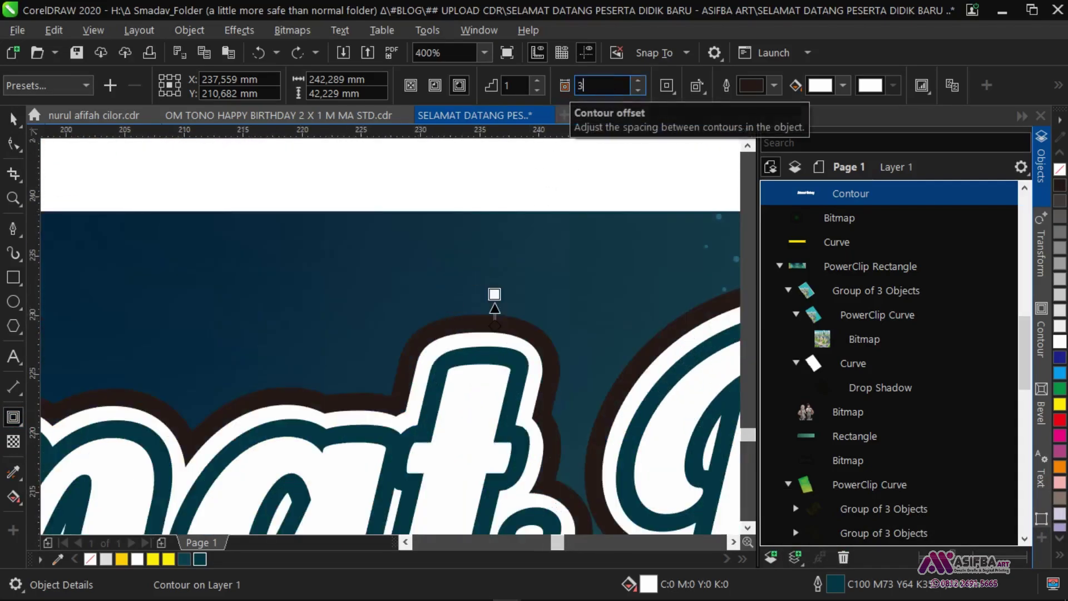
{"action": "key", "text": "Return"}
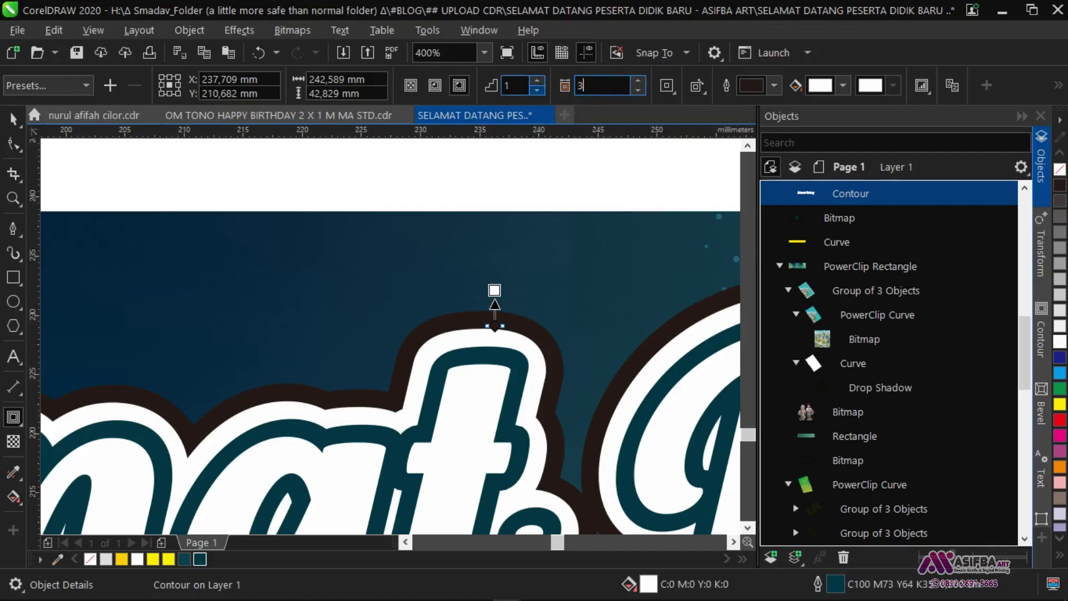
{"action": "type", "text": ",2"}
{"action": "key", "text": "Return"}
{"action": "scroll", "coordinate": [313, 348], "scroll_direction": "down", "scroll_amount": 4}
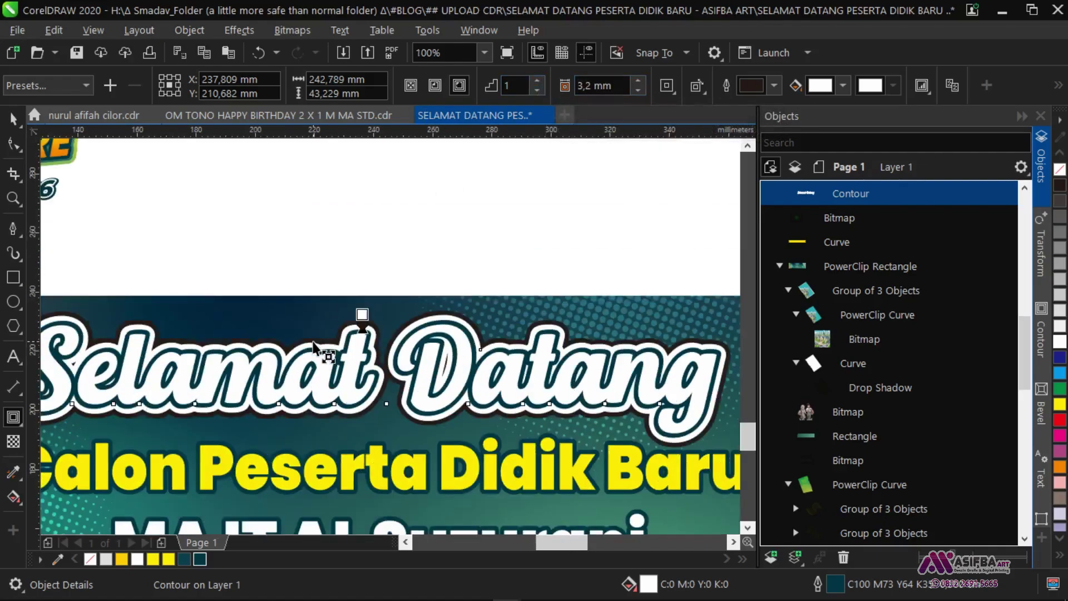
- Separate the widened contour from the Selamat Datang text and convert its dark outline to its own object
{"action": "key", "text": "ctrl+k"}
{"action": "key", "text": "space"}
{"action": "key", "text": "Escape"}
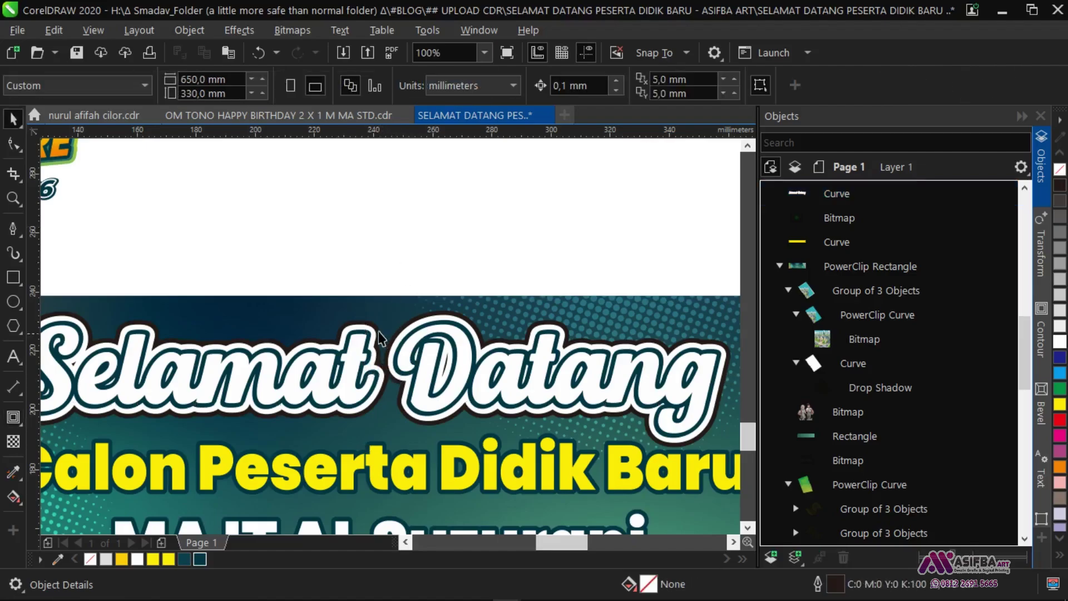
{"action": "scroll", "coordinate": [378, 329], "scroll_direction": "up", "scroll_amount": 2}
{"action": "left_click", "coordinate": [373, 365]}
{"action": "key", "text": "ctrl+shift+q"}
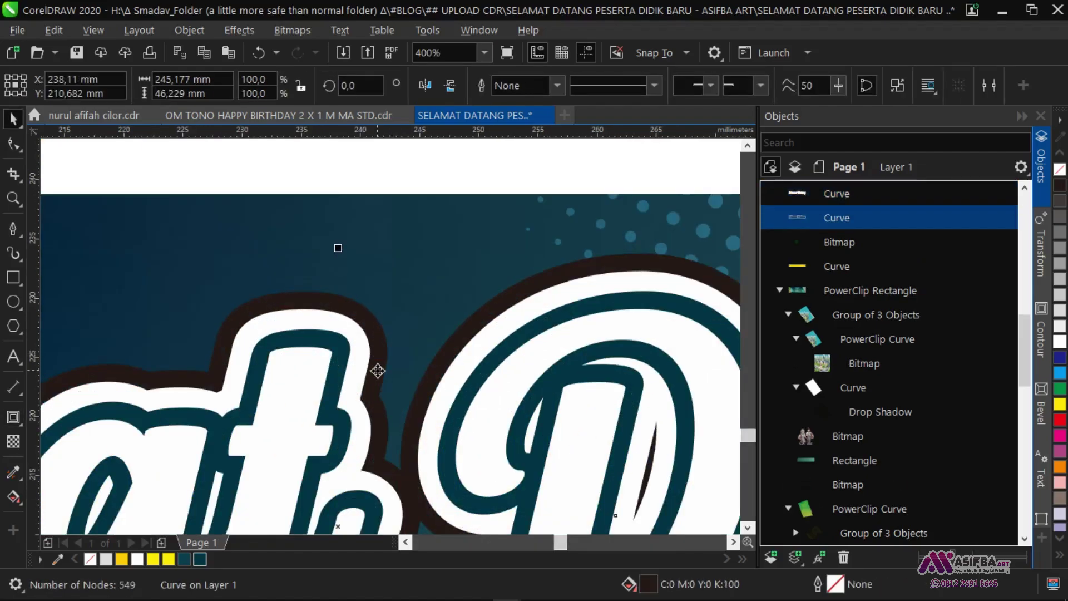
- Deselect the converted outline and save the document
{"action": "scroll", "coordinate": [381, 424], "scroll_direction": "down", "scroll_amount": 1}
{"action": "left_click", "coordinate": [316, 250]}
{"action": "scroll", "coordinate": [314, 253], "scroll_direction": "down", "scroll_amount": 1}
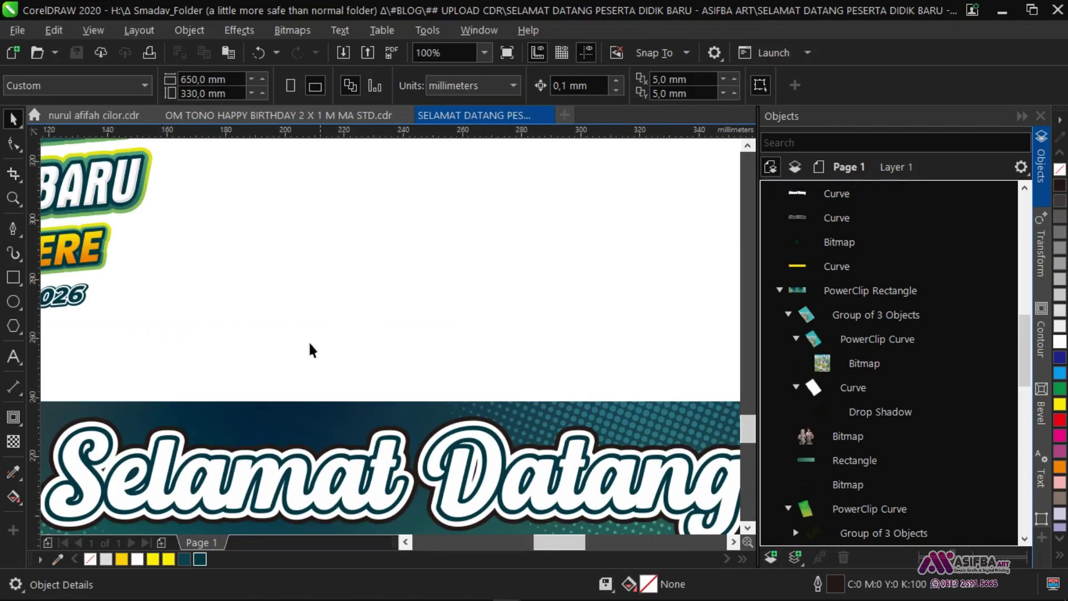
- Try to copy the green gradient from the PESERTA DIDIK BARU lettering onto the Selamat Datang contour with the Attributes Eyedropper
{"action": "scroll", "coordinate": [146, 184], "scroll_direction": "up", "scroll_amount": 3}
{"action": "left_click", "coordinate": [13, 472]}
{"action": "left_click", "coordinate": [112, 331]}
{"action": "scroll", "coordinate": [119, 291], "scroll_direction": "down", "scroll_amount": 1}
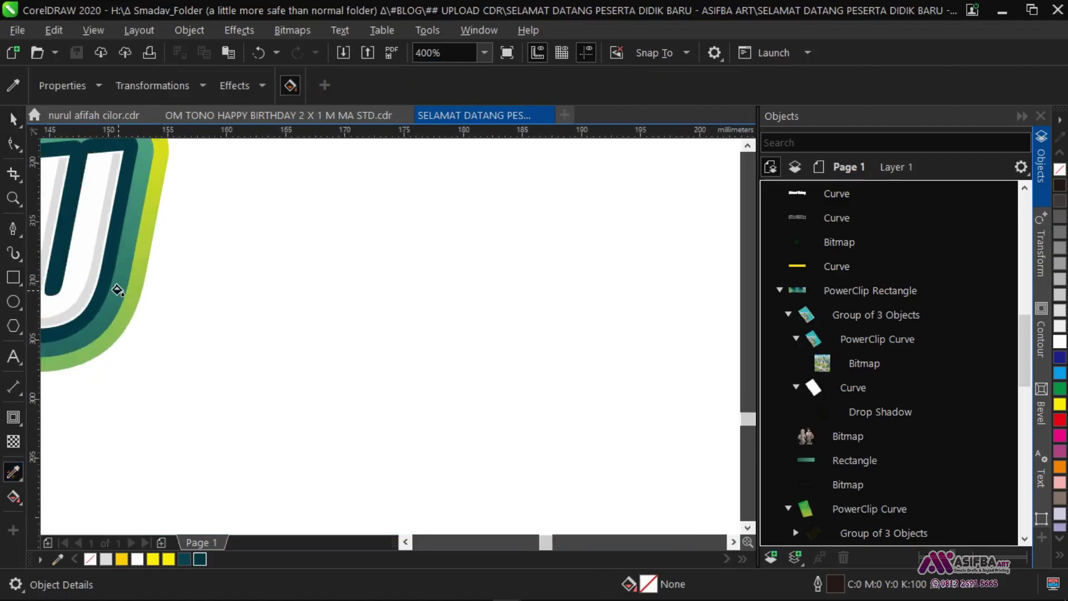
{"action": "left_click_drag", "start_coordinate": [379, 400], "coordinate": [185, 148]}
{"action": "left_click_drag", "start_coordinate": [344, 407], "coordinate": [245, 251]}
{"action": "scroll", "coordinate": [245, 250], "scroll_direction": "down", "scroll_amount": 1}
{"action": "scroll", "coordinate": [311, 301], "scroll_direction": "up", "scroll_amount": 2}
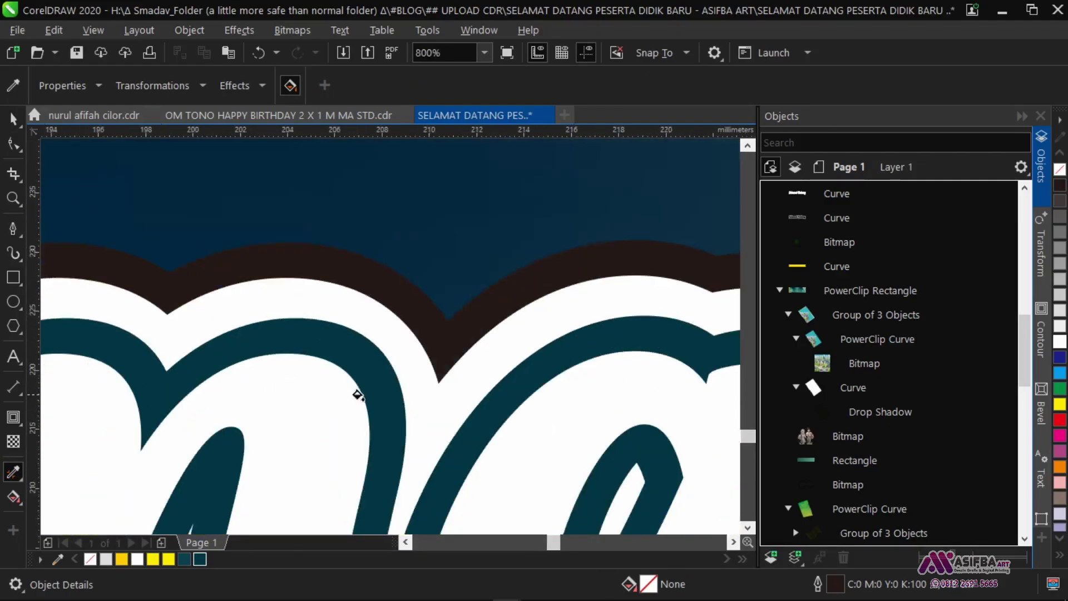
- Try moving the white Selamat Datang contour shape upward, and undo the move
{"action": "scroll", "coordinate": [358, 395], "scroll_direction": "down", "scroll_amount": 2}
{"action": "scroll", "coordinate": [391, 400], "scroll_direction": "up", "scroll_amount": 1}
{"action": "key", "text": "space"}
{"action": "left_click_drag", "start_coordinate": [383, 398], "coordinate": [394, 312]}
{"action": "key", "text": "ctrl+z"}
{"action": "scroll", "coordinate": [394, 312], "scroll_direction": "down", "scroll_amount": 3}
{"action": "left_click_drag", "start_coordinate": [347, 192], "coordinate": [352, 321]}
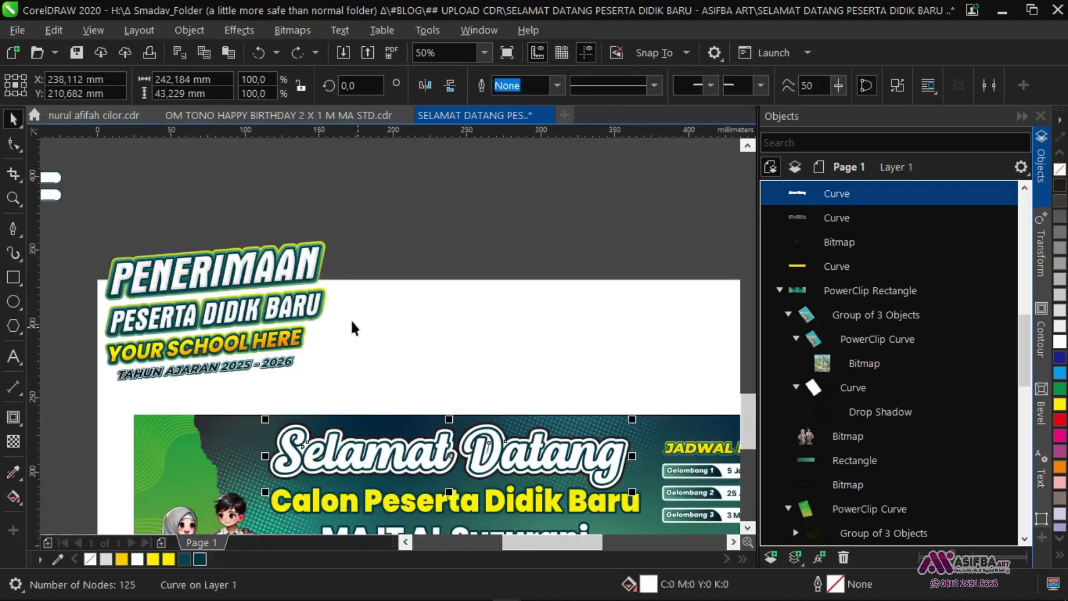
- Ungroup the title artwork, move PENERIMAAN onto the blank page area above the banner and ungroup it there
{"action": "left_click", "coordinate": [322, 272]}
{"action": "left_click", "coordinate": [685, 85]}
{"action": "left_click", "coordinate": [330, 264]}
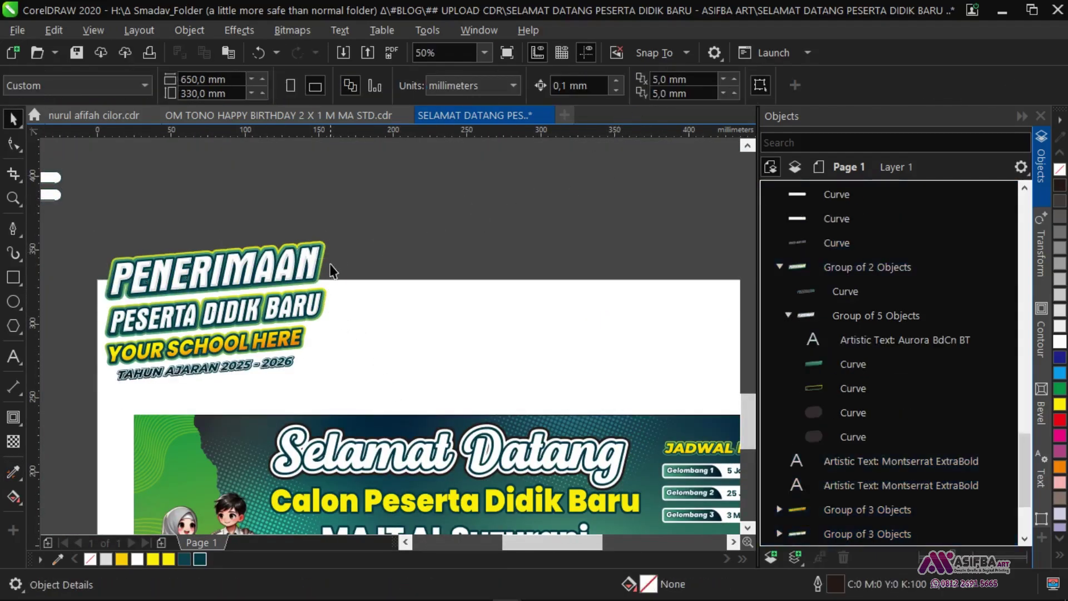
{"action": "left_click_drag", "start_coordinate": [323, 273], "coordinate": [535, 292]}
{"action": "left_click_drag", "start_coordinate": [449, 284], "coordinate": [404, 261]}
{"action": "left_click", "coordinate": [686, 86]}
{"action": "left_click", "coordinate": [451, 218]}
- Delete the grey shading curve from the moved PENERIMAAN lettering
{"action": "scroll", "coordinate": [438, 252], "scroll_direction": "up", "scroll_amount": 3}
{"action": "left_click", "coordinate": [457, 290]}
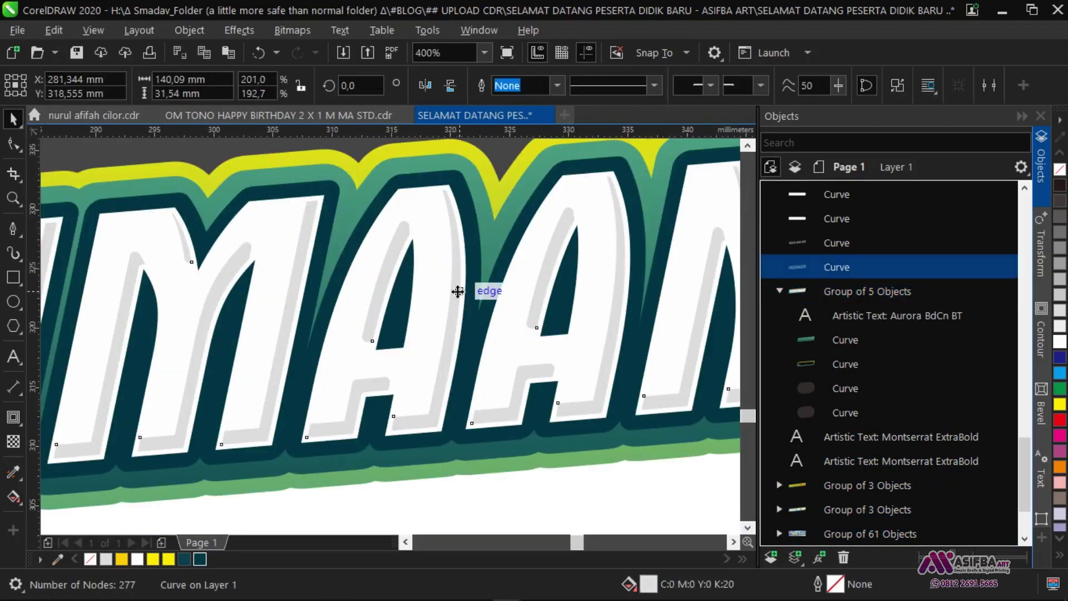
{"action": "key", "text": "Delete"}
{"action": "left_click", "coordinate": [449, 312]}
{"action": "key", "text": "Delete"}
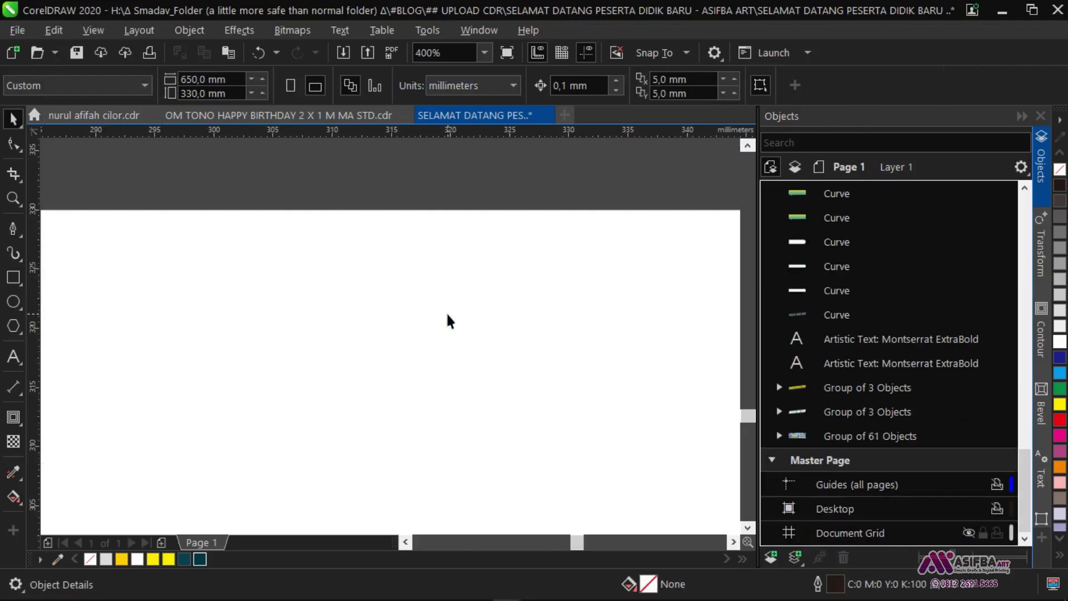
{"action": "key", "text": "ctrl+z"}
- Ungroup the remaining PENERIMAAN pieces and delete the white PENERIMAAN text
{"action": "left_click", "coordinate": [685, 86]}
{"action": "scroll", "coordinate": [376, 217], "scroll_direction": "down", "scroll_amount": 2}
{"action": "left_click", "coordinate": [396, 297]}
{"action": "left_click", "coordinate": [393, 269]}
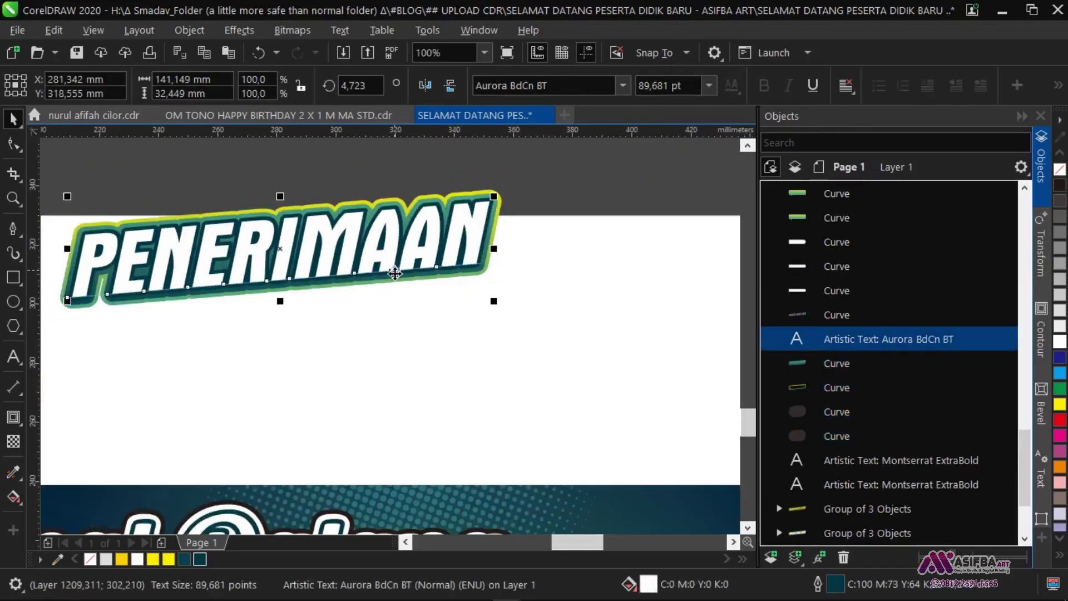
{"action": "key", "text": "Delete"}
- Move the green gradient backing down and to the left, clear of the yellow-green outline shape
{"action": "left_click_drag", "start_coordinate": [413, 256], "coordinate": [345, 280]}
{"action": "left_click", "coordinate": [385, 364]}
{"action": "left_click_drag", "start_coordinate": [387, 368], "coordinate": [423, 297]}
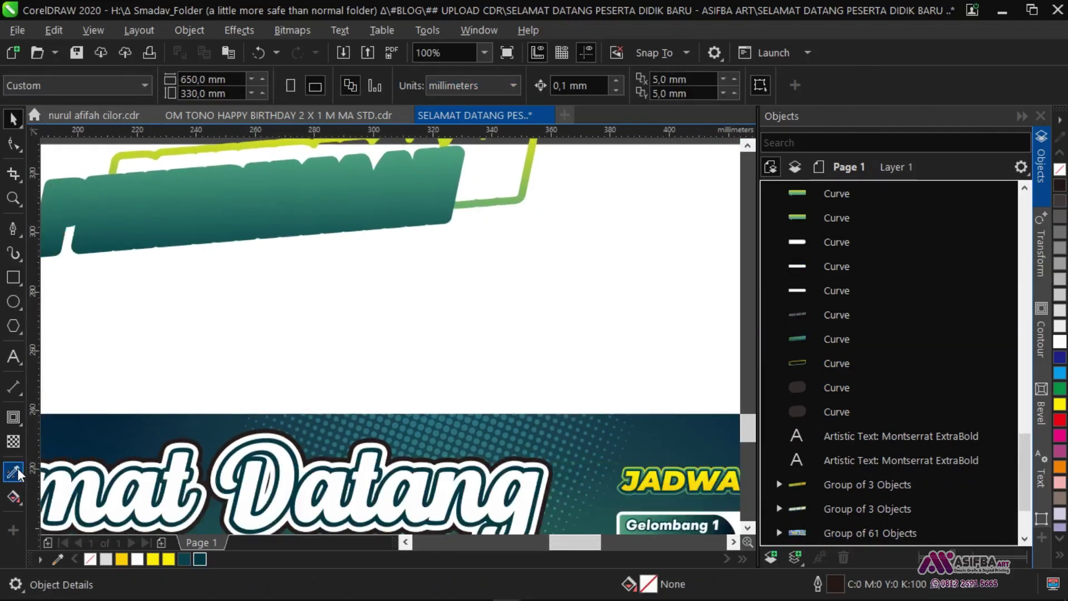
- Apply the backing shape's green gradient to the white Selamat Datang contour with the Attributes Eyedropper
{"action": "left_click", "coordinate": [13, 473]}
{"action": "left_click", "coordinate": [167, 217]}
{"action": "scroll", "coordinate": [177, 450], "scroll_direction": "up", "scroll_amount": 4}
{"action": "left_click", "coordinate": [225, 329]}
{"action": "scroll", "coordinate": [209, 437], "scroll_direction": "down", "scroll_amount": 4}
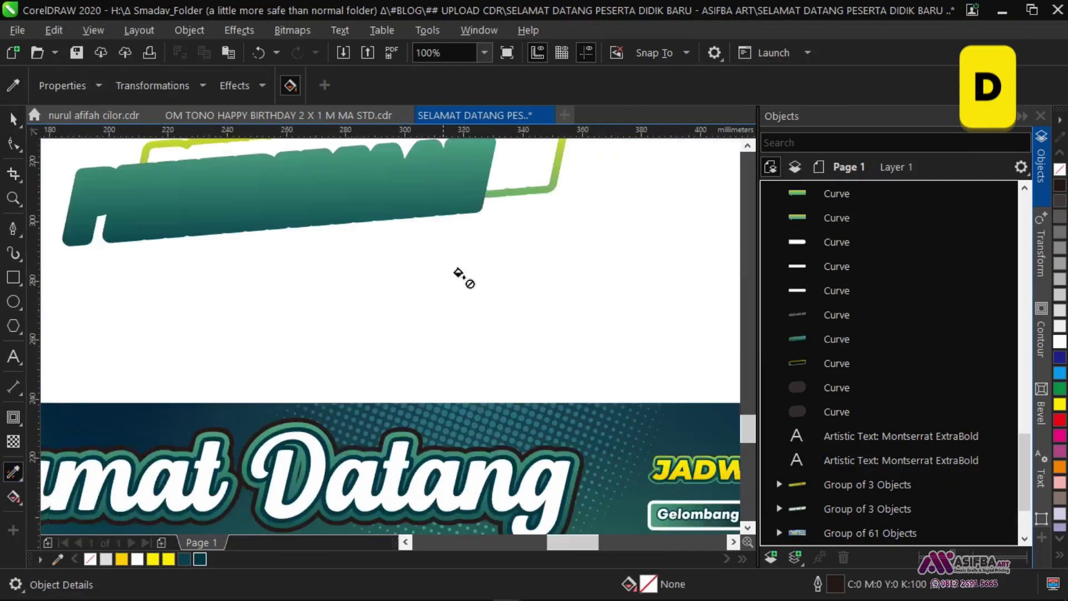
- Apply the outline shape's yellow-green gradient to the dark outermost Selamat Datang outline and return to the Pick tool
{"action": "scroll", "coordinate": [557, 148], "scroll_direction": "up", "scroll_amount": 2}
{"action": "left_click", "coordinate": [554, 295]}
{"action": "scroll", "coordinate": [472, 405], "scroll_direction": "down", "scroll_amount": 2}
{"action": "scroll", "coordinate": [439, 346], "scroll_direction": "up", "scroll_amount": 3}
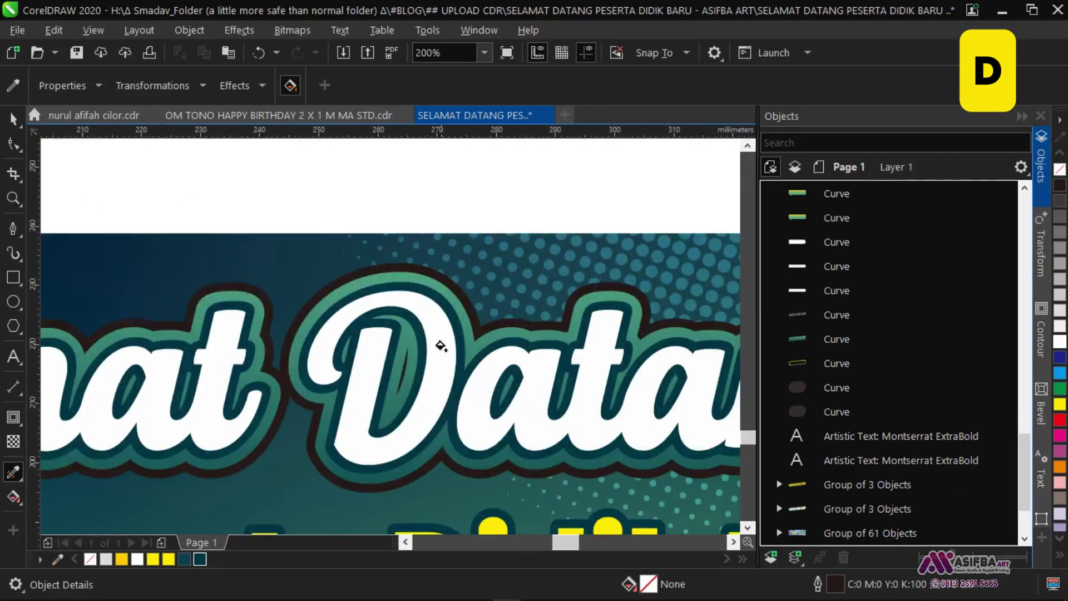
{"action": "scroll", "coordinate": [374, 353], "scroll_direction": "down", "scroll_amount": 3}
{"action": "key", "text": "space"}
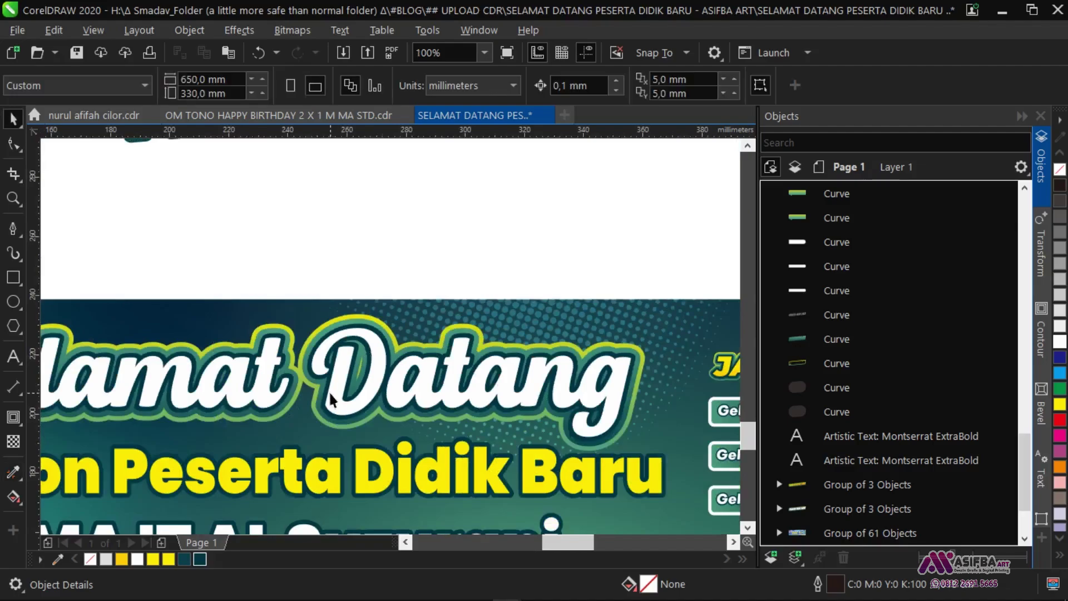
- Save the document with the recoloured heading and select the Selamat Datang text
{"action": "scroll", "coordinate": [328, 390], "scroll_direction": "down", "scroll_amount": 1}
{"action": "scroll", "coordinate": [476, 332], "scroll_direction": "down", "scroll_amount": 2}
{"action": "scroll", "coordinate": [422, 361], "scroll_direction": "left", "scroll_amount": 2}
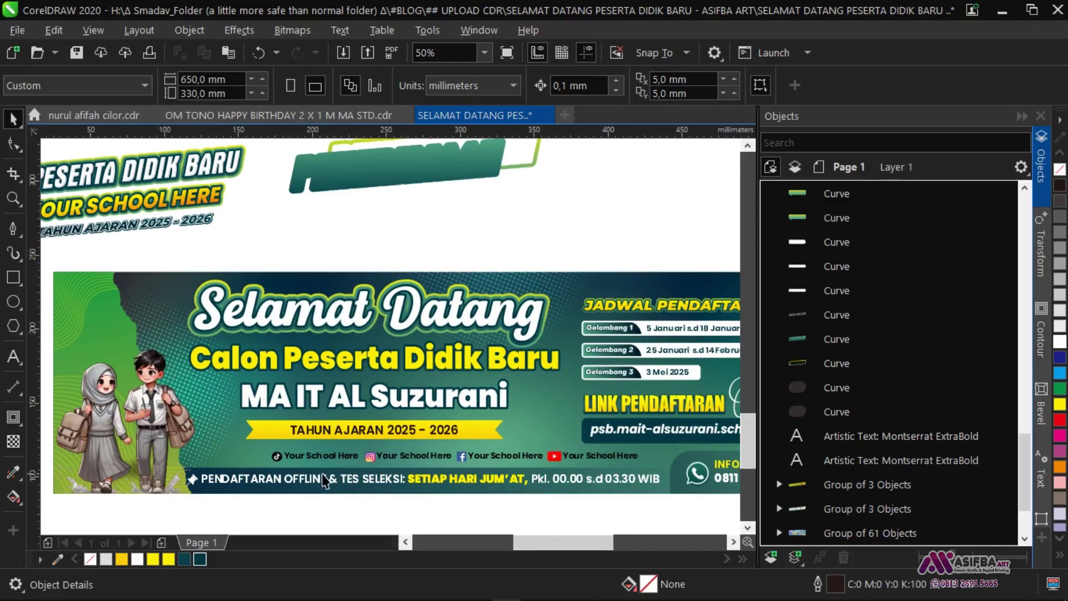
{"action": "key", "text": "ctrl+s"}
{"action": "scroll", "coordinate": [449, 310], "scroll_direction": "up", "scroll_amount": 2}
{"action": "left_click", "coordinate": [427, 360]}
{"action": "scroll", "coordinate": [425, 356], "scroll_direction": "down", "scroll_amount": 2}
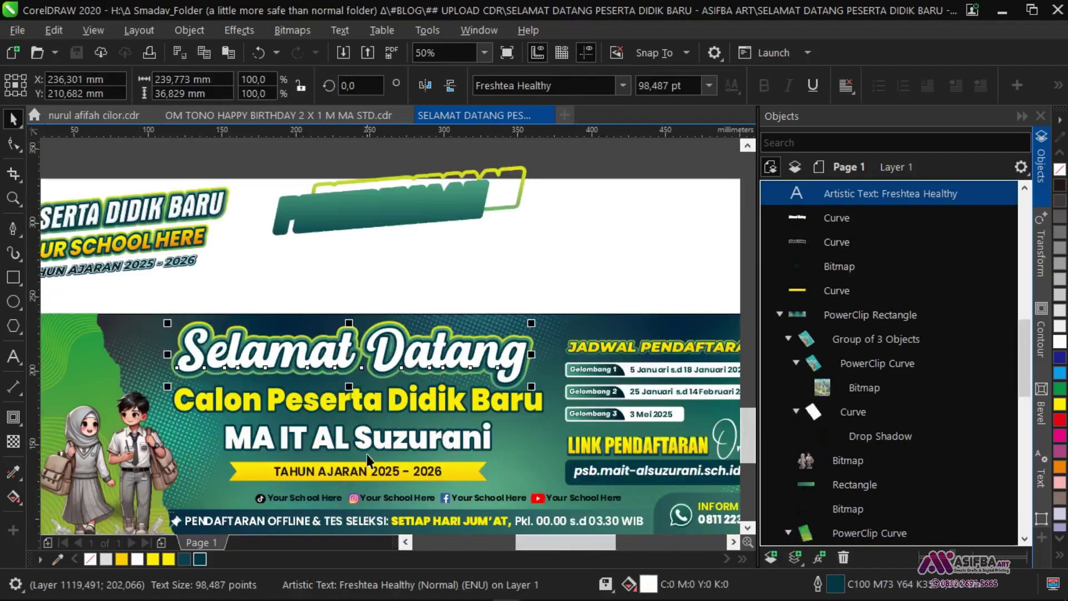
- Add a one-step outside contour with a 2,7 mm offset to the yellow Calon Peserta Didik Baru text
{"action": "scroll", "coordinate": [489, 304], "scroll_direction": "down", "scroll_amount": 1}
{"action": "left_click", "coordinate": [489, 303]}
{"action": "scroll", "coordinate": [309, 382], "scroll_direction": "up", "scroll_amount": 2}
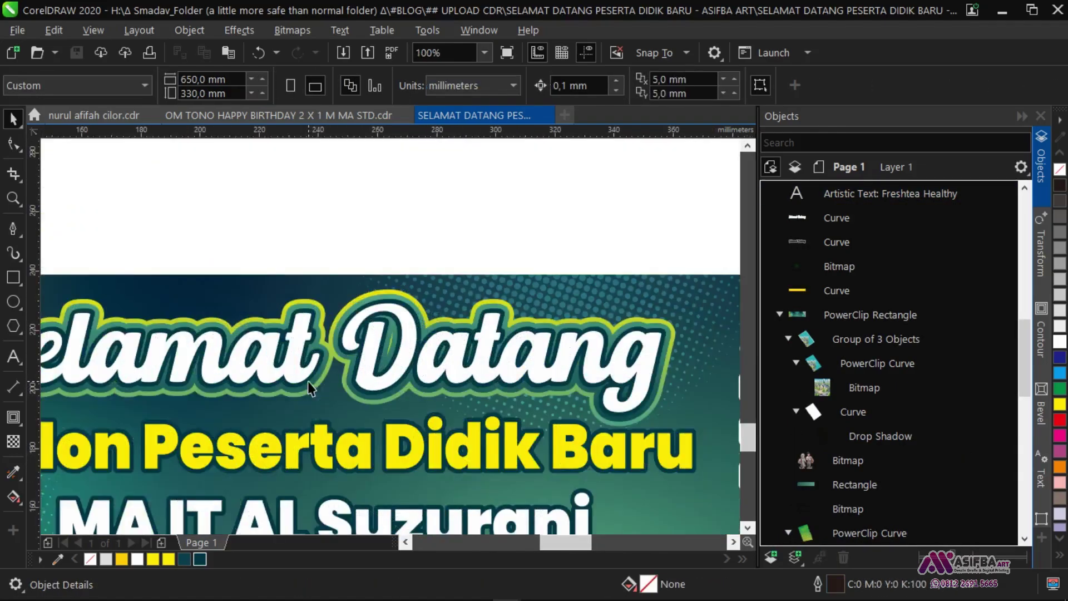
{"action": "left_click", "coordinate": [315, 409]}
{"action": "left_click", "coordinate": [14, 418]}
{"action": "scroll", "coordinate": [380, 373], "scroll_direction": "up", "scroll_amount": 2}
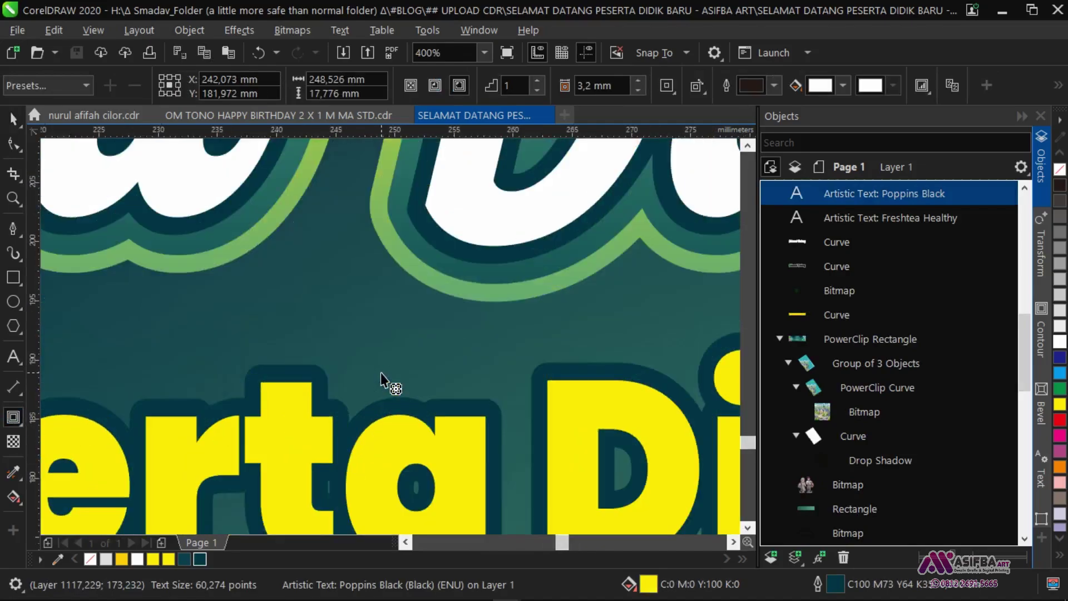
{"action": "left_click_drag", "start_coordinate": [371, 421], "coordinate": [379, 326]}
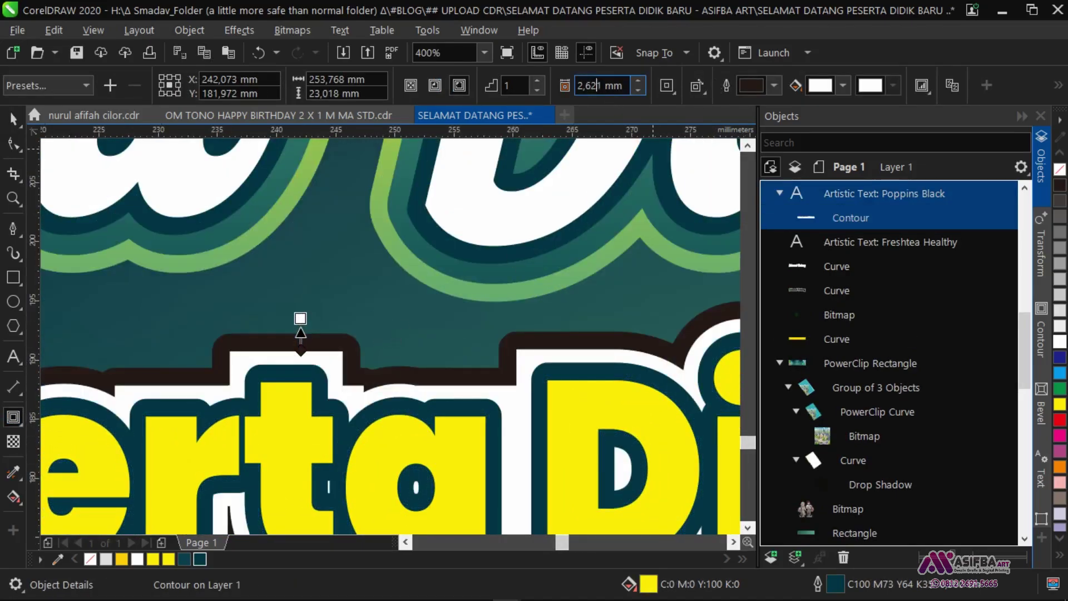
{"action": "type", "text": "7"}
{"action": "key", "text": "Return"}
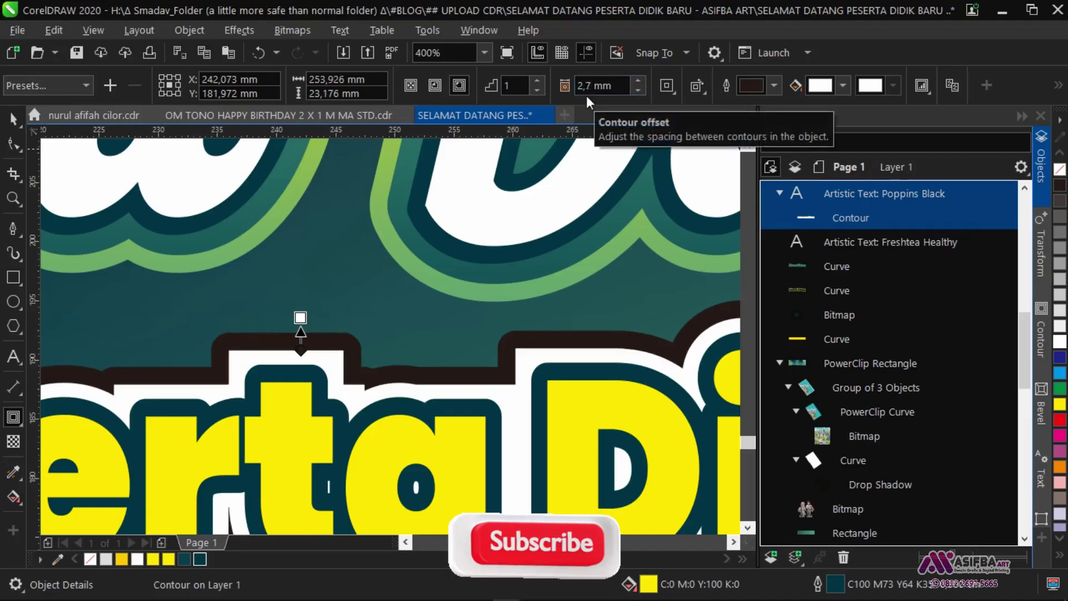
- Round the corners of the Calon Peserta Didik Baru contour and set its offset to 3,0 mm
{"action": "left_click", "coordinate": [1038, 342]}
{"action": "scroll", "coordinate": [877, 488], "scroll_direction": "down", "scroll_amount": 1}
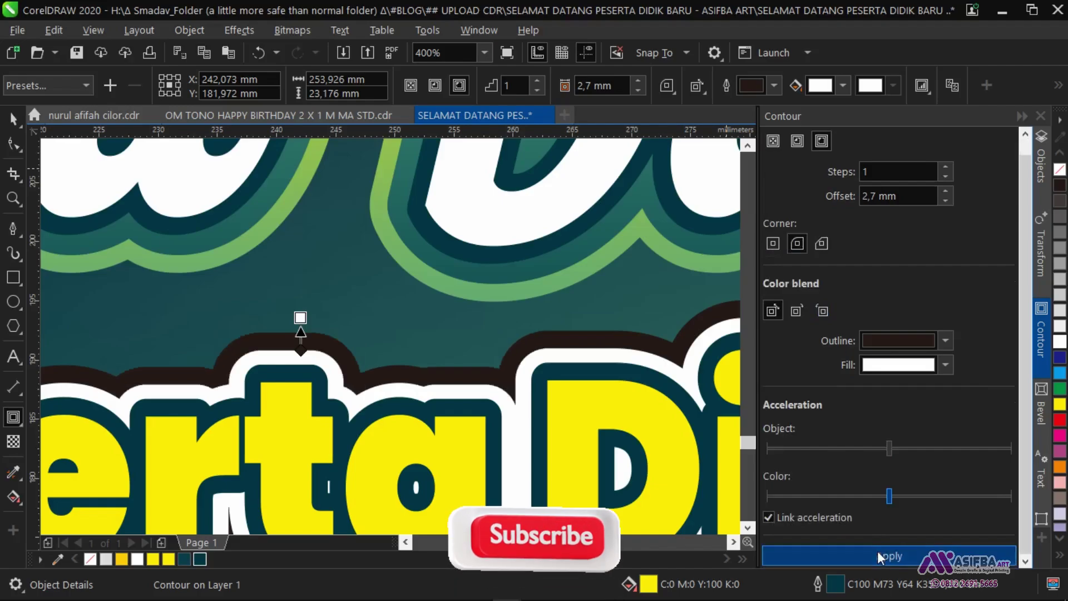
{"action": "scroll", "coordinate": [412, 358], "scroll_direction": "down", "scroll_amount": 3}
{"action": "scroll", "coordinate": [411, 358], "scroll_direction": "up", "scroll_amount": 1}
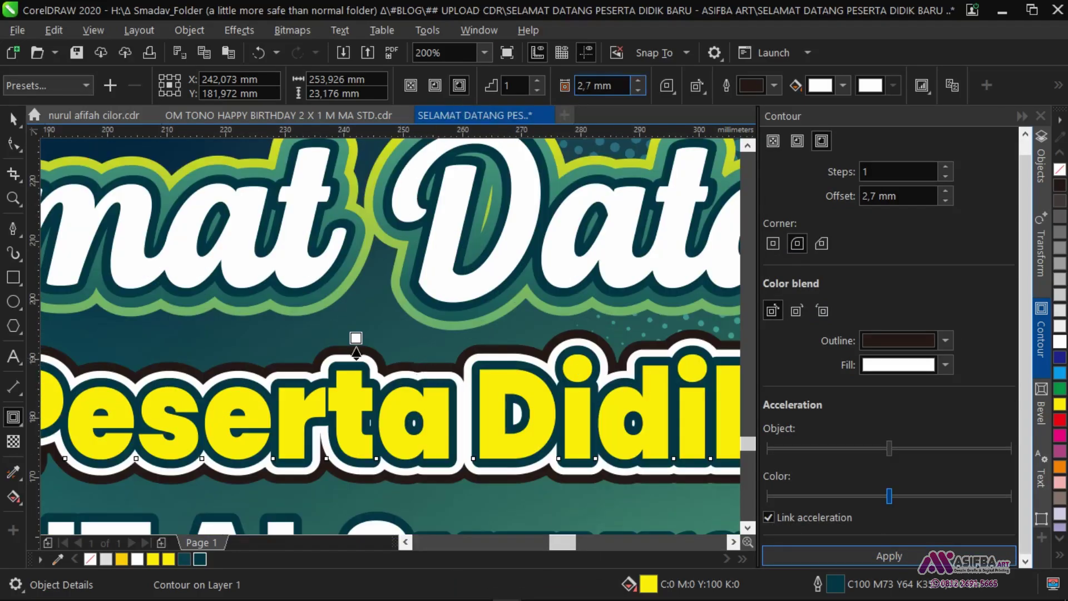
{"action": "type", "text": "3"}
{"action": "key", "text": "Return"}
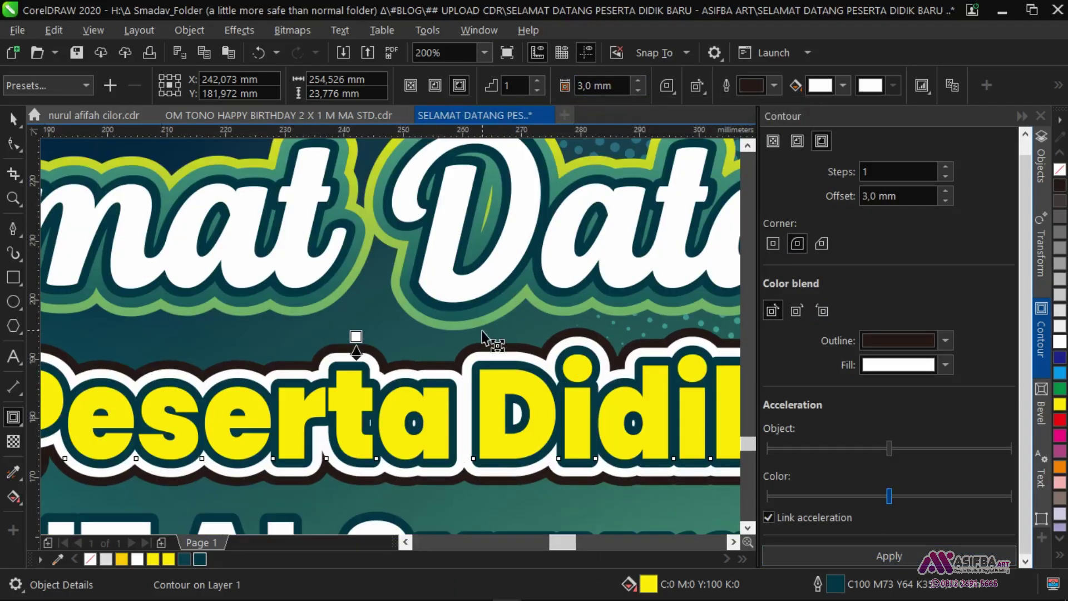
- Separate the white contour from the Calon Peserta Didik Baru text and convert its dark outline to an object
{"action": "scroll", "coordinate": [407, 407], "scroll_direction": "down", "scroll_amount": 2}
{"action": "key", "text": "space"}
{"action": "left_click", "coordinate": [416, 298]}
{"action": "scroll", "coordinate": [406, 390], "scroll_direction": "up", "scroll_amount": 3}
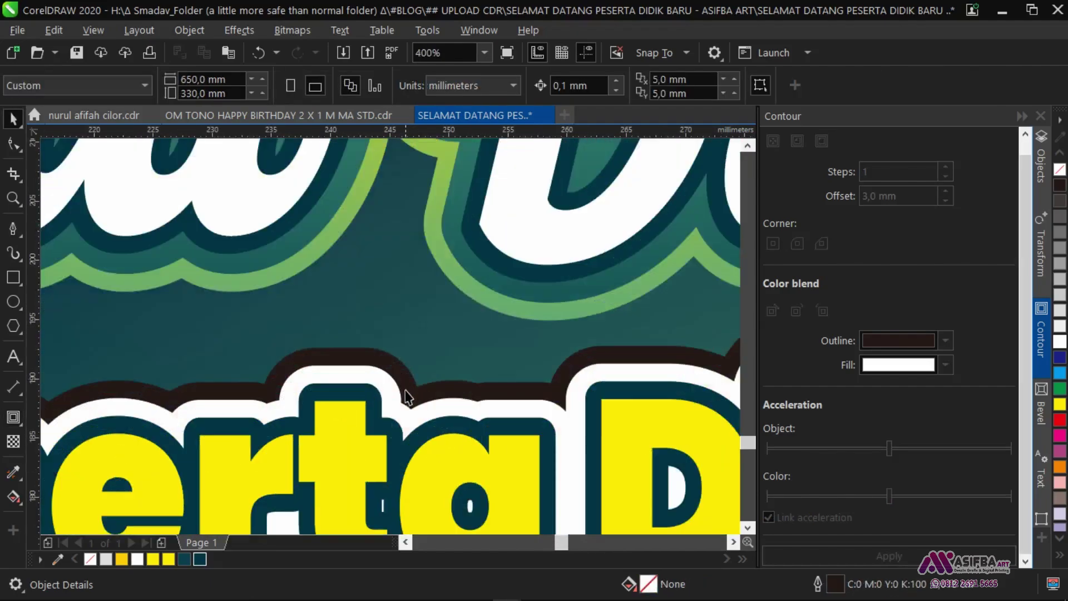
{"action": "left_click", "coordinate": [401, 391]}
{"action": "scroll", "coordinate": [401, 396], "scroll_direction": "down", "scroll_amount": 3}
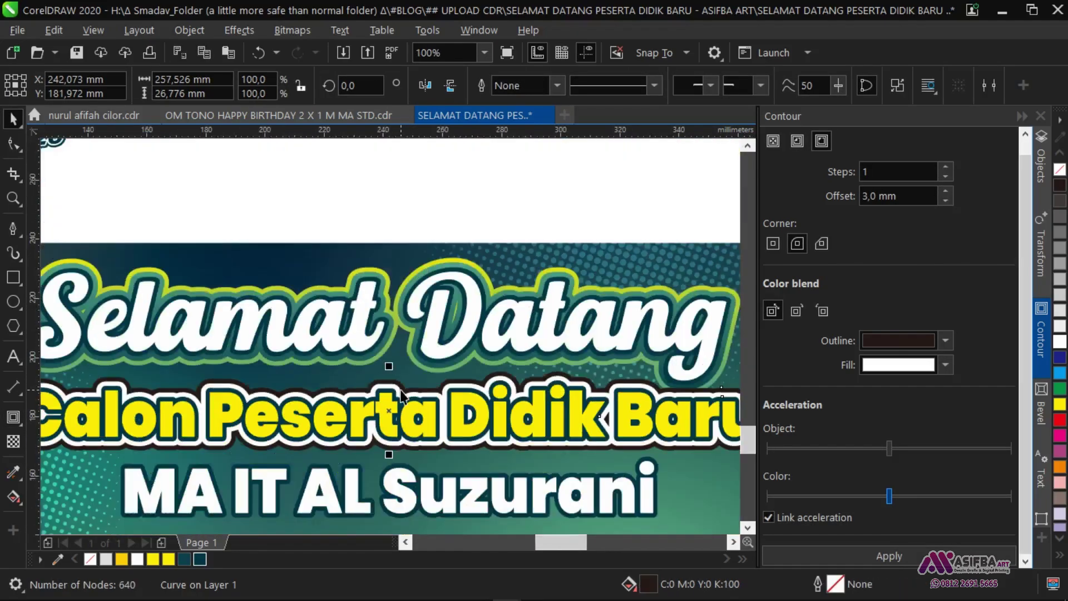
- With the Attributes Eyedropper, give the white contour Selamat Datang's green gradient and the dark outline its yellow-green gradient
{"action": "key", "text": "i"}
{"action": "scroll", "coordinate": [444, 374], "scroll_direction": "up", "scroll_amount": 4}
{"action": "left_click", "coordinate": [439, 381]}
{"action": "left_click_drag", "start_coordinate": [344, 451], "coordinate": [432, 295]}
{"action": "left_click", "coordinate": [219, 348]}
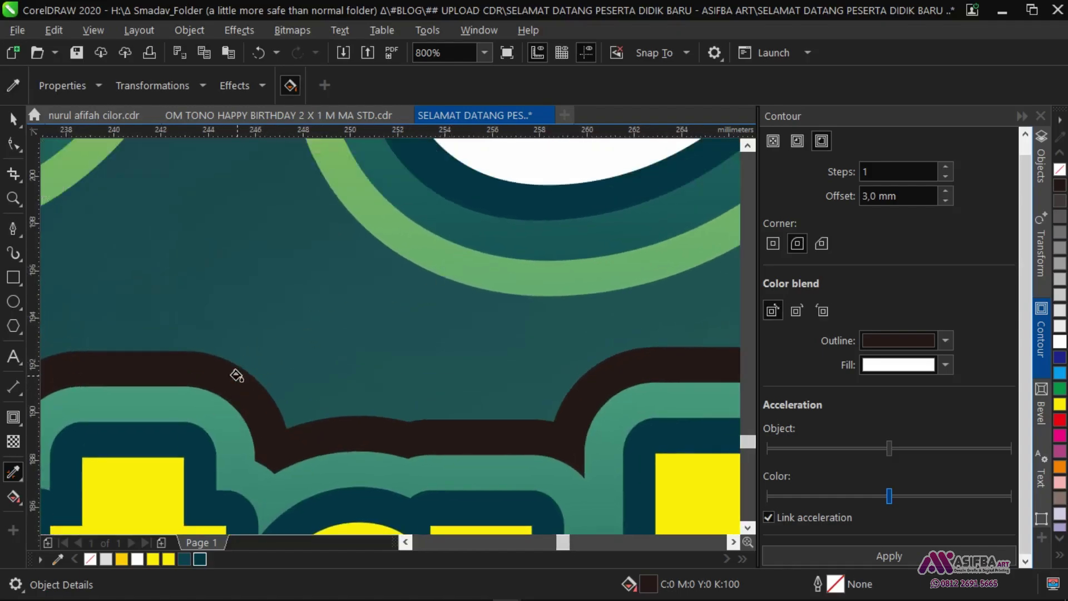
{"action": "left_click", "coordinate": [236, 376]}
{"action": "scroll", "coordinate": [424, 394], "scroll_direction": "down", "scroll_amount": 4}
{"action": "key", "text": "space"}
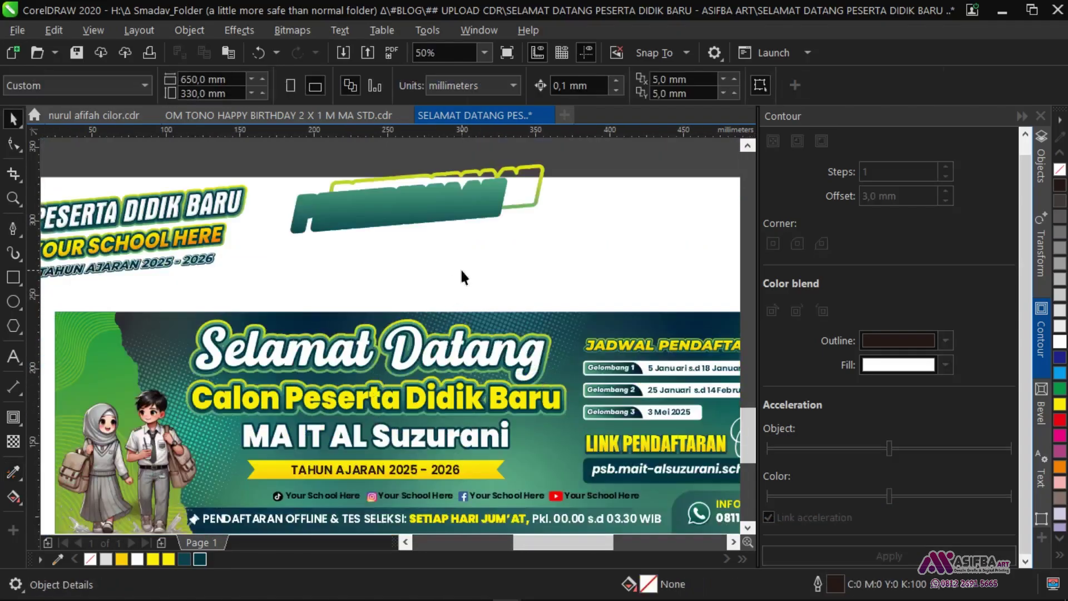
- Copy the yellow-to-orange gradient from the YOUR SCHOOL HERE title onto the Calon Peserta Didik Baru text with the Attributes Eyedropper
{"action": "left_click", "coordinate": [198, 239]}
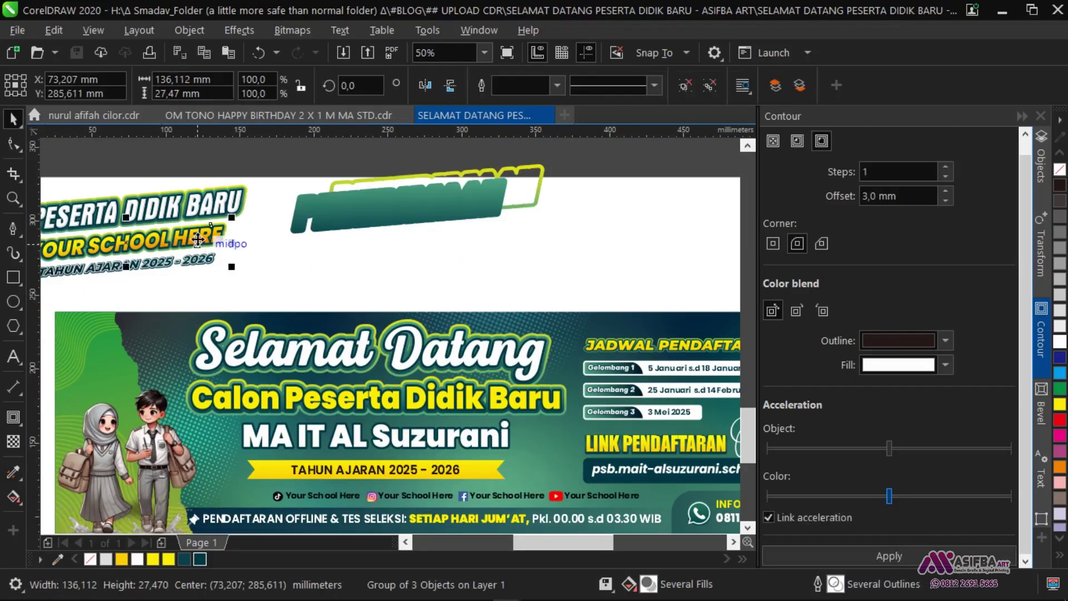
{"action": "key", "text": "space"}
{"action": "scroll", "coordinate": [154, 367], "scroll_direction": "up", "scroll_amount": 3}
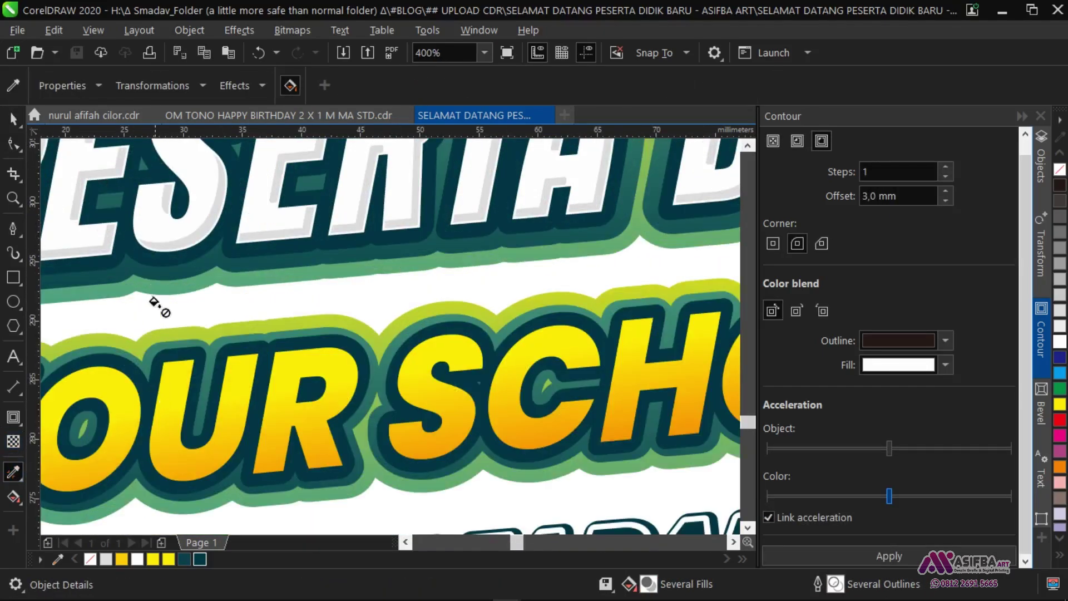
{"action": "scroll", "coordinate": [152, 301], "scroll_direction": "down", "scroll_amount": 3}
{"action": "scroll", "coordinate": [276, 285], "scroll_direction": "up", "scroll_amount": 2}
{"action": "scroll", "coordinate": [292, 287], "scroll_direction": "down", "scroll_amount": 4}
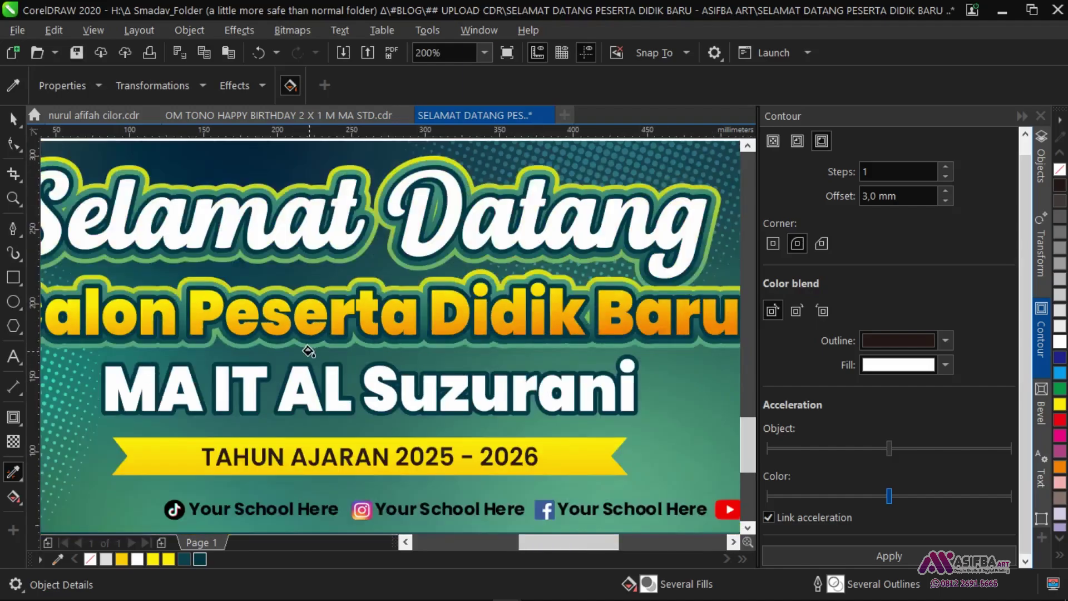
- Set the Calon Peserta Didik Baru gradient vertically, with yellow near the letter tops and orange just below the baseline
{"action": "key", "text": "g"}
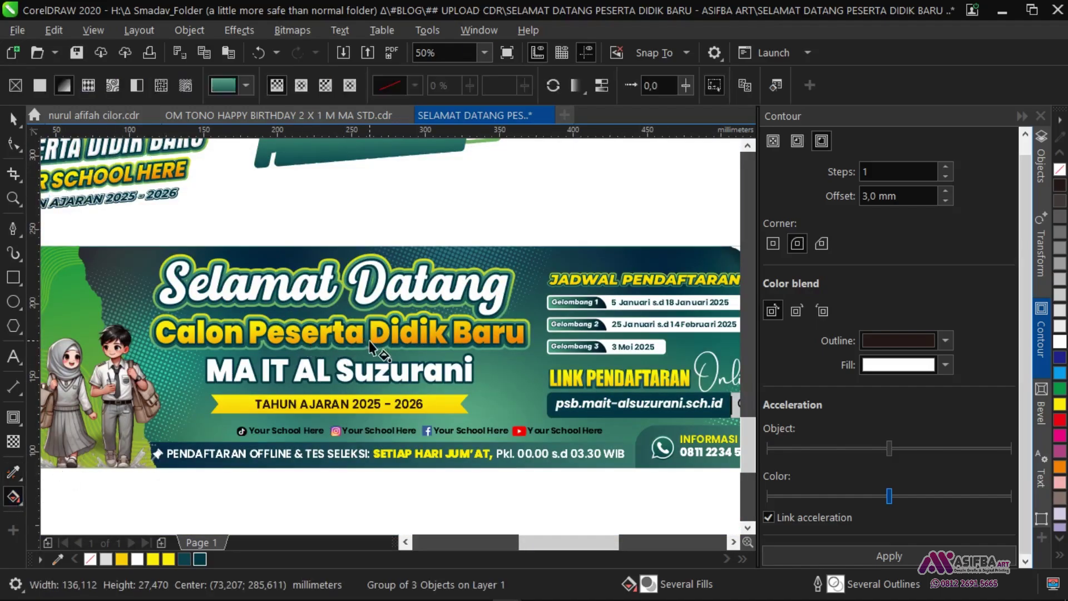
{"action": "left_click", "coordinate": [373, 338]}
{"action": "scroll", "coordinate": [372, 338], "scroll_direction": "up", "scroll_amount": 2}
{"action": "left_click_drag", "start_coordinate": [316, 292], "coordinate": [315, 390]}
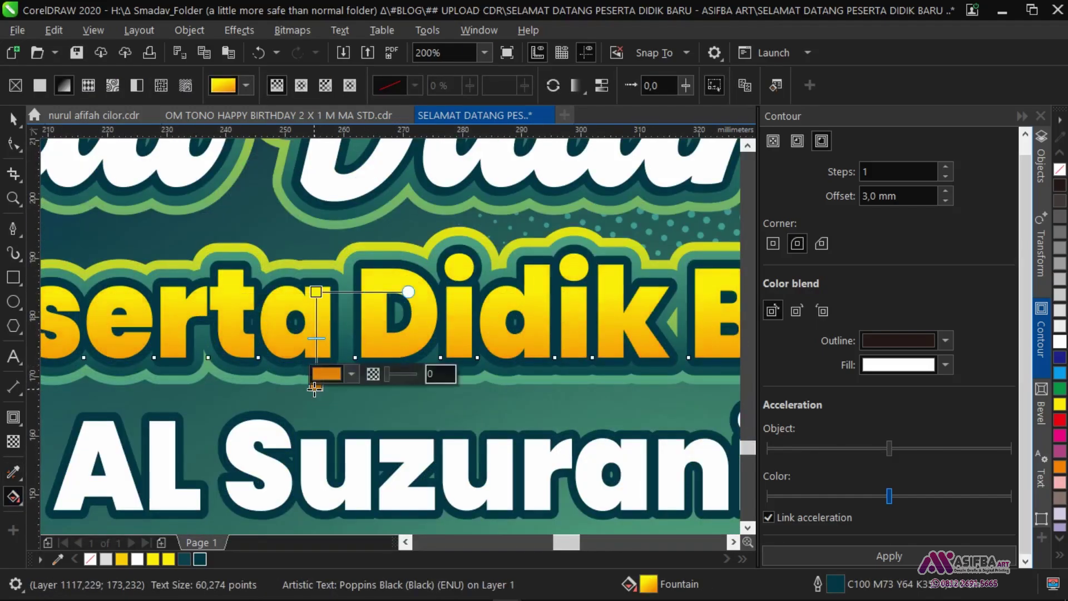
{"action": "mouse_move", "coordinate": [316, 292]}
{"action": "left_mouse_down"}
{"action": "mouse_move", "coordinate": [316, 277]}
{"action": "mouse_move", "coordinate": [316, 289]}
{"action": "left_mouse_up"}
{"action": "left_click", "coordinate": [316, 384]}
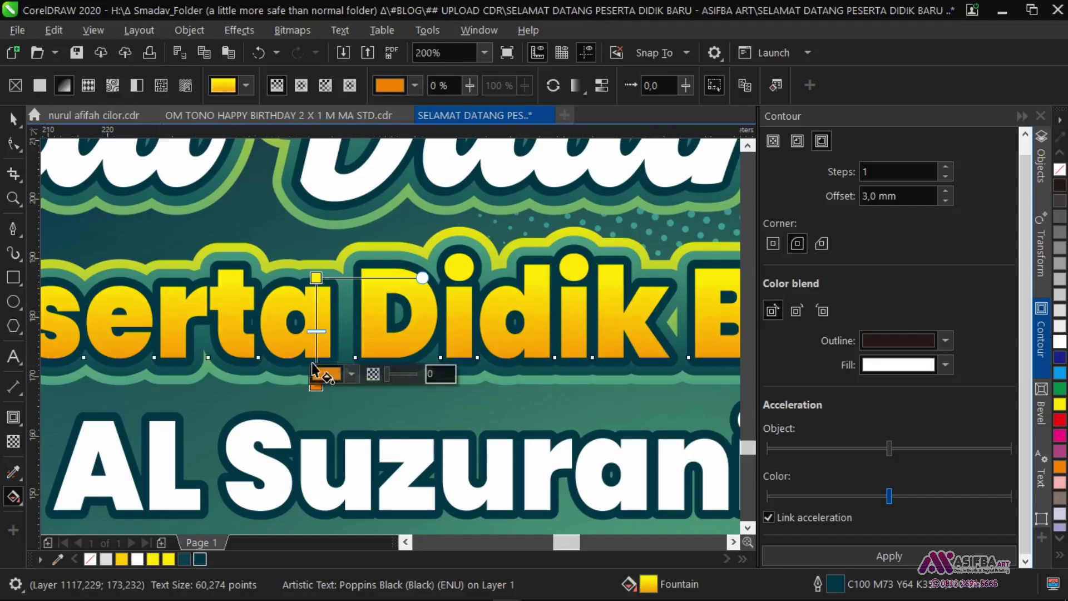
- Fine-tune the orange end of the Calon Peserta Didik Baru gradient below the letters and save the document
{"action": "scroll", "coordinate": [315, 384], "scroll_direction": "up", "scroll_amount": 2}
{"action": "scroll", "coordinate": [276, 292], "scroll_direction": "down", "scroll_amount": 5}
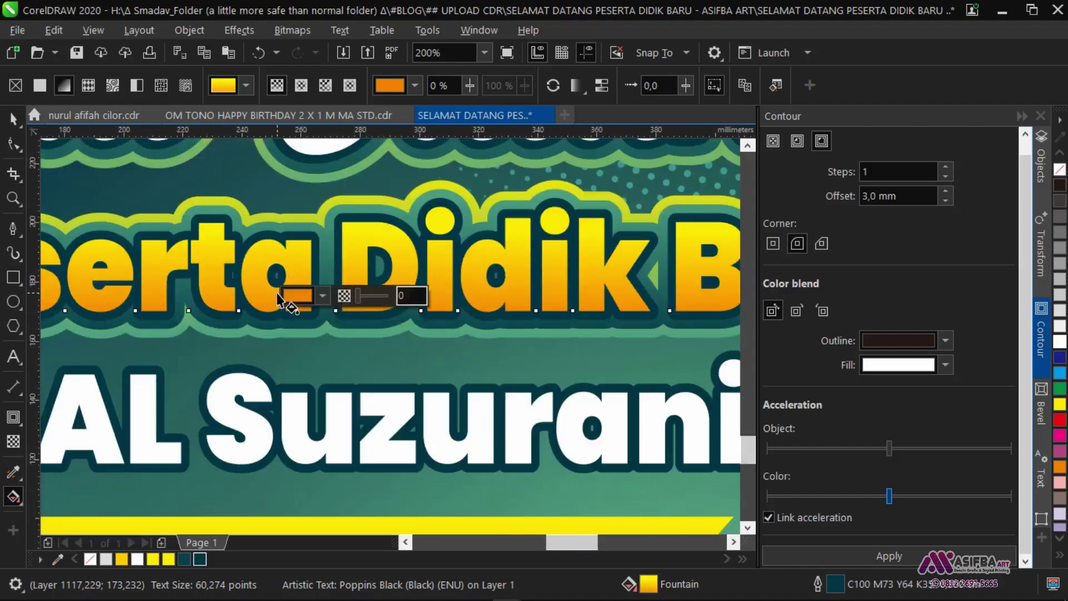
{"action": "scroll", "coordinate": [271, 455], "scroll_direction": "up", "scroll_amount": 8}
{"action": "scroll", "coordinate": [271, 462], "scroll_direction": "down", "scroll_amount": 3}
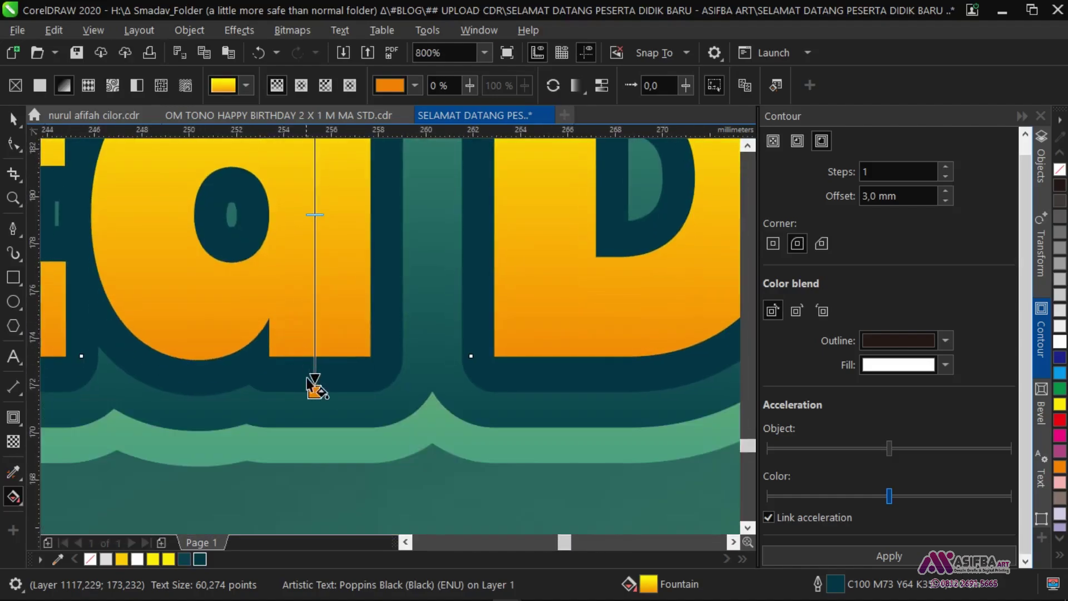
{"action": "left_click_drag", "start_coordinate": [315, 414], "coordinate": [314, 414]}
{"action": "scroll", "coordinate": [271, 345], "scroll_direction": "down", "scroll_amount": 3}
{"action": "key", "text": "space"}
{"action": "scroll", "coordinate": [383, 270], "scroll_direction": "down", "scroll_amount": 1}
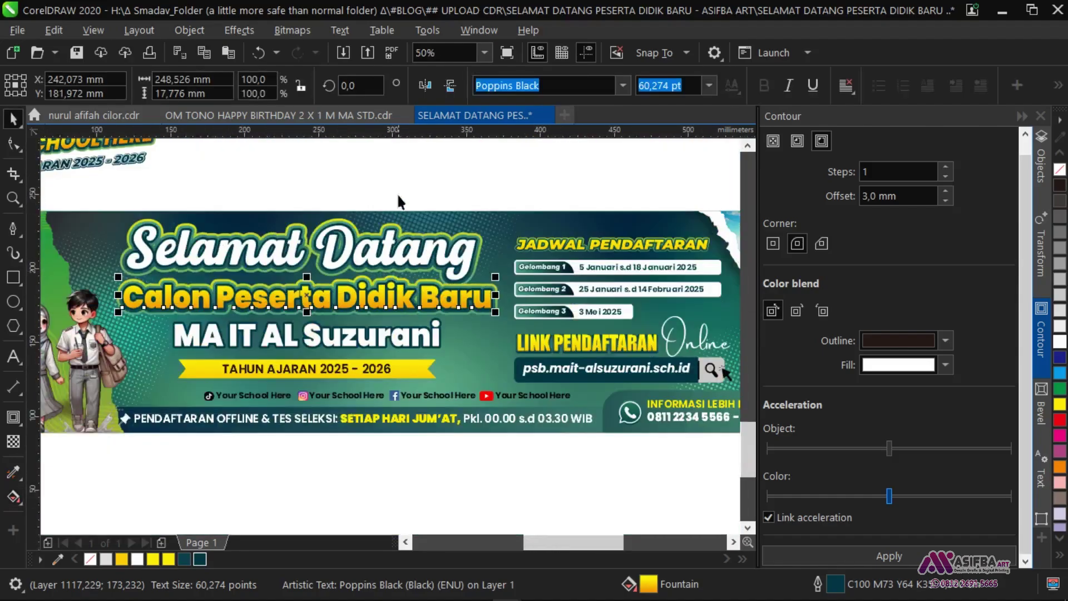
{"action": "left_click", "coordinate": [399, 192]}
{"action": "key", "text": "ctrl+s"}
{"action": "scroll", "coordinate": [382, 216], "scroll_direction": "up", "scroll_amount": 2}
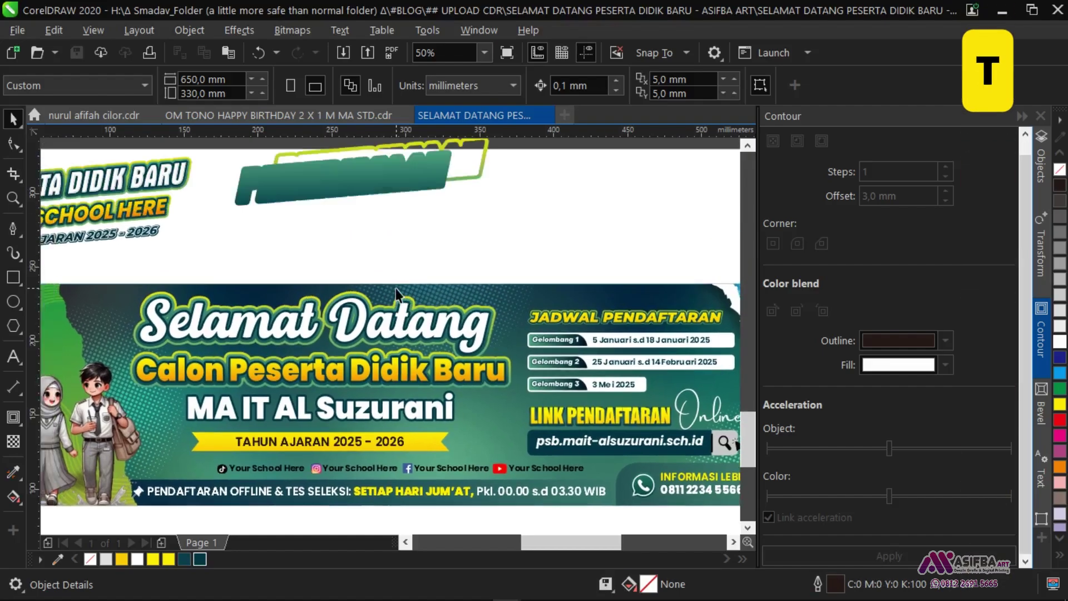
- Add a one-step outside contour with rounded corners and a 2,4 mm offset to the white MA IT AL Suzurani text
{"action": "scroll", "coordinate": [412, 367], "scroll_direction": "down", "scroll_amount": 1}
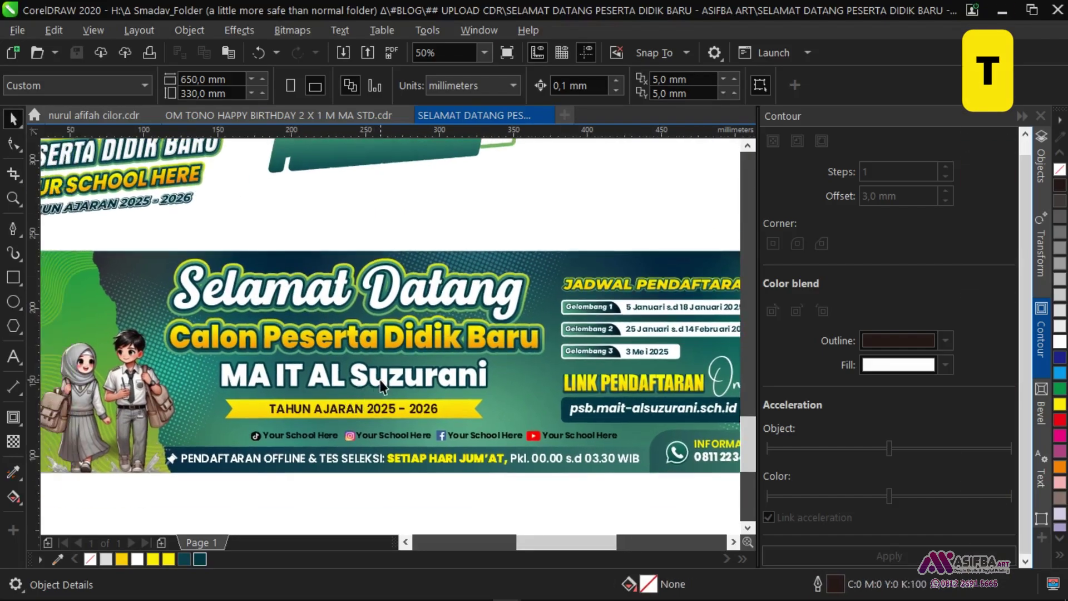
{"action": "left_click", "coordinate": [383, 385]}
{"action": "scroll", "coordinate": [382, 388], "scroll_direction": "up", "scroll_amount": 2}
{"action": "left_click_drag", "start_coordinate": [375, 392], "coordinate": [444, 415]}
{"action": "left_click", "coordinate": [13, 417]}
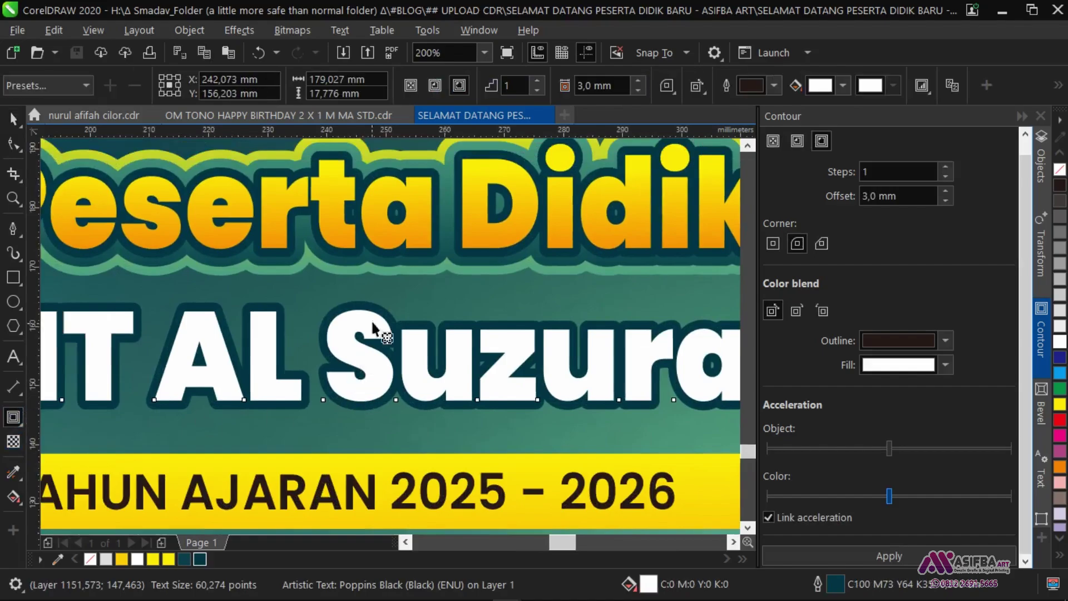
{"action": "scroll", "coordinate": [373, 323], "scroll_direction": "up", "scroll_amount": 1}
{"action": "left_click_drag", "start_coordinate": [352, 348], "coordinate": [362, 257]}
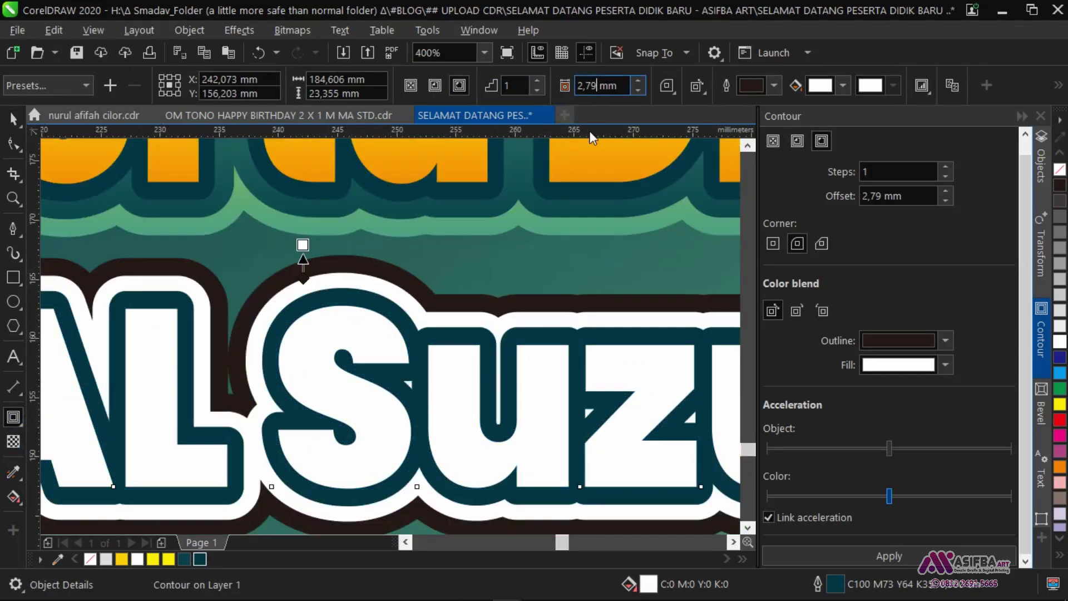
{"action": "scroll", "coordinate": [553, 232], "scroll_direction": "down", "scroll_amount": 2}
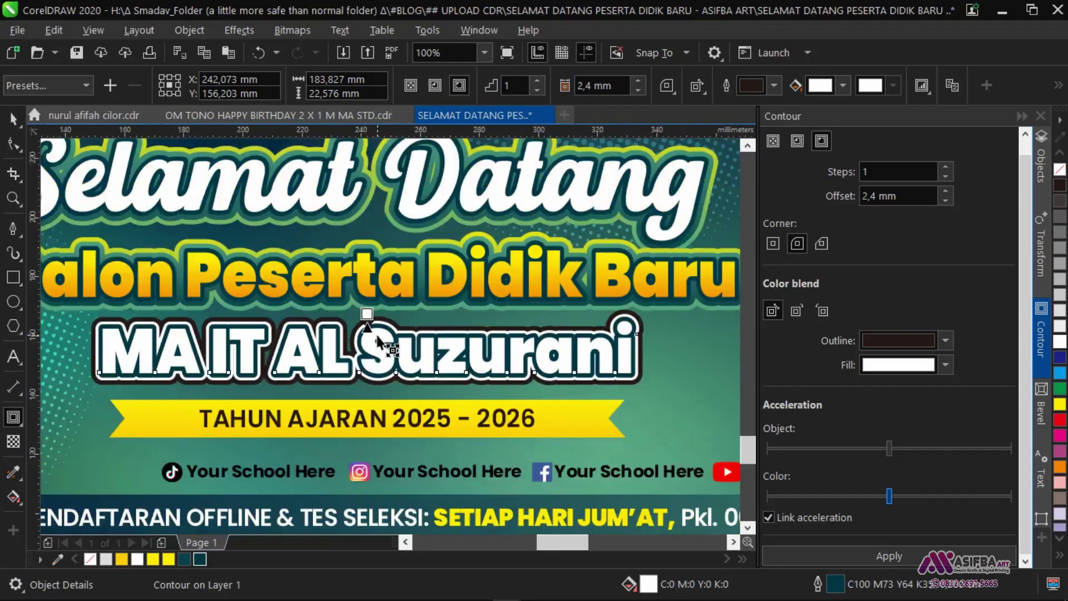
- Widen the horizontal spacing of the MA IT AL Suzurani text with the Shape tool
{"action": "left_click", "coordinate": [8, 137]}
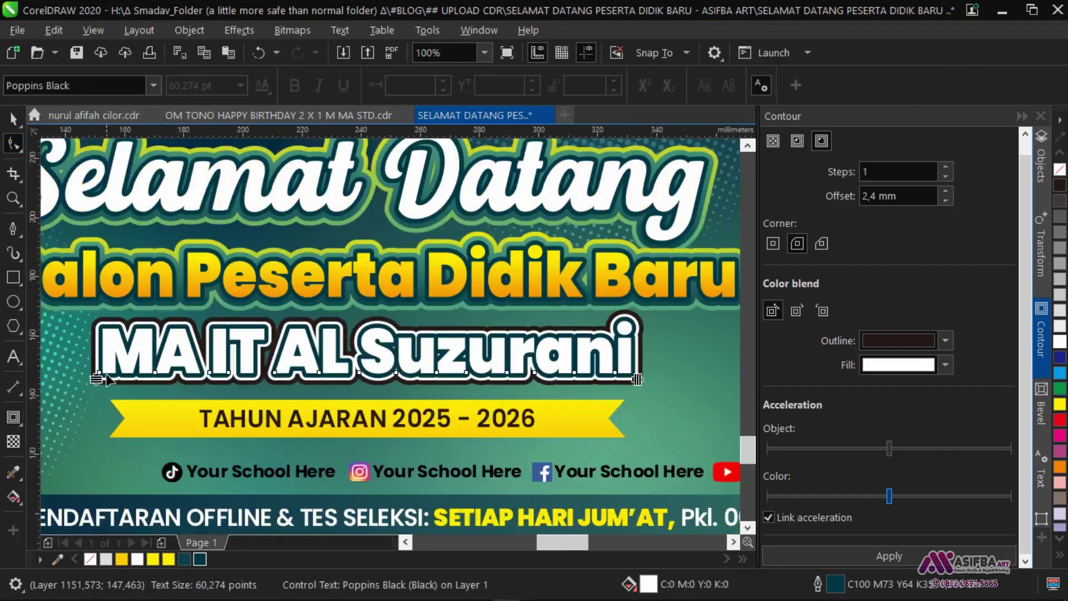
{"action": "left_click_drag", "start_coordinate": [638, 378], "coordinate": [657, 379]}
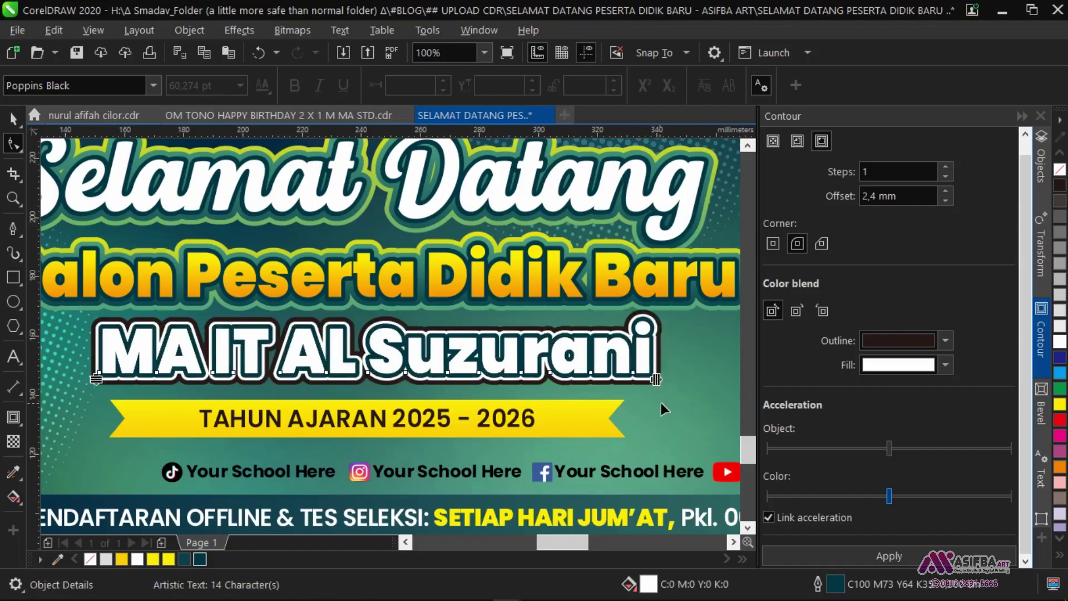
{"action": "scroll", "coordinate": [367, 360], "scroll_direction": "down", "scroll_amount": 1}
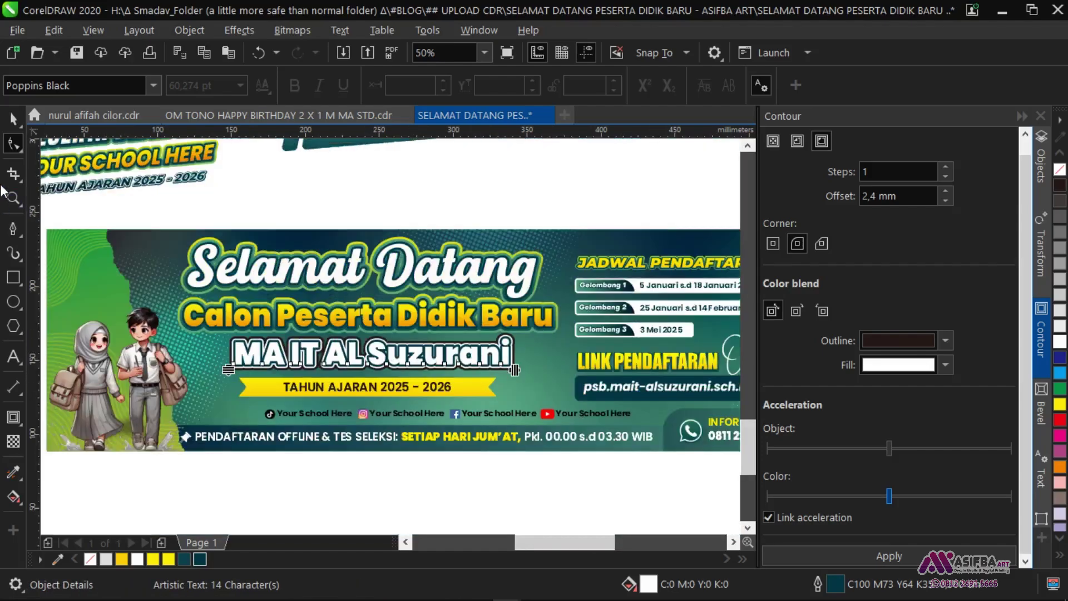
{"action": "left_click", "coordinate": [222, 190]}
- Insert extra spaces between the words of the MA IT AL Suzurani text
{"action": "scroll", "coordinate": [295, 369], "scroll_direction": "up", "scroll_amount": 1}
{"action": "double_click", "coordinate": [285, 349]}
{"action": "left_click", "coordinate": [355, 349]}
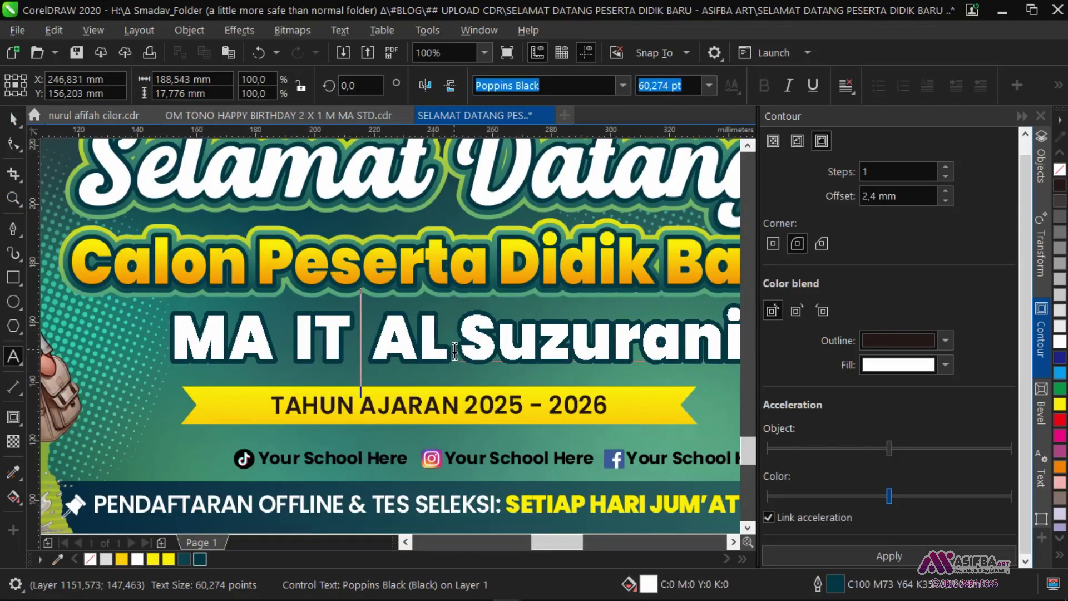
{"action": "left_click", "coordinate": [455, 351]}
{"action": "left_click", "coordinate": [14, 119]}
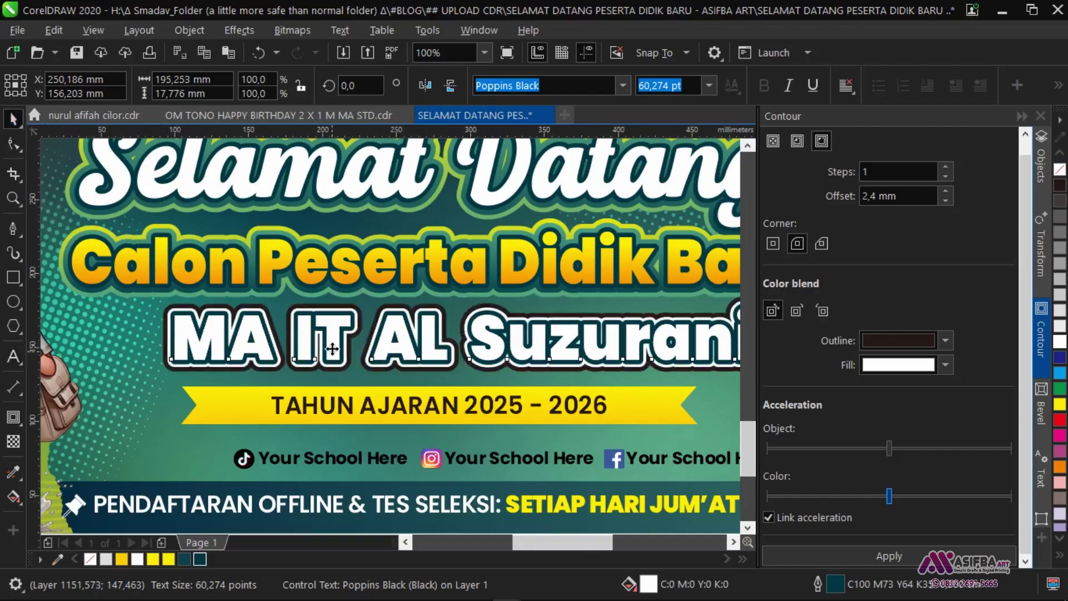
- Insert a hyphen between AL and Suzurani in the school name text
{"action": "scroll", "coordinate": [339, 343], "scroll_direction": "down", "scroll_amount": 1}
{"action": "scroll", "coordinate": [405, 366], "scroll_direction": "up", "scroll_amount": 1}
{"action": "double_click", "coordinate": [410, 334]}
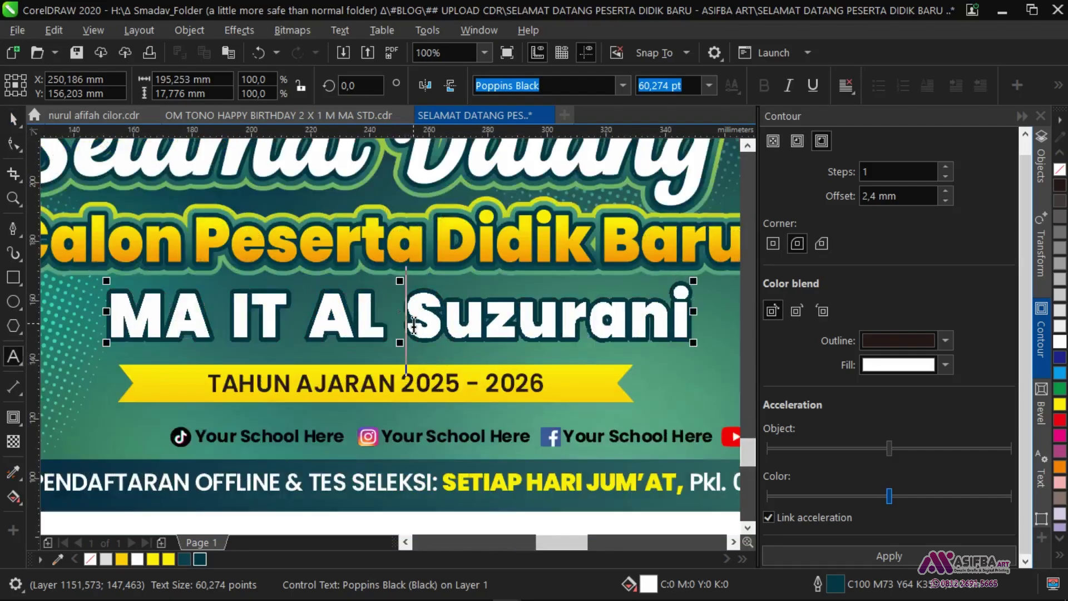
{"action": "type", "text": "-"}
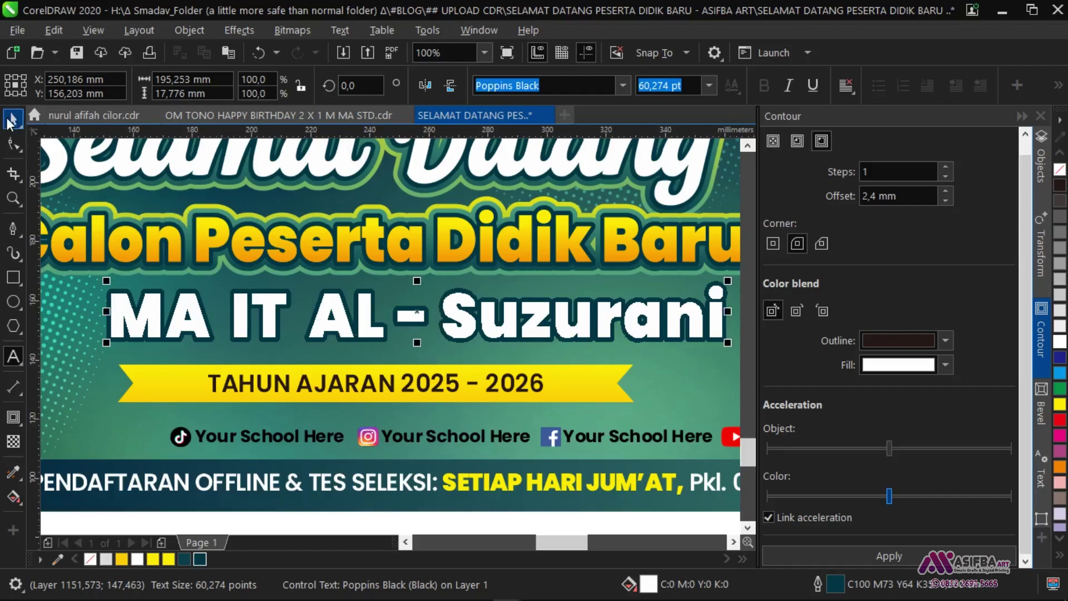
{"action": "left_click", "coordinate": [11, 119]}
- Centre the school name text horizontally on the Calon Peserta Didik Baru line
{"action": "scroll", "coordinate": [324, 313], "scroll_direction": "down", "scroll_amount": 1}
{"action": "left_click", "coordinate": [349, 283], "text": "shift"}
{"action": "key", "text": "c"}
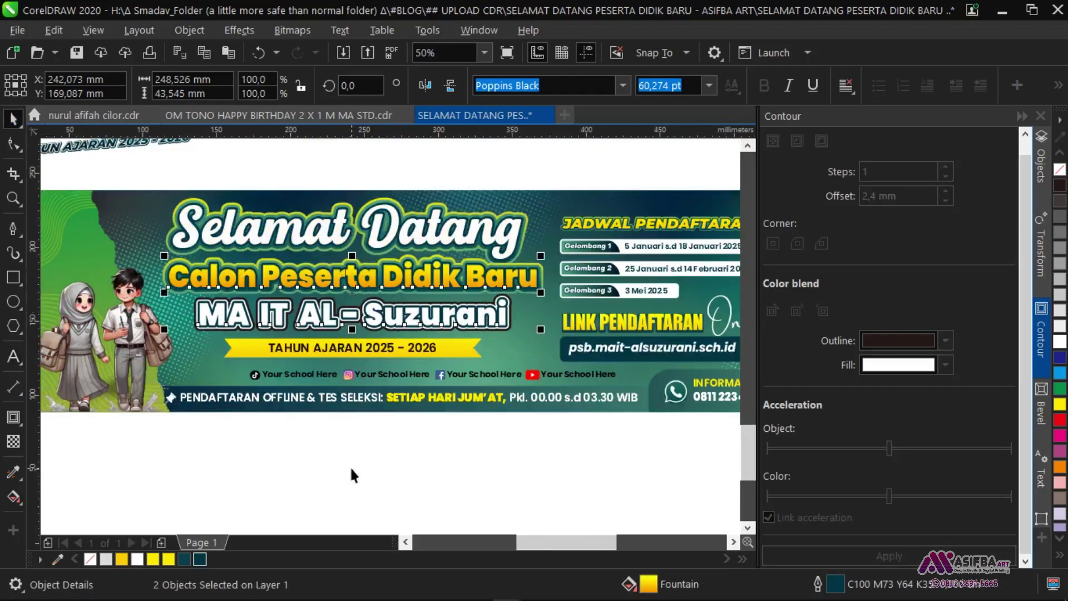
- Break the white contour apart from the MA IT AL - Suzurani text
{"action": "left_click", "coordinate": [352, 470]}
{"action": "left_click", "coordinate": [365, 312]}
{"action": "left_click", "coordinate": [13, 417]}
{"action": "scroll", "coordinate": [331, 331], "scroll_direction": "up", "scroll_amount": 3}
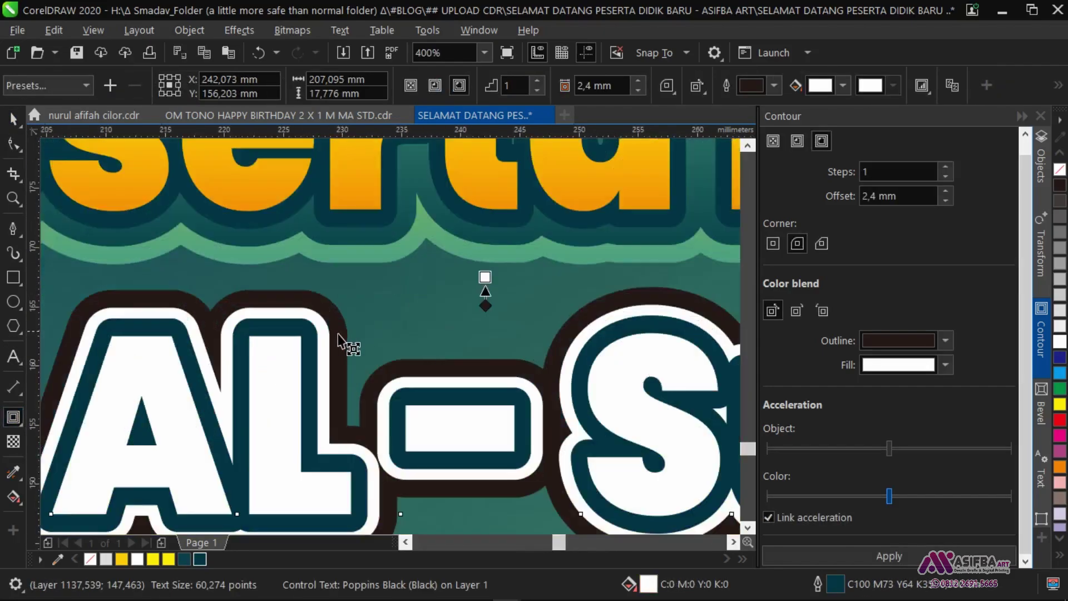
{"action": "left_click", "coordinate": [330, 332]}
{"action": "scroll", "coordinate": [331, 332], "scroll_direction": "down", "scroll_amount": 4}
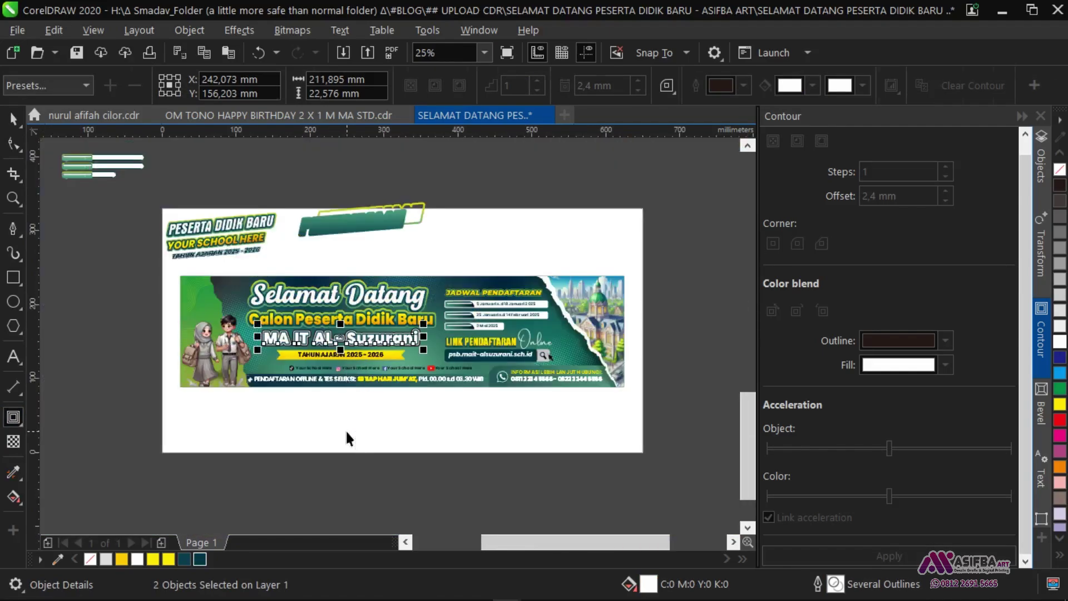
- Copy the green gradient fill from the existing heading contour onto the white contour behind the school name text
{"action": "key", "text": "space"}
{"action": "left_click", "coordinate": [345, 429]}
{"action": "scroll", "coordinate": [340, 325], "scroll_direction": "up", "scroll_amount": 2}
{"action": "left_click", "coordinate": [13, 473]}
{"action": "scroll", "coordinate": [322, 317], "scroll_direction": "up", "scroll_amount": 3}
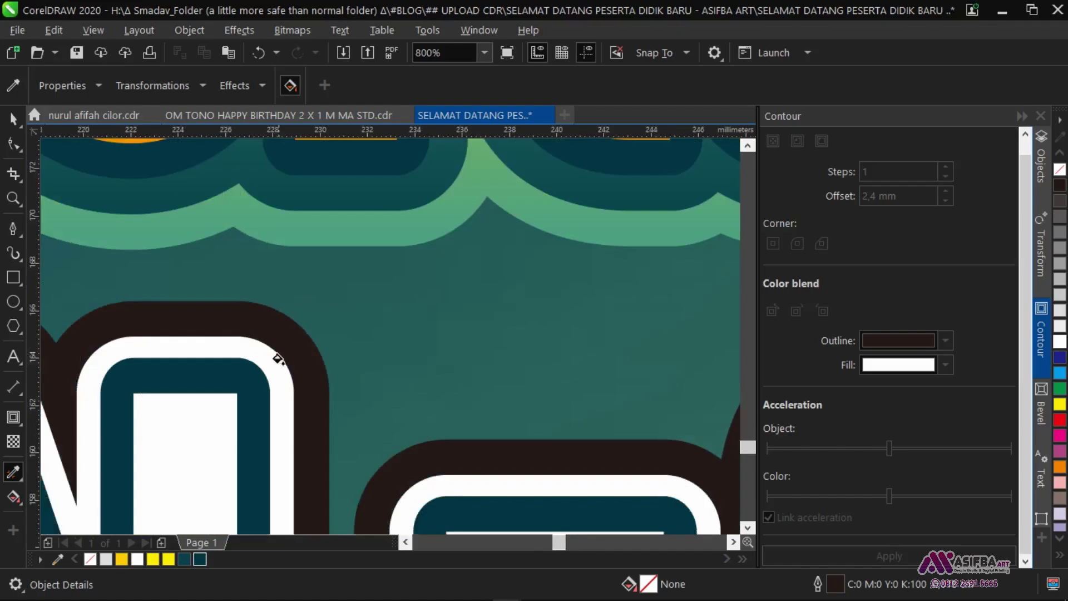
{"action": "left_click", "coordinate": [288, 357]}
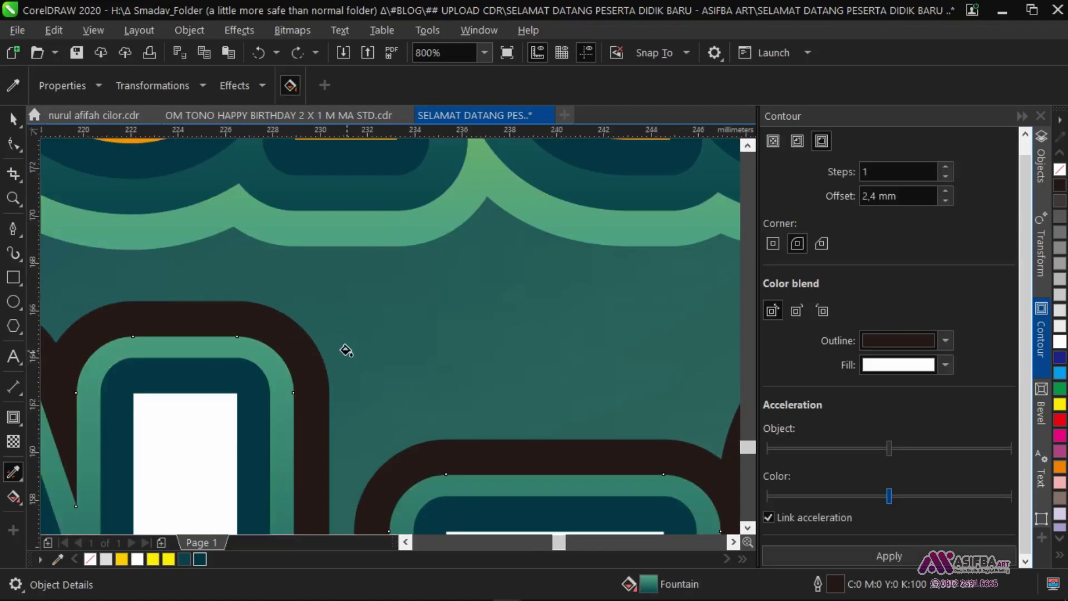
- Try an outline width of 0.25 cm on the green contour behind the school name text
{"action": "key", "text": "space"}
{"action": "left_click", "coordinate": [310, 370]}
{"action": "scroll", "coordinate": [310, 369], "scroll_direction": "down", "scroll_amount": 2}
{"action": "left_click_drag", "start_coordinate": [293, 483], "coordinate": [262, 331]}
{"action": "left_click", "coordinate": [291, 486]}
{"action": "scroll", "coordinate": [339, 227], "scroll_direction": "up", "scroll_amount": 3}
{"action": "type", "text": "g"}
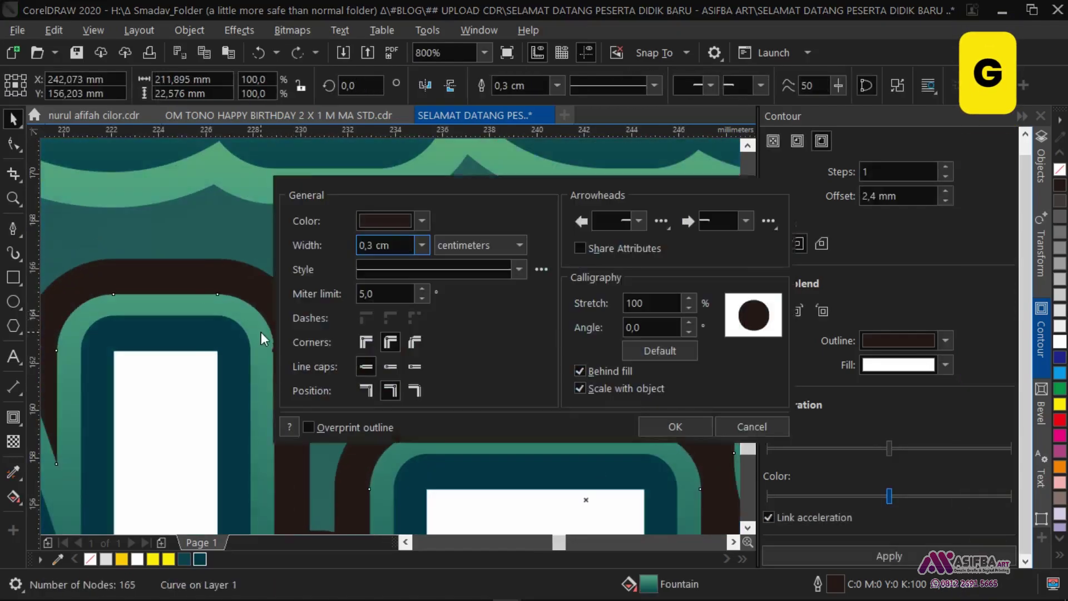
{"action": "type", "text": "0,25"}
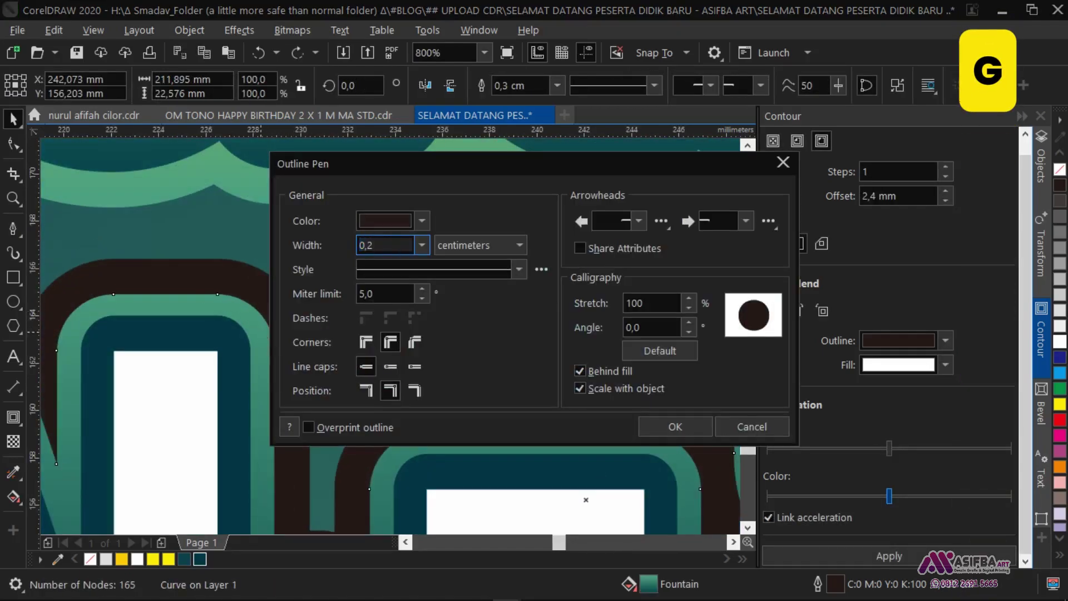
{"action": "key", "text": "Return"}
{"action": "scroll", "coordinate": [261, 332], "scroll_direction": "down", "scroll_amount": 2}
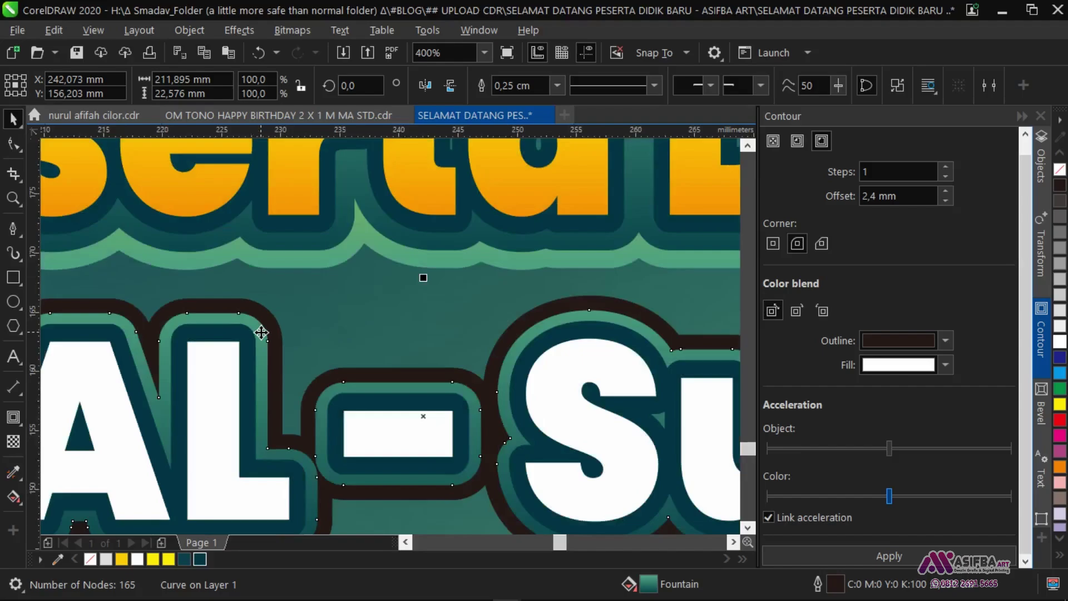
{"action": "scroll", "coordinate": [261, 332], "scroll_direction": "down", "scroll_amount": 2}
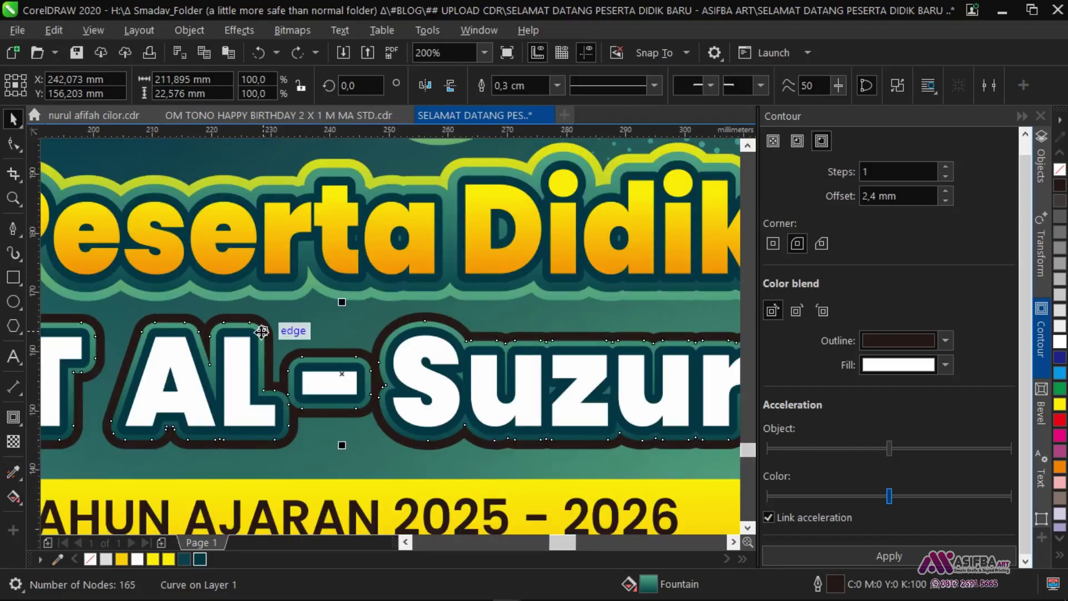
{"action": "scroll", "coordinate": [261, 332], "scroll_direction": "down", "scroll_amount": 1}
{"action": "scroll", "coordinate": [312, 467], "scroll_direction": "down", "scroll_amount": 2}
- Copy the yellow-green gradient of the Calon Peserta Didik Baru line's outer edge onto the outline of the school name's contour
{"action": "left_click", "coordinate": [315, 470]}
{"action": "scroll", "coordinate": [268, 189], "scroll_direction": "up", "scroll_amount": 3}
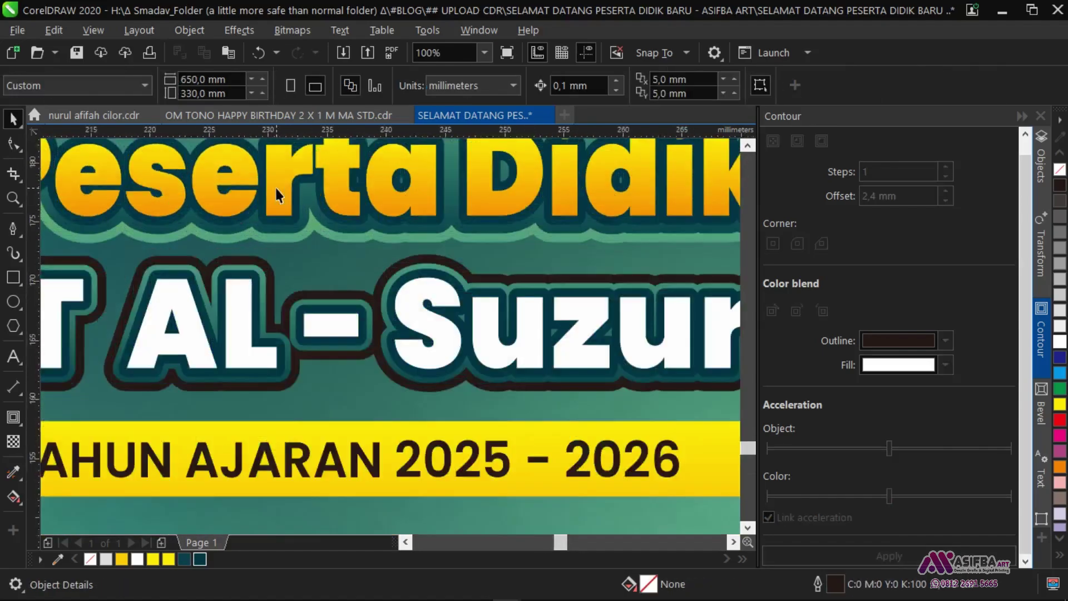
{"action": "left_click", "coordinate": [10, 477]}
{"action": "left_click", "coordinate": [271, 400]}
{"action": "left_click", "coordinate": [245, 490]}
{"action": "scroll", "coordinate": [313, 375], "scroll_direction": "down", "scroll_amount": 3}
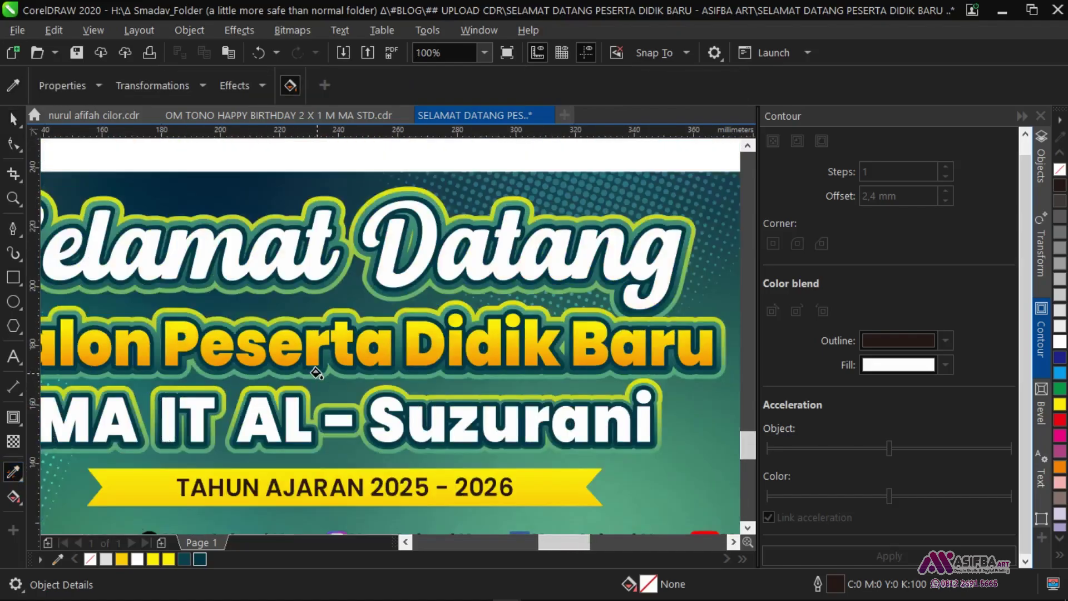
{"action": "key", "text": "space"}
{"action": "scroll", "coordinate": [544, 424], "scroll_direction": "down", "scroll_amount": 1}
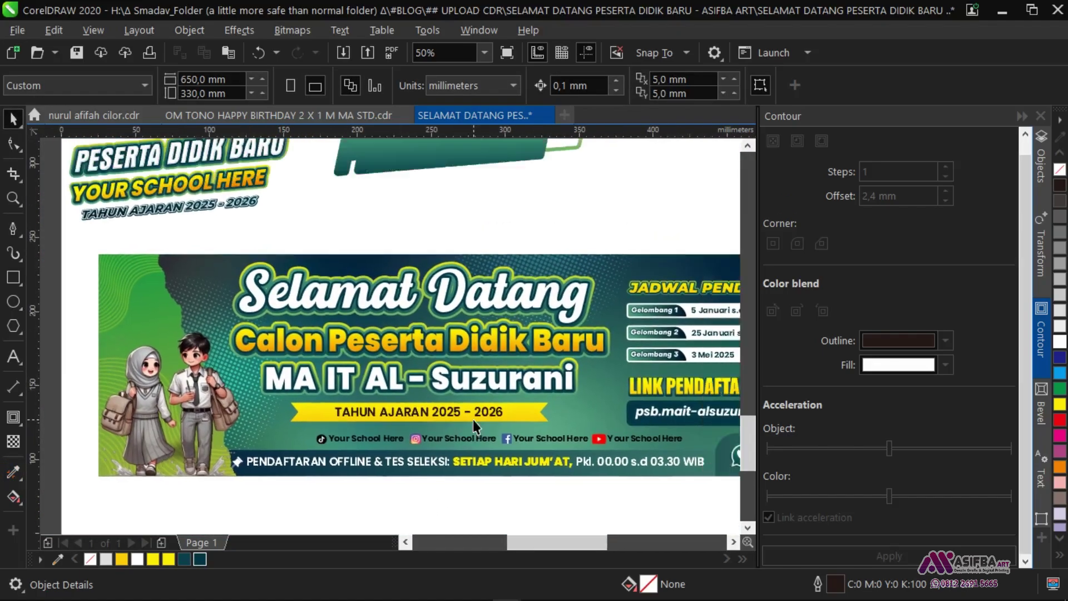
- Add a one-step inside contour to the Selamat Datang text and break it apart from the text
{"action": "left_click", "coordinate": [457, 304]}
{"action": "left_click", "coordinate": [13, 420]}
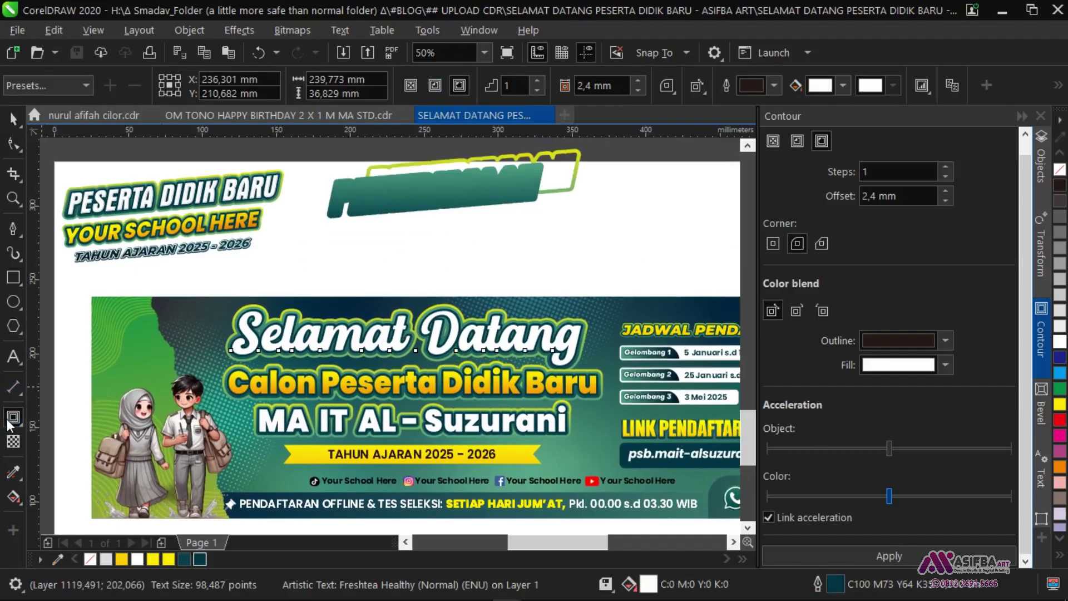
{"action": "scroll", "coordinate": [400, 325], "scroll_direction": "up", "scroll_amount": 2}
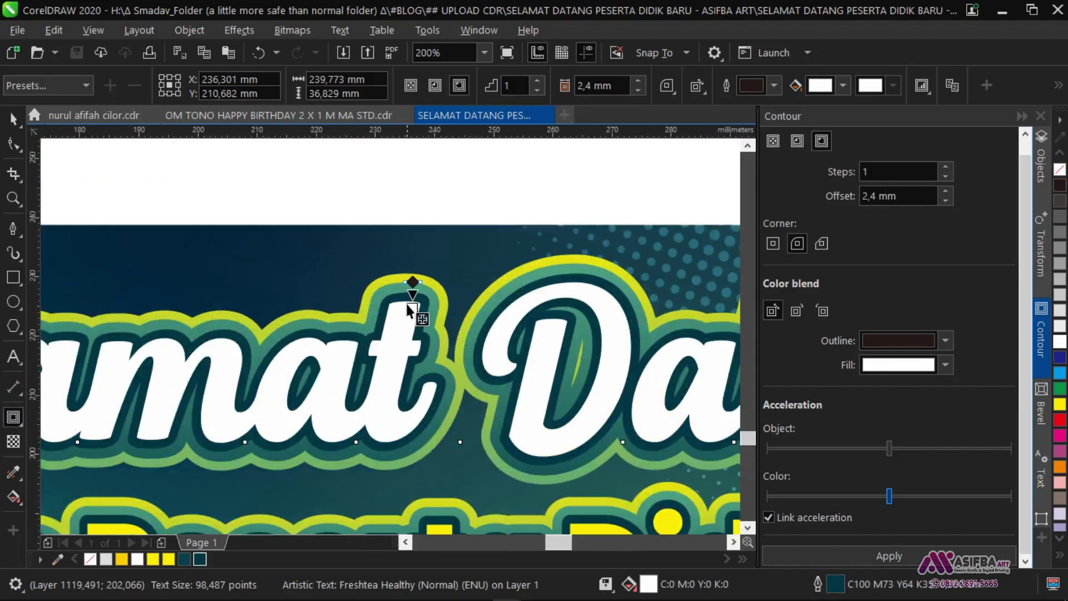
{"action": "left_click_drag", "start_coordinate": [408, 304], "coordinate": [413, 281]}
{"action": "scroll", "coordinate": [403, 318], "scroll_direction": "up", "scroll_amount": 1}
{"action": "key", "text": "ctrl+z"}
{"action": "left_click_drag", "start_coordinate": [404, 321], "coordinate": [417, 252]}
{"action": "key", "text": "ctrl+k"}
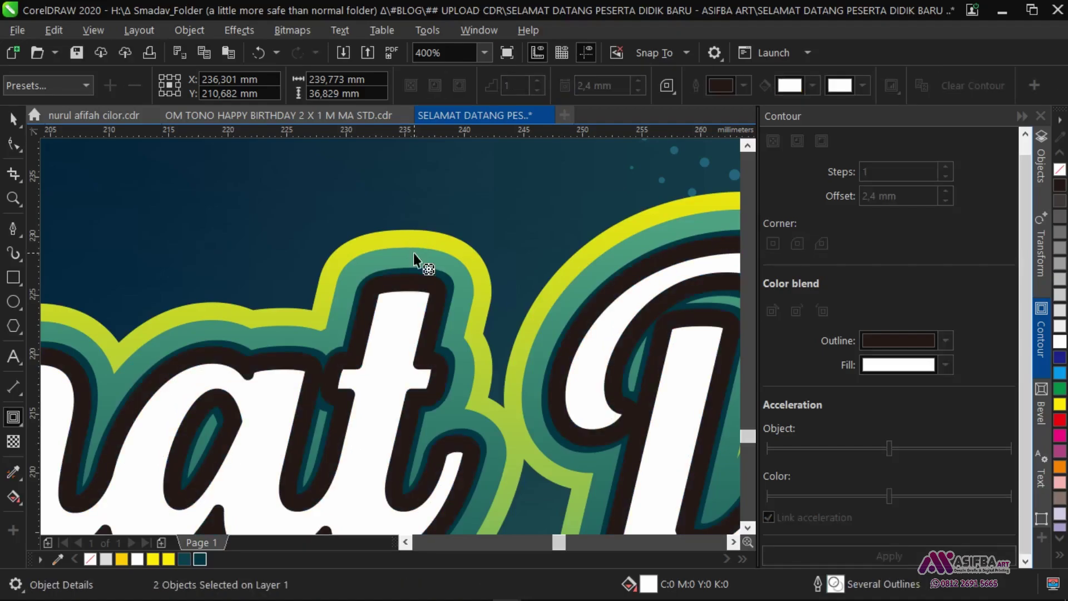
- Fill the inner contour of Selamat Datang with yellow, without an outline, and save the document
{"action": "scroll", "coordinate": [413, 254], "scroll_direction": "down", "scroll_amount": 2}
{"action": "key", "text": "space"}
{"action": "key", "text": "Escape"}
{"action": "left_click", "coordinate": [406, 301]}
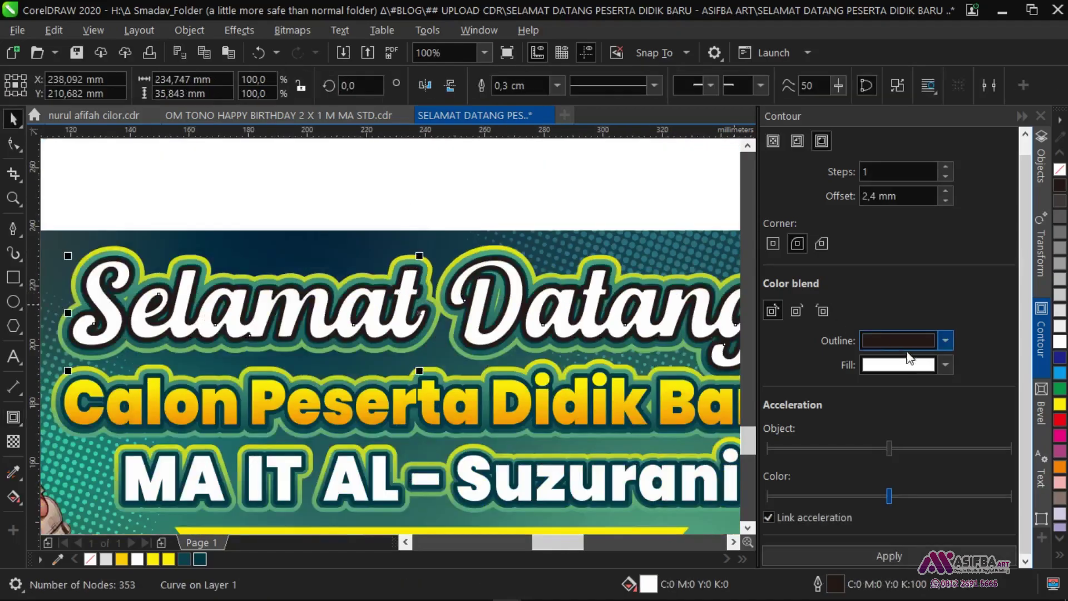
{"action": "left_click", "coordinate": [1059, 404]}
{"action": "right_click", "coordinate": [1059, 169]}
{"action": "left_click_drag", "start_coordinate": [563, 289], "coordinate": [412, 295]}
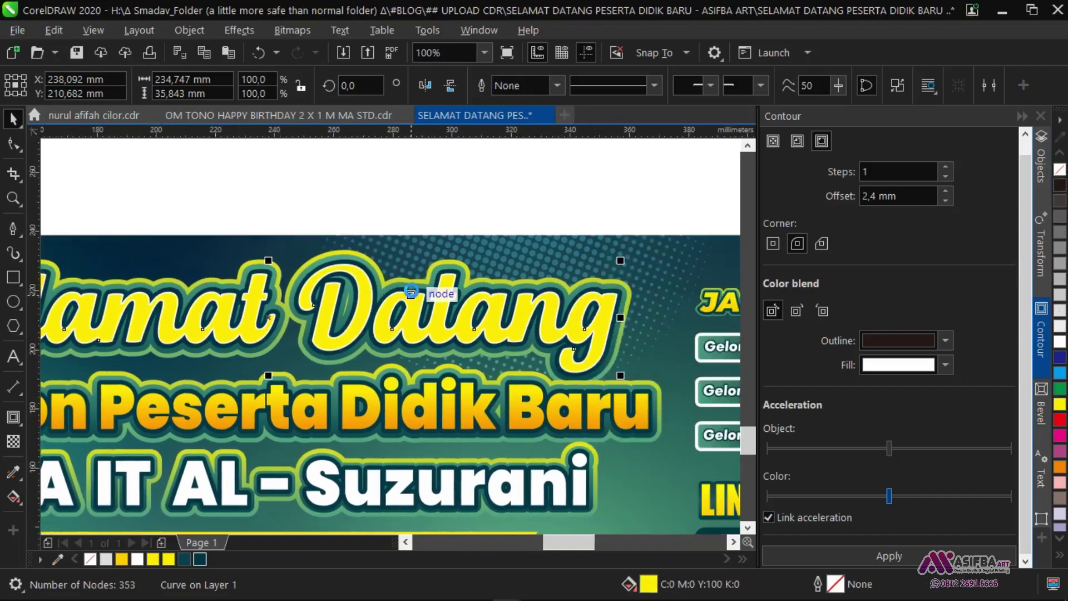
{"action": "key", "text": "ctrl+s"}
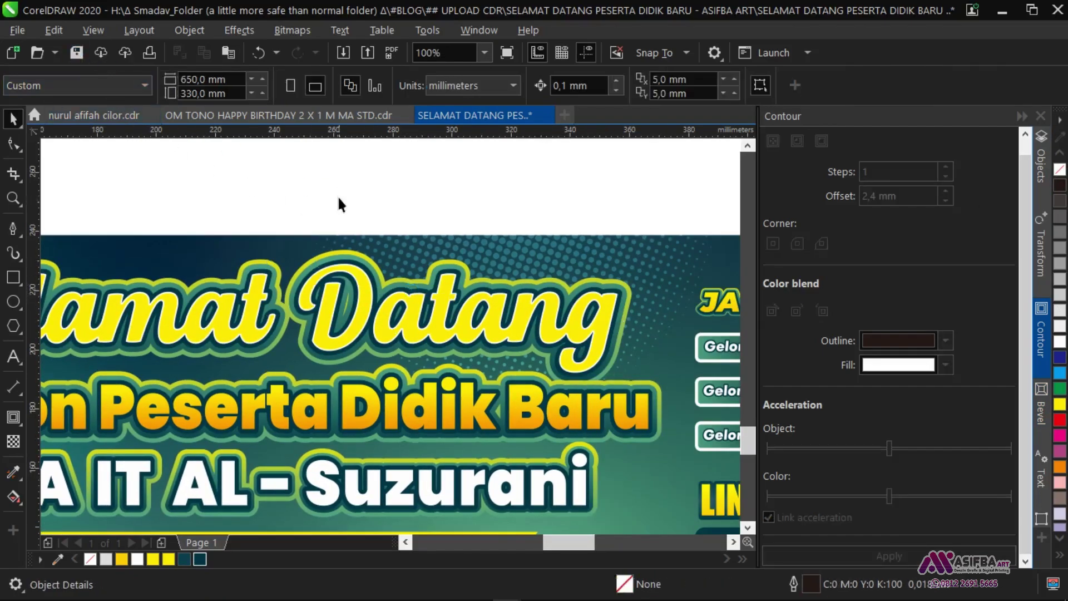
- Place a duplicate of the yellow inner lettering about 0.6 mm left and 1.3 mm up, and fill it red
{"action": "scroll", "coordinate": [599, 338], "scroll_direction": "up", "scroll_amount": 5}
{"action": "left_click_drag", "start_coordinate": [600, 338], "coordinate": [585, 308]}
{"action": "right_click", "coordinate": [585, 308]}
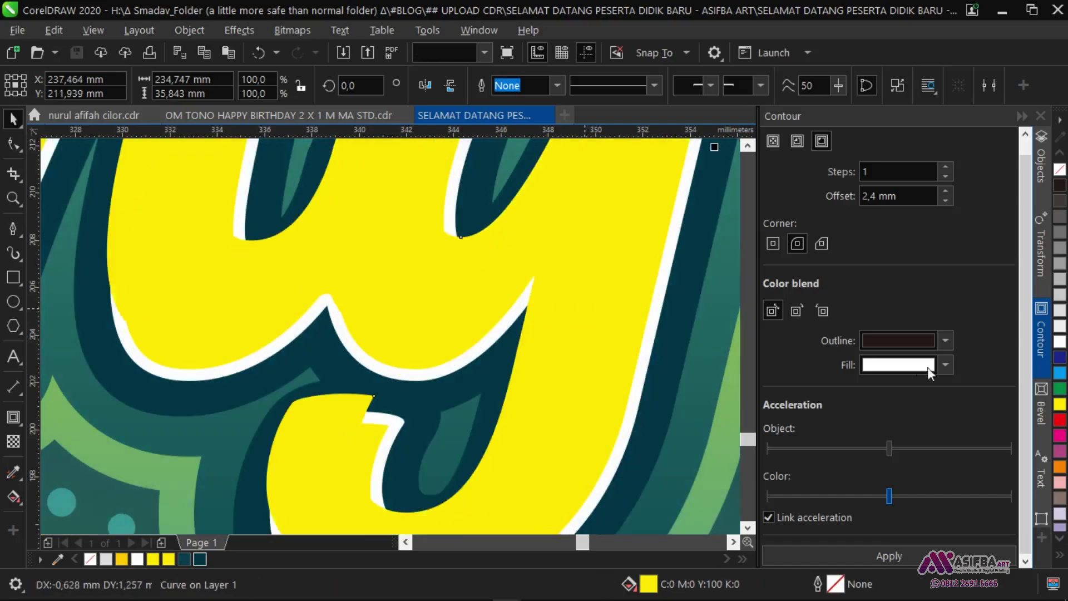
{"action": "left_click", "coordinate": [1060, 420]}
- Trim the yellow Selamat Datang lettering with the red duplicate and delete the red shape
{"action": "left_click_drag", "start_coordinate": [507, 439], "coordinate": [475, 330]}
{"action": "left_click", "coordinate": [529, 400], "text": "shift"}
{"action": "left_click", "coordinate": [540, 86]}
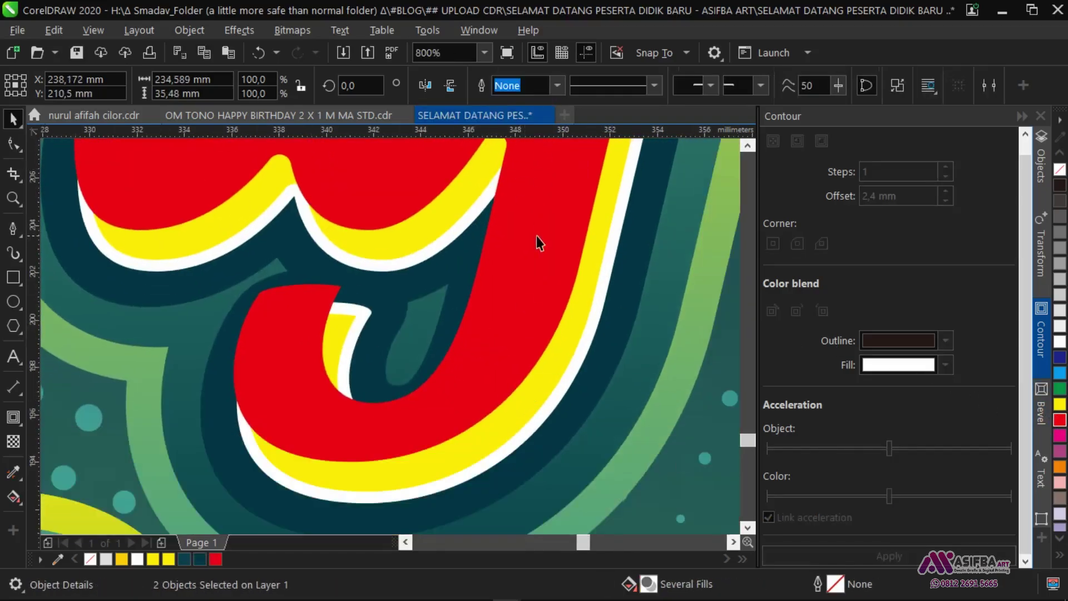
{"action": "left_click", "coordinate": [536, 235]}
{"action": "key", "text": "Delete"}
- Recolour the remaining yellow edge strips inside Selamat Datang to light grey as a subtle shadow
{"action": "scroll", "coordinate": [537, 328], "scroll_direction": "down", "scroll_amount": 2}
{"action": "left_click", "coordinate": [539, 351]}
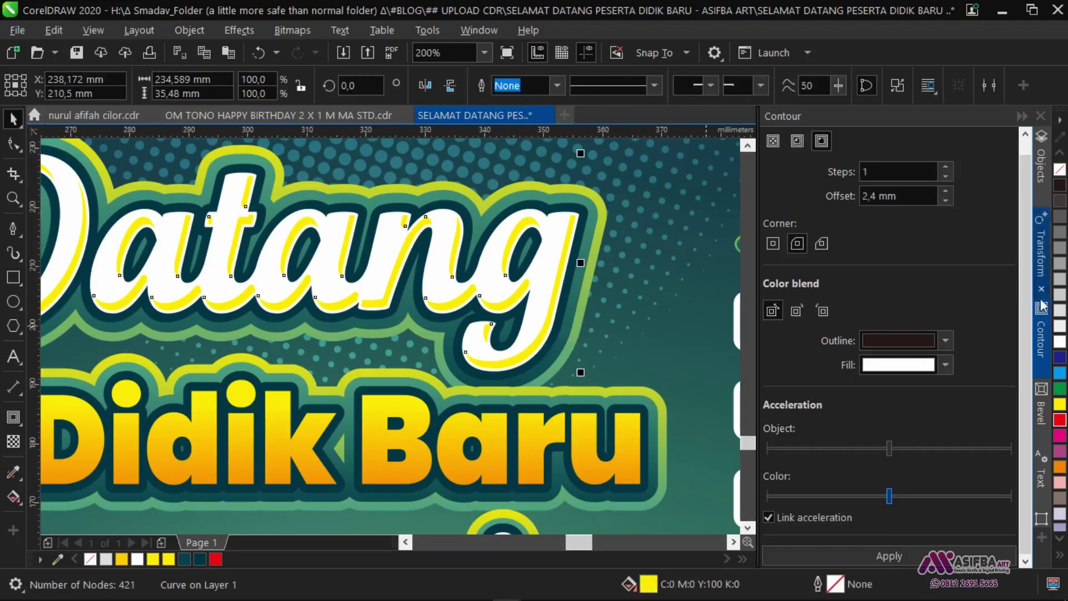
{"action": "scroll", "coordinate": [566, 263], "scroll_direction": "down", "scroll_amount": 1}
{"action": "scroll", "coordinate": [376, 296], "scroll_direction": "down", "scroll_amount": 1}
{"action": "left_click_drag", "start_coordinate": [377, 296], "coordinate": [452, 401]}
{"action": "key", "text": "Escape"}
{"action": "scroll", "coordinate": [422, 331], "scroll_direction": "up", "scroll_amount": 1}
{"action": "scroll", "coordinate": [451, 408], "scroll_direction": "down", "scroll_amount": 1}
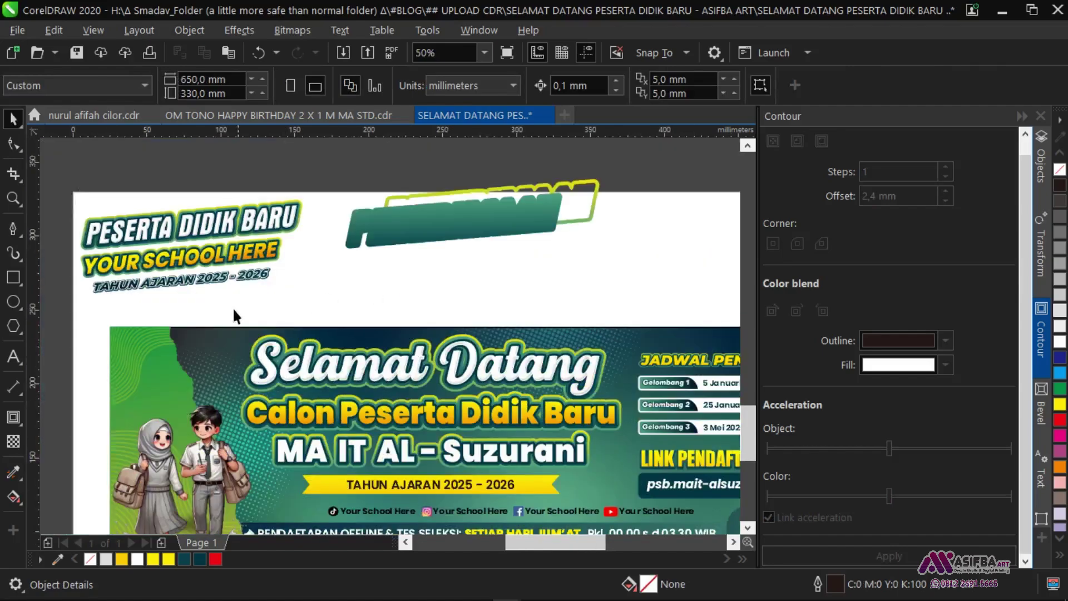
- Reduce the height of the complete Selamat Datang heading with its contours to about 44.6 mm
{"action": "scroll", "coordinate": [493, 378], "scroll_direction": "up", "scroll_amount": 1}
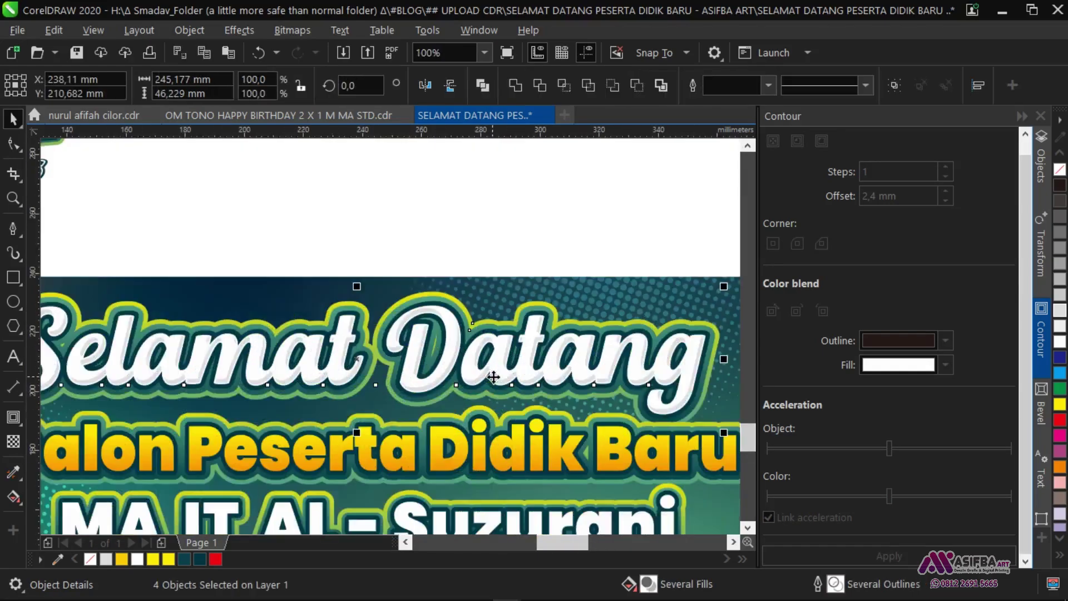
{"action": "left_click_drag", "start_coordinate": [358, 435], "coordinate": [359, 431]}
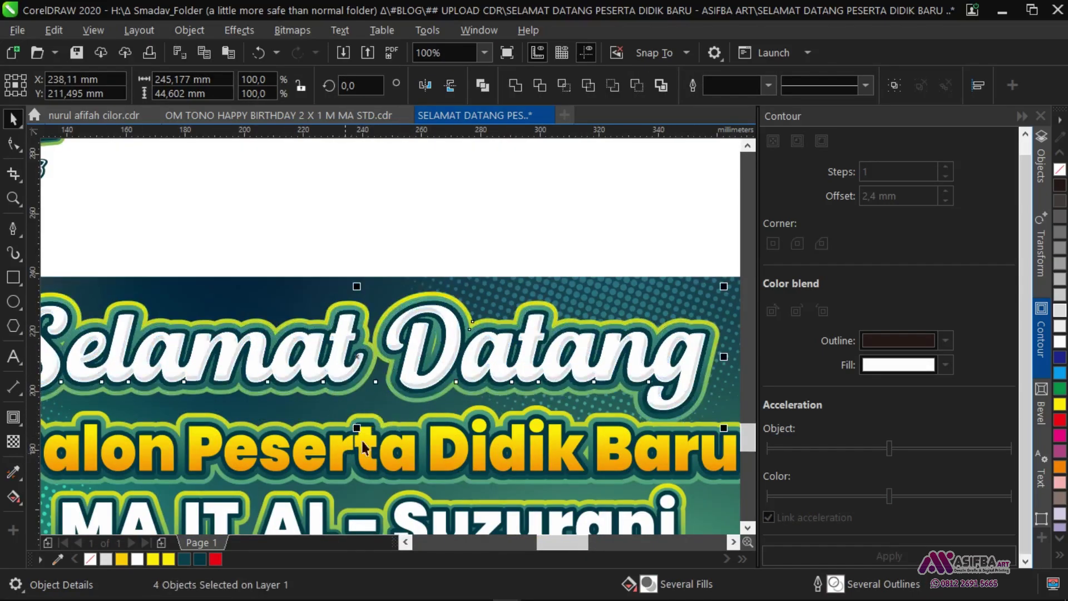
{"action": "left_click_drag", "start_coordinate": [462, 367], "coordinate": [573, 368]}
{"action": "scroll", "coordinate": [467, 289], "scroll_direction": "down", "scroll_amount": 1}
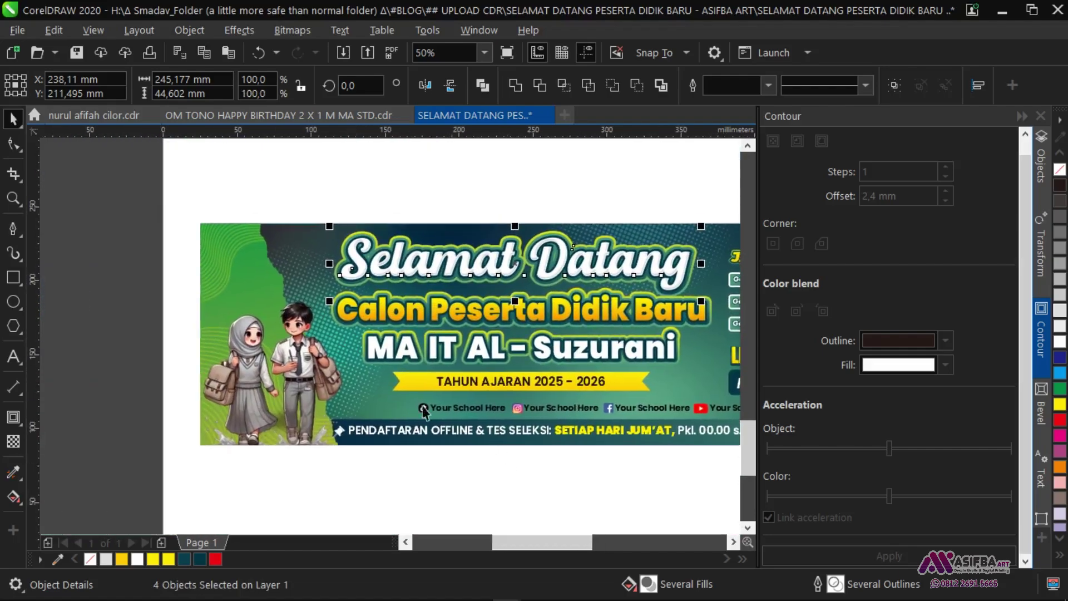
- Move the Calon Peserta Didik Baru line, the school name and the year ribbon down together by about 2.6 mm
{"action": "left_click", "coordinate": [140, 274]}
{"action": "left_click_drag", "start_coordinate": [140, 274], "coordinate": [727, 396]}
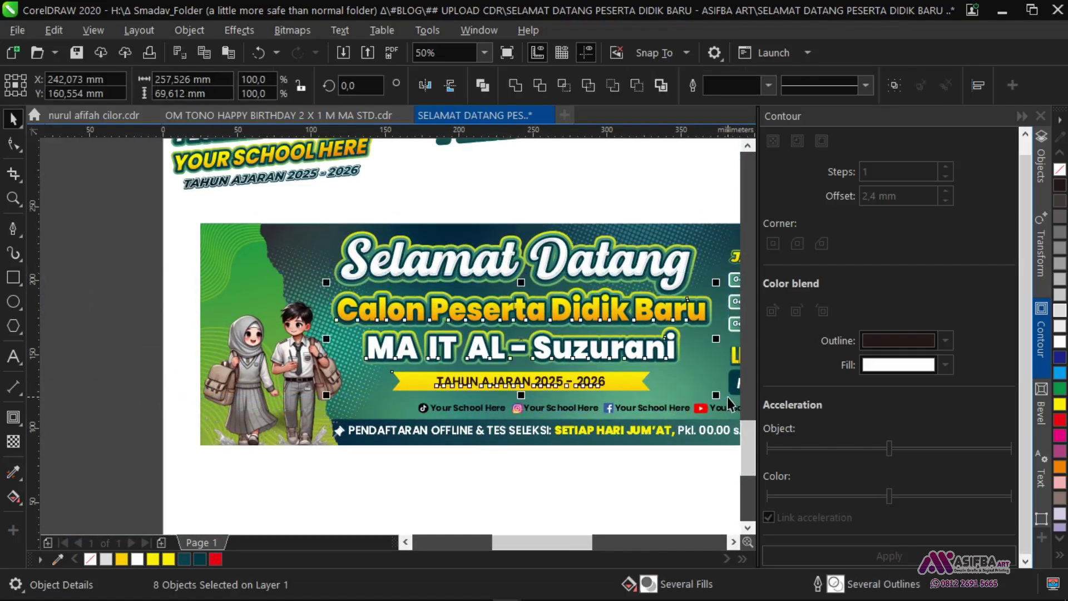
{"action": "scroll", "coordinate": [615, 311], "scroll_direction": "up", "scroll_amount": 4}
{"action": "left_click_drag", "start_coordinate": [424, 307], "coordinate": [423, 324]}
{"action": "scroll", "coordinate": [380, 346], "scroll_direction": "down", "scroll_amount": 1}
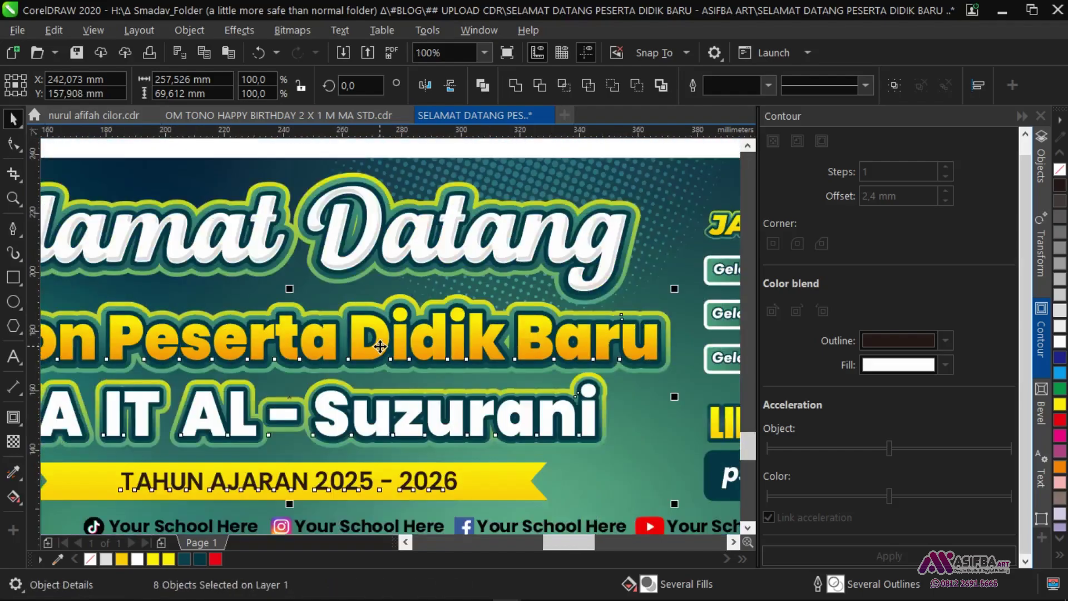
- Move the school name and the Tahun Ajaran ribbon slightly down, away from the Calon Peserta Didik Baru line
{"action": "scroll", "coordinate": [410, 406], "scroll_direction": "down", "scroll_amount": 1}
{"action": "left_click", "coordinate": [370, 483]}
{"action": "left_click_drag", "start_coordinate": [189, 349], "coordinate": [285, 365]}
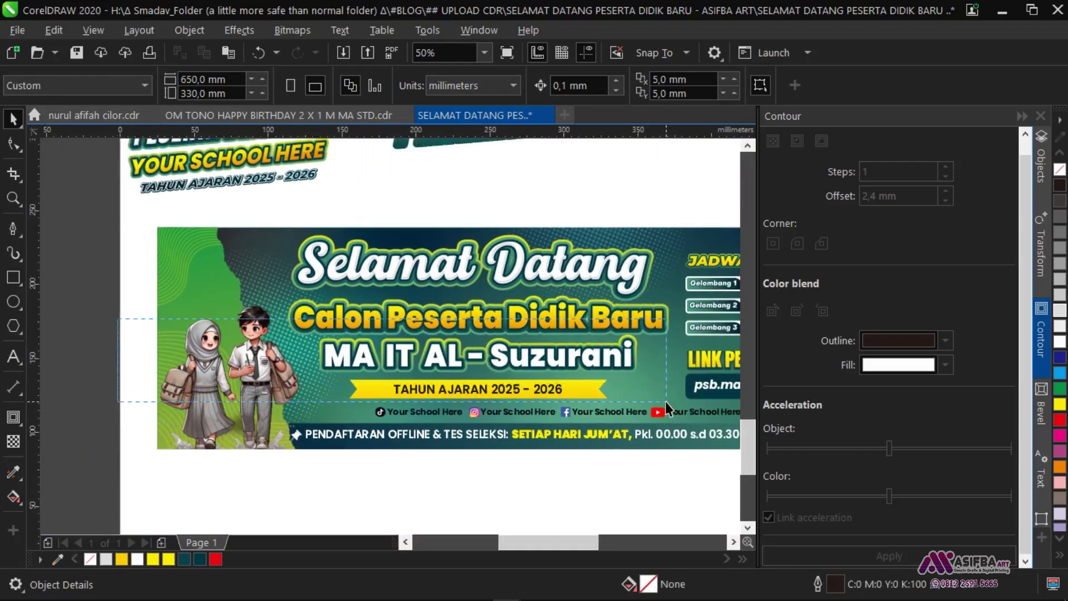
{"action": "left_click_drag", "start_coordinate": [666, 402], "coordinate": [666, 402]}
{"action": "scroll", "coordinate": [568, 365], "scroll_direction": "up", "scroll_amount": 2}
{"action": "left_click_drag", "start_coordinate": [567, 362], "coordinate": [567, 371]}
{"action": "scroll", "coordinate": [568, 360], "scroll_direction": "down", "scroll_amount": 2}
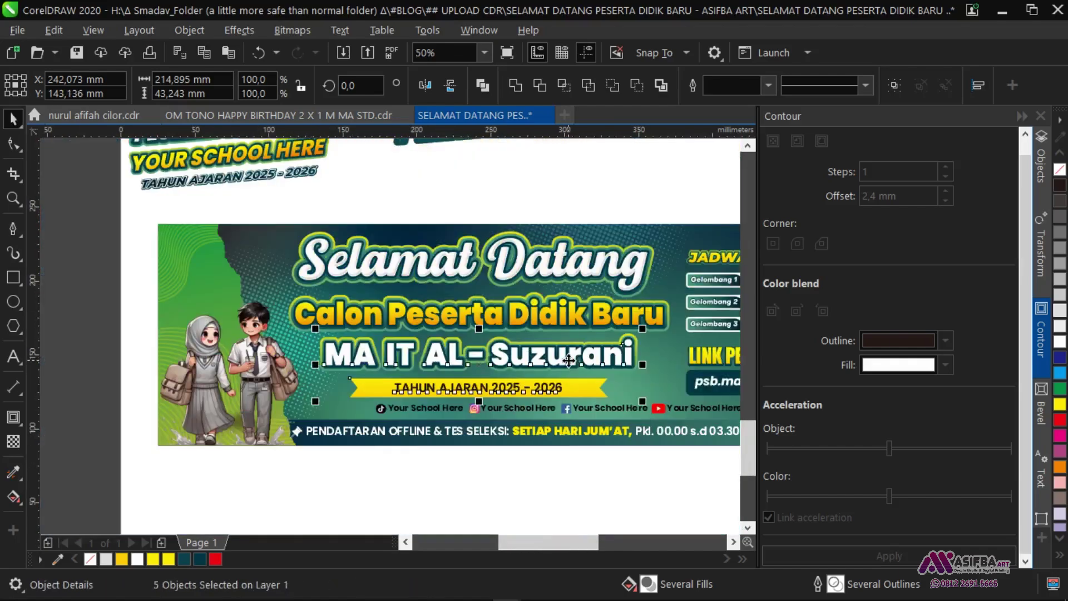
- Add a one-step inside contour to the Calon Peserta Didik Baru text and break it apart from the text
{"action": "left_click", "coordinate": [510, 461]}
{"action": "scroll", "coordinate": [536, 323], "scroll_direction": "up", "scroll_amount": 2}
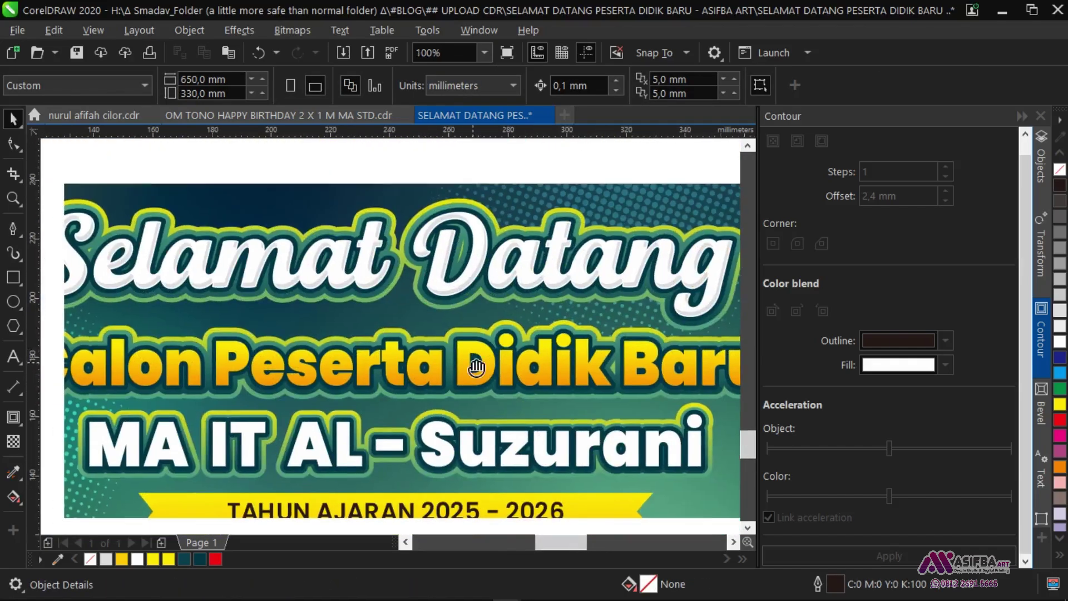
{"action": "left_click", "coordinate": [461, 370]}
{"action": "left_click", "coordinate": [14, 497]}
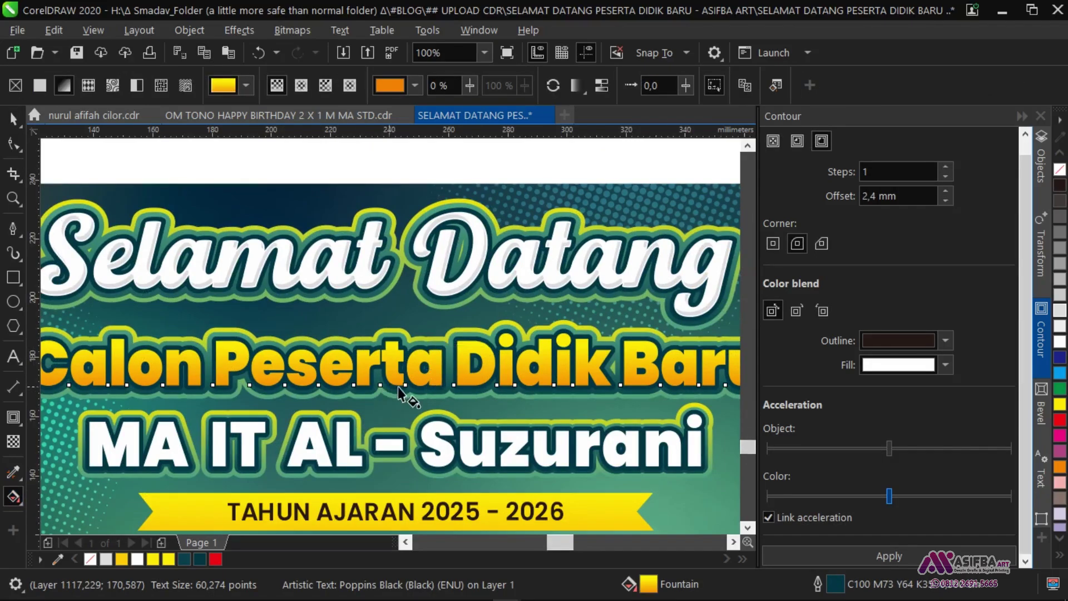
{"action": "scroll", "coordinate": [392, 384], "scroll_direction": "up", "scroll_amount": 2}
{"action": "left_click", "coordinate": [475, 420]}
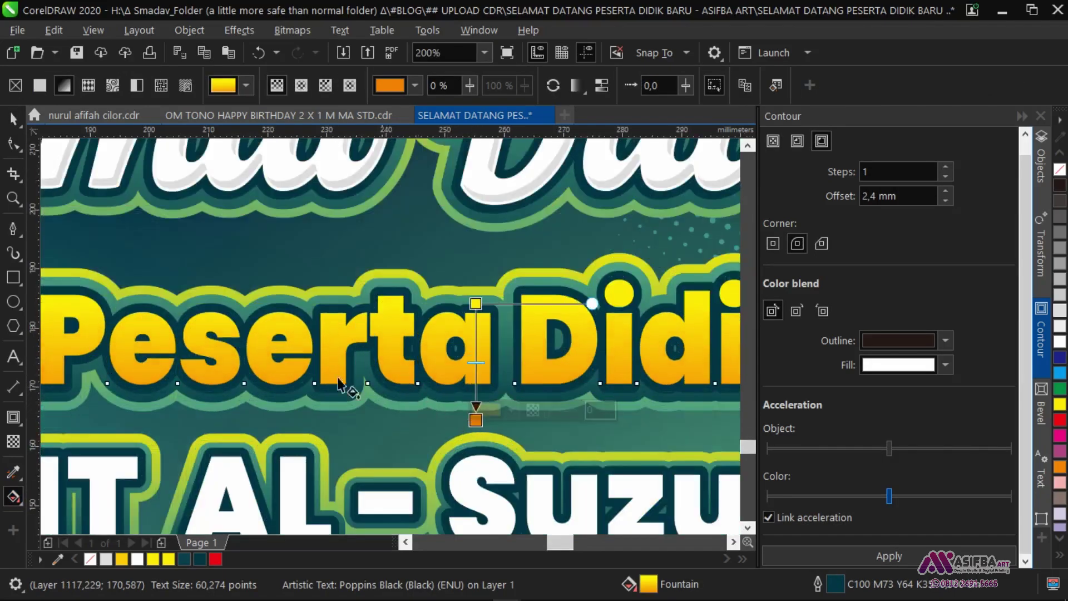
{"action": "left_click", "coordinate": [13, 417]}
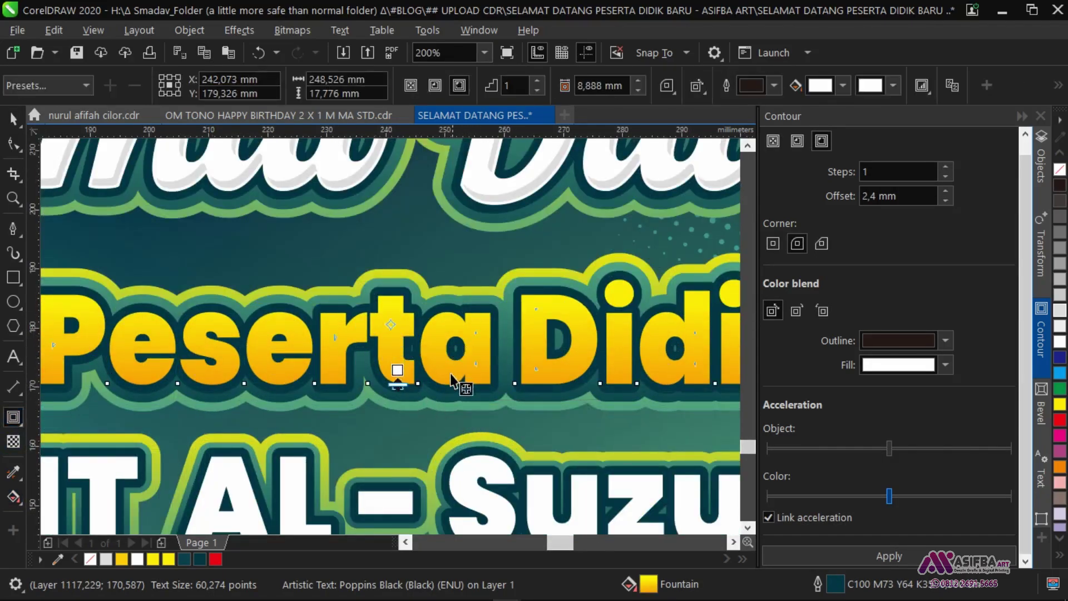
{"action": "mouse_move", "coordinate": [451, 378]}
{"action": "left_mouse_down"}
{"action": "mouse_move", "coordinate": [461, 394]}
{"action": "mouse_move", "coordinate": [445, 384]}
{"action": "left_mouse_up"}
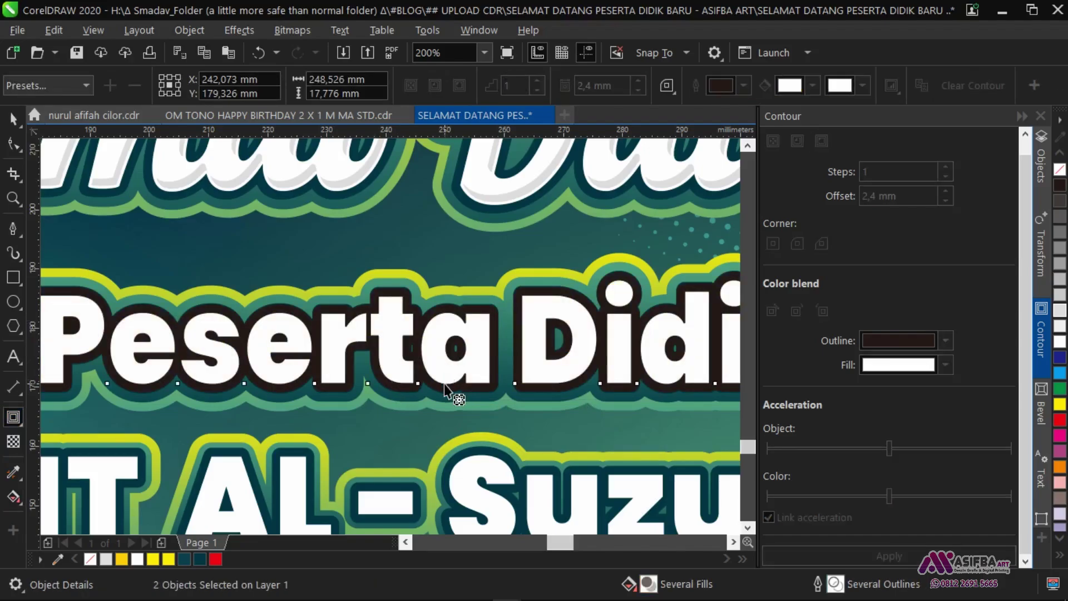
- Remove the outline from the inner contour of Calon Peserta Didik Baru and fill it with orange (C0 M60 Y100 K0)
{"action": "scroll", "coordinate": [444, 382], "scroll_direction": "down", "scroll_amount": 4}
{"action": "key", "text": "space"}
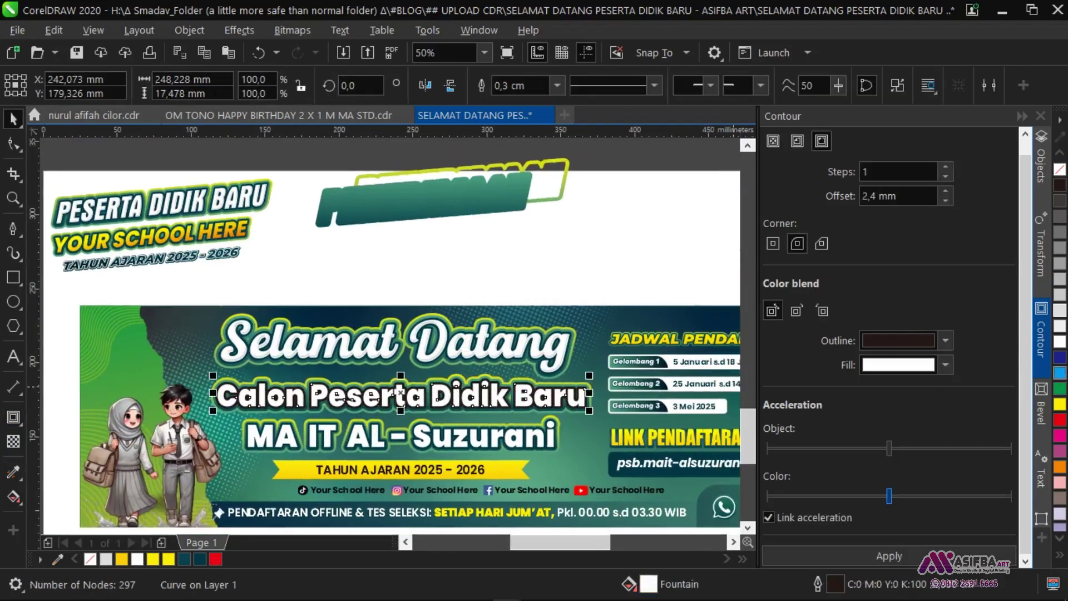
{"action": "right_click", "coordinate": [1060, 170]}
{"action": "left_click", "coordinate": [1060, 293]}
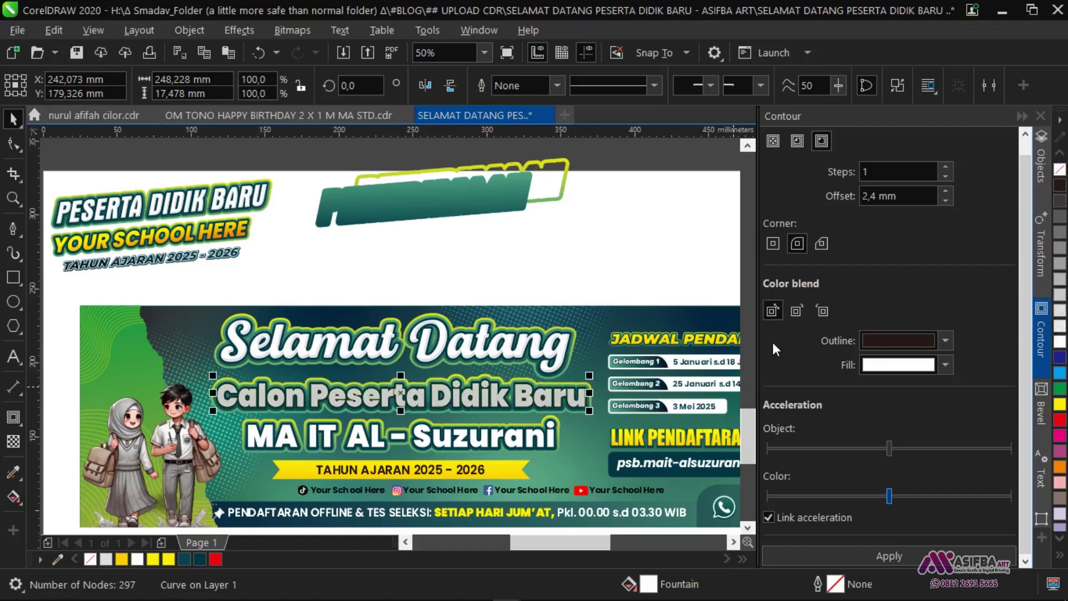
{"action": "scroll", "coordinate": [581, 401], "scroll_direction": "up", "scroll_amount": 5}
{"action": "scroll", "coordinate": [582, 400], "scroll_direction": "up", "scroll_amount": 1}
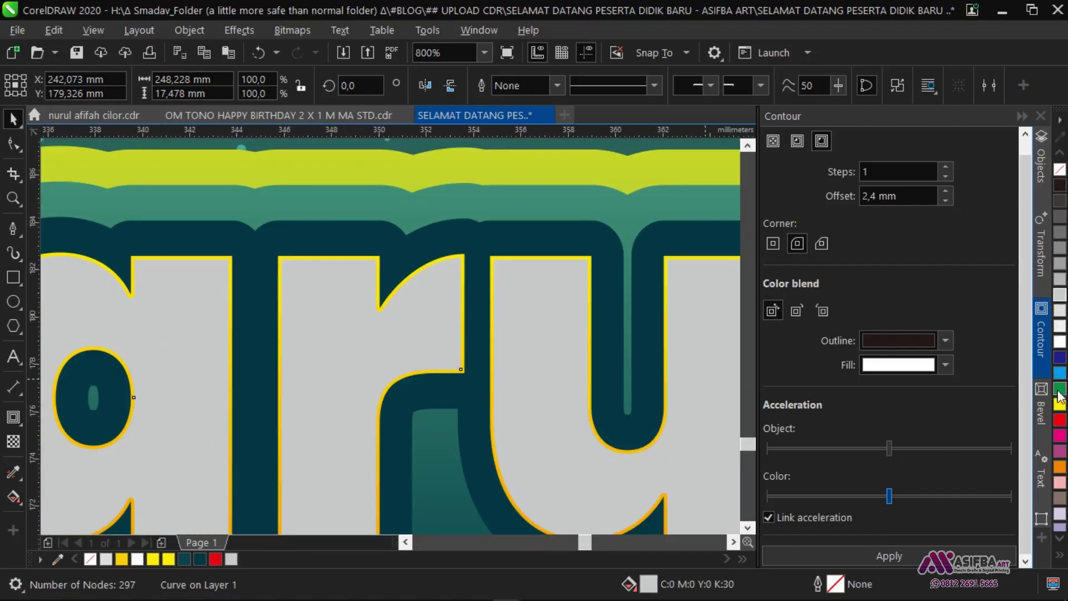
{"action": "left_click", "coordinate": [1059, 466]}
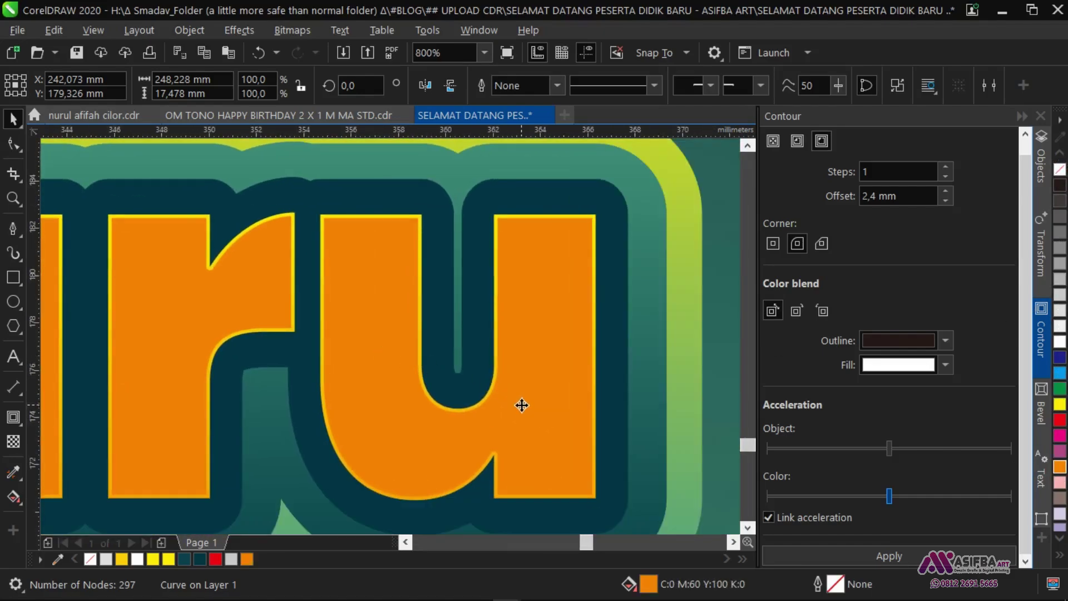
- Trim the orange inner contour of Calon Peserta Didik Baru with a red copy offset slightly up and left, and delete the copy
{"action": "left_click_drag", "start_coordinate": [522, 405], "coordinate": [501, 393]}
{"action": "left_click", "coordinate": [1060, 421]}
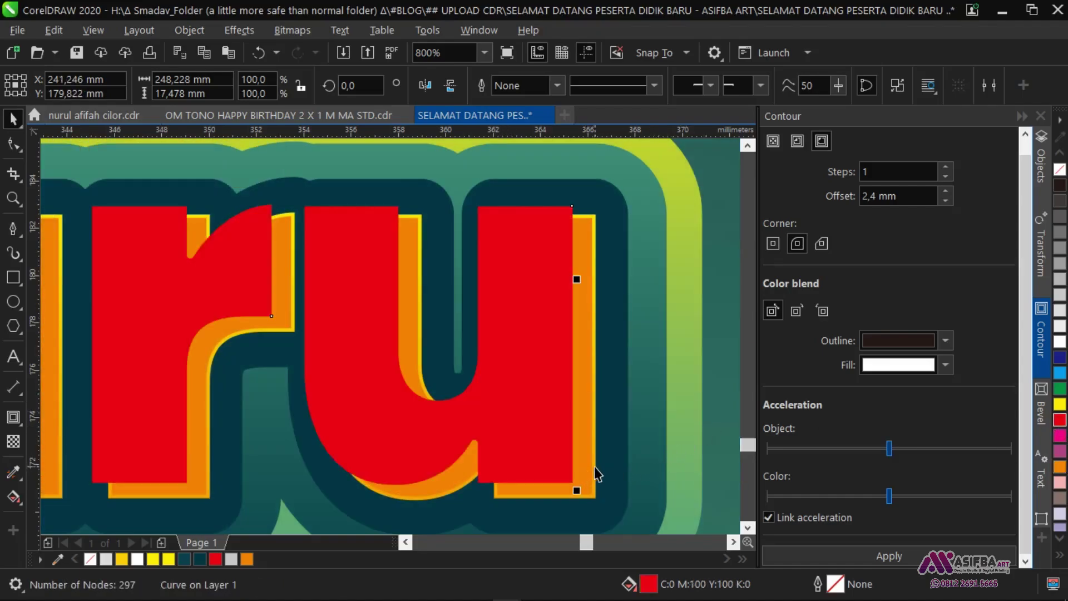
{"action": "left_click", "coordinate": [591, 466], "text": "shift"}
{"action": "scroll", "coordinate": [532, 418], "scroll_direction": "up", "scroll_amount": 1}
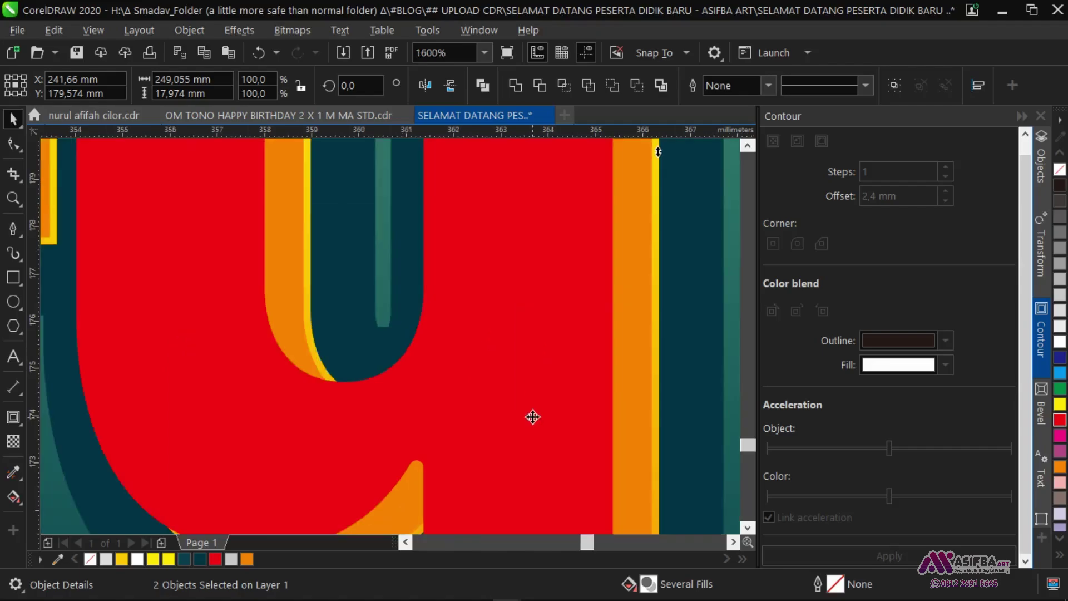
{"action": "left_click_drag", "start_coordinate": [532, 418], "coordinate": [553, 419]}
{"action": "scroll", "coordinate": [538, 402], "scroll_direction": "down", "scroll_amount": 2}
{"action": "key", "text": "ctrl+z"}
{"action": "scroll", "coordinate": [553, 424], "scroll_direction": "up", "scroll_amount": 2}
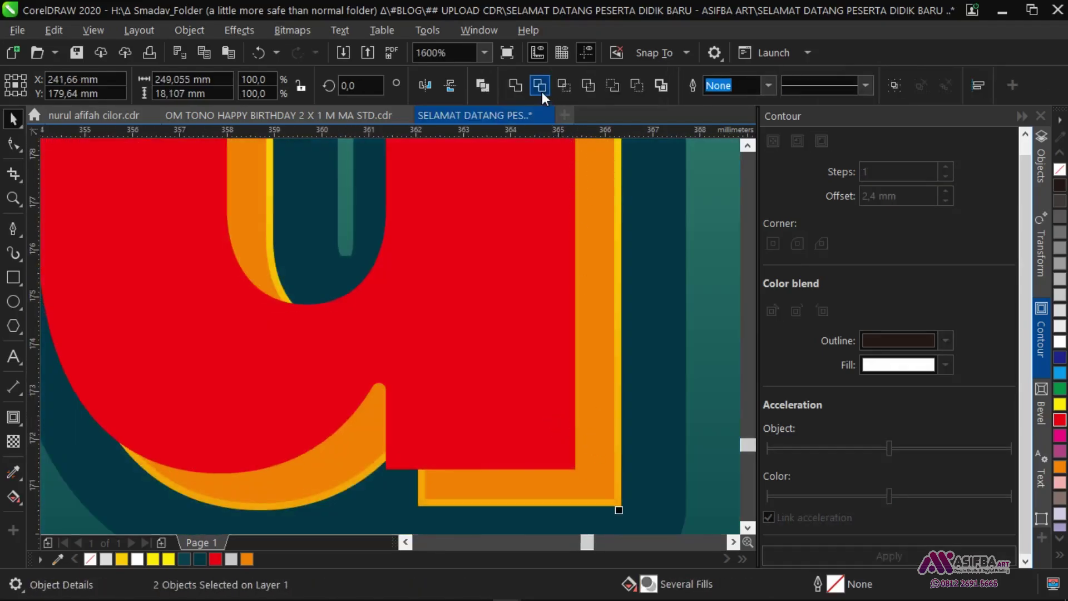
{"action": "left_click", "coordinate": [542, 92]}
{"action": "left_click", "coordinate": [510, 198]}
{"action": "key", "text": "Delete"}
- Apply a vertical linear transparency to the orange shading of Calon Peserta Didik Baru so it fades out toward the top of the letters
{"action": "scroll", "coordinate": [548, 366], "scroll_direction": "down", "scroll_amount": 4}
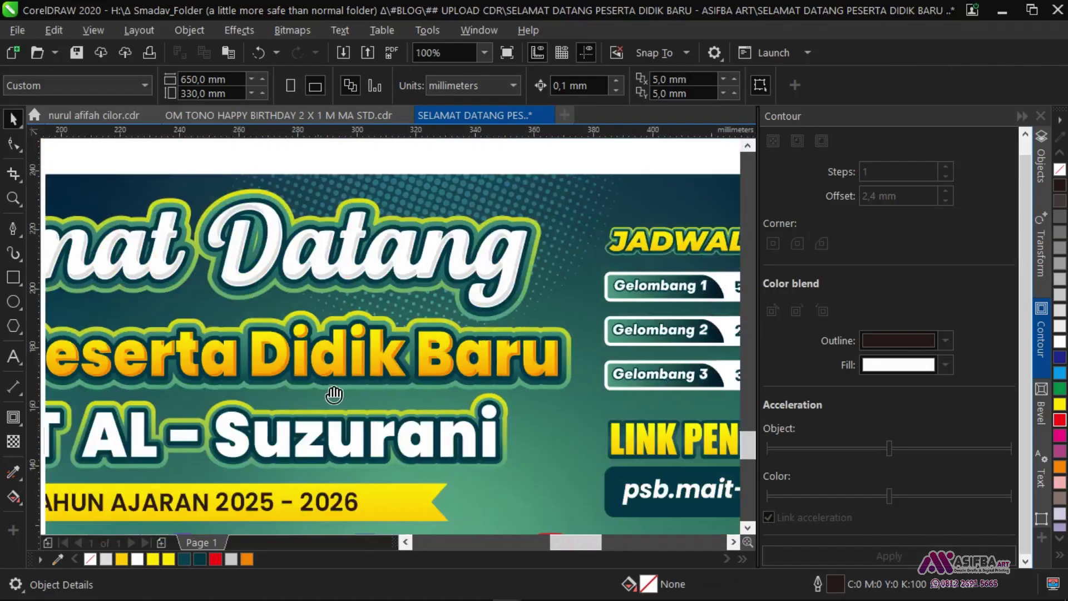
{"action": "scroll", "coordinate": [334, 394], "scroll_direction": "down", "scroll_amount": 3}
{"action": "scroll", "coordinate": [495, 379], "scroll_direction": "up", "scroll_amount": 4}
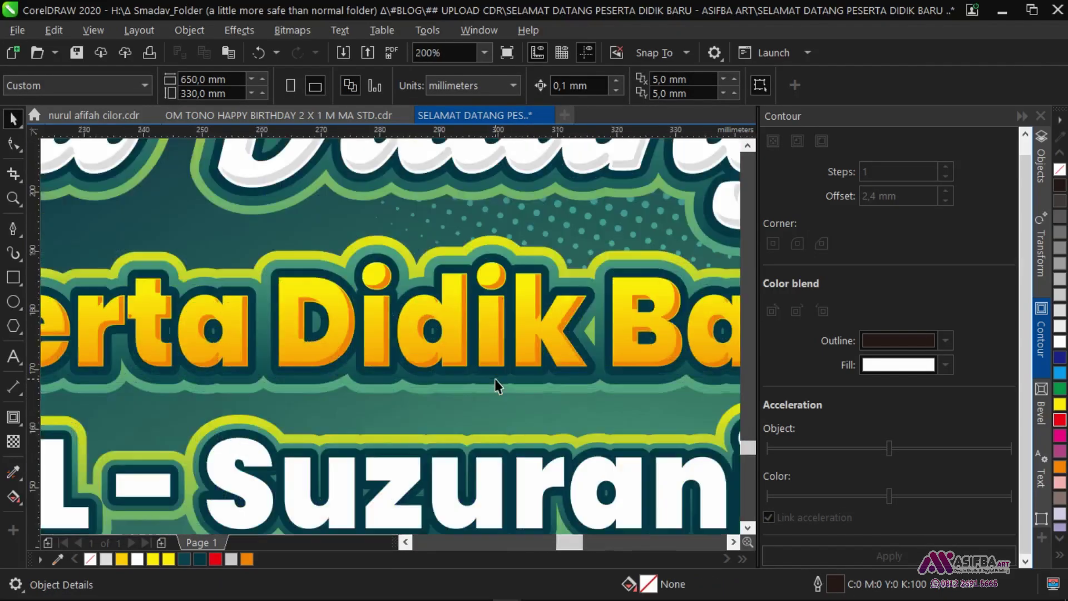
{"action": "left_click", "coordinate": [498, 336]}
{"action": "scroll", "coordinate": [499, 336], "scroll_direction": "up", "scroll_amount": 1}
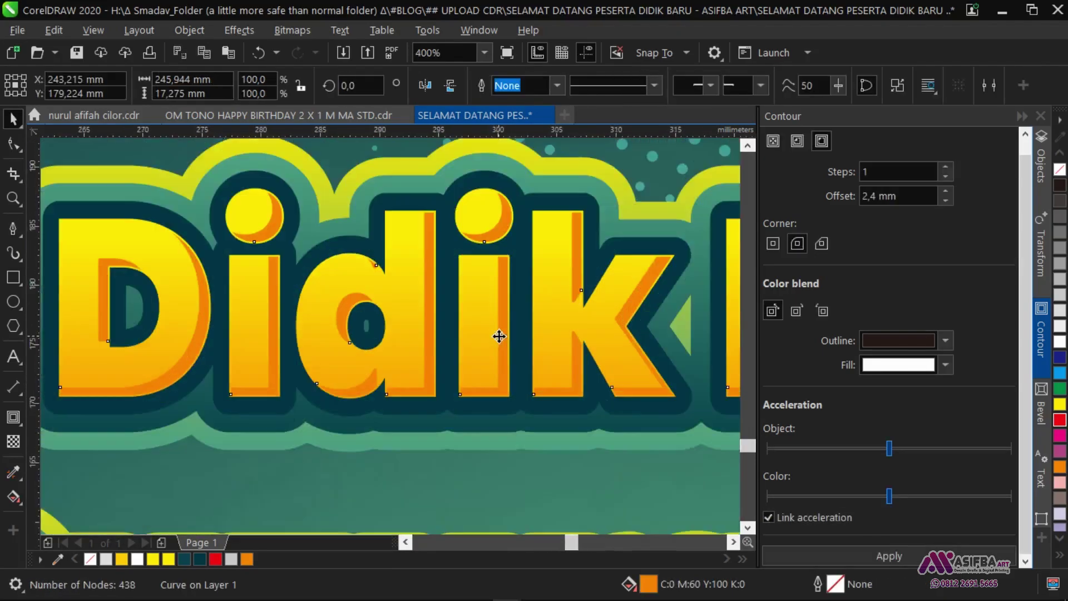
{"action": "left_click", "coordinate": [12, 444]}
{"action": "left_click_drag", "start_coordinate": [268, 313], "coordinate": [276, 186]}
{"action": "left_click_drag", "start_coordinate": [273, 140], "coordinate": [273, 137]}
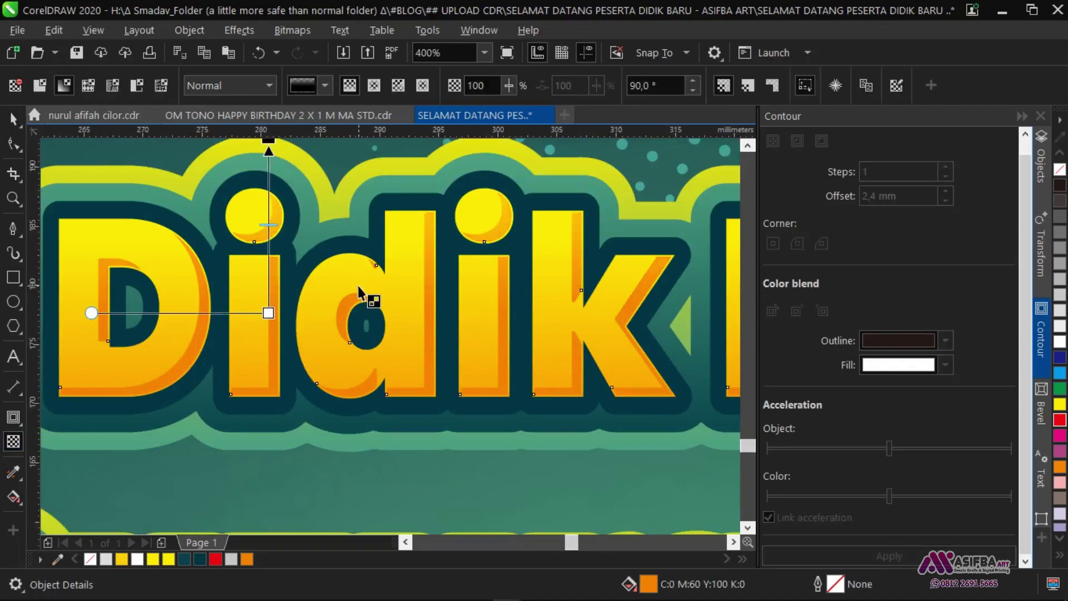
{"action": "scroll", "coordinate": [358, 285], "scroll_direction": "down", "scroll_amount": 1}
{"action": "scroll", "coordinate": [313, 240], "scroll_direction": "up", "scroll_amount": 1}
{"action": "left_click_drag", "start_coordinate": [312, 182], "coordinate": [313, 207]}
{"action": "scroll", "coordinate": [283, 260], "scroll_direction": "down", "scroll_amount": 1}
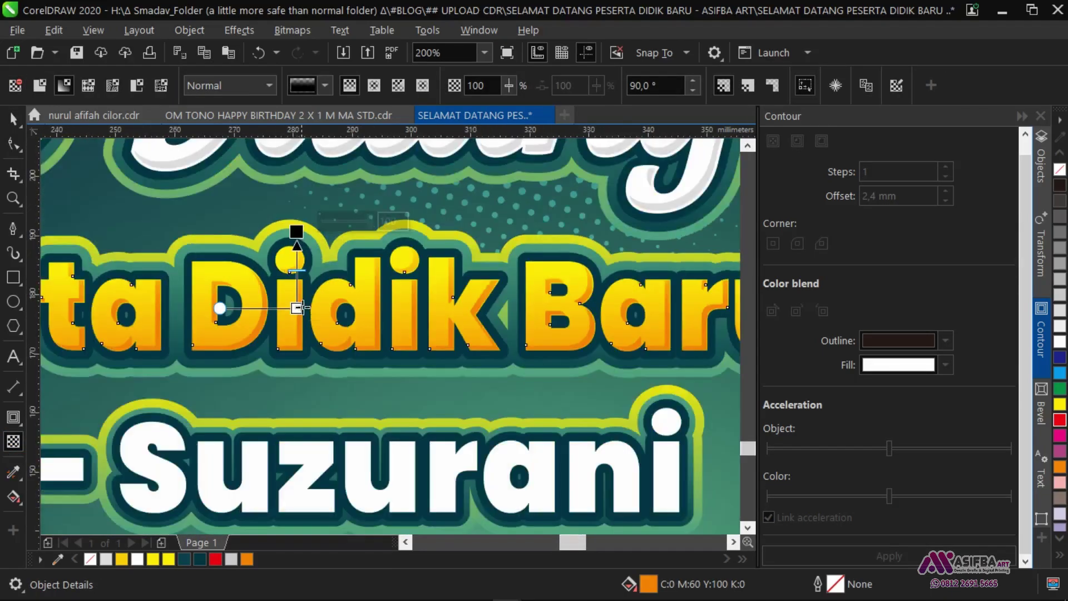
{"action": "left_click_drag", "start_coordinate": [304, 315], "coordinate": [297, 338]}
{"action": "key", "text": "ctrl+z"}
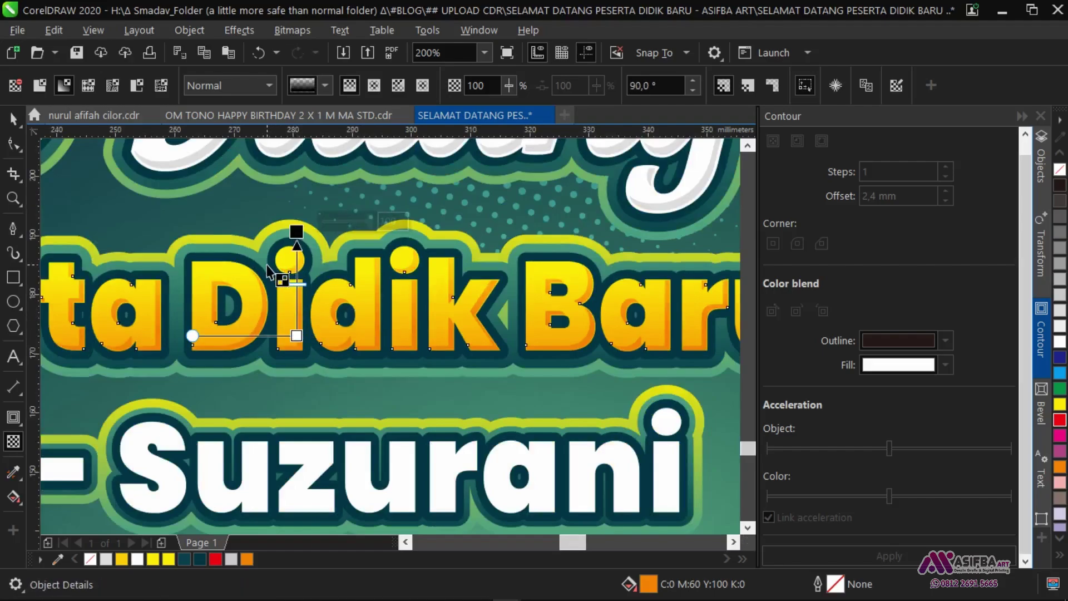
{"action": "scroll", "coordinate": [273, 269], "scroll_direction": "down", "scroll_amount": 2}
{"action": "key", "text": "space"}
{"action": "left_click", "coordinate": [407, 158]}
- Save the document and look over the shading of the heading lines
{"action": "left_click_drag", "start_coordinate": [154, 273], "coordinate": [289, 310]}
{"action": "scroll", "coordinate": [289, 309], "scroll_direction": "up", "scroll_amount": 2}
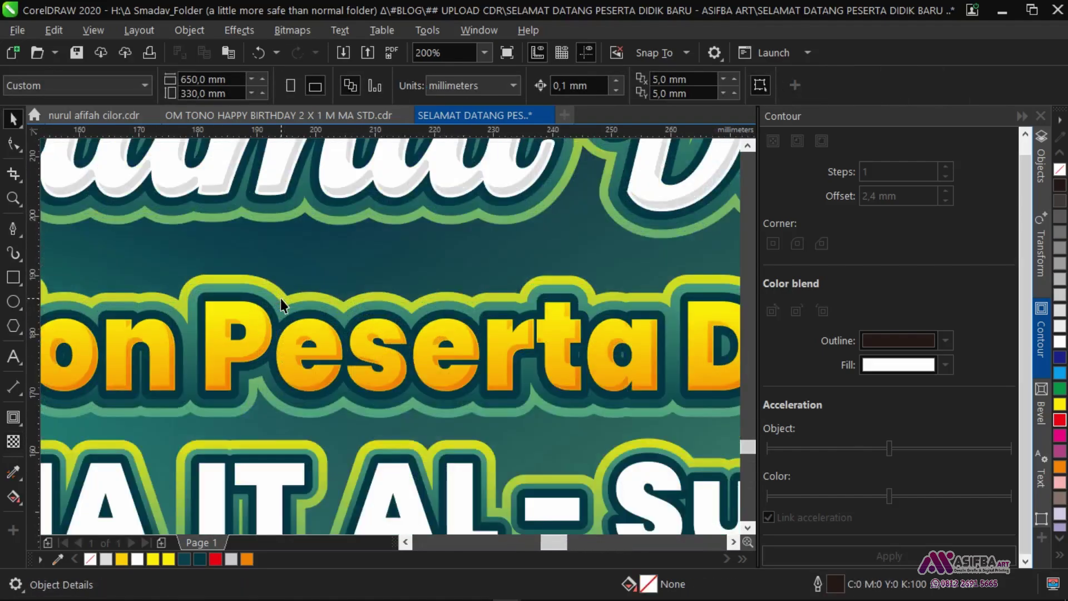
{"action": "scroll", "coordinate": [396, 326], "scroll_direction": "down", "scroll_amount": 1}
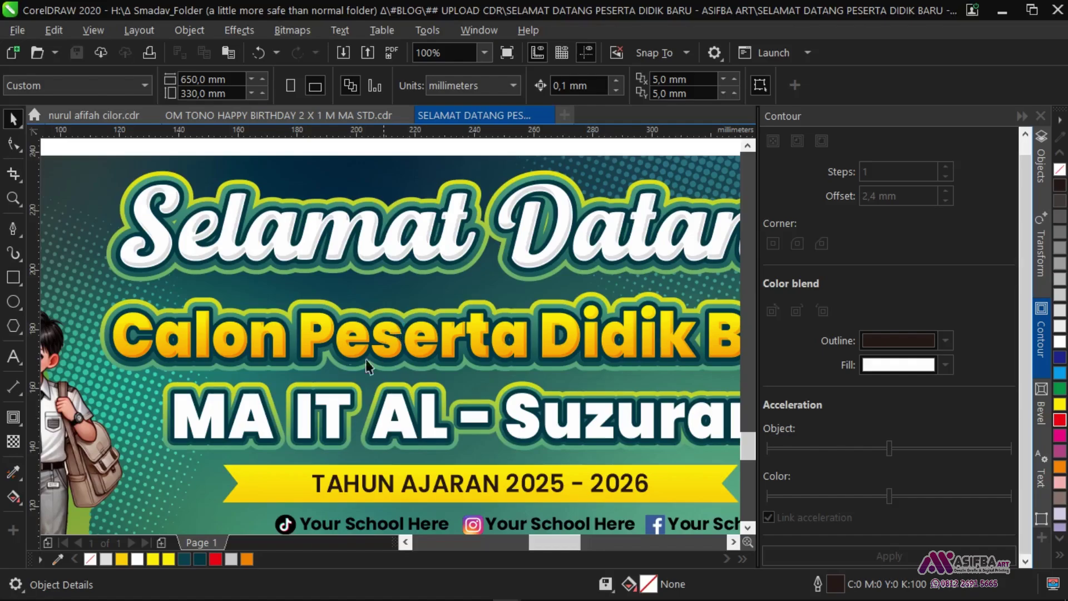
{"action": "scroll", "coordinate": [271, 346], "scroll_direction": "up", "scroll_amount": 1}
{"action": "scroll", "coordinate": [271, 346], "scroll_direction": "down", "scroll_amount": 2}
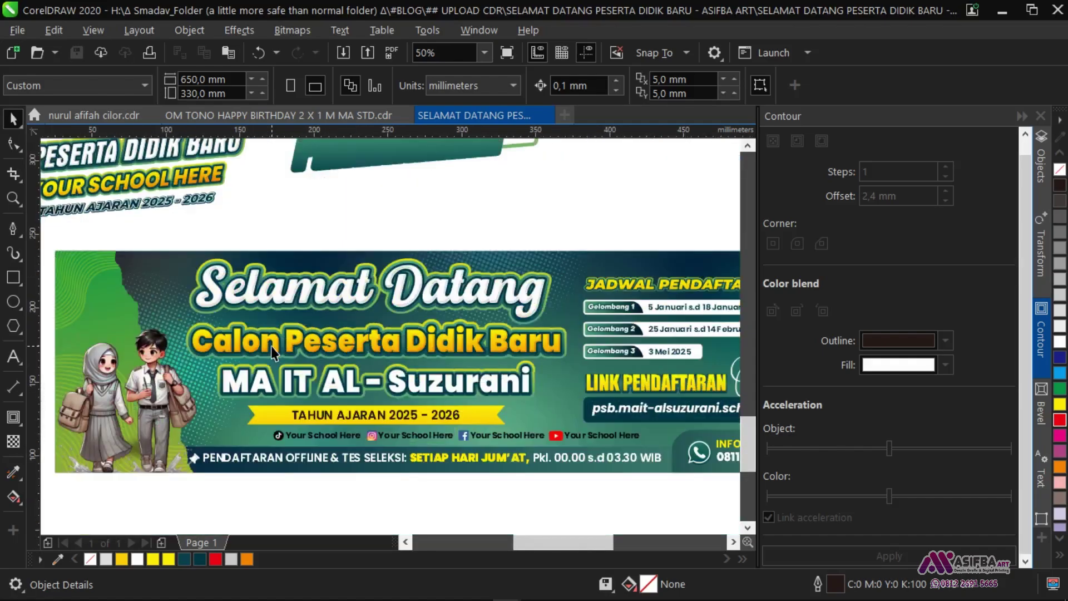
{"action": "scroll", "coordinate": [260, 346], "scroll_direction": "up", "scroll_amount": 2}
{"action": "scroll", "coordinate": [303, 369], "scroll_direction": "down", "scroll_amount": 2}
{"action": "scroll", "coordinate": [301, 422], "scroll_direction": "up", "scroll_amount": 1}
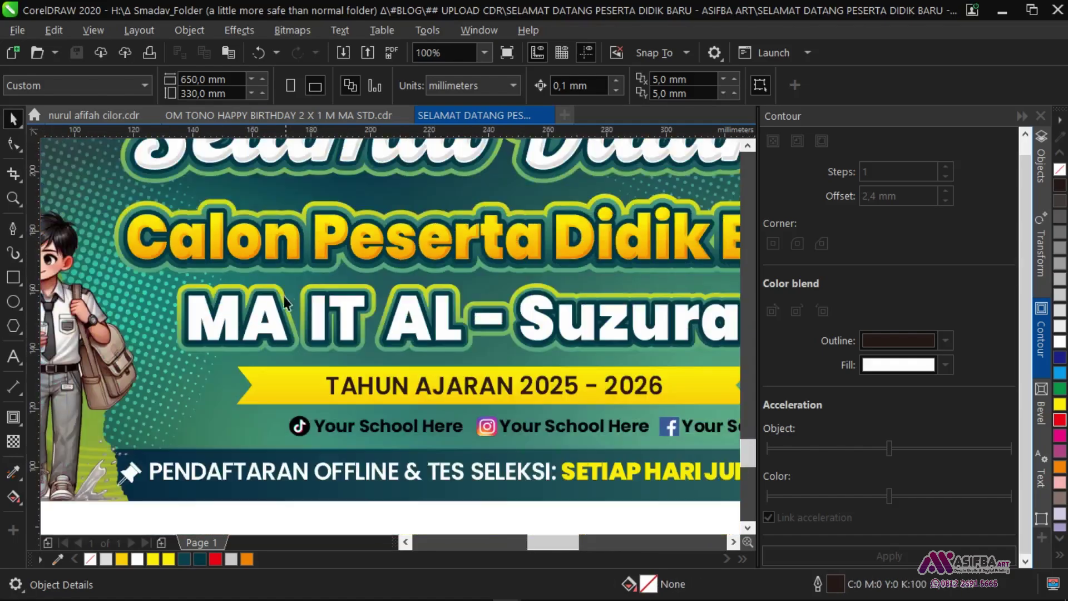
- Add a one-step inside contour with a 0,173 mm offset to MA IT AL - Suzurani and break it apart from the text
{"action": "left_click", "coordinate": [281, 330]}
{"action": "scroll", "coordinate": [279, 330], "scroll_direction": "right", "scroll_amount": 1}
{"action": "left_click", "coordinate": [13, 417]}
{"action": "scroll", "coordinate": [409, 295], "scroll_direction": "up", "scroll_amount": 1}
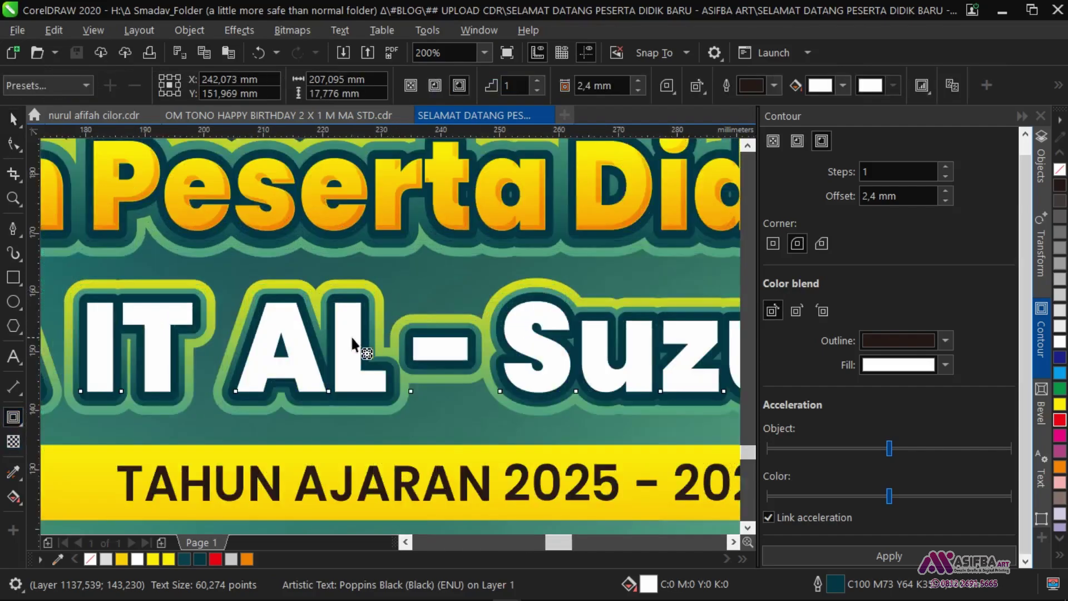
{"action": "left_click_drag", "start_coordinate": [356, 304], "coordinate": [356, 292]}
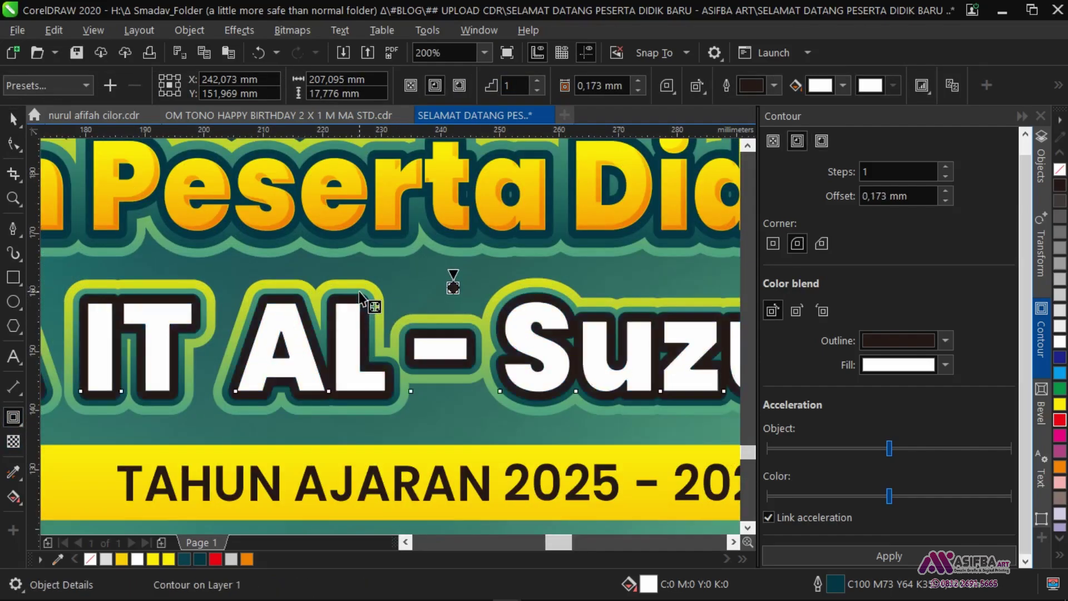
{"action": "key", "text": "ctrl+k"}
{"action": "scroll", "coordinate": [356, 292], "scroll_direction": "down", "scroll_amount": 1}
{"action": "key", "text": "space"}
{"action": "left_click", "coordinate": [375, 432]}
- Remove the outline from the inner contour of MA IT AL - Suzurani and fill it with yellow (C0 M0 Y100 K0)
{"action": "left_click", "coordinate": [348, 318]}
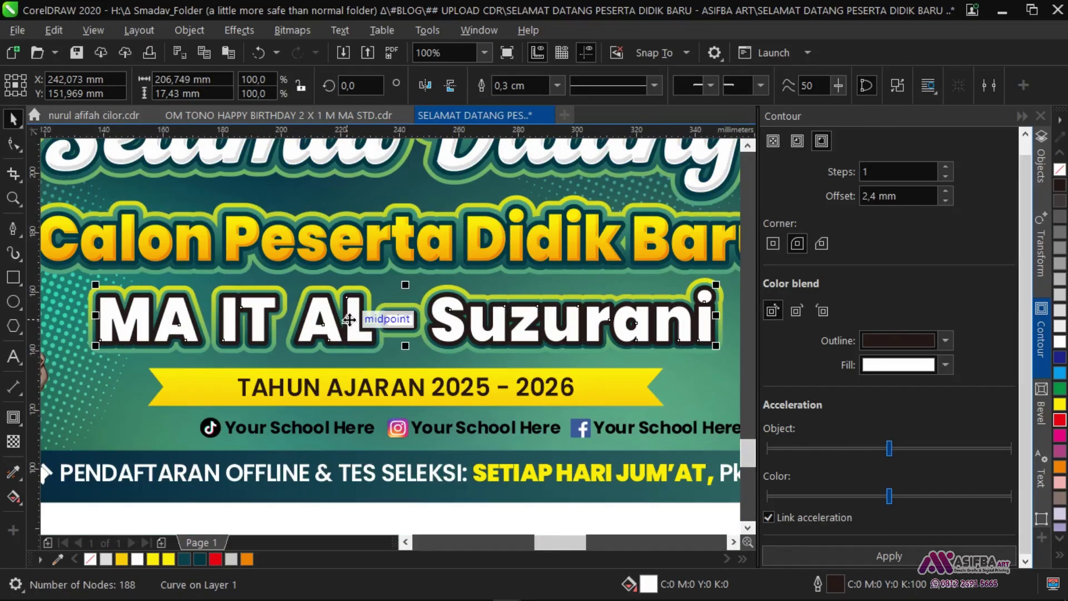
{"action": "left_click", "coordinate": [1060, 173]}
{"action": "left_click", "coordinate": [1040, 161]}
{"action": "scroll", "coordinate": [456, 237], "scroll_direction": "down", "scroll_amount": 3}
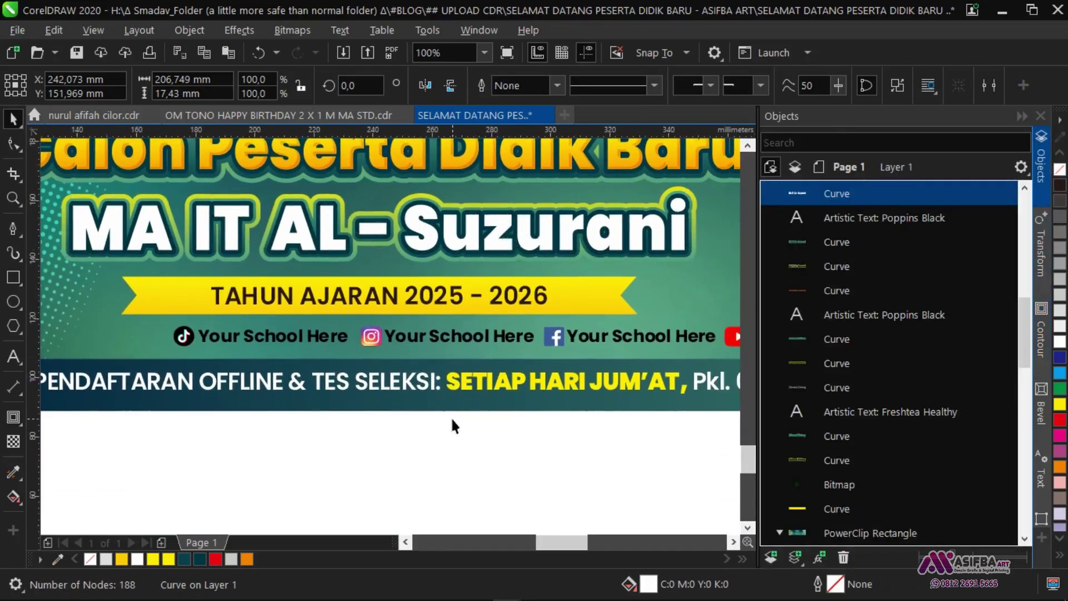
{"action": "left_click", "coordinate": [1060, 405]}
- Trim the yellow inner contour of MA IT AL - Suzurani with a red copy offset slightly up and left, and delete the copy
{"action": "scroll", "coordinate": [690, 222], "scroll_direction": "up", "scroll_amount": 4}
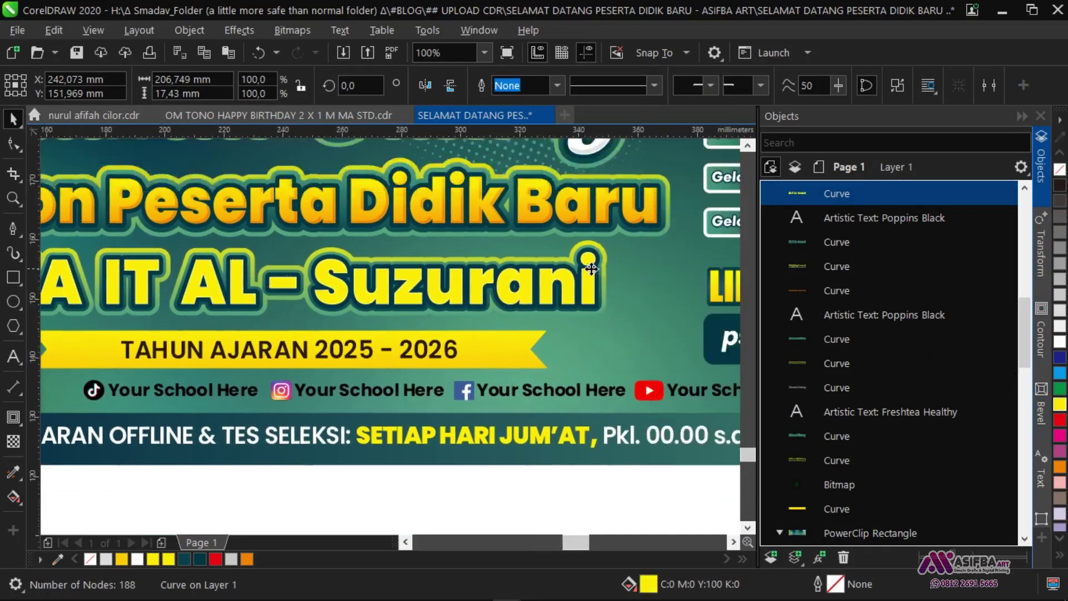
{"action": "scroll", "coordinate": [577, 325], "scroll_direction": "down", "scroll_amount": 1}
{"action": "left_click_drag", "start_coordinate": [576, 324], "coordinate": [553, 299]}
{"action": "left_click", "coordinate": [1060, 420]}
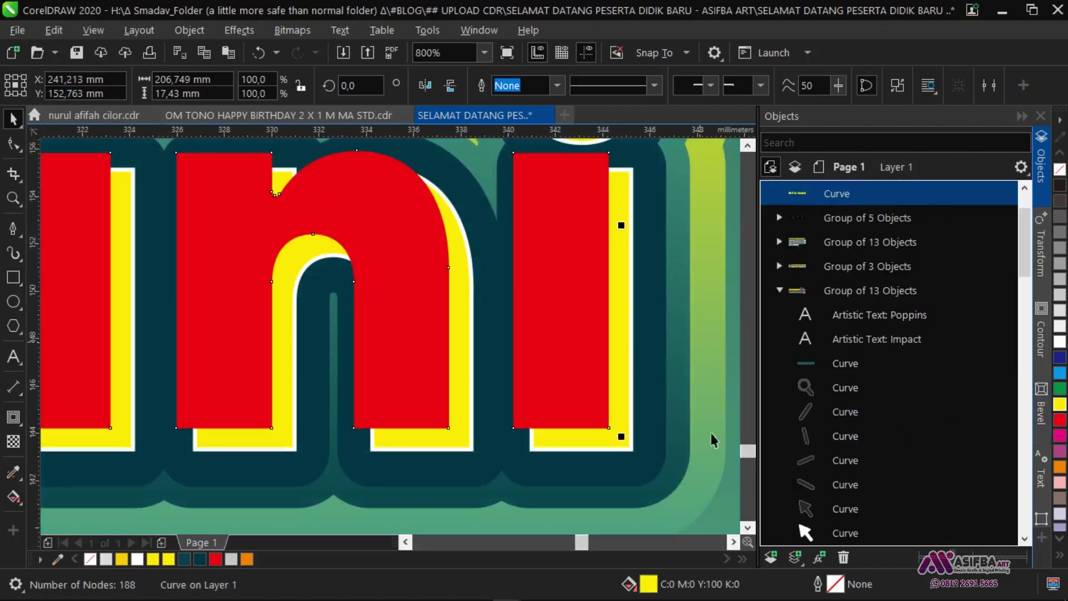
{"action": "left_click", "coordinate": [599, 440], "text": "shift"}
{"action": "left_click", "coordinate": [539, 85]}
{"action": "left_click", "coordinate": [546, 247]}
{"action": "key", "text": "Delete"}
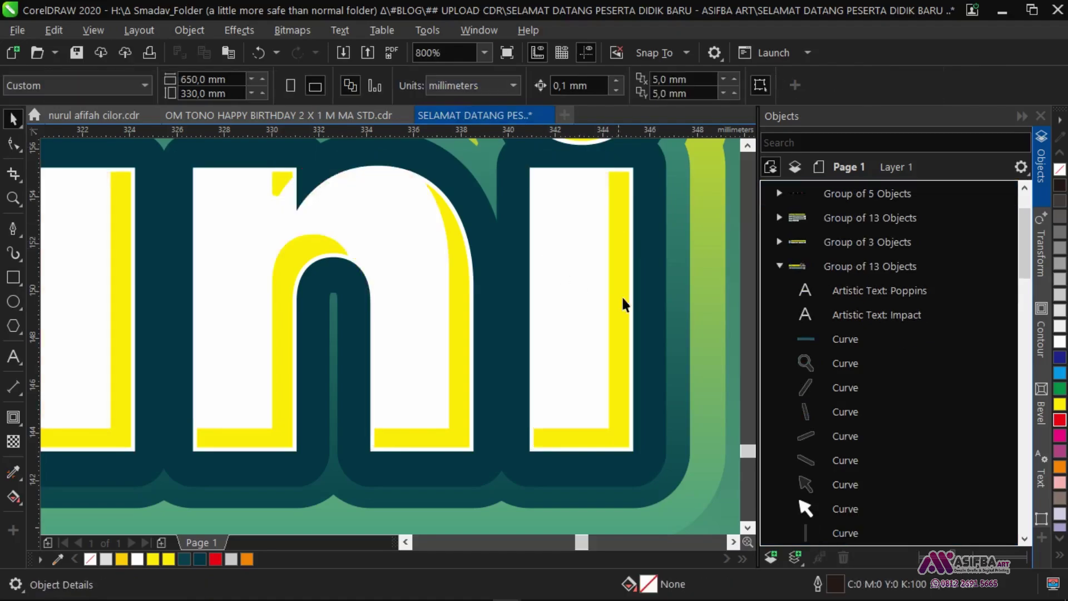
- Fill the trimmed shading of MA IT AL - Suzurani with light gray (C0 M0 Y0 K20) and save the document
{"action": "left_click", "coordinate": [623, 299]}
{"action": "left_click", "coordinate": [1058, 310]}
{"action": "scroll", "coordinate": [546, 355], "scroll_direction": "down", "scroll_amount": 8}
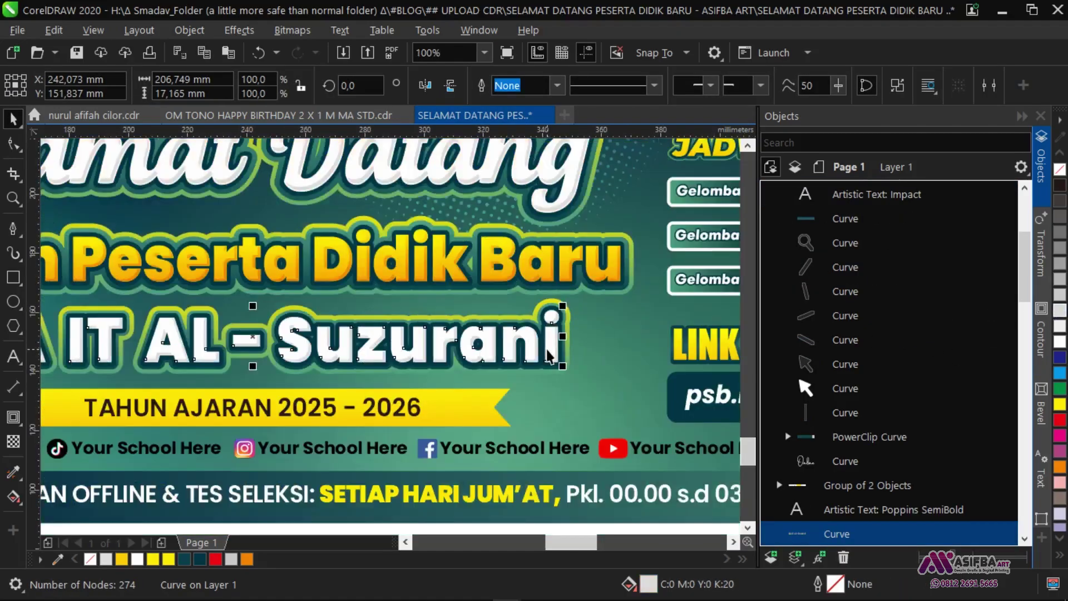
{"action": "left_click", "coordinate": [482, 489]}
{"action": "scroll", "coordinate": [539, 418], "scroll_direction": "up", "scroll_amount": 1}
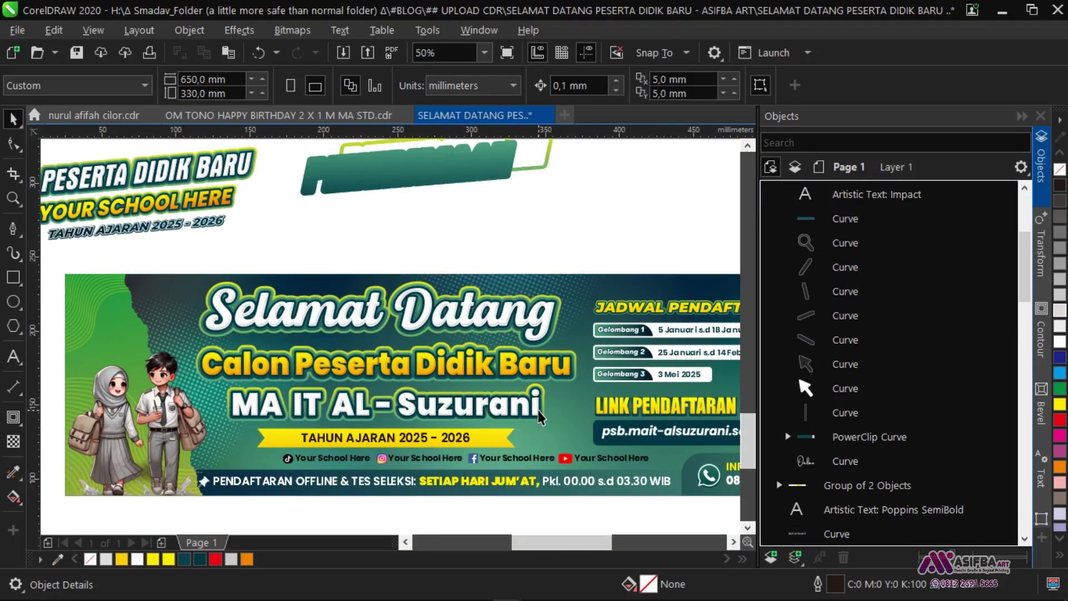
{"action": "left_click_drag", "start_coordinate": [410, 389], "coordinate": [349, 373]}
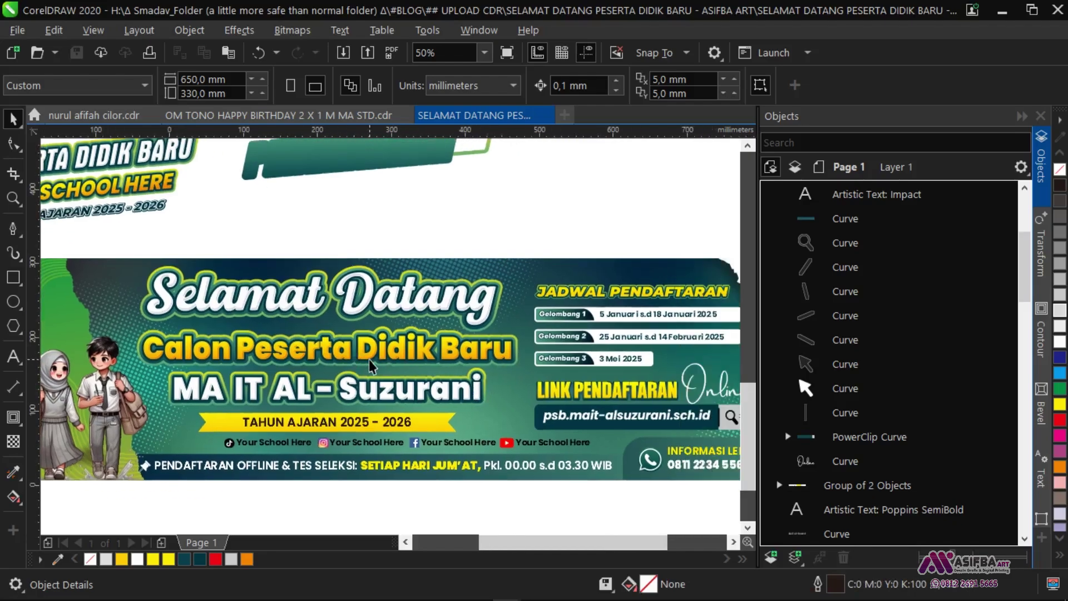
- Stretch the JADWAL PENDAFTARAN heading upward inside its group to about 11.2 mm high
{"action": "scroll", "coordinate": [371, 363], "scroll_direction": "down", "scroll_amount": 1}
{"action": "scroll", "coordinate": [455, 330], "scroll_direction": "up", "scroll_amount": 1}
{"action": "left_click_drag", "start_coordinate": [511, 306], "coordinate": [387, 315]}
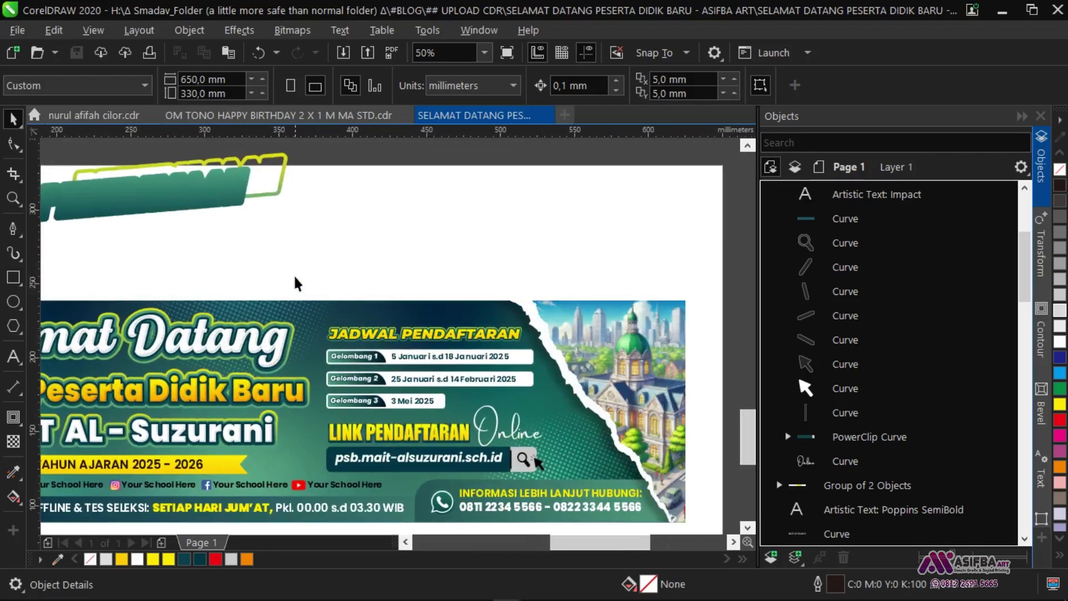
{"action": "left_click", "coordinate": [437, 348]}
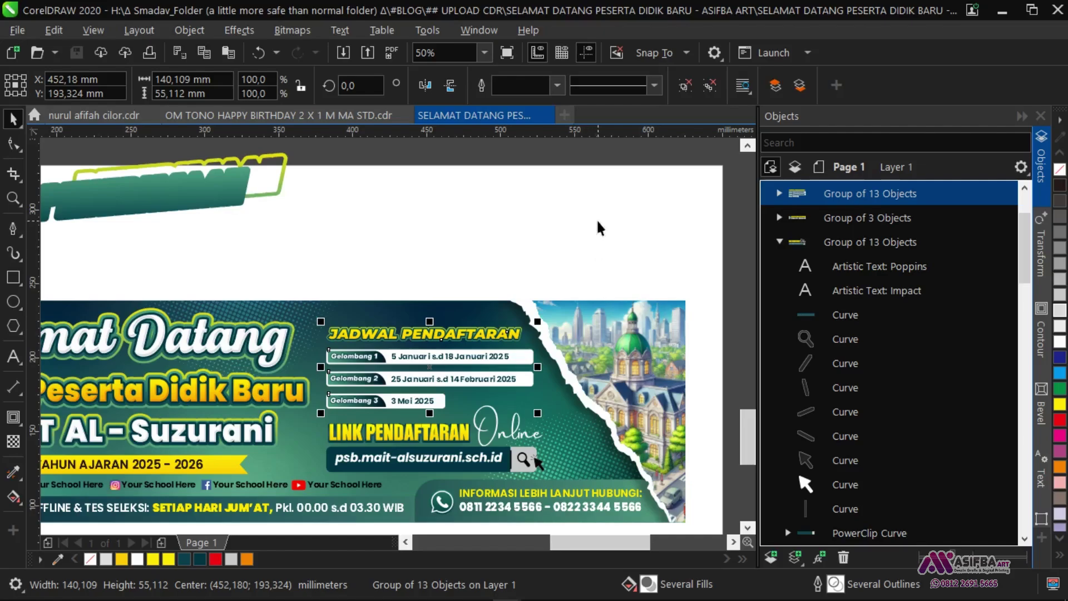
{"action": "left_click", "coordinate": [441, 333], "text": "ctrl"}
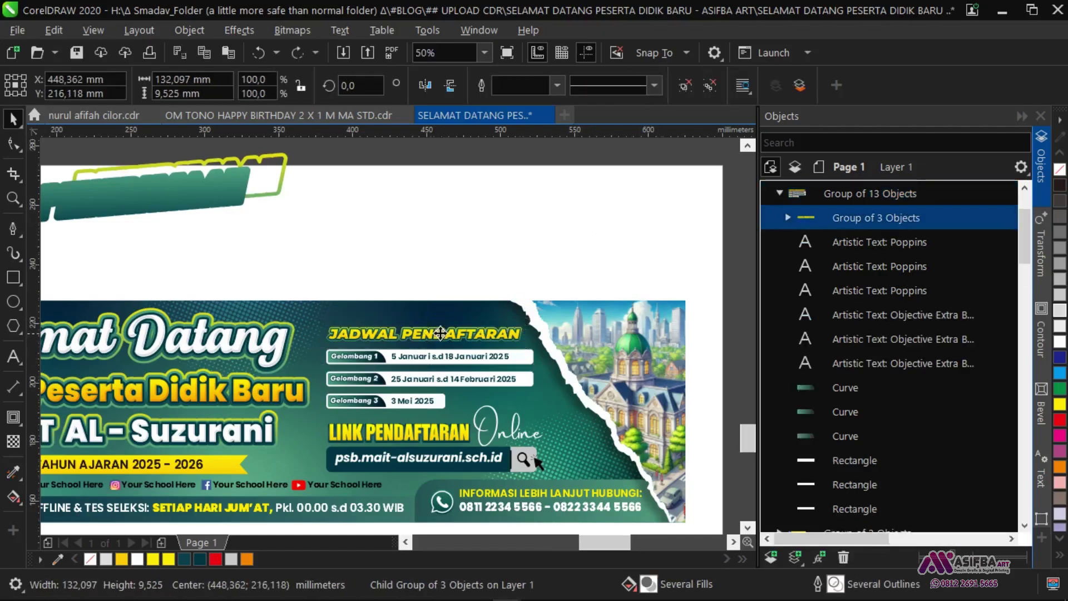
{"action": "scroll", "coordinate": [440, 333], "scroll_direction": "up", "scroll_amount": 2}
{"action": "left_click_drag", "start_coordinate": [376, 308], "coordinate": [379, 294]}
{"action": "scroll", "coordinate": [378, 295], "scroll_direction": "down", "scroll_amount": 1}
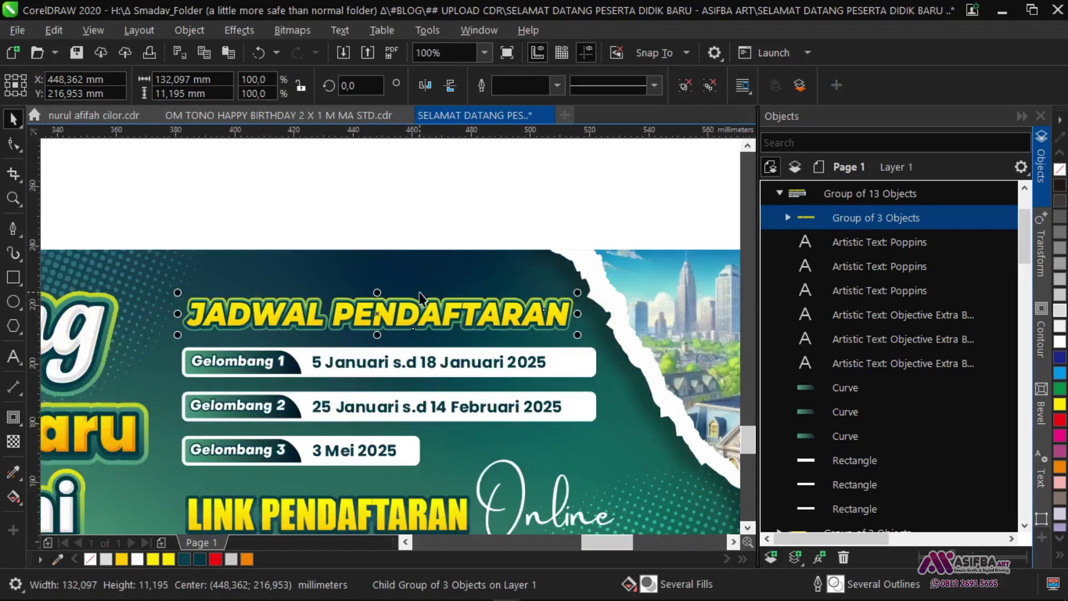
{"action": "scroll", "coordinate": [420, 293], "scroll_direction": "down", "scroll_amount": 1}
{"action": "left_click", "coordinate": [414, 256]}
- Move the JADWAL PENDAFTARAN schedule group up about 3 mm and the LINK PENDAFTARAN group slightly up
{"action": "left_click", "coordinate": [396, 337]}
{"action": "scroll", "coordinate": [395, 336], "scroll_direction": "up", "scroll_amount": 1}
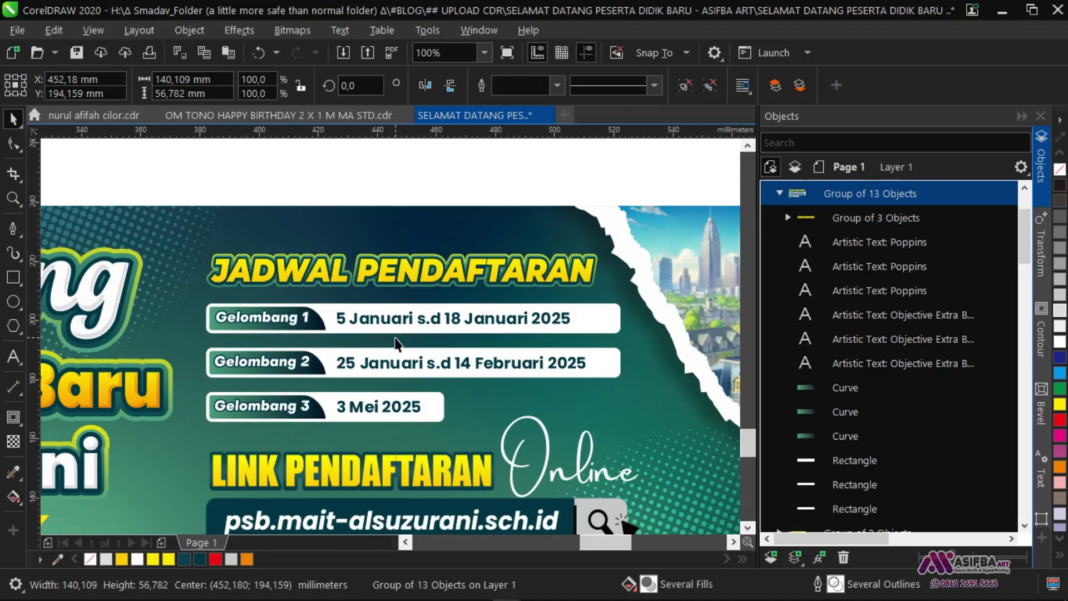
{"action": "left_click_drag", "start_coordinate": [396, 344], "coordinate": [397, 326]}
{"action": "left_click_drag", "start_coordinate": [369, 393], "coordinate": [355, 309]}
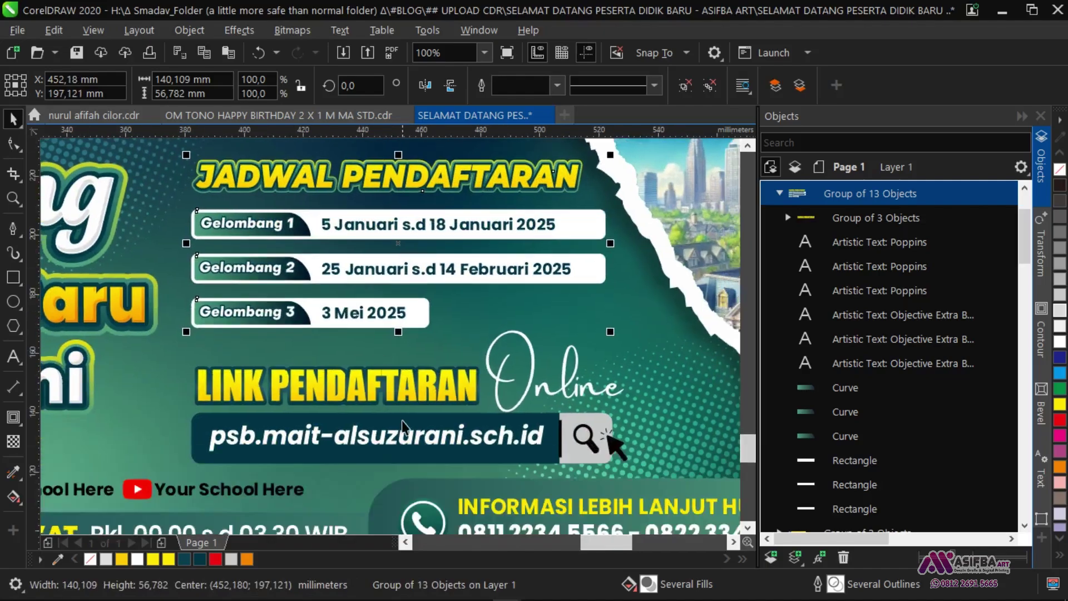
{"action": "left_click_drag", "start_coordinate": [401, 417], "coordinate": [400, 410]}
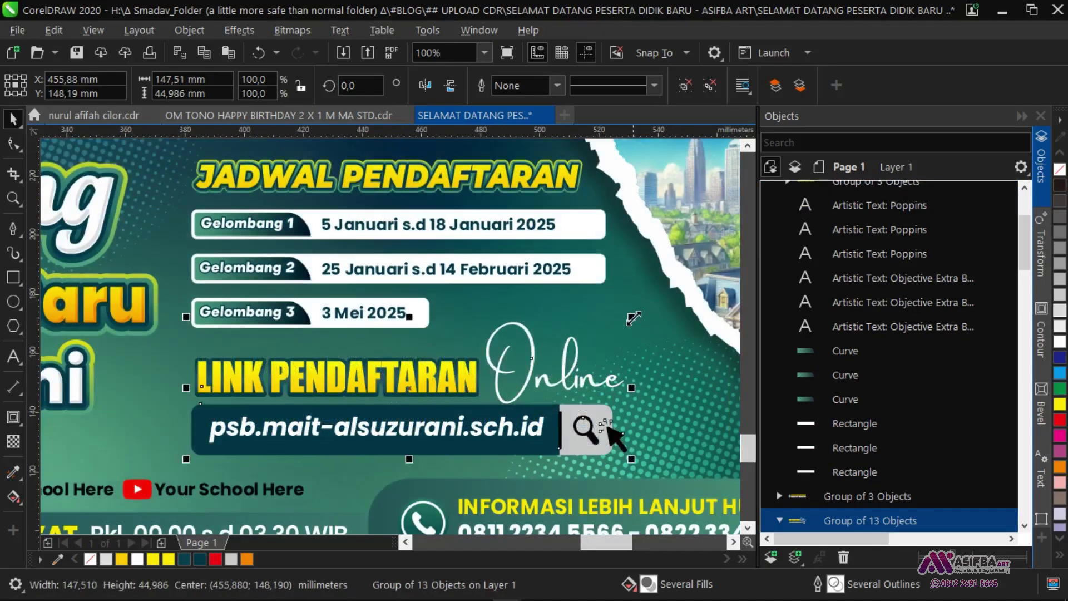
- Enlarge the LINK PENDAFTARAN group proportionally to about 160 mm wide
{"action": "left_click_drag", "start_coordinate": [632, 316], "coordinate": [671, 308]}
{"action": "left_click_drag", "start_coordinate": [628, 370], "coordinate": [502, 337]}
{"action": "scroll", "coordinate": [502, 337], "scroll_direction": "down", "scroll_amount": 1}
{"action": "scroll", "coordinate": [504, 384], "scroll_direction": "up", "scroll_amount": 1}
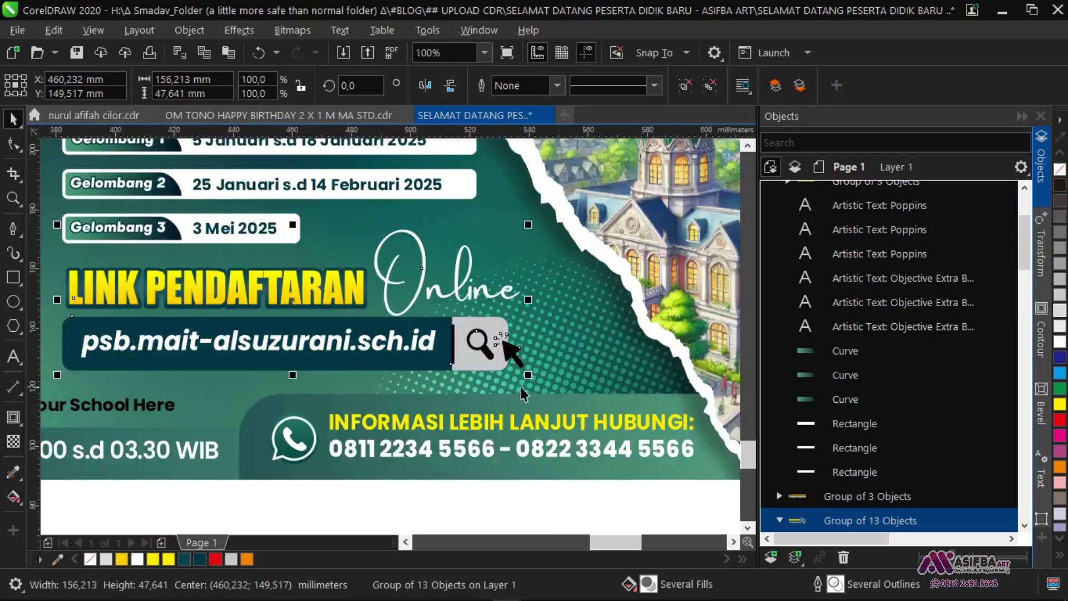
{"action": "mouse_move", "coordinate": [532, 380]}
{"action": "left_mouse_down"}
{"action": "mouse_move", "coordinate": [519, 369]}
{"action": "mouse_move", "coordinate": [538, 377]}
{"action": "left_mouse_up"}
{"action": "scroll", "coordinate": [537, 378], "scroll_direction": "down", "scroll_amount": 1}
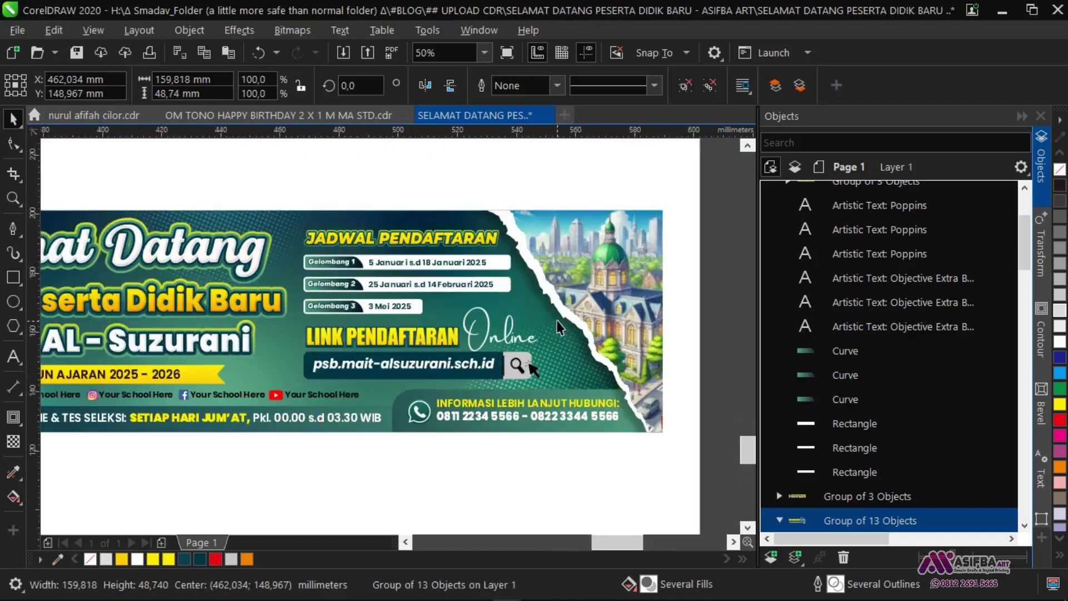
{"action": "scroll", "coordinate": [557, 319], "scroll_direction": "up", "scroll_amount": 1}
{"action": "left_click_drag", "start_coordinate": [525, 290], "coordinate": [533, 288]}
{"action": "scroll", "coordinate": [536, 286], "scroll_direction": "down", "scroll_amount": 2}
{"action": "left_click", "coordinate": [492, 429]}
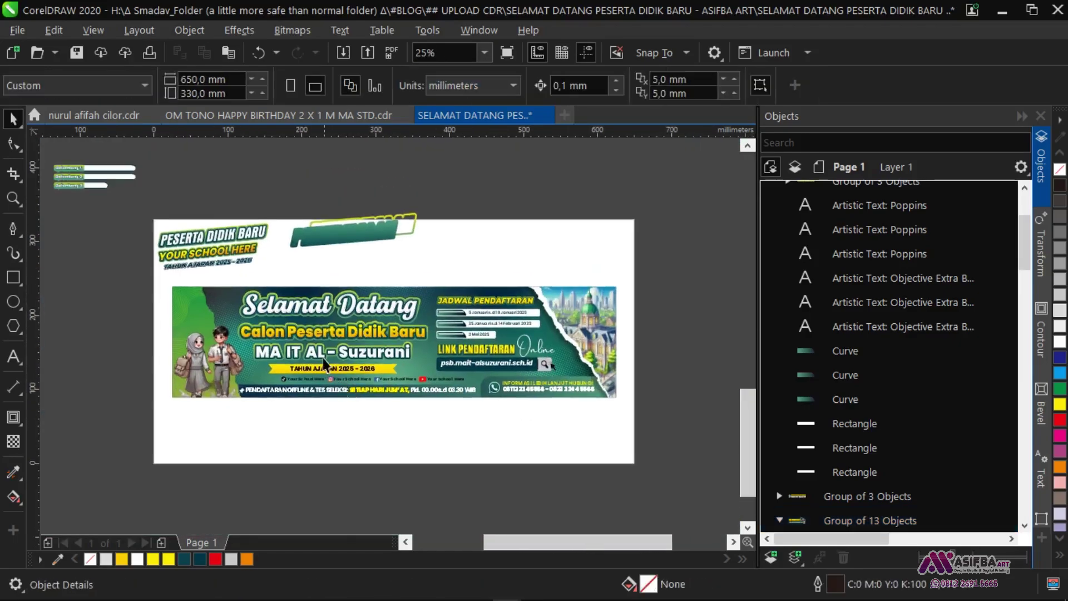
- Move the social media group slightly down and left, beneath the TAHUN AJARAN ribbon
{"action": "scroll", "coordinate": [325, 364], "scroll_direction": "up", "scroll_amount": 1}
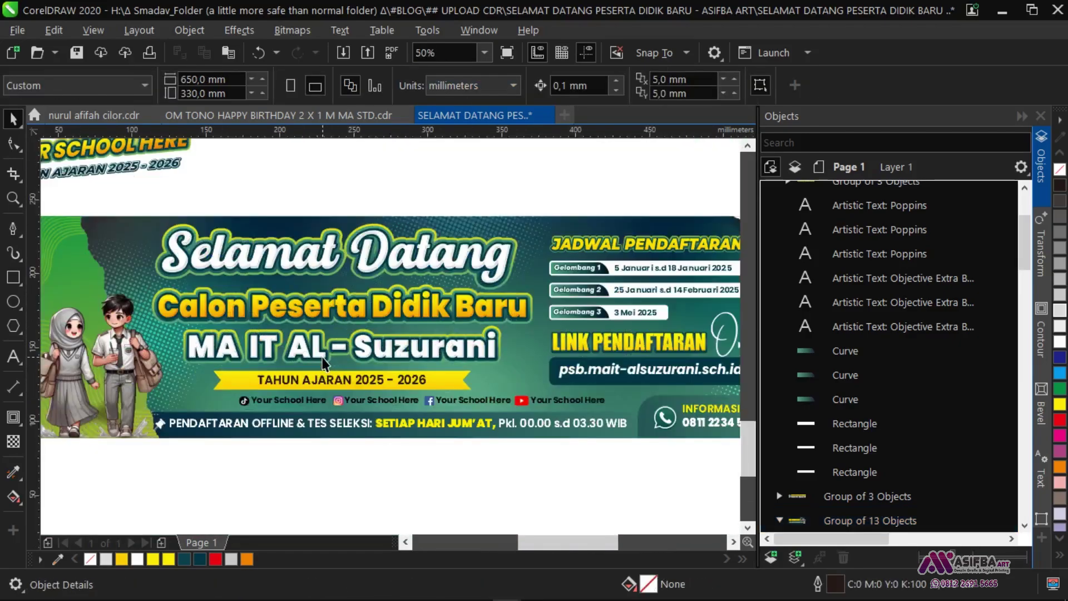
{"action": "left_click", "coordinate": [429, 409]}
{"action": "scroll", "coordinate": [461, 405], "scroll_direction": "up", "scroll_amount": 2}
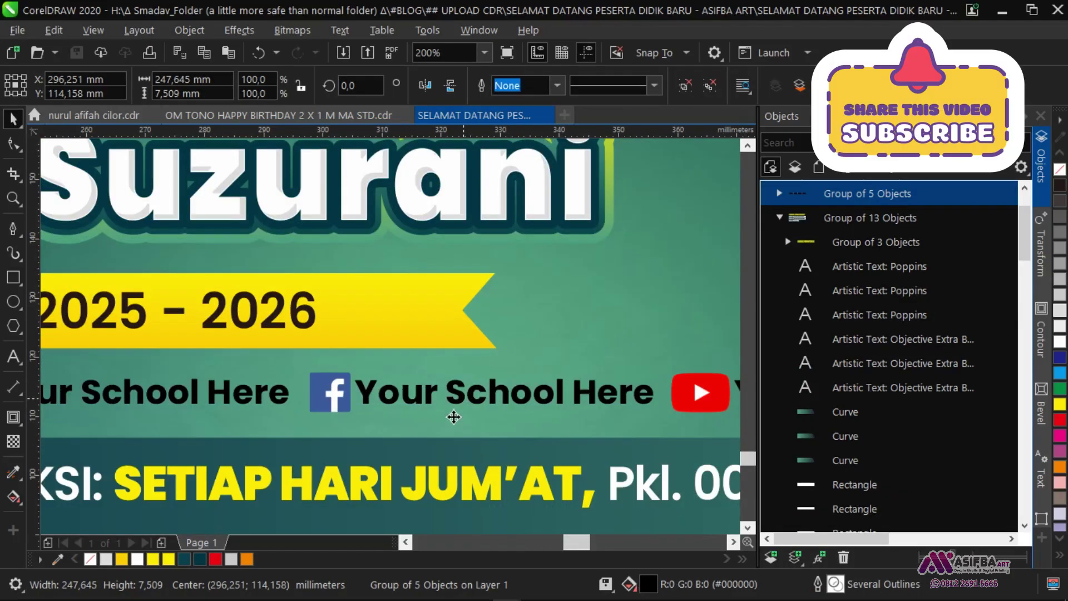
{"action": "left_click_drag", "start_coordinate": [453, 417], "coordinate": [453, 387]}
{"action": "scroll", "coordinate": [469, 368], "scroll_direction": "down", "scroll_amount": 1}
{"action": "scroll", "coordinate": [468, 389], "scroll_direction": "up", "scroll_amount": 1}
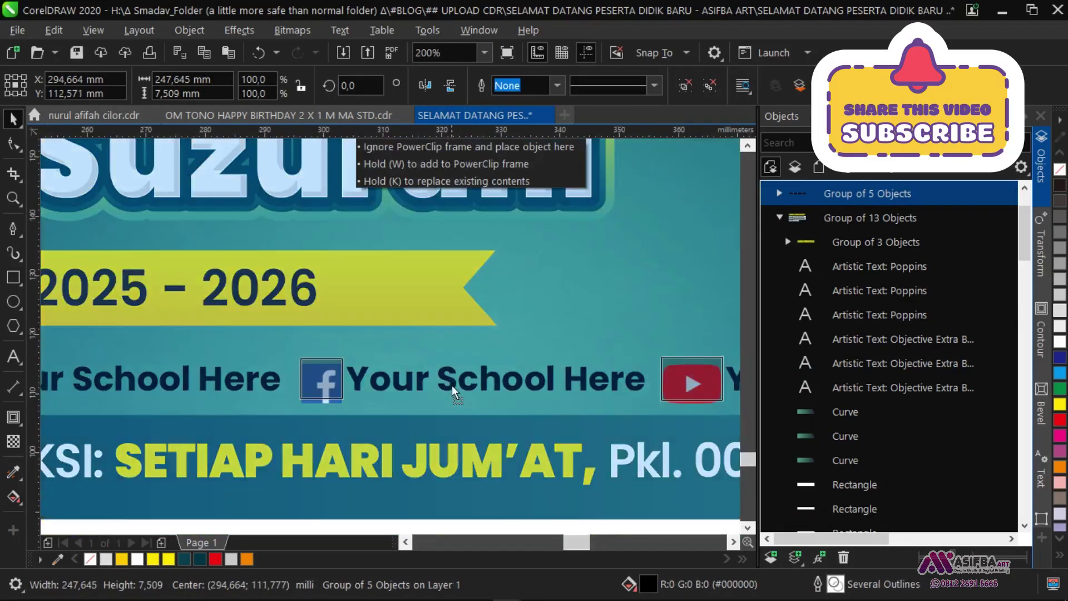
{"action": "scroll", "coordinate": [462, 367], "scroll_direction": "down", "scroll_amount": 2}
- Set the TAHUN AJARAN 2025 - 2026 text on the yellow ribbon to the bold style of Poppins
{"action": "left_click", "coordinate": [374, 350]}
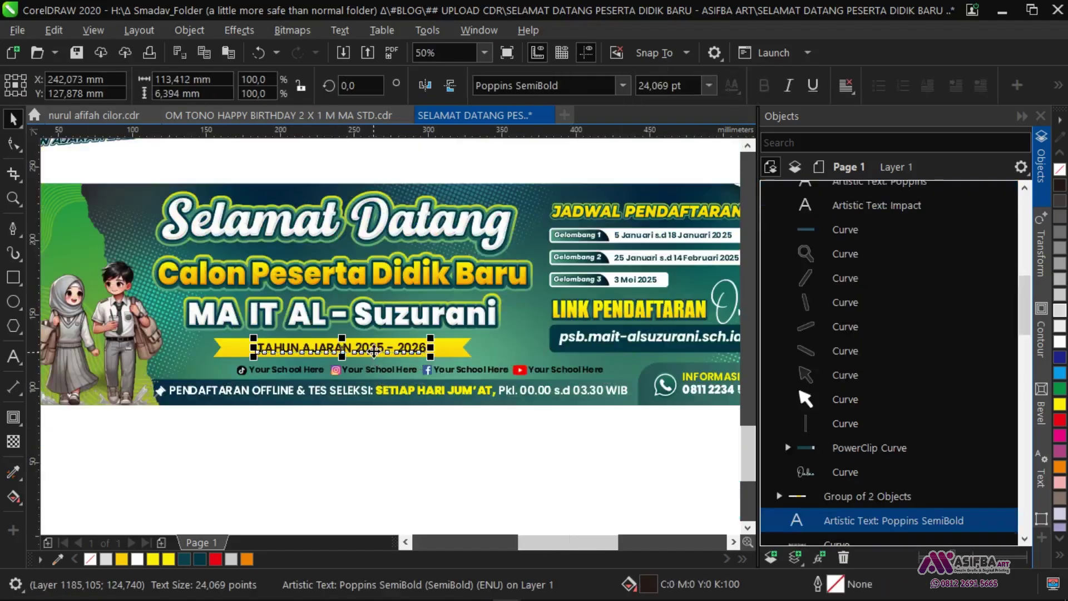
{"action": "left_click", "coordinate": [623, 85]}
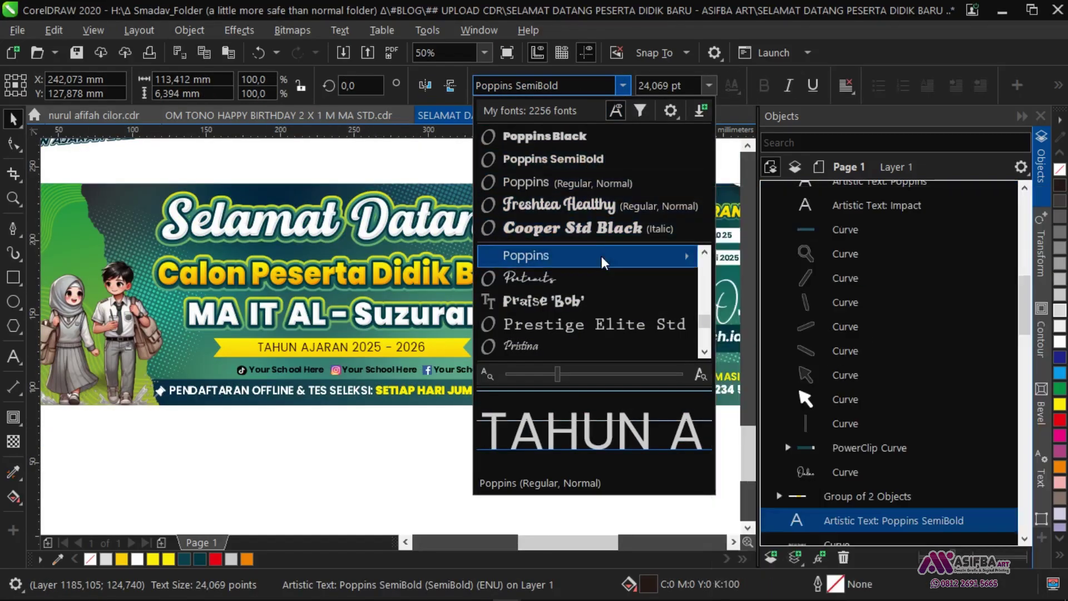
{"action": "mouse_move", "coordinate": [602, 256]}
{"action": "left_click", "coordinate": [813, 473]}
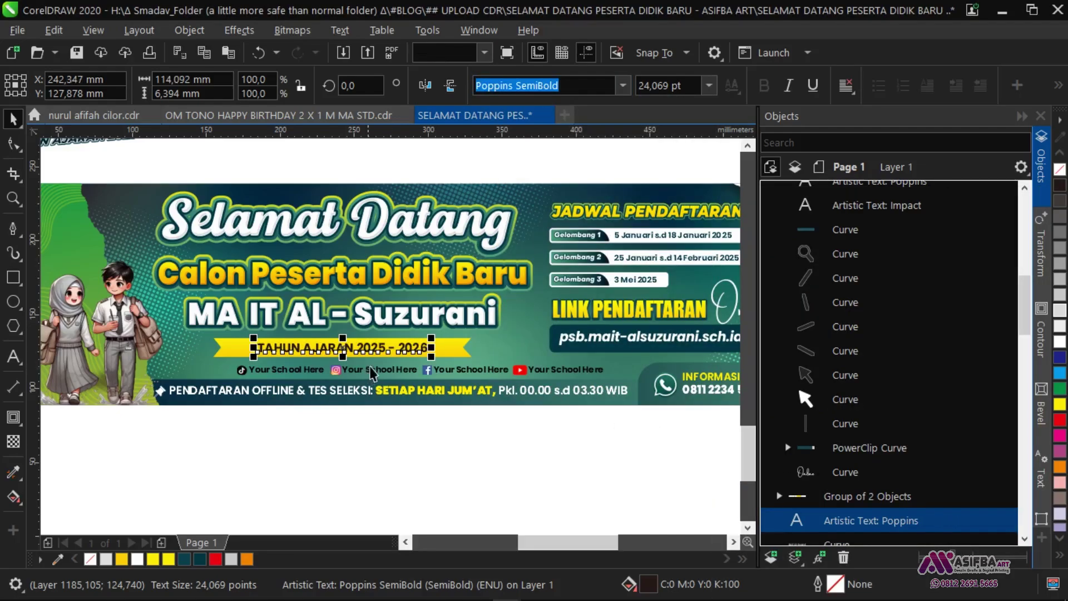
- Give the TAHUN AJARAN 2025 - 2026 text a white 0.15 cm outline placed behind the fill with rounded corners
{"action": "scroll", "coordinate": [416, 351], "scroll_direction": "up", "scroll_amount": 2}
{"action": "right_click", "coordinate": [1060, 341]}
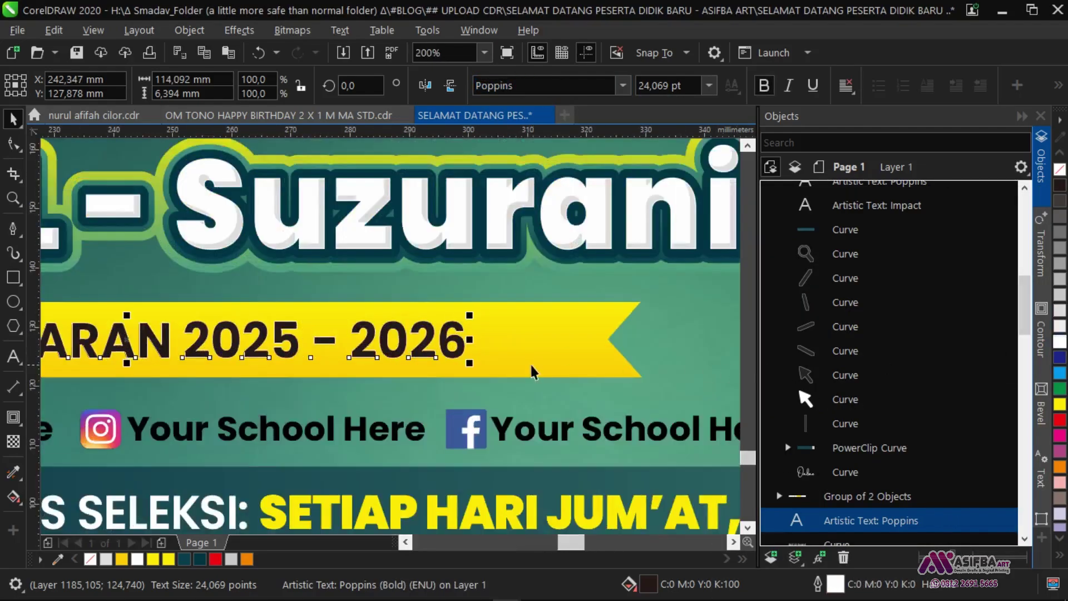
{"action": "key", "text": "F12"}
{"action": "left_click", "coordinate": [589, 370]}
{"action": "left_click", "coordinate": [414, 342]}
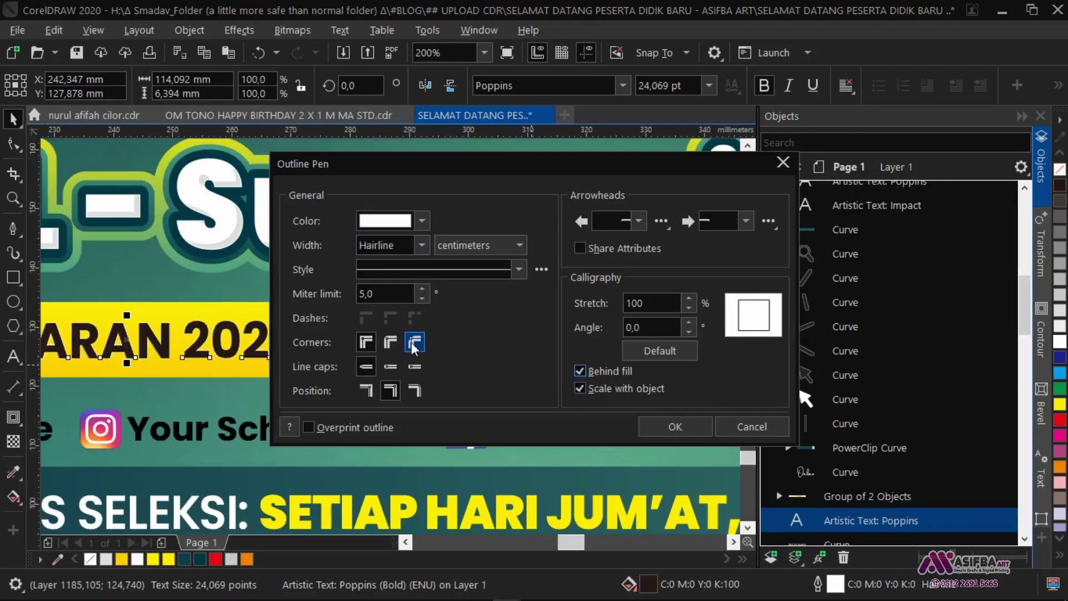
{"action": "left_click", "coordinate": [421, 245]}
{"action": "left_click", "coordinate": [392, 395]}
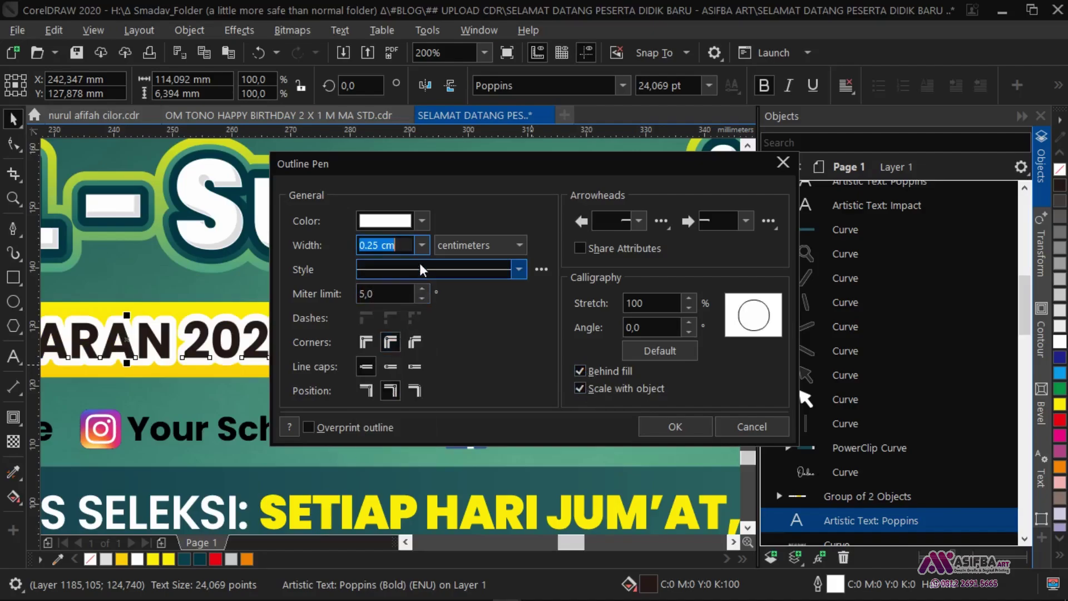
{"action": "left_click", "coordinate": [422, 245]}
{"action": "left_click", "coordinate": [402, 356]}
{"action": "left_click", "coordinate": [651, 427]}
- Check the outlined TAHUN AJARAN line against the rest of the banner and save the document
{"action": "scroll", "coordinate": [421, 317], "scroll_direction": "down", "scroll_amount": 3}
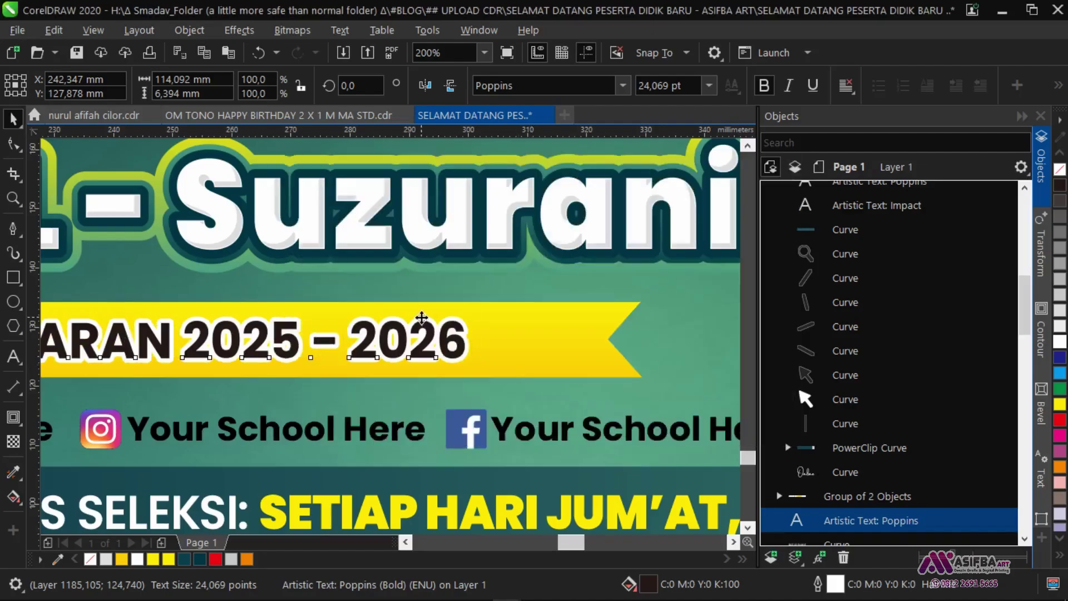
{"action": "scroll", "coordinate": [422, 317], "scroll_direction": "down", "scroll_amount": 2}
{"action": "left_click", "coordinate": [418, 439]}
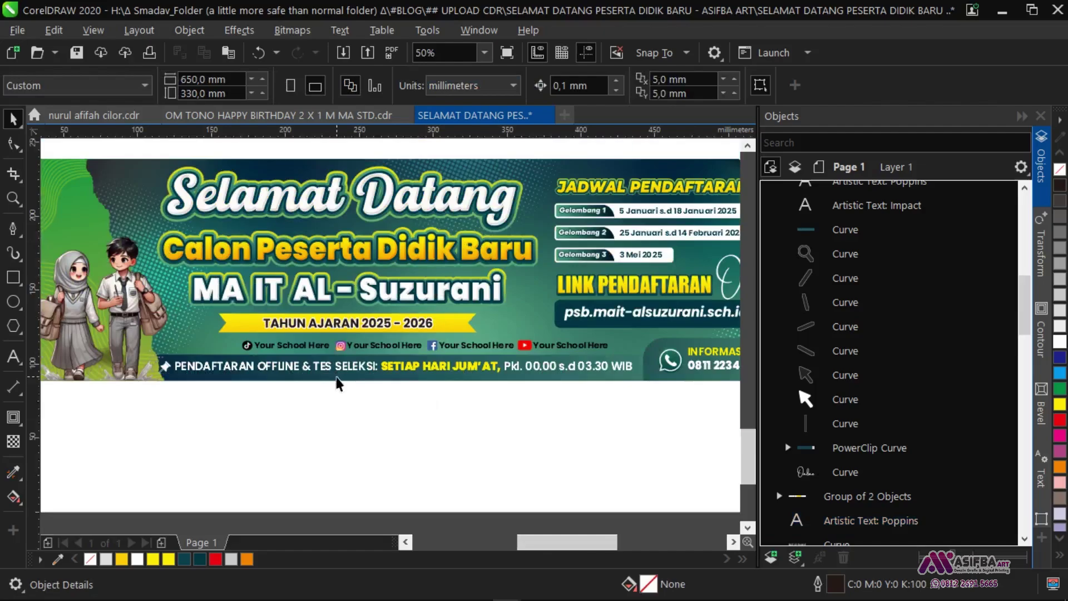
{"action": "scroll", "coordinate": [393, 329], "scroll_direction": "up", "scroll_amount": 3}
{"action": "left_click", "coordinate": [393, 332]}
{"action": "scroll", "coordinate": [389, 345], "scroll_direction": "down", "scroll_amount": 3}
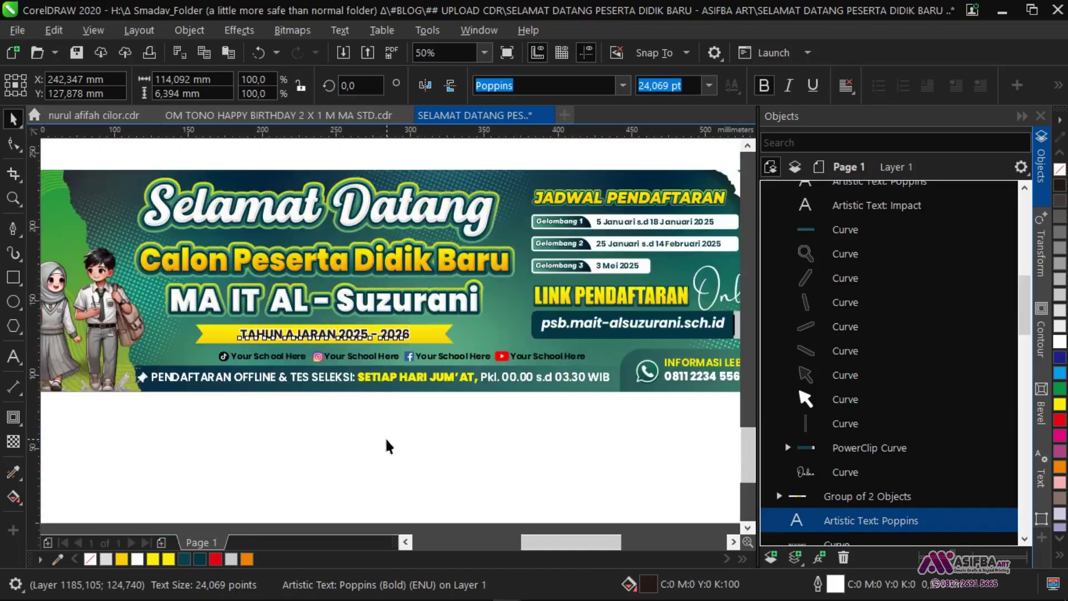
{"action": "left_click", "coordinate": [388, 446]}
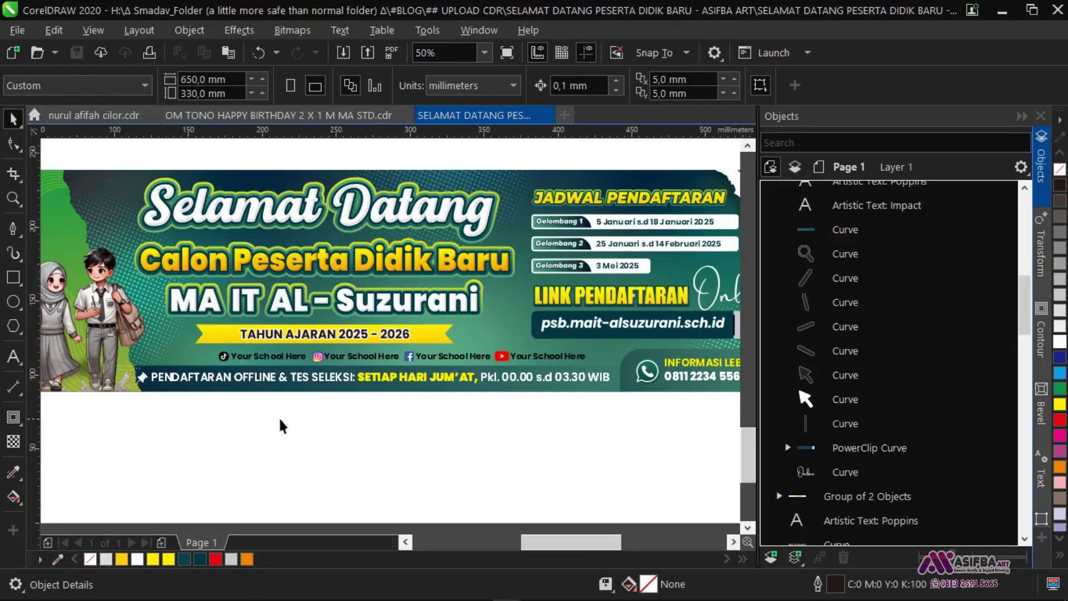
- Replace the Your School Here text beside the TikTok icon with Suzuran School
{"action": "scroll", "coordinate": [280, 426], "scroll_direction": "up", "scroll_amount": 3}
{"action": "scroll", "coordinate": [280, 425], "scroll_direction": "down", "scroll_amount": 2}
{"action": "scroll", "coordinate": [279, 432], "scroll_direction": "up", "scroll_amount": 2}
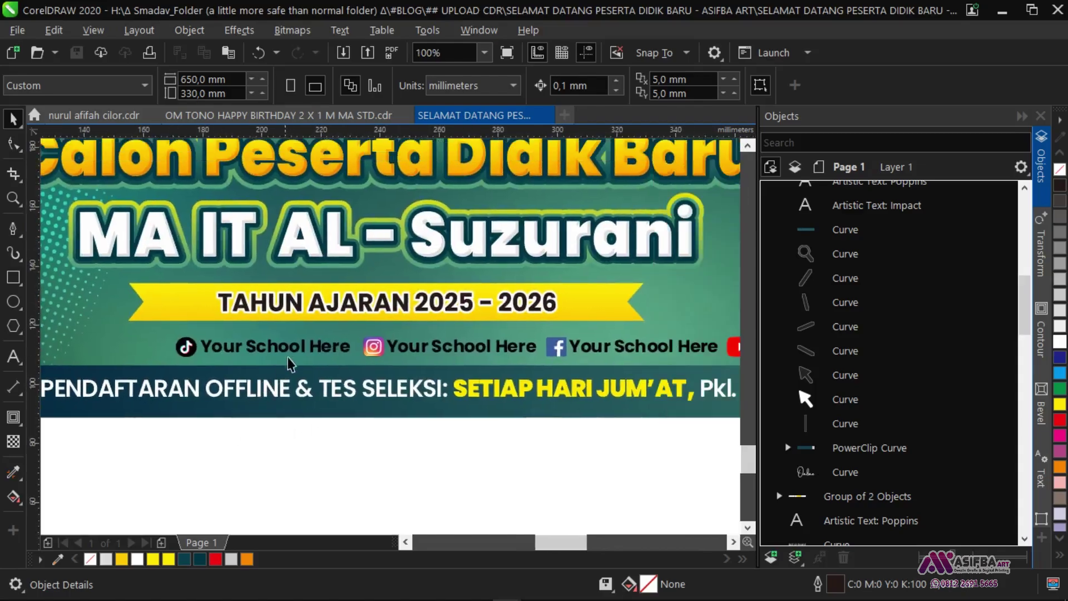
{"action": "left_click", "coordinate": [289, 358]}
{"action": "left_click", "coordinate": [15, 355]}
{"action": "left_click", "coordinate": [238, 350]}
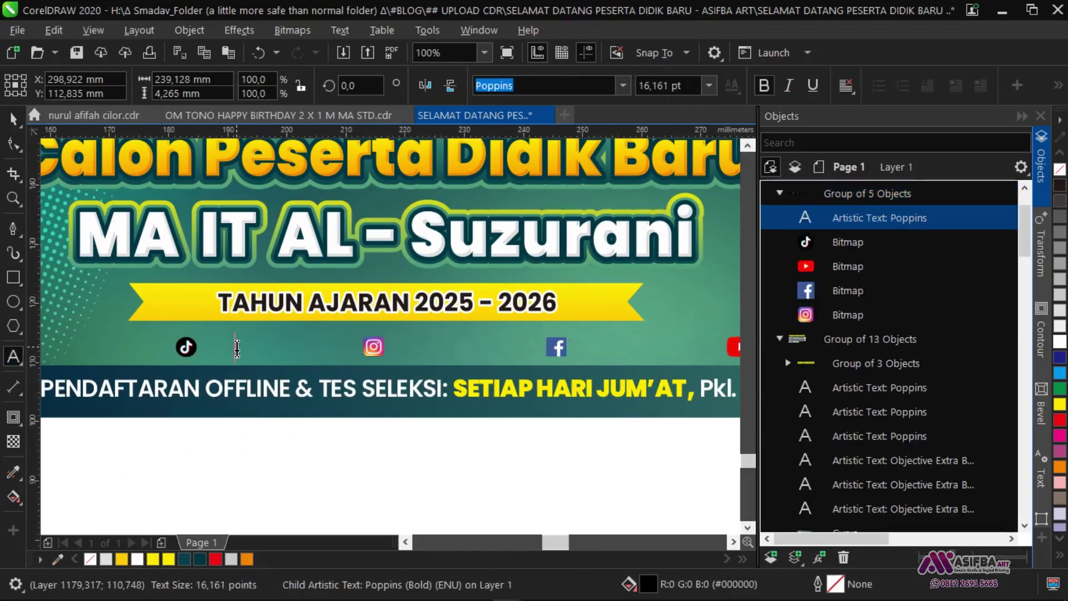
{"action": "scroll", "coordinate": [239, 350], "scroll_direction": "up", "scroll_amount": 1}
{"action": "left_click_drag", "start_coordinate": [139, 354], "coordinate": [426, 352]}
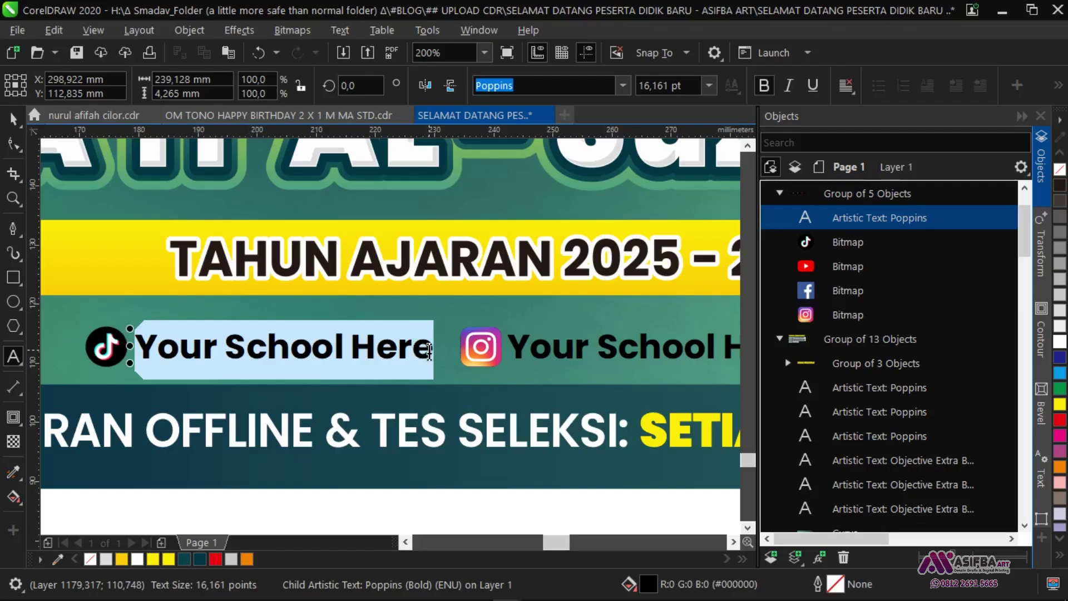
{"action": "type", "text": "Suzuran S"}
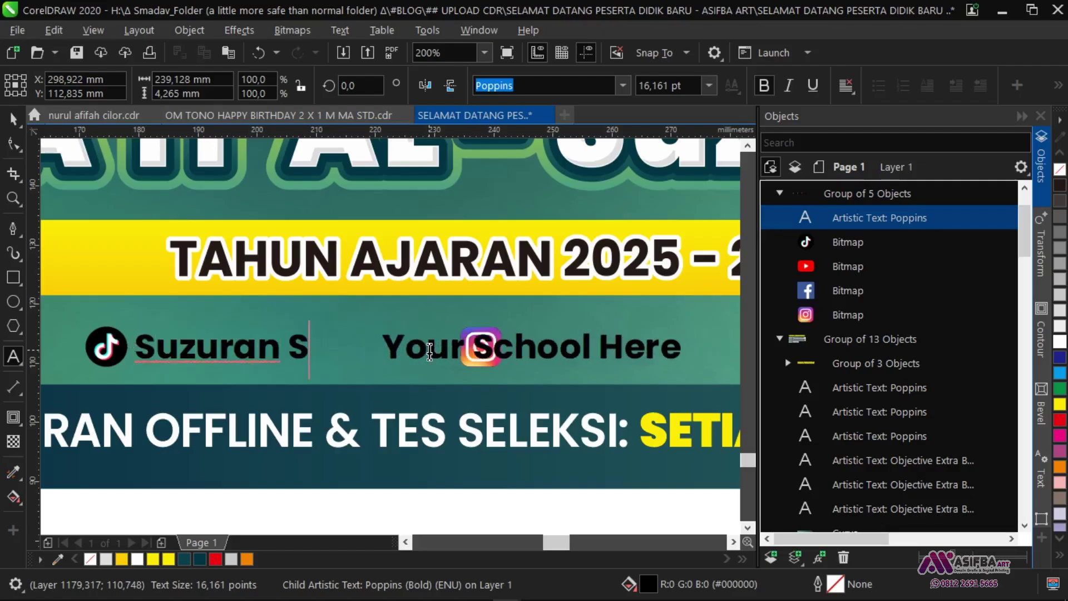
{"action": "type", "text": "chool"}
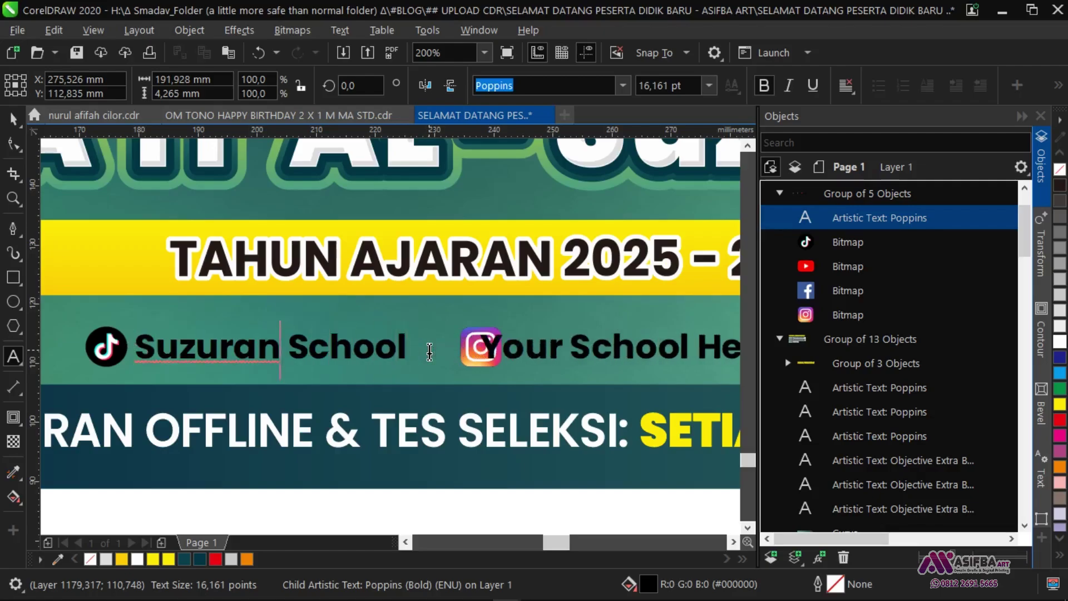
- Add MA IT in front of Suzuran School beside the TikTok icon
{"action": "key", "text": "Home"}
{"action": "type", "text": "MAIT"}
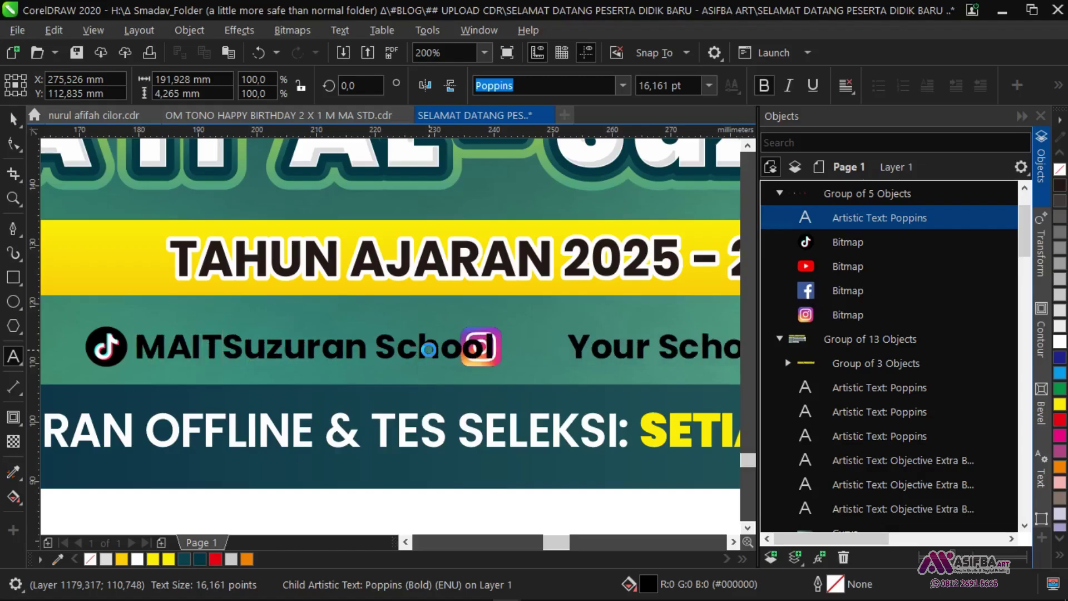
{"action": "key", "text": "Left"}
{"action": "key", "text": "Left"}
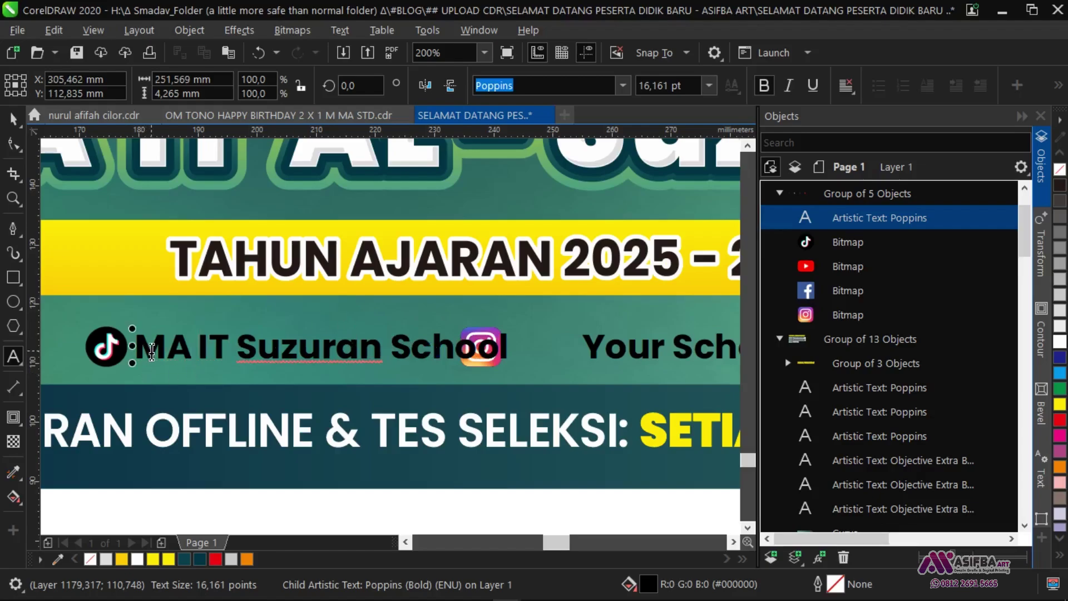
- Copy the MA IT Suzuran School name and try the Bebas font on the whole social media text
{"action": "left_click_drag", "start_coordinate": [134, 350], "coordinate": [512, 348]}
{"action": "key", "text": "ctrl+c"}
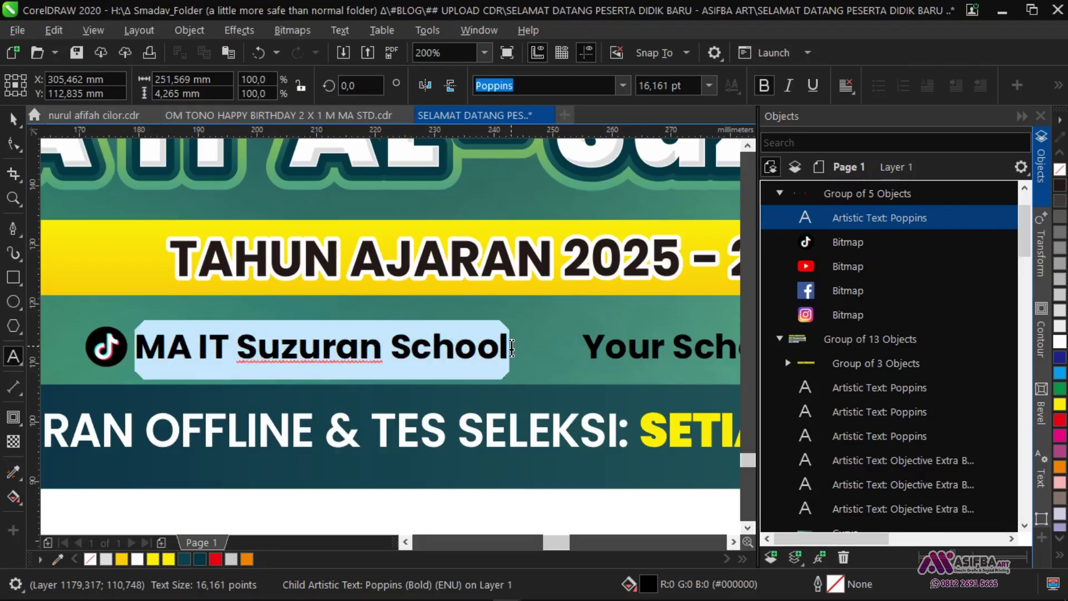
{"action": "key", "text": "ctrl+a"}
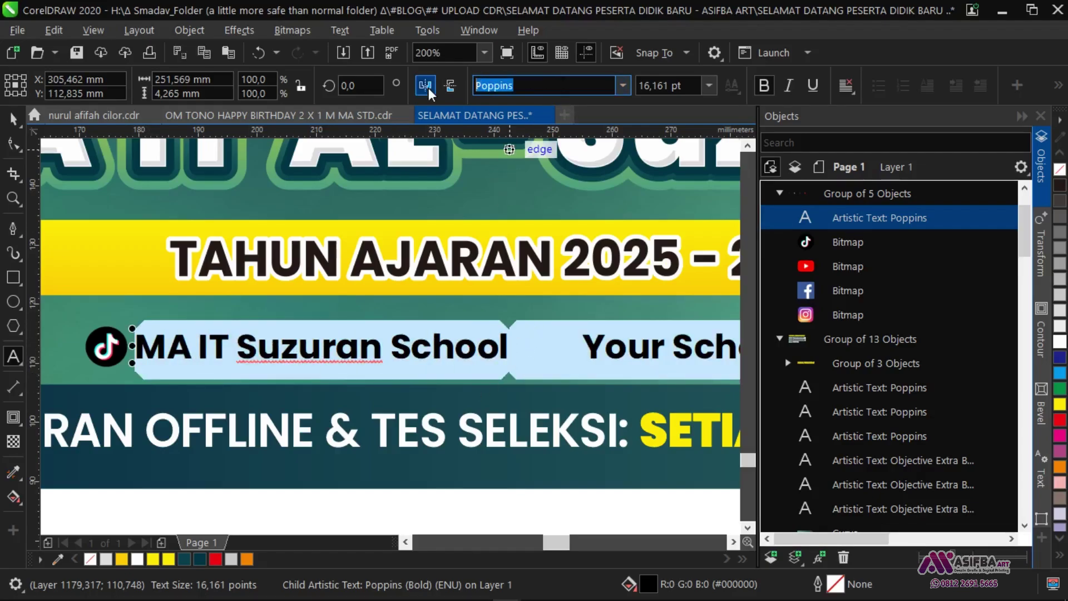
{"action": "type", "text": "Bebas"}
{"action": "key", "text": "Return"}
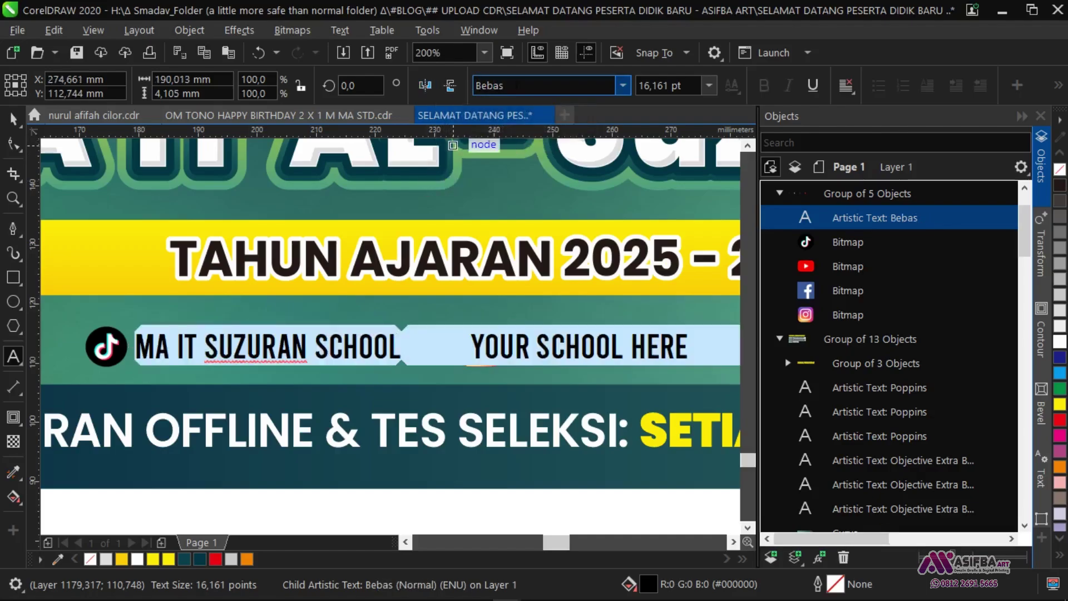
- Set the whole social media text to Franklin Goth Ext Condensed with a white fill
{"action": "left_click", "coordinate": [519, 88]}
{"action": "type", "text": "Franklin Goth Ext Condensed"}
{"action": "key", "text": "Return"}
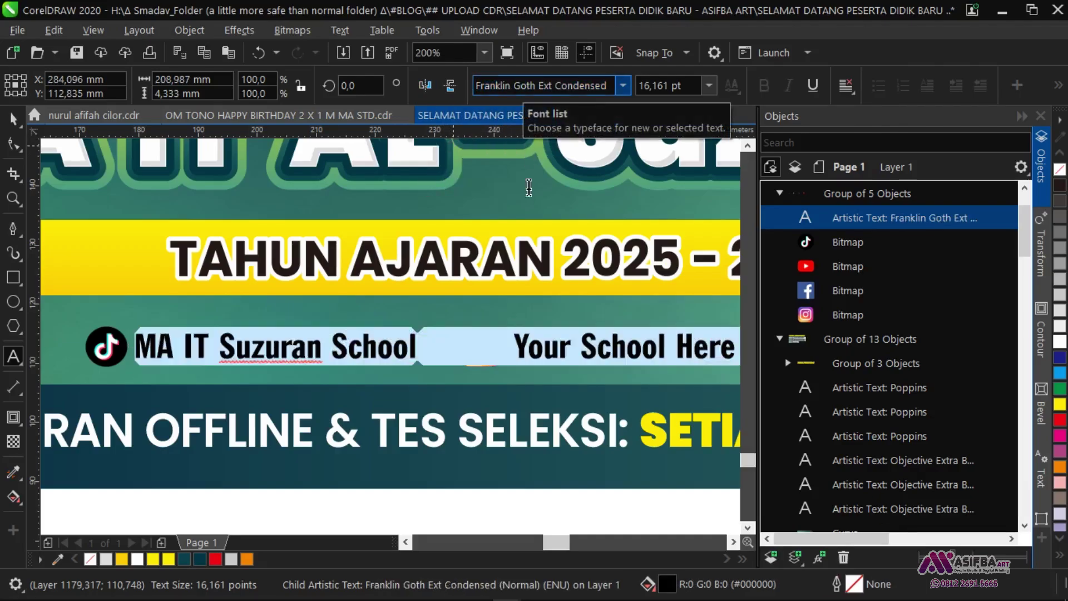
{"action": "scroll", "coordinate": [270, 334], "scroll_direction": "right", "scroll_amount": 2}
{"action": "scroll", "coordinate": [334, 385], "scroll_direction": "down", "scroll_amount": 2}
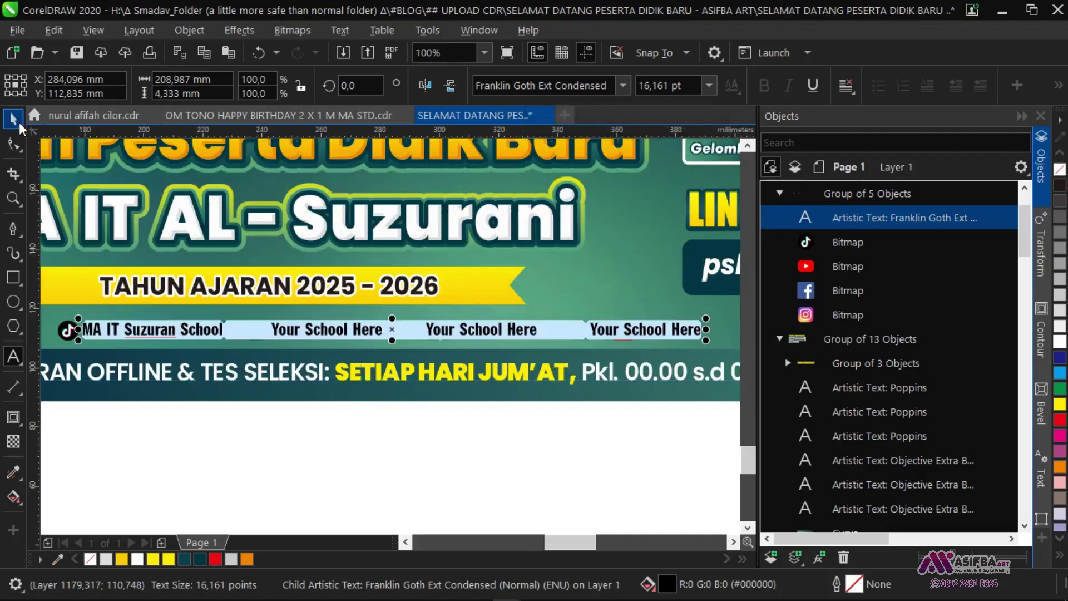
{"action": "left_click", "coordinate": [212, 415]}
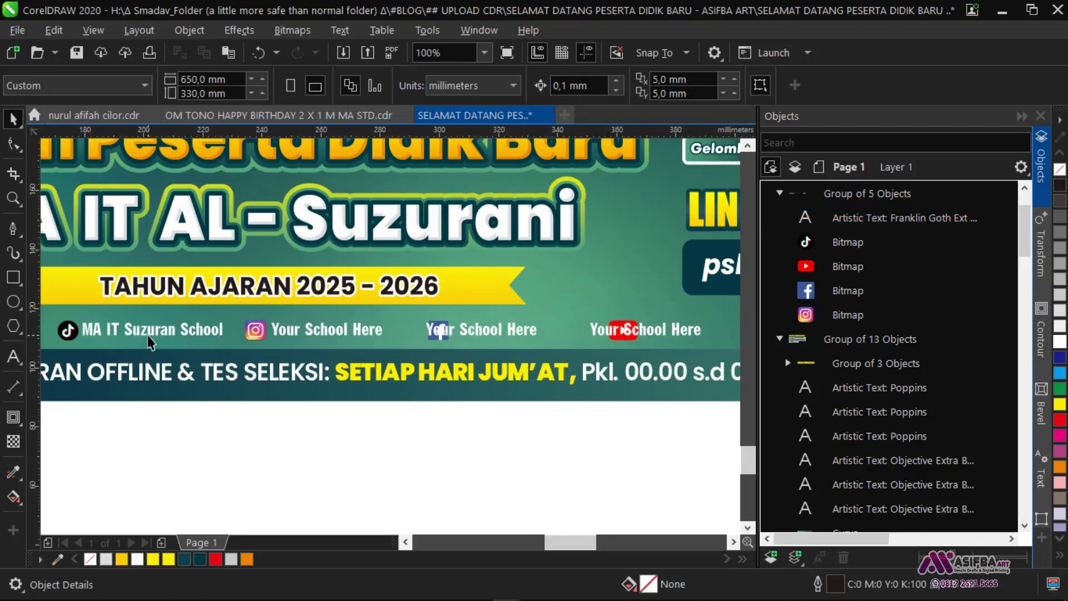
- Ungroup the social media row so its text and icons are separate objects
{"action": "scroll", "coordinate": [148, 335], "scroll_direction": "up", "scroll_amount": 1}
{"action": "left_click", "coordinate": [191, 332]}
{"action": "left_click_drag", "start_coordinate": [155, 345], "coordinate": [301, 370]}
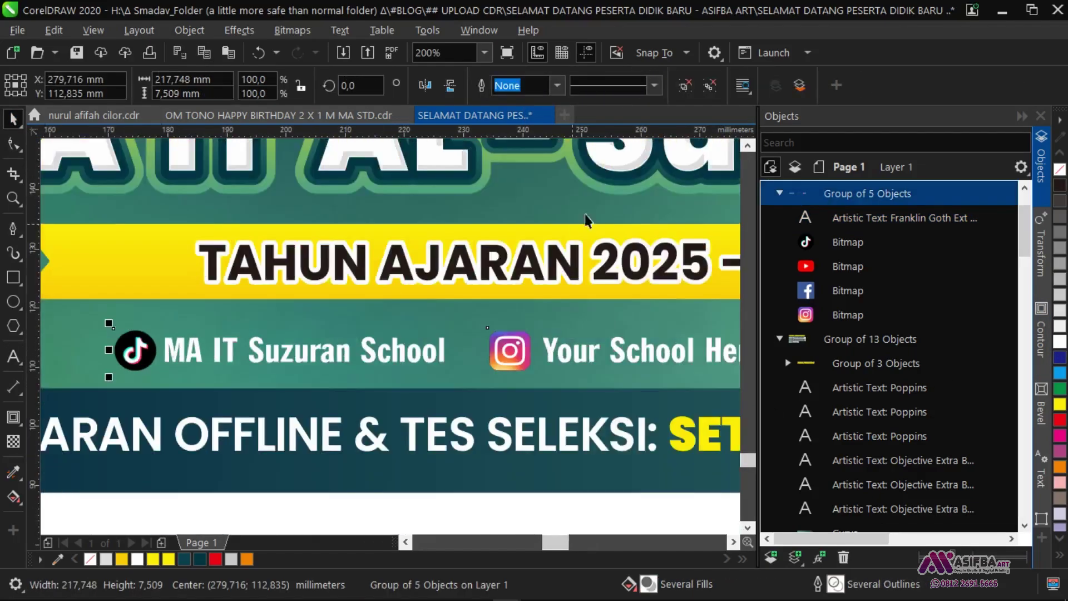
{"action": "left_click", "coordinate": [686, 87]}
- Replace the Your School Here text beside the Instagram icon with the copied MA IT Suzuran School and tighten the spacing after it
{"action": "left_click", "coordinate": [246, 269]}
{"action": "scroll", "coordinate": [233, 269], "scroll_direction": "up", "scroll_amount": 1}
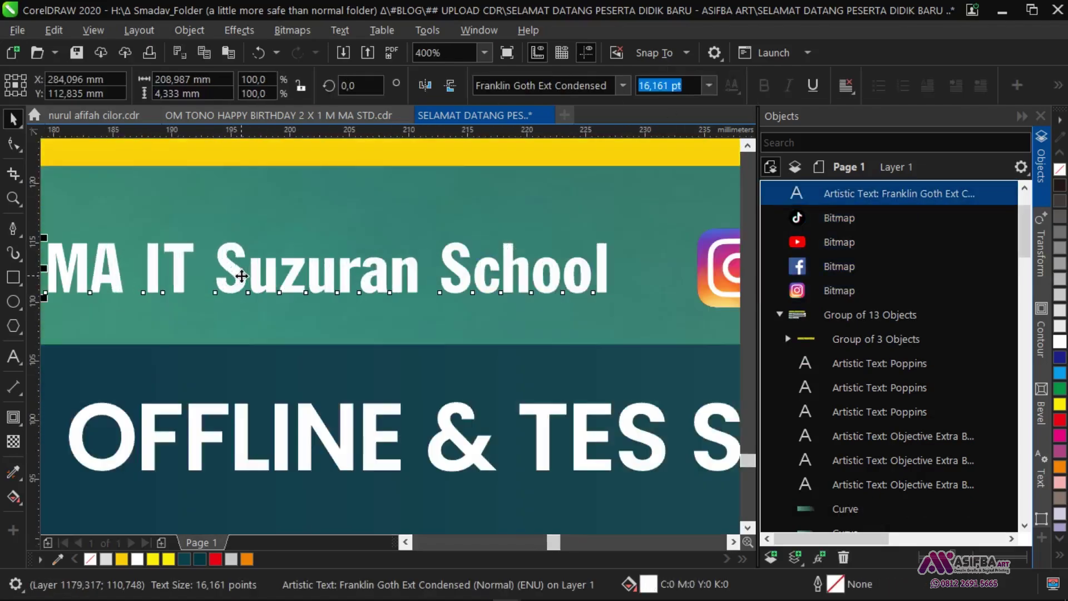
{"action": "scroll", "coordinate": [249, 277], "scroll_direction": "down", "scroll_amount": 1}
{"action": "double_click", "coordinate": [245, 273]}
{"action": "left_click_drag", "start_coordinate": [434, 272], "coordinate": [327, 280]}
{"action": "scroll", "coordinate": [423, 305], "scroll_direction": "right", "scroll_amount": 3}
{"action": "key", "text": "ctrl+v"}
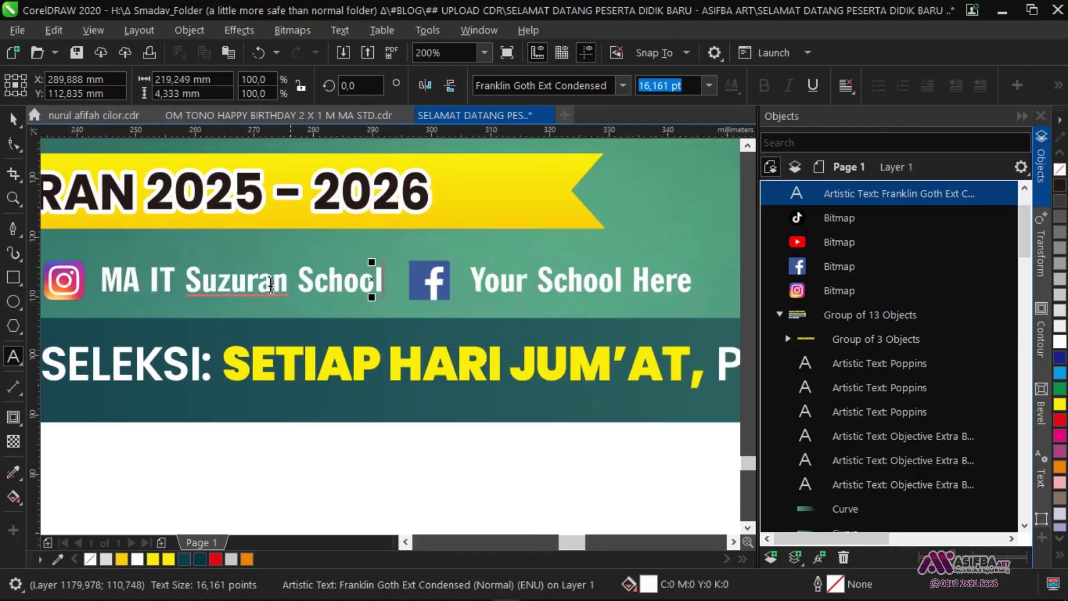
{"action": "key", "text": "BackSpace"}
- Replace the Your School Here texts beside the Facebook and YouTube icons with the copied MA IT Suzuran School
{"action": "scroll", "coordinate": [488, 262], "scroll_direction": "right", "scroll_amount": 1}
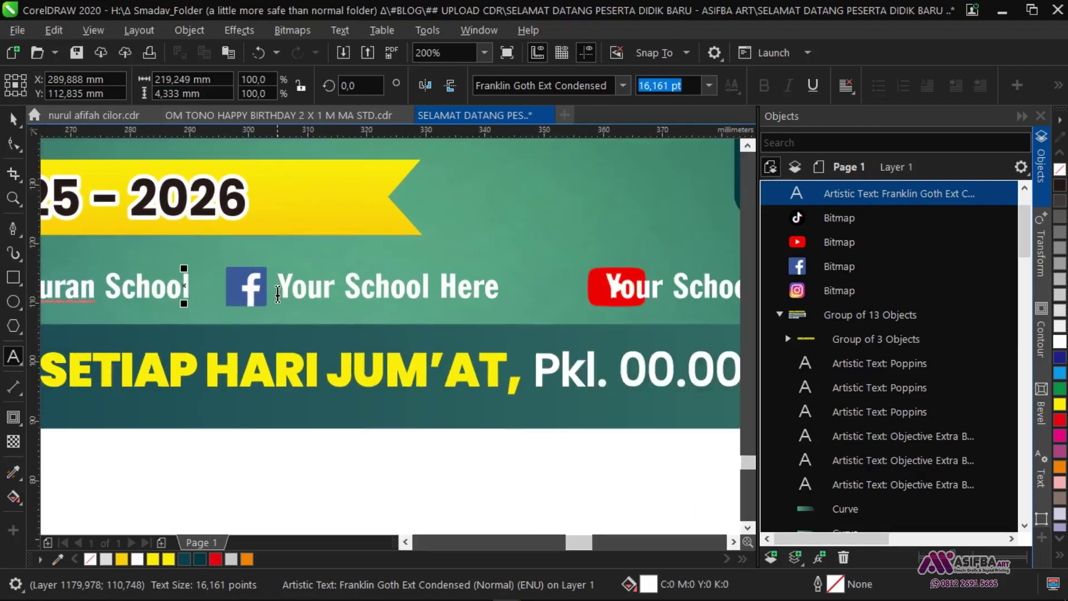
{"action": "left_click_drag", "start_coordinate": [276, 286], "coordinate": [509, 286]}
{"action": "key", "text": "ctrl+v"}
{"action": "scroll", "coordinate": [508, 289], "scroll_direction": "right", "scroll_amount": 2}
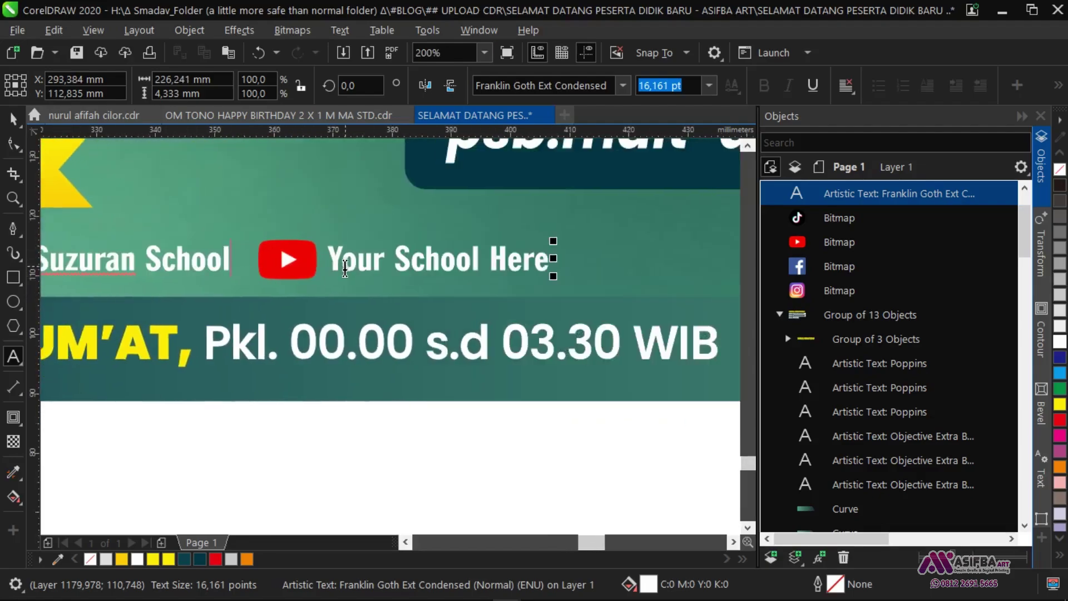
{"action": "left_click_drag", "start_coordinate": [332, 256], "coordinate": [563, 262]}
{"action": "key", "text": "ctrl+v"}
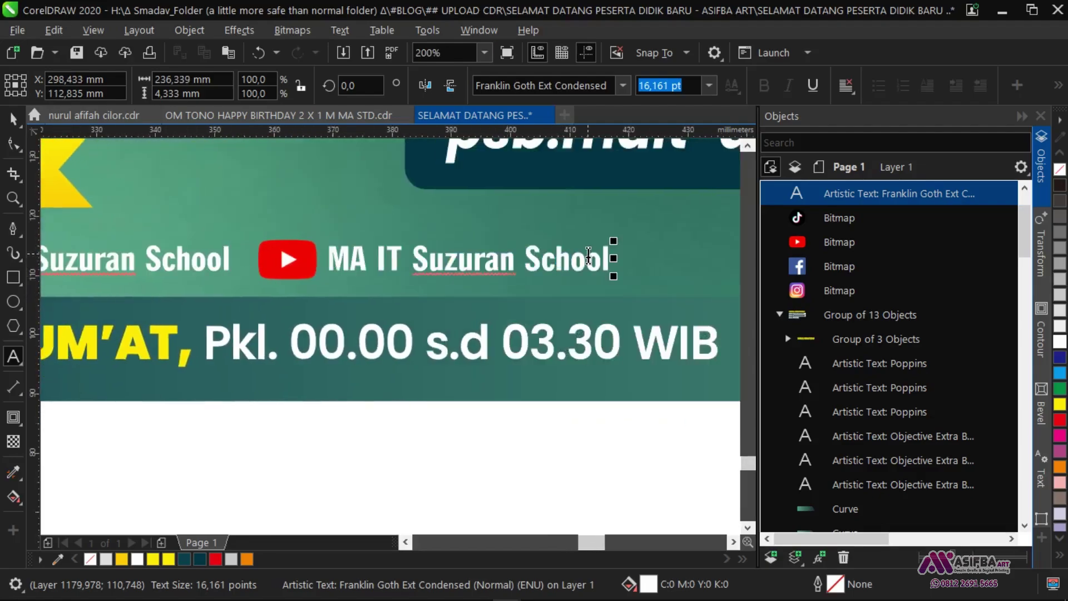
{"action": "scroll", "coordinate": [589, 256], "scroll_direction": "down", "scroll_amount": 1}
{"action": "left_click", "coordinate": [14, 119]}
{"action": "left_click", "coordinate": [190, 383]}
{"action": "scroll", "coordinate": [278, 378], "scroll_direction": "left", "scroll_amount": 3}
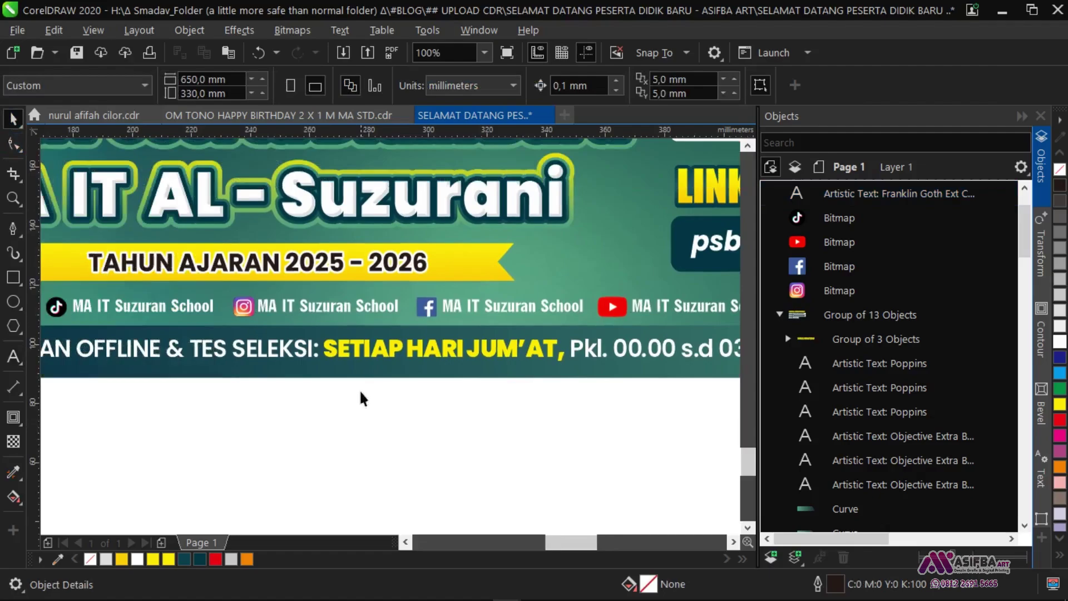
- Outline the social media text in dark teal, thicker than hairline, with round corners and the outline placed behind the fill
{"action": "left_click", "coordinate": [206, 320]}
{"action": "right_click", "coordinate": [200, 559]}
{"action": "scroll", "coordinate": [211, 332], "scroll_direction": "up", "scroll_amount": 1}
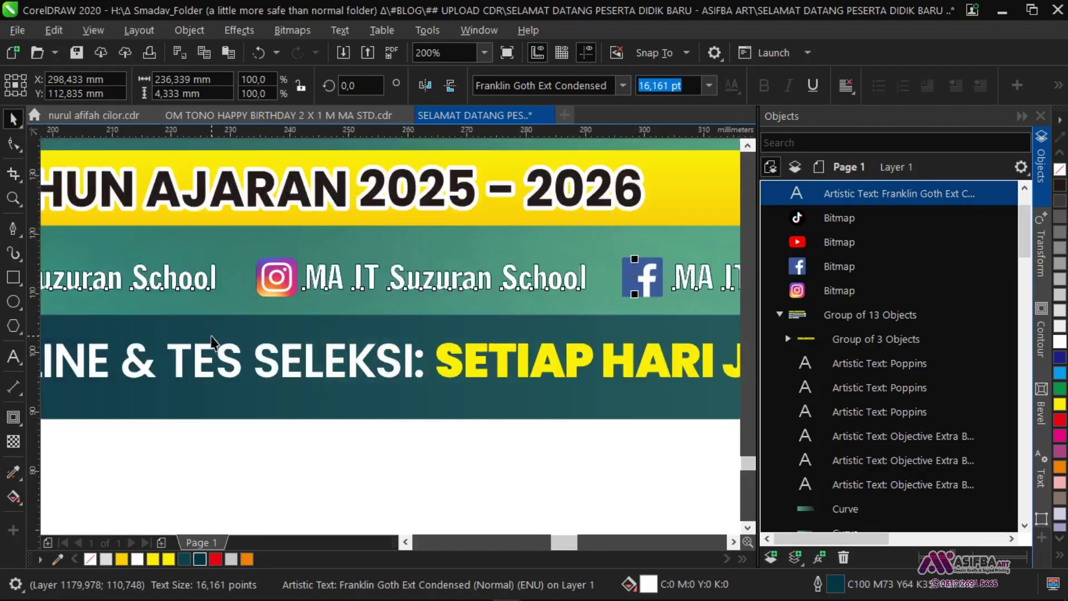
{"action": "key", "text": "F12"}
{"action": "left_click", "coordinate": [580, 371]}
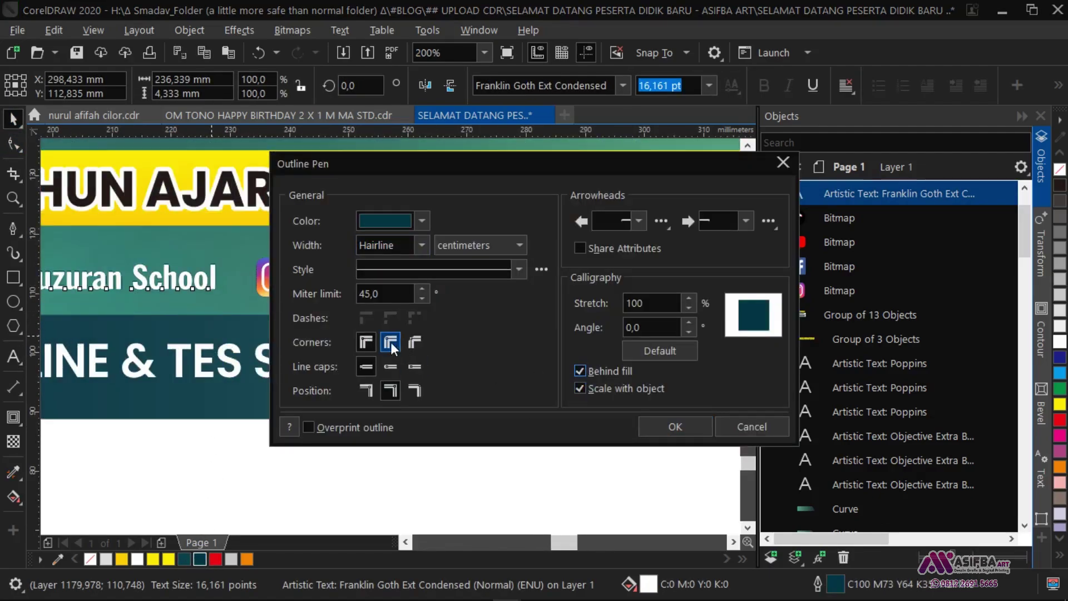
{"action": "left_click", "coordinate": [390, 341]}
{"action": "left_click", "coordinate": [423, 246]}
{"action": "left_click", "coordinate": [394, 348]}
{"action": "key", "text": "Return"}
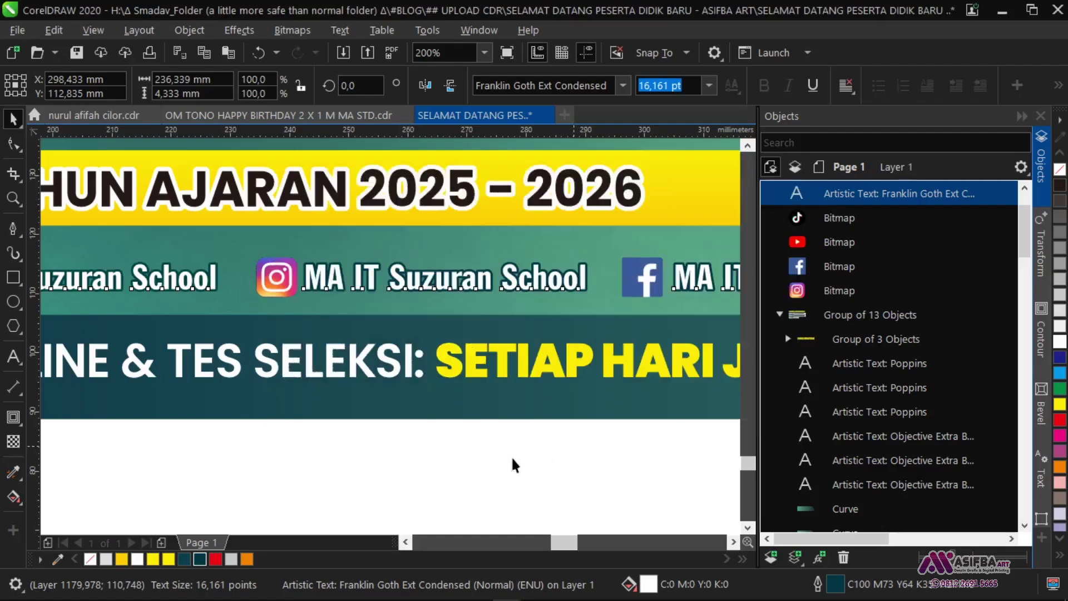
{"action": "left_click", "coordinate": [507, 454]}
- Save the banner document and check the whole layout
{"action": "scroll", "coordinate": [447, 439], "scroll_direction": "down", "scroll_amount": 2}
{"action": "left_click_drag", "start_coordinate": [482, 442], "coordinate": [457, 435]}
{"action": "scroll", "coordinate": [516, 440], "scroll_direction": "down", "scroll_amount": 1}
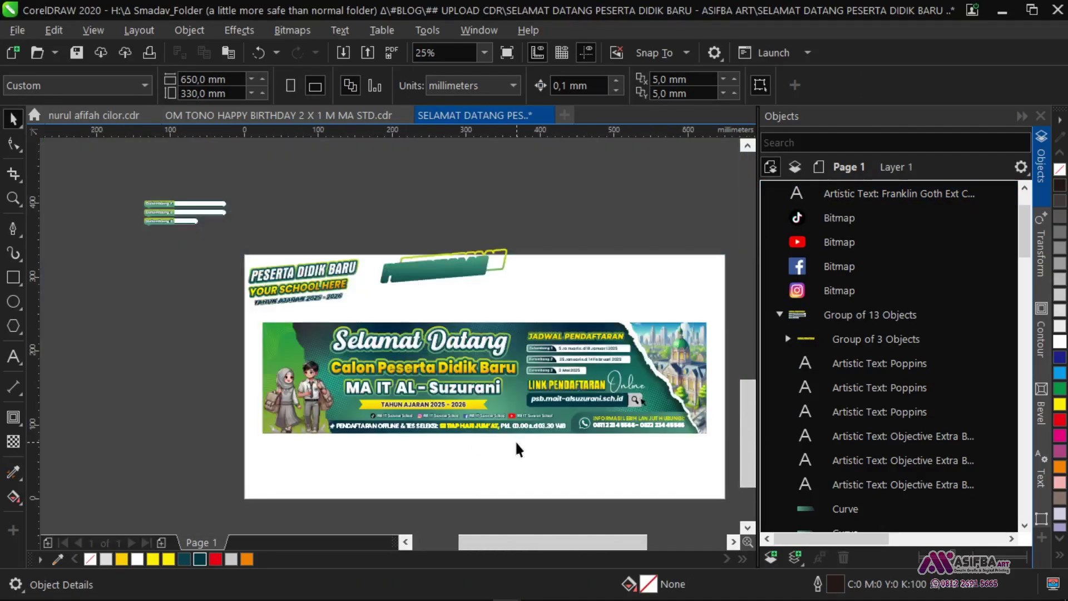
{"action": "key", "text": "ctrl+s"}
{"action": "scroll", "coordinate": [527, 369], "scroll_direction": "up", "scroll_amount": 1}
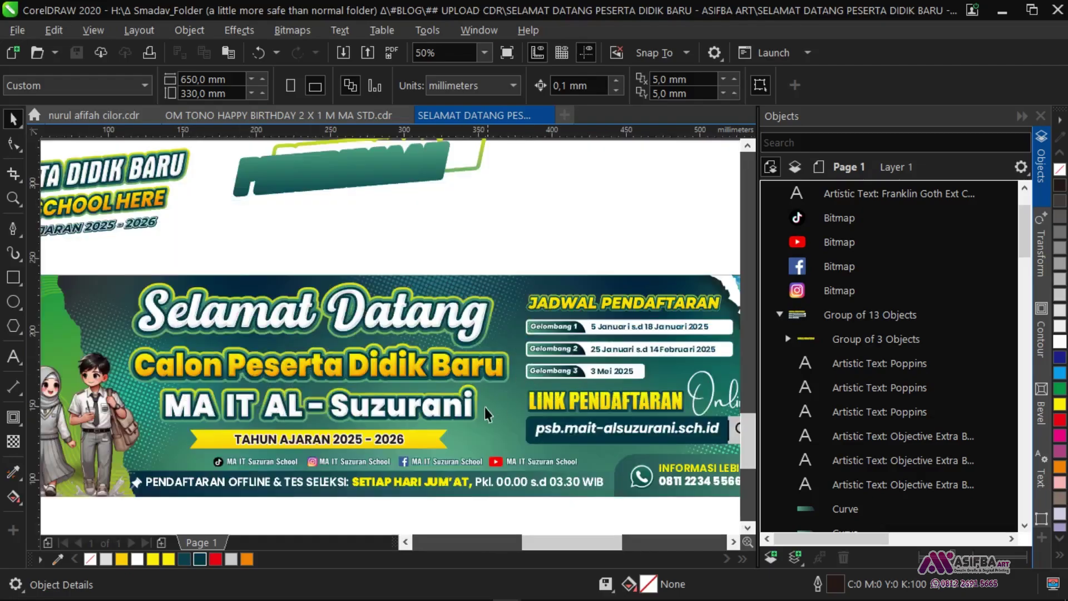
{"action": "scroll", "coordinate": [475, 441], "scroll_direction": "down", "scroll_amount": 1}
- Move the leftover template headings and green shapes off the page, above the banner, and save the document
{"action": "left_click_drag", "start_coordinate": [214, 362], "coordinate": [198, 372]}
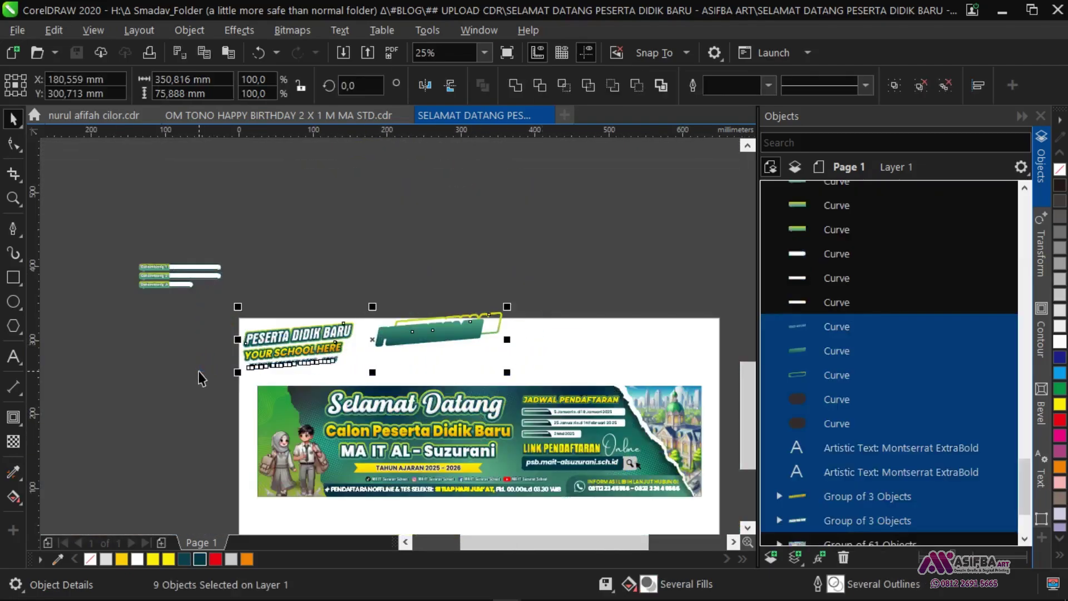
{"action": "left_click_drag", "start_coordinate": [296, 356], "coordinate": [303, 250]}
{"action": "left_click", "coordinate": [308, 336]}
{"action": "left_click_drag", "start_coordinate": [309, 336], "coordinate": [286, 255]}
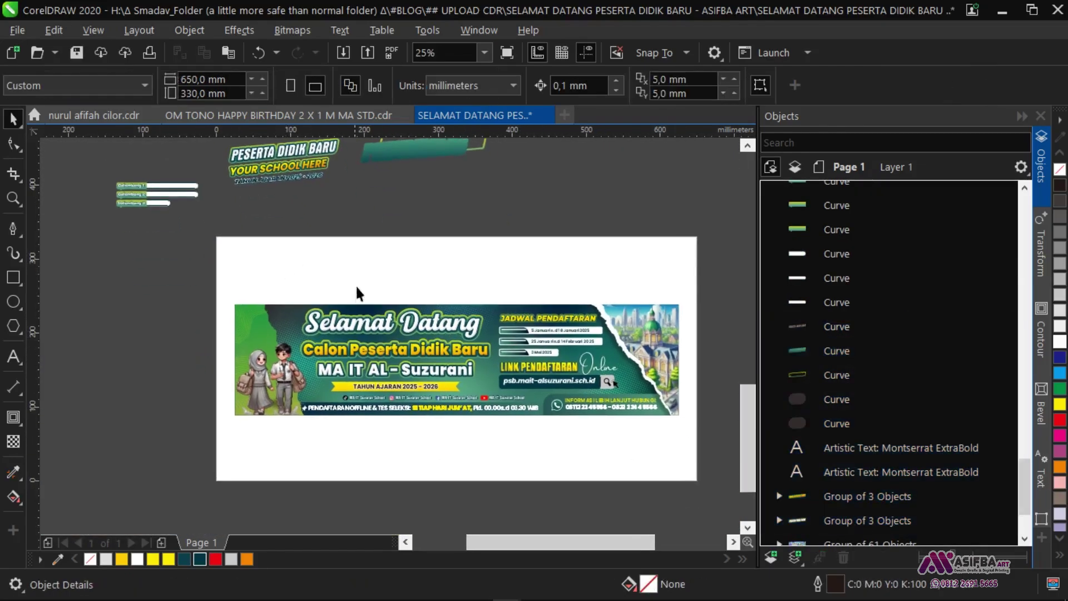
{"action": "key", "text": "ctrl+s"}
{"action": "key", "text": "ctrl+a"}
{"action": "left_click", "coordinate": [484, 52]}
{"action": "left_click", "coordinate": [459, 222]}
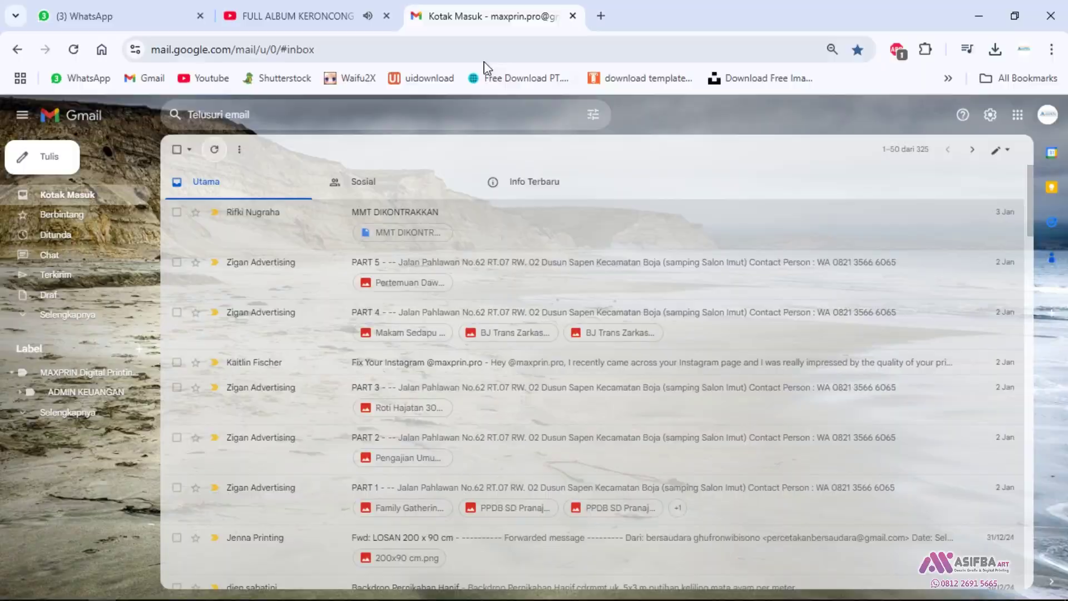
- Switch to Bing Image Creator in Chrome and generate images for "desain logo sekolah sma warna hijau gelap gradasi dengan icon gedung sekolah"
{"action": "left_click", "coordinate": [609, 17]}
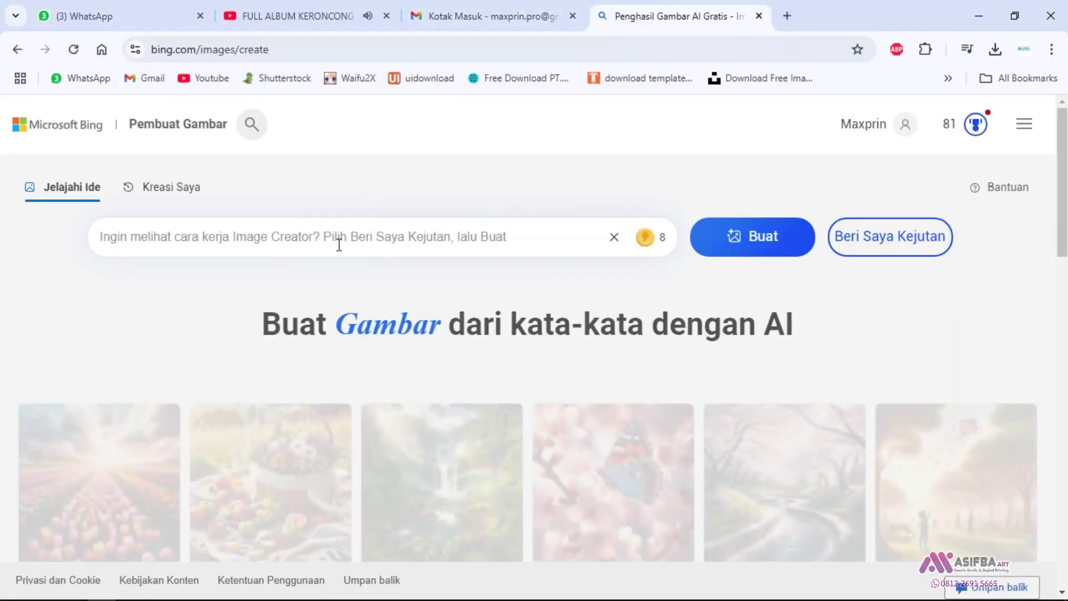
{"action": "type", "text": "desain logo sekolah warna hijau"}
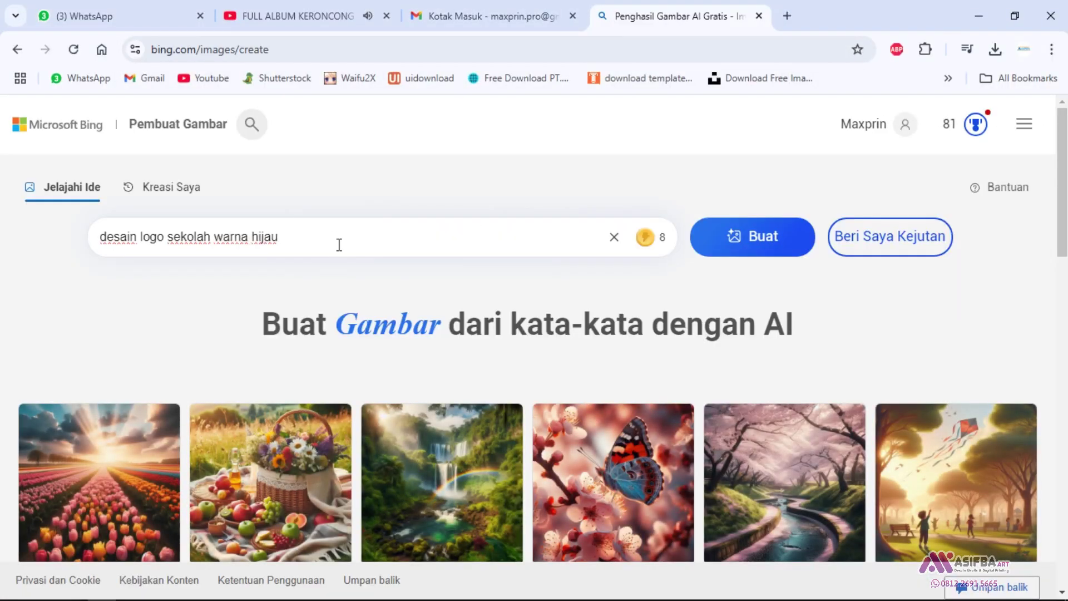
{"action": "type", "text": "sma"}
{"action": "key", "text": "End"}
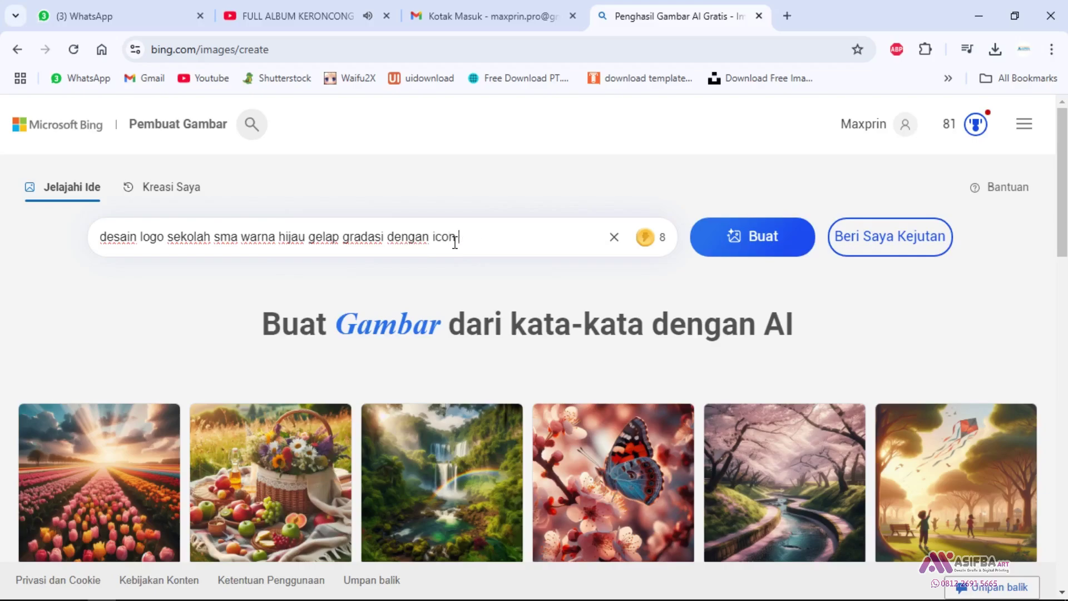
{"action": "key", "text": "Return"}
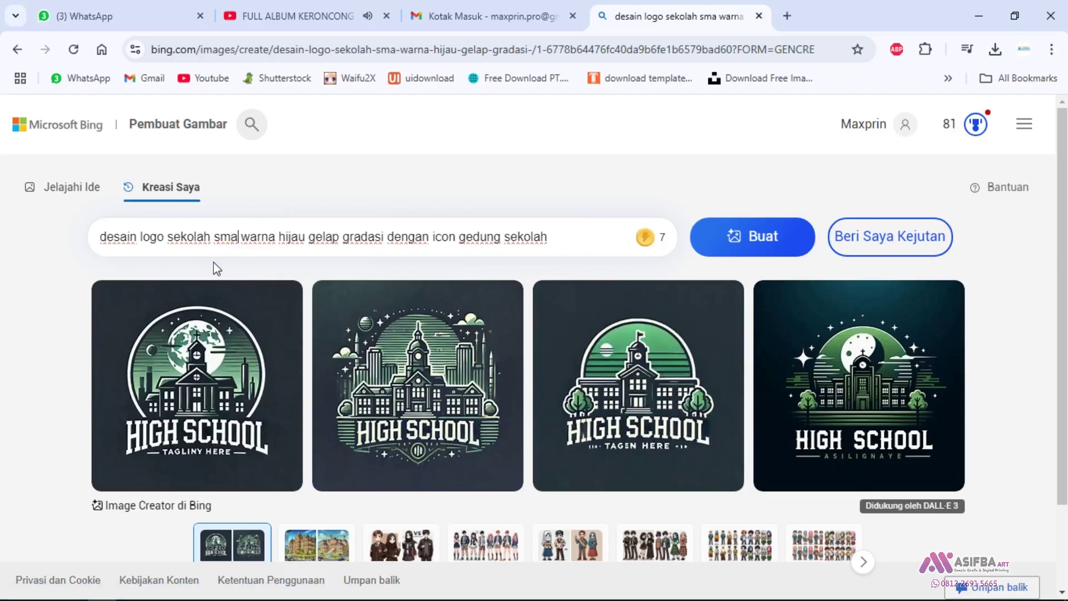
- Replace "sma" in the prompt with 'MA IT Suzuran' and generate the logo images again
{"action": "key", "text": "BackSpace"}
{"action": "key", "text": "BackSpace"}
{"action": "key", "text": "BackSpace"}
{"action": "type", "text": "MA IT Suzuran'"}
{"action": "type", "text": "'"}
{"action": "left_click", "coordinate": [746, 240]}
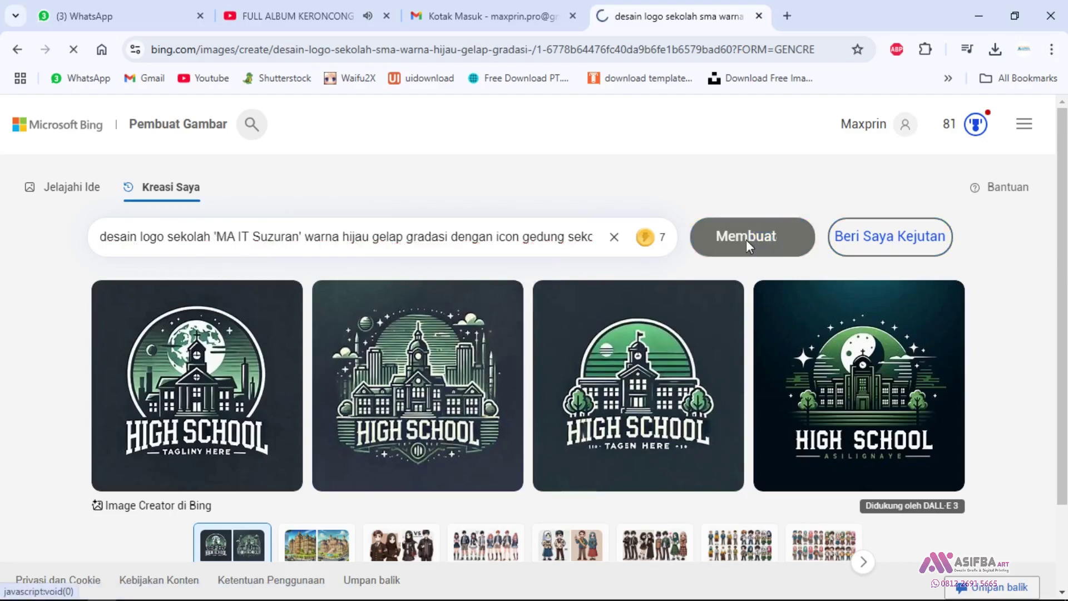
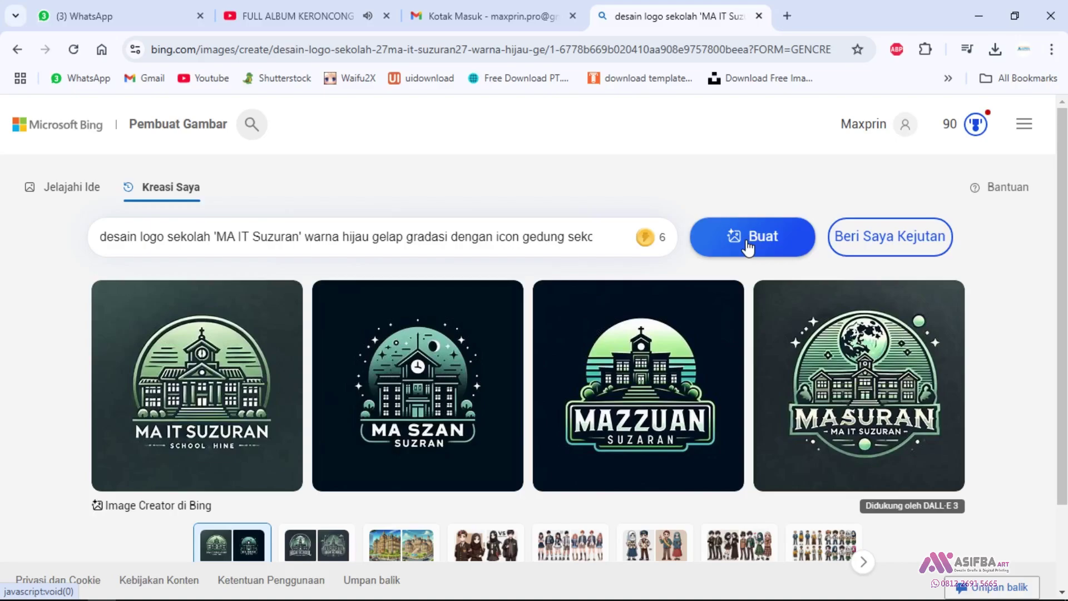
- Copy the first generated MA IT Suzuran logo at full size and paste it into the CorelDRAW banner document
{"action": "left_click", "coordinate": [236, 412]}
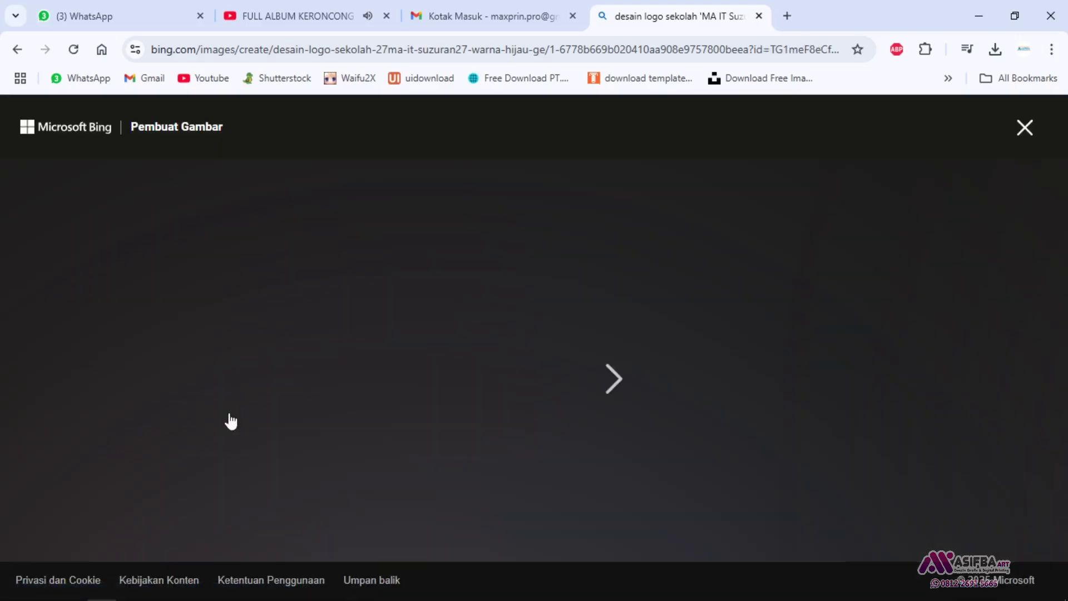
{"action": "right_click", "coordinate": [374, 391]}
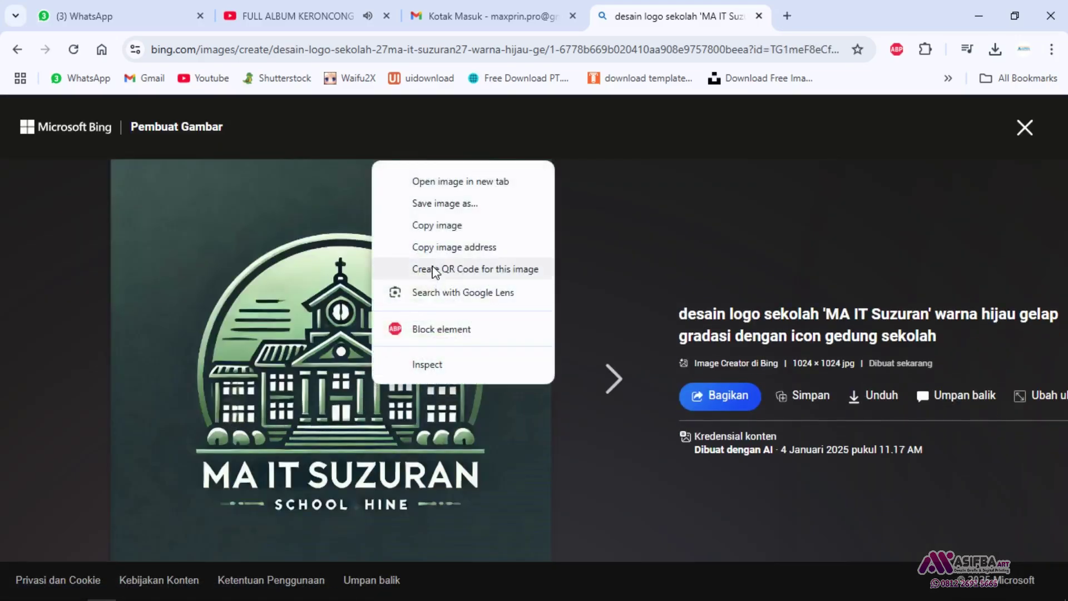
{"action": "left_click", "coordinate": [473, 228]}
{"action": "left_click", "coordinate": [980, 23]}
{"action": "left_click_drag", "start_coordinate": [206, 249], "coordinate": [360, 326]}
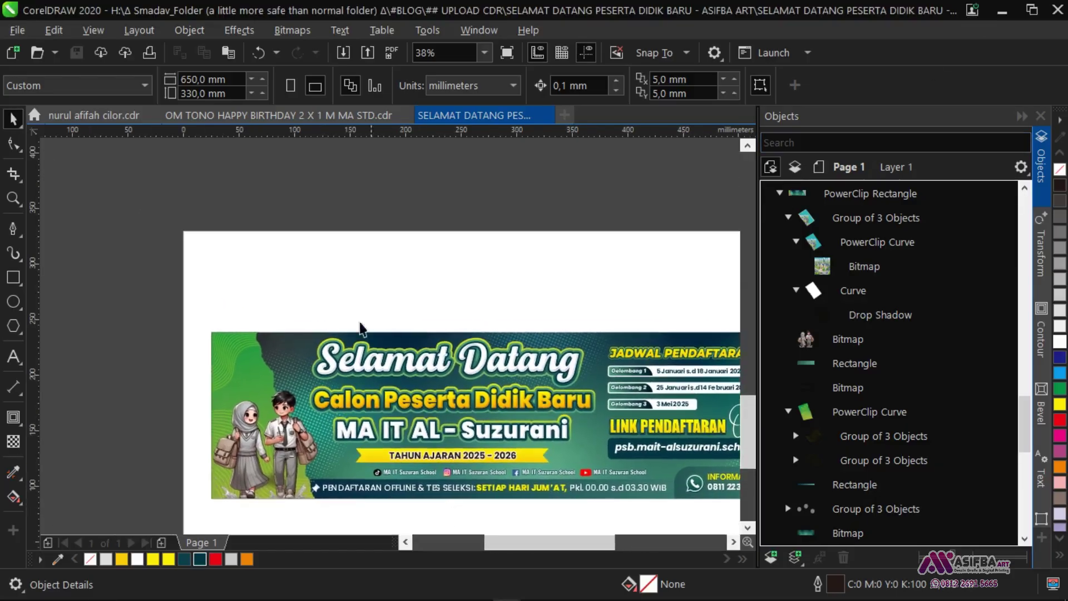
{"action": "right_click", "coordinate": [322, 256]}
{"action": "left_click", "coordinate": [374, 403]}
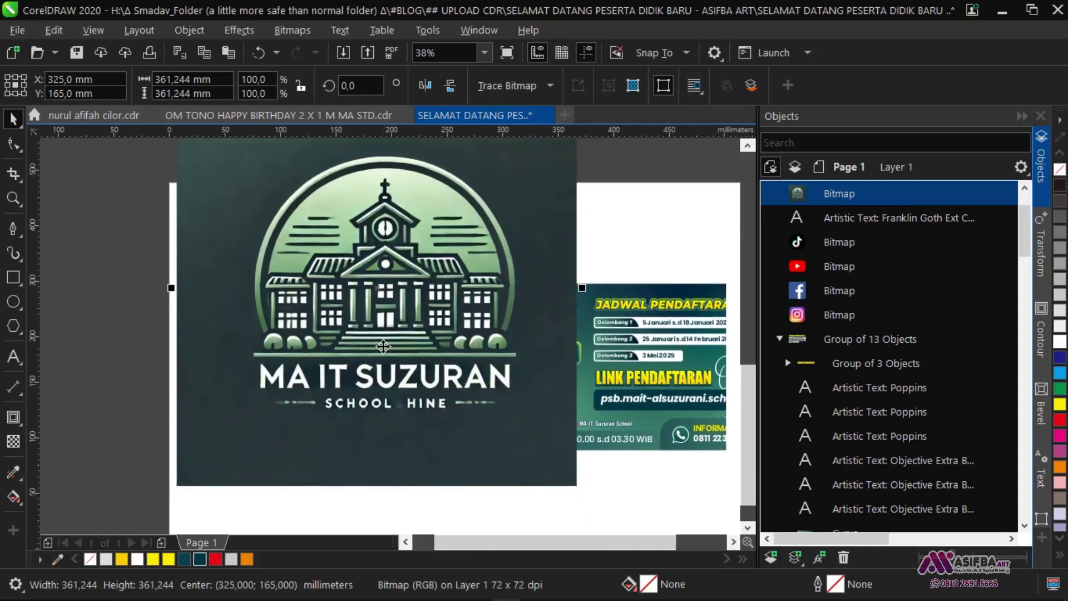
- Scale the pasted logo bitmap to about 89 mm and place it on the empty area beside the page
{"action": "scroll", "coordinate": [462, 445], "scroll_direction": "down", "scroll_amount": 2}
{"action": "left_click_drag", "start_coordinate": [484, 423], "coordinate": [285, 367]}
{"action": "key", "text": "shift+F2"}
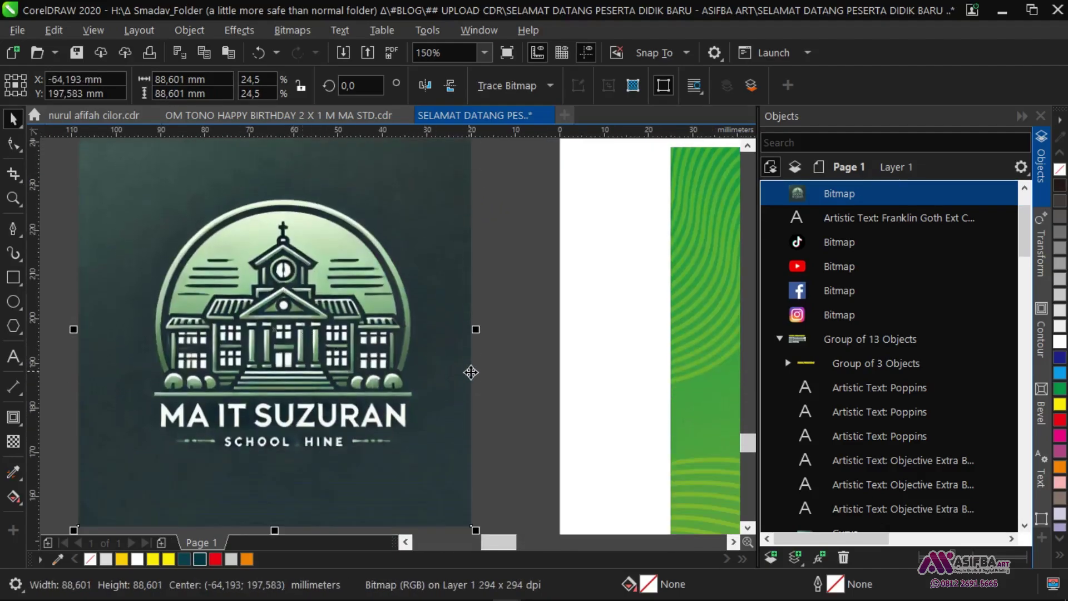
- Draw a circle around the school emblem, center it on the bitmap and enlarge it to about 80 mm in diameter
{"action": "left_click_drag", "start_coordinate": [142, 192], "coordinate": [389, 496]}
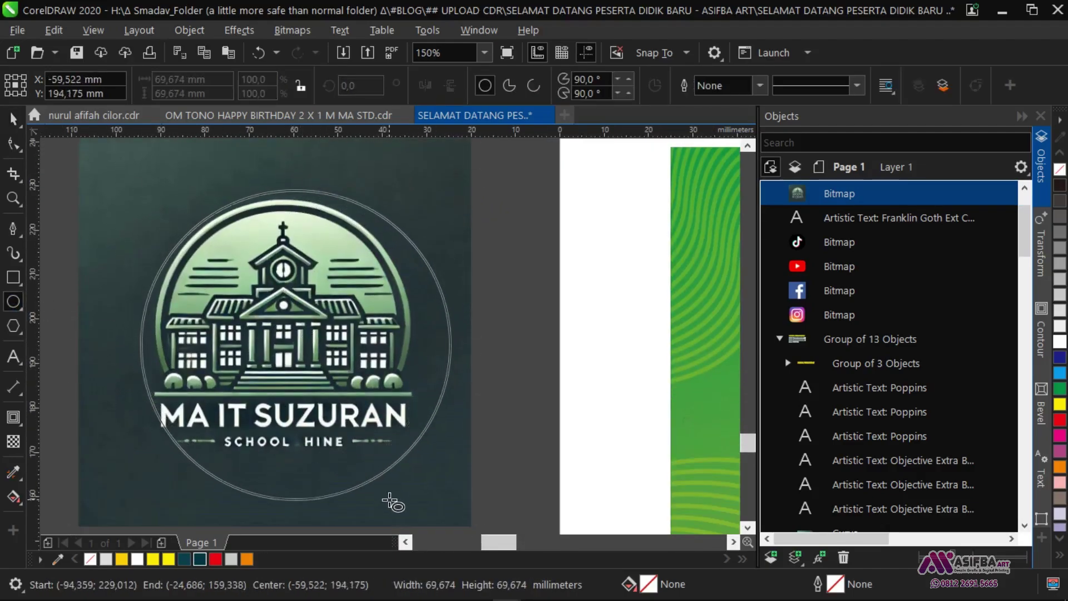
{"action": "key", "text": "space"}
{"action": "left_click", "coordinate": [383, 502], "text": "shift"}
{"action": "left_click", "coordinate": [496, 455]}
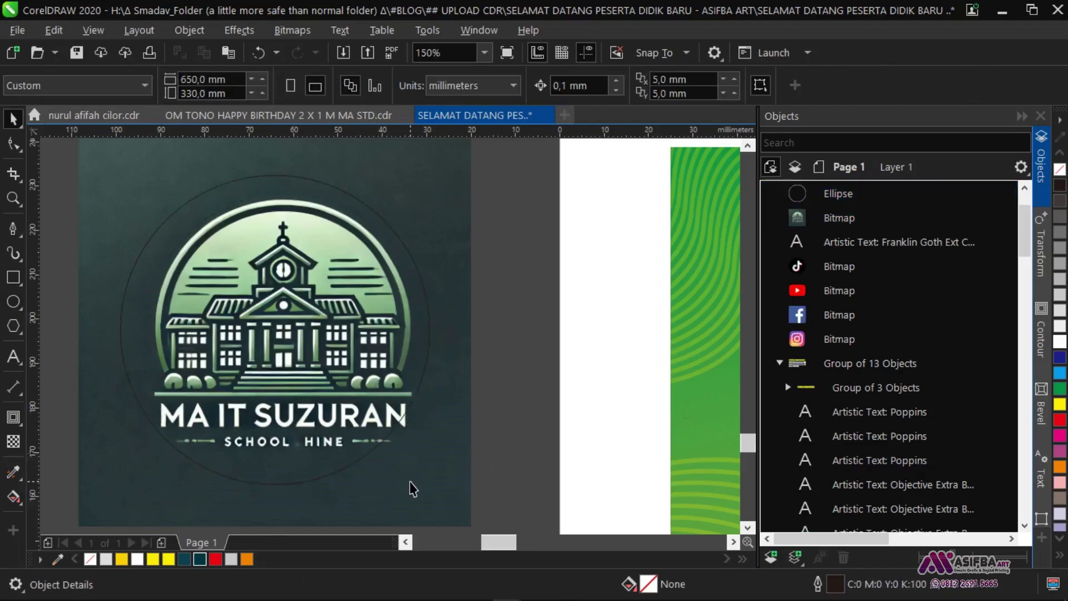
{"action": "left_click", "coordinate": [411, 482]}
{"action": "left_click", "coordinate": [483, 461]}
{"action": "left_click", "coordinate": [379, 390]}
{"action": "left_click_drag", "start_coordinate": [439, 489], "coordinate": [460, 517]}
{"action": "left_click_drag", "start_coordinate": [336, 307], "coordinate": [336, 320]}
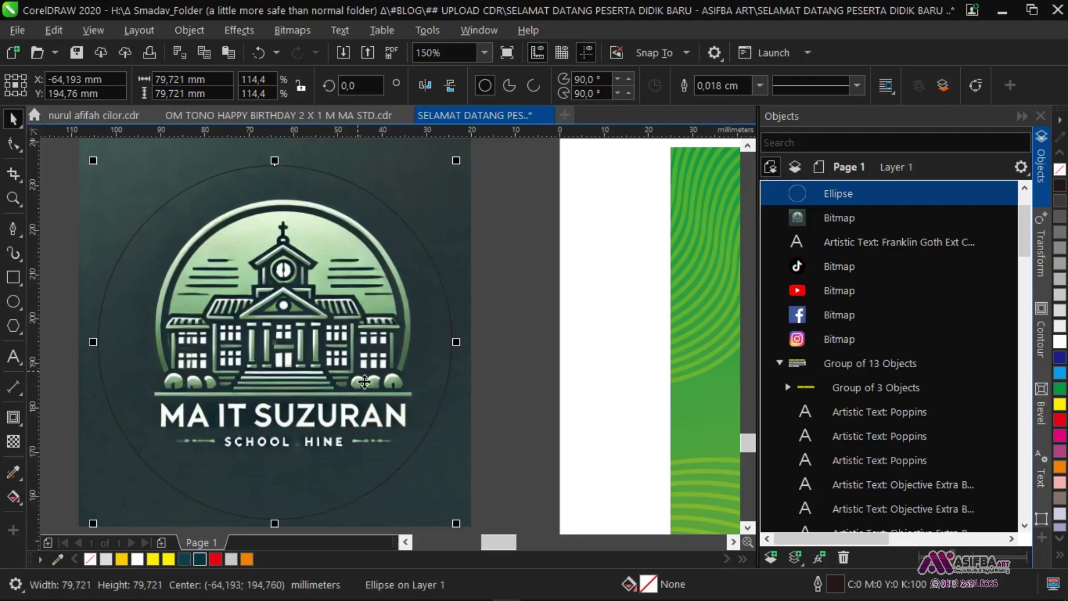
- PowerClip the logo bitmap inside the circle
{"action": "left_click", "coordinate": [515, 466]}
{"action": "right_click", "coordinate": [444, 473]}
{"action": "left_click", "coordinate": [500, 346]}
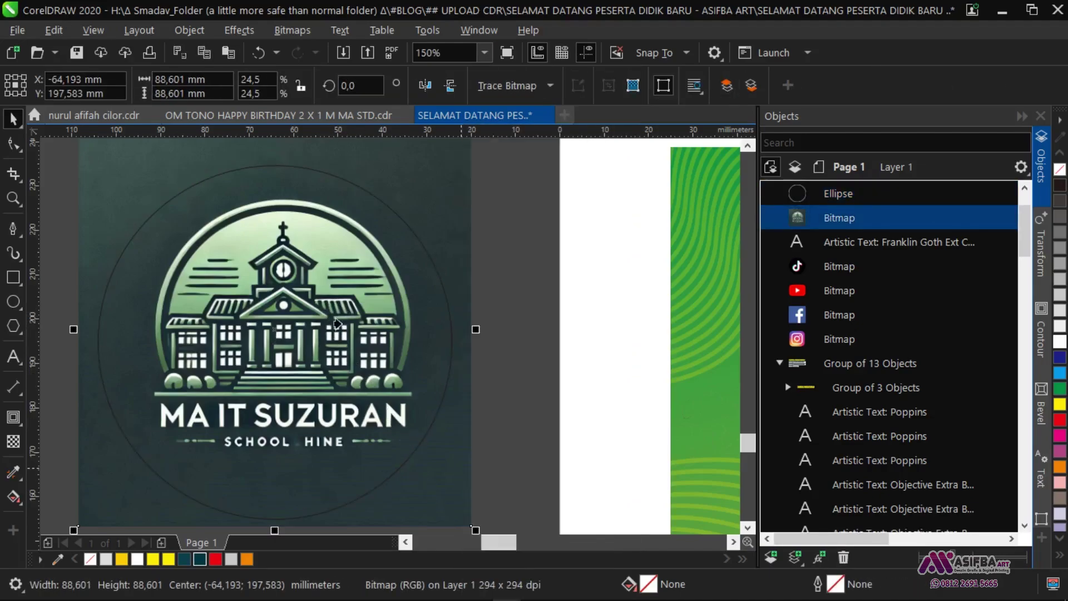
{"action": "left_click", "coordinate": [338, 324]}
- Center the emblem within the PowerClip circle and enlarge the clipped bitmap slightly to about 89.4 mm
{"action": "left_click", "coordinate": [74, 160]}
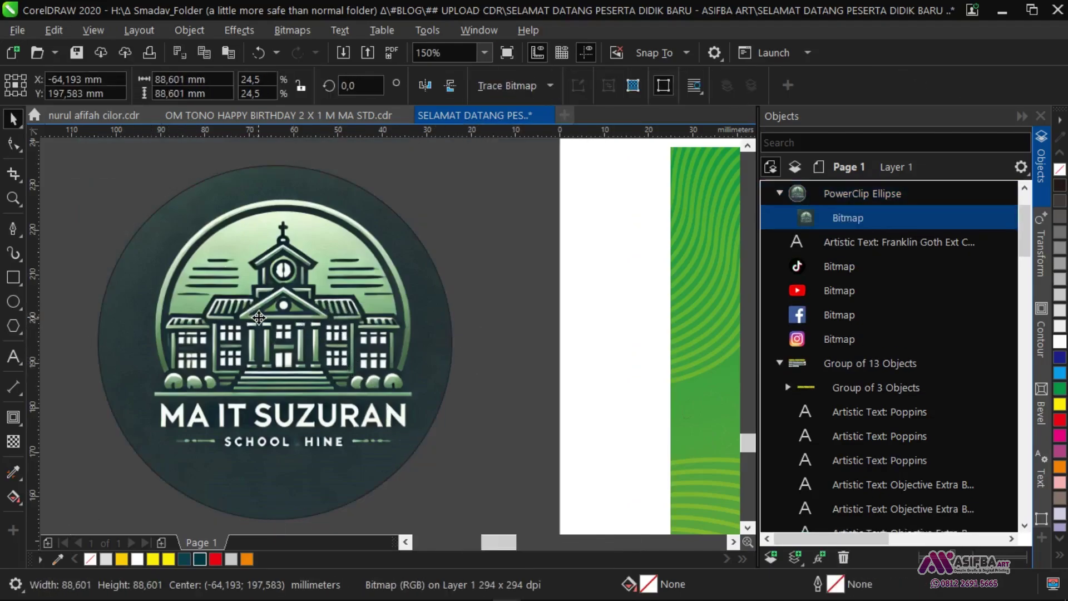
{"action": "left_click_drag", "start_coordinate": [259, 318], "coordinate": [287, 319]}
{"action": "scroll", "coordinate": [352, 345], "scroll_direction": "down", "scroll_amount": 1}
{"action": "scroll", "coordinate": [348, 351], "scroll_direction": "up", "scroll_amount": 1}
{"action": "scroll", "coordinate": [284, 319], "scroll_direction": "up", "scroll_amount": 1}
{"action": "scroll", "coordinate": [286, 319], "scroll_direction": "down", "scroll_amount": 1}
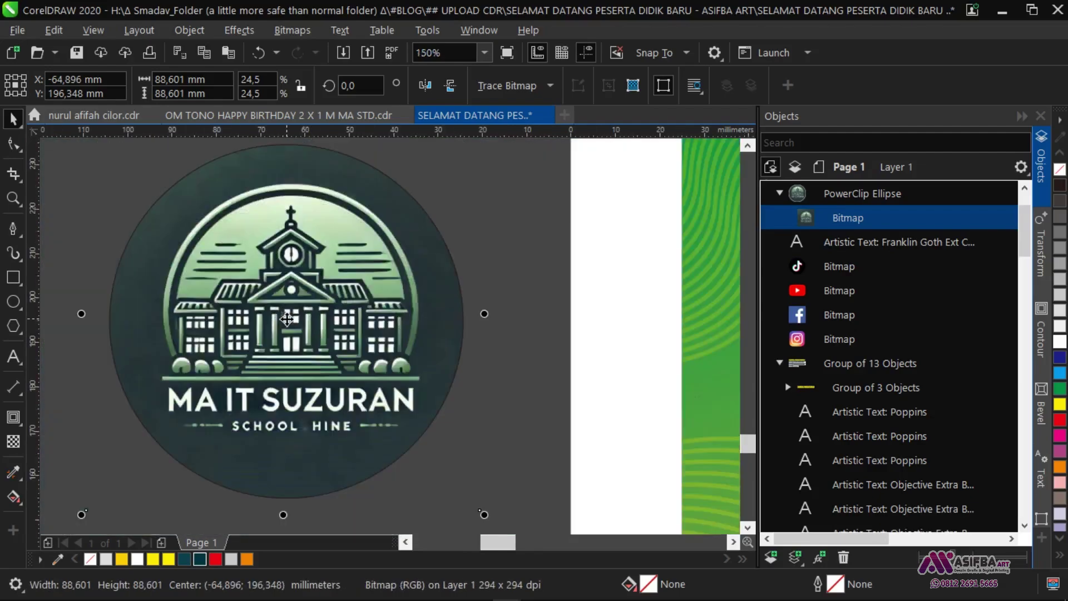
{"action": "key", "text": "ctrl+z"}
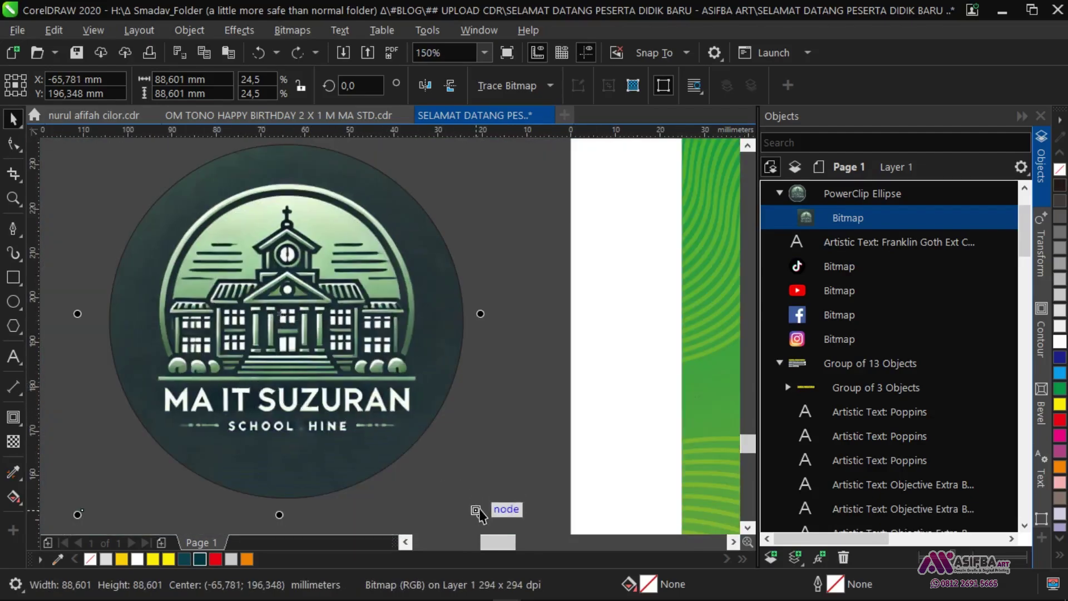
{"action": "left_click_drag", "start_coordinate": [480, 514], "coordinate": [484, 518]}
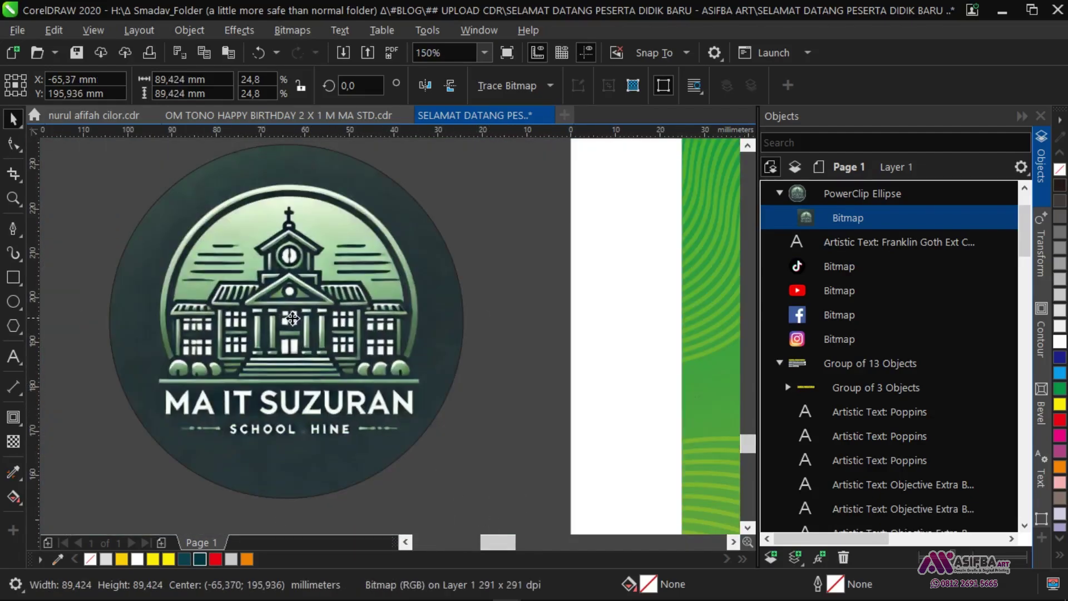
{"action": "left_click_drag", "start_coordinate": [292, 319], "coordinate": [283, 317]}
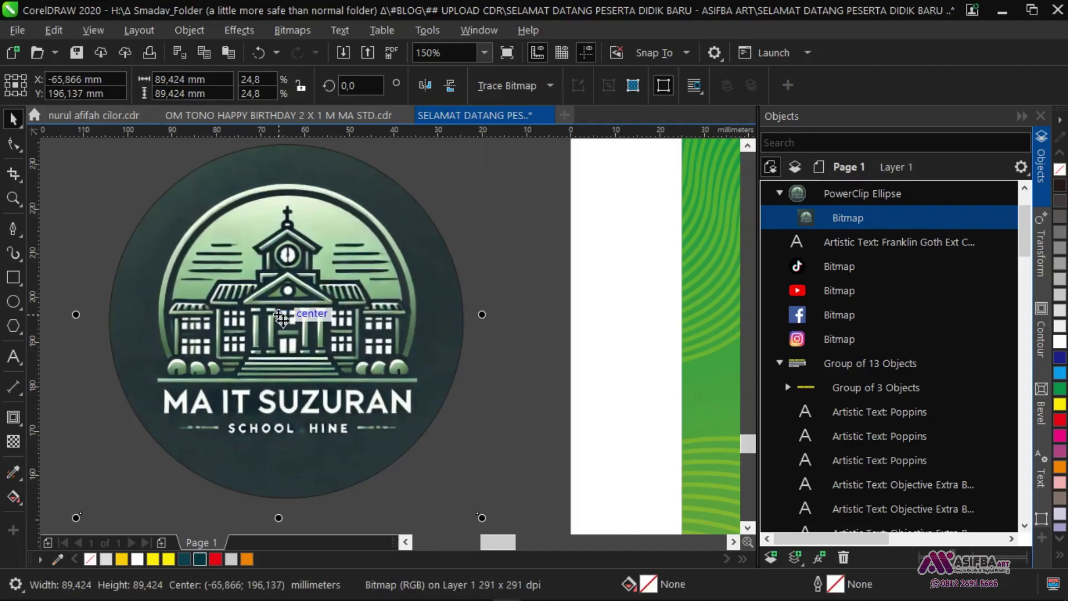
{"action": "scroll", "coordinate": [308, 192], "scroll_direction": "down", "scroll_amount": 1}
- Shrink the circular logo to about 30 mm and place it on the banner's green area above the two students
{"action": "left_click", "coordinate": [336, 384]}
{"action": "left_click_drag", "start_coordinate": [368, 305], "coordinate": [300, 379]}
{"action": "left_click", "coordinate": [300, 380]}
{"action": "left_click_drag", "start_coordinate": [324, 423], "coordinate": [289, 370]}
{"action": "left_click_drag", "start_coordinate": [257, 336], "coordinate": [481, 290]}
{"action": "left_click_drag", "start_coordinate": [509, 288], "coordinate": [398, 291]}
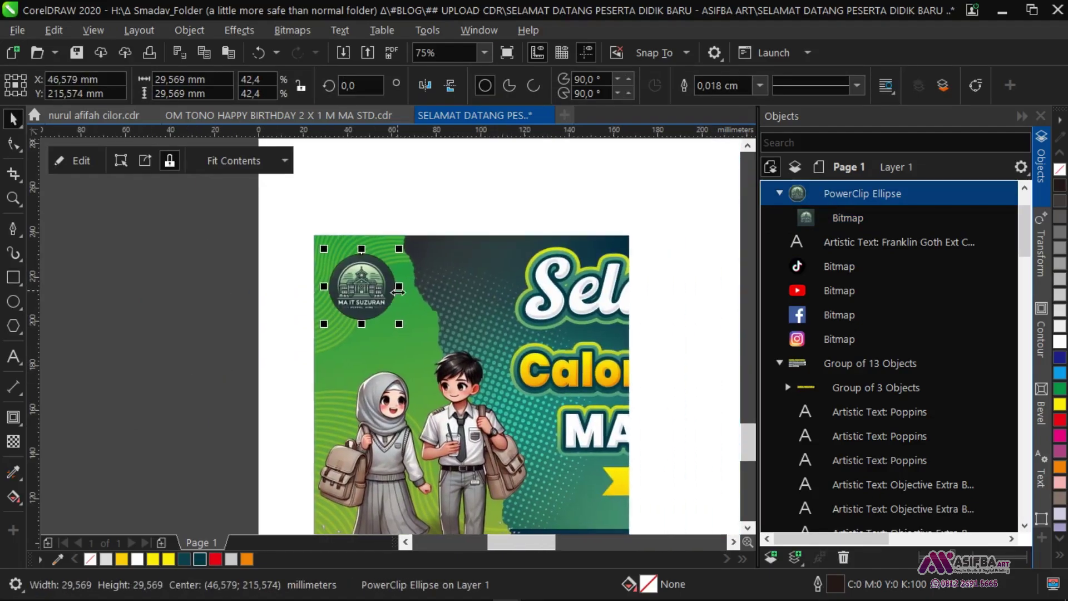
- Enlarge the circular logo to about 36 mm and fine-tune its position in the banner's upper-left corner
{"action": "scroll", "coordinate": [402, 301], "scroll_direction": "up", "scroll_amount": 1}
{"action": "left_click_drag", "start_coordinate": [390, 344], "coordinate": [426, 378]}
{"action": "left_click_drag", "start_coordinate": [348, 294], "coordinate": [343, 288]}
{"action": "left_click_drag", "start_coordinate": [424, 372], "coordinate": [436, 384]}
{"action": "left_click_drag", "start_coordinate": [370, 305], "coordinate": [387, 314]}
{"action": "scroll", "coordinate": [386, 315], "scroll_direction": "down", "scroll_amount": 1}
{"action": "key", "text": "ctrl+z"}
{"action": "left_click_drag", "start_coordinate": [411, 350], "coordinate": [402, 341]}
{"action": "scroll", "coordinate": [389, 293], "scroll_direction": "up", "scroll_amount": 1}
- Give the circular logo a white 0.2 cm outline with round corners, placed behind the fill
{"action": "right_click", "coordinate": [1060, 341]}
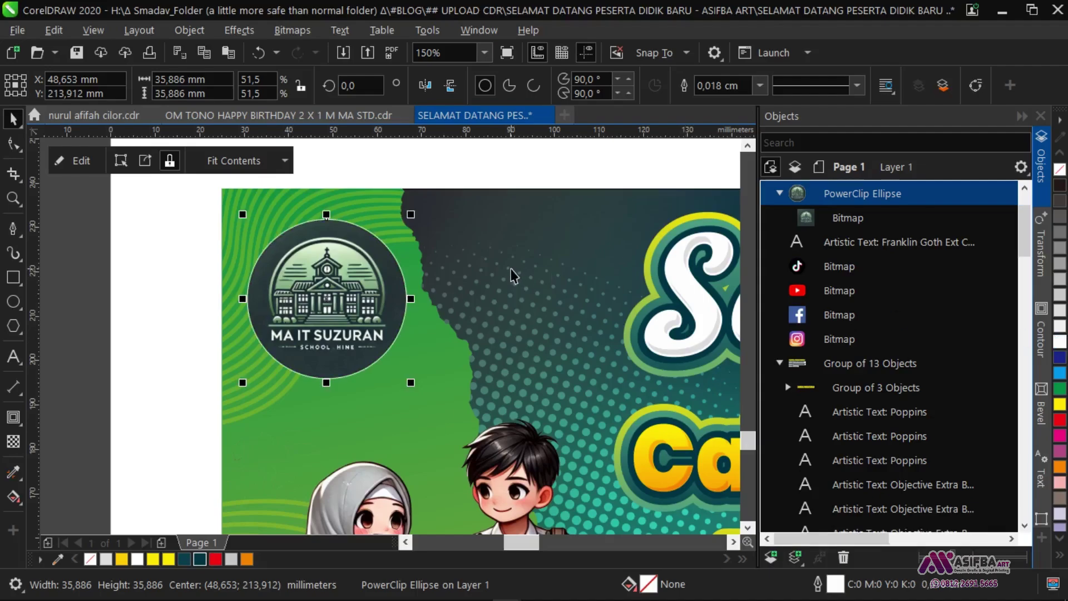
{"action": "key", "text": "F12"}
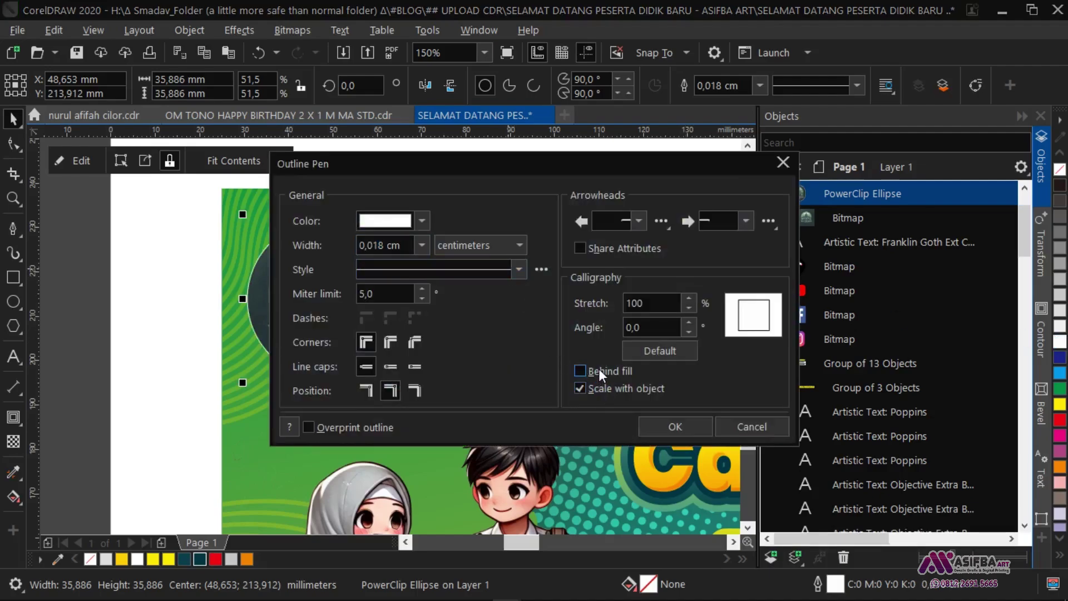
{"action": "left_click_drag", "start_coordinate": [498, 160], "coordinate": [633, 180]}
{"action": "left_click", "coordinate": [557, 265]}
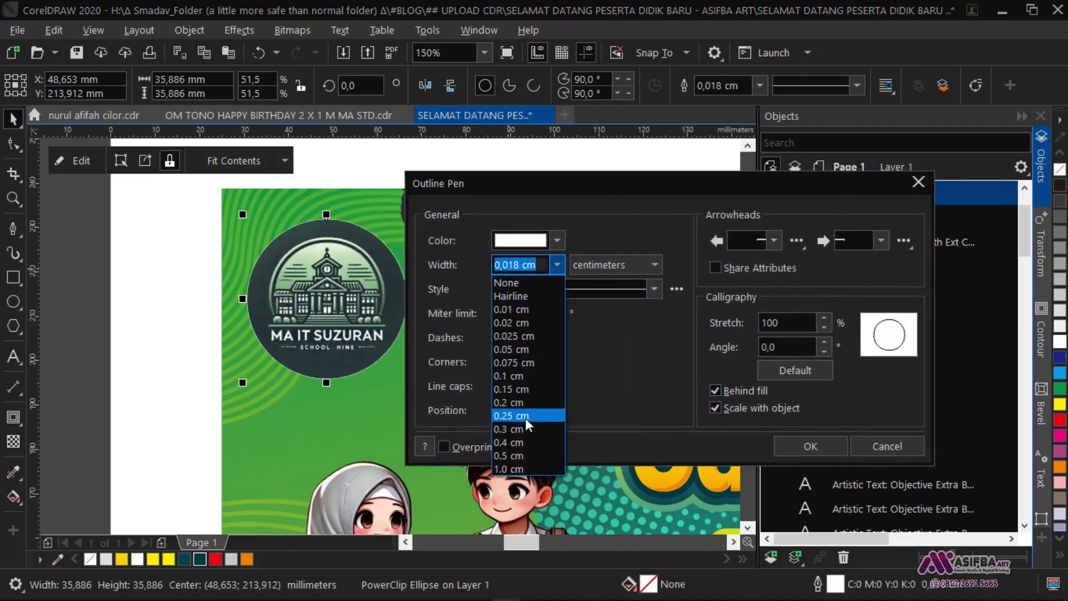
{"action": "left_click", "coordinate": [525, 441]}
{"action": "left_click", "coordinate": [557, 265]}
{"action": "left_click", "coordinate": [528, 414]}
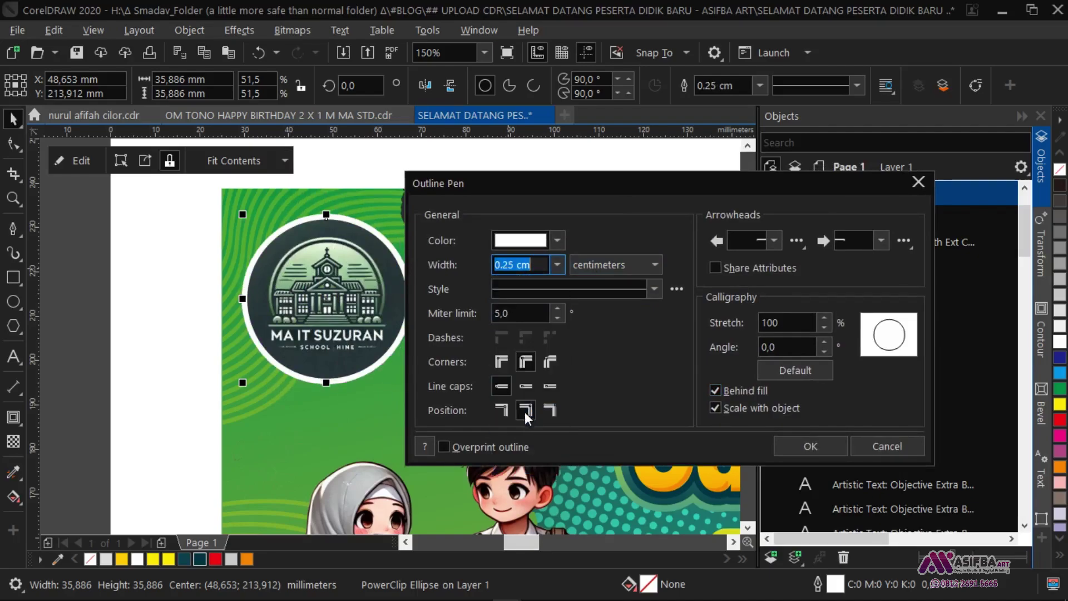
{"action": "left_click", "coordinate": [557, 264]}
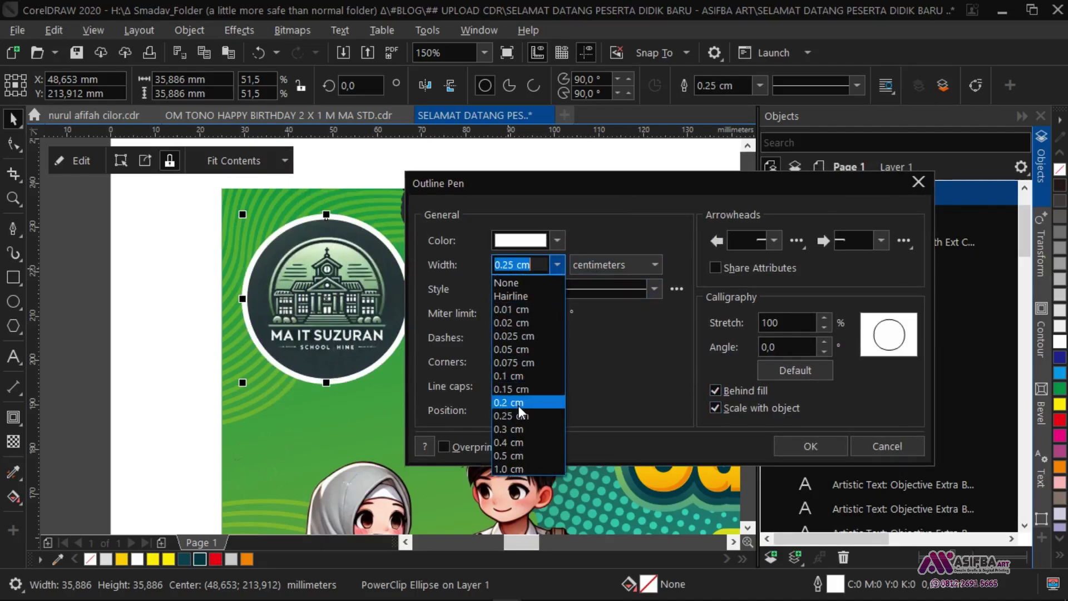
{"action": "left_click", "coordinate": [519, 403]}
{"action": "left_click", "coordinate": [811, 447]}
{"action": "scroll", "coordinate": [333, 295], "scroll_direction": "down", "scroll_amount": 2}
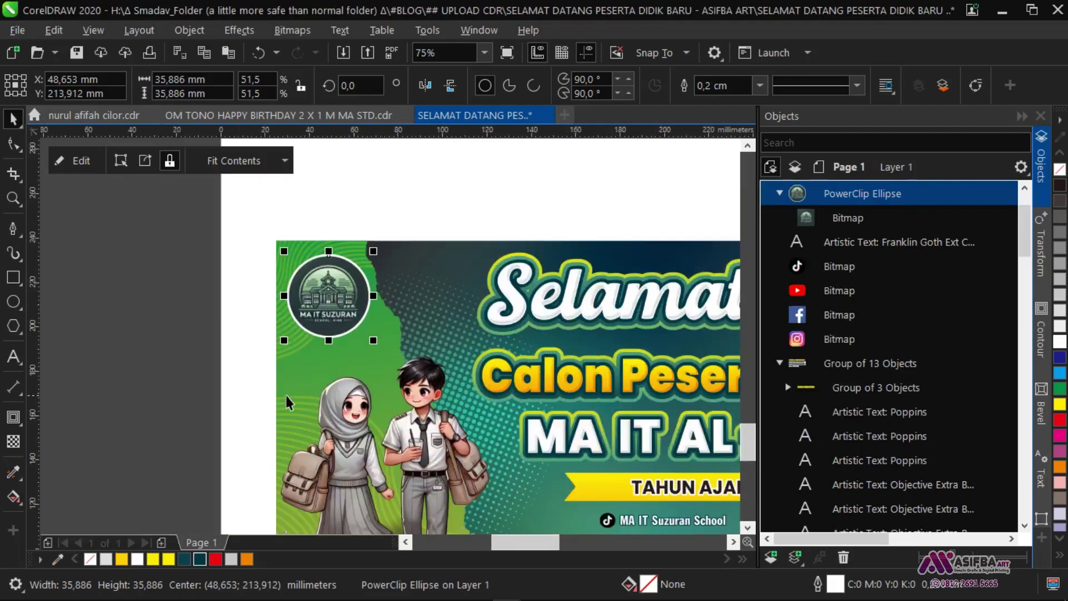
- Shift the circular logo about 2 mm left and slightly down in the banner's upper-left corner
{"action": "key", "text": "Escape"}
{"action": "scroll", "coordinate": [234, 372], "scroll_direction": "down", "scroll_amount": 2}
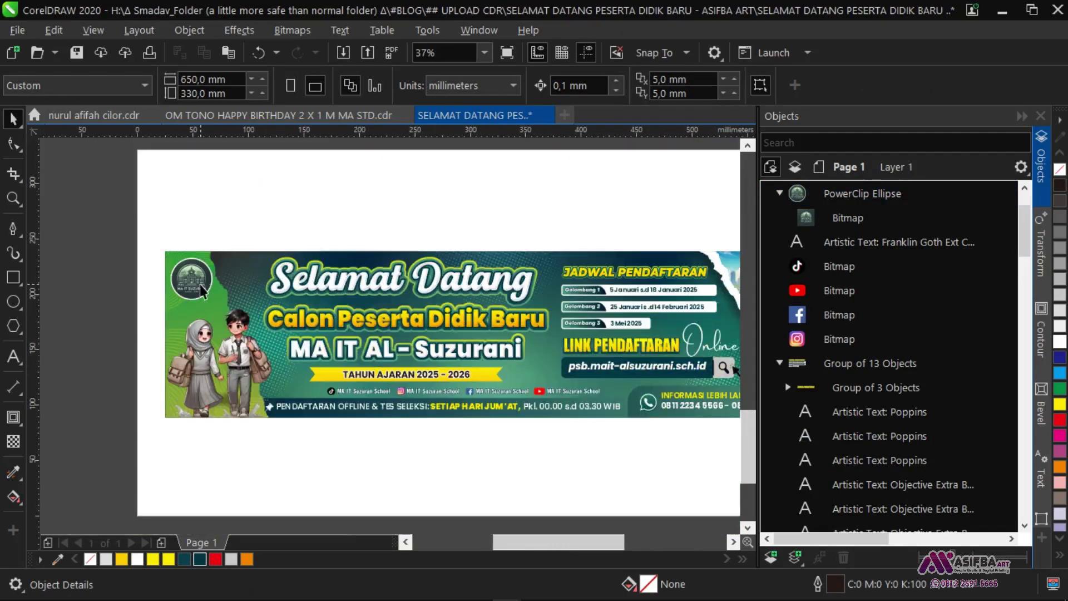
{"action": "scroll", "coordinate": [192, 285], "scroll_direction": "up", "scroll_amount": 1}
{"action": "left_click", "coordinate": [192, 285]}
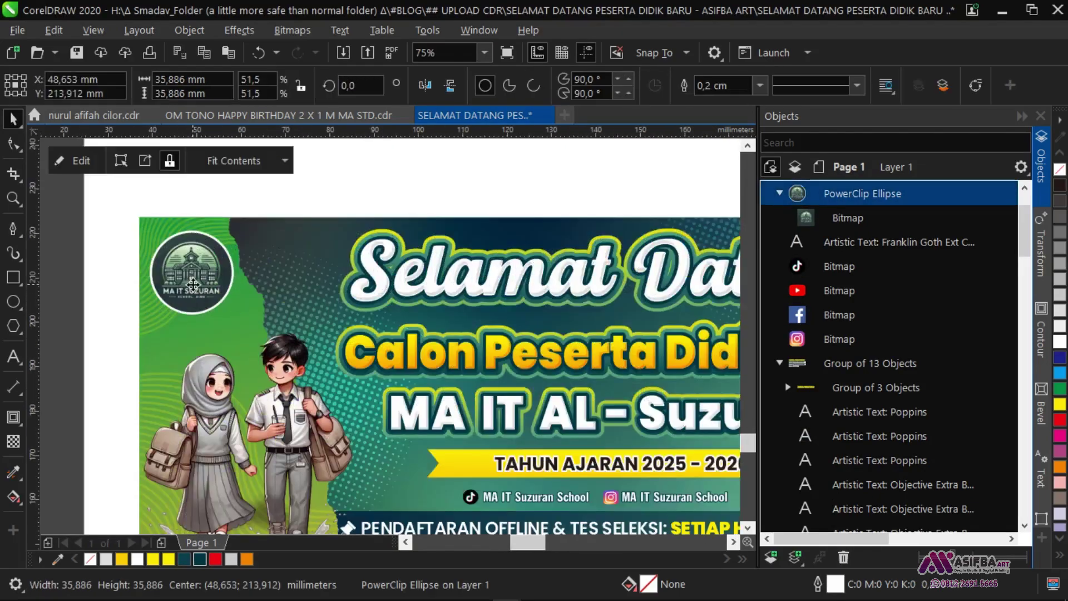
{"action": "scroll", "coordinate": [192, 284], "scroll_direction": "up", "scroll_amount": 1}
{"action": "left_click_drag", "start_coordinate": [192, 285], "coordinate": [183, 289]}
{"action": "scroll", "coordinate": [183, 289], "scroll_direction": "down", "scroll_amount": 1}
- Inside the background PowerClip, rotate the green torn-edge shape to about 280.6° and shift it about 3 mm right
{"action": "left_click", "coordinate": [183, 290]}
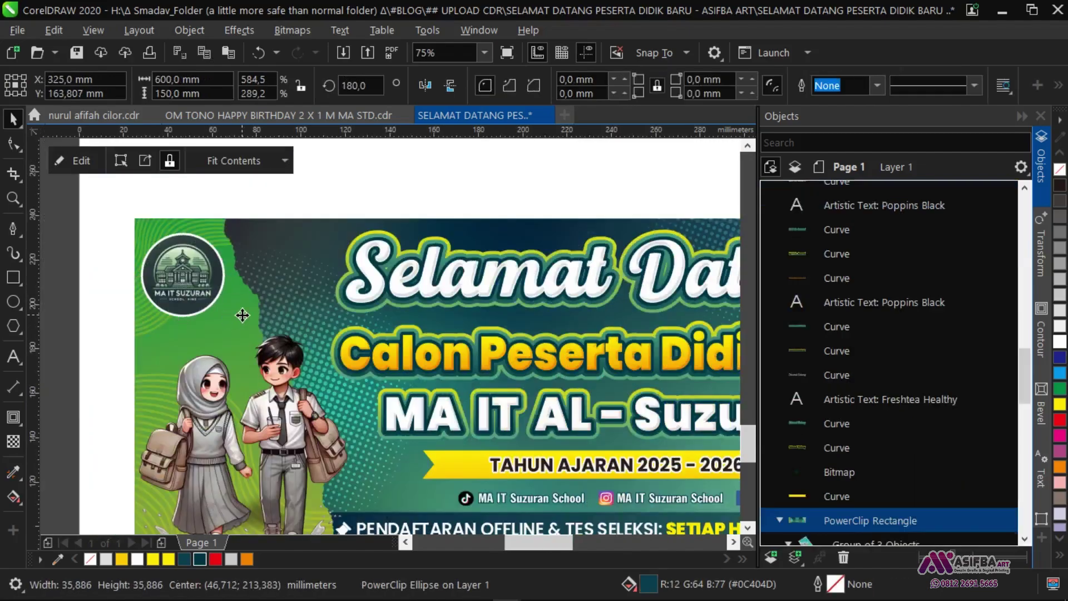
{"action": "left_click", "coordinate": [78, 161]}
{"action": "left_click", "coordinate": [196, 301]}
{"action": "scroll", "coordinate": [206, 328], "scroll_direction": "down", "scroll_amount": 1}
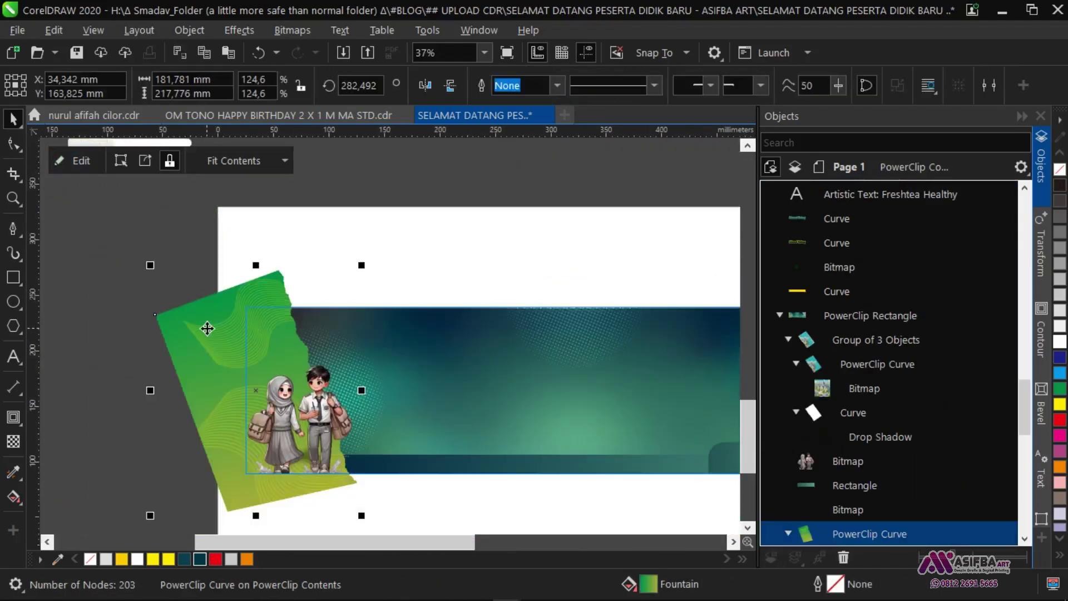
{"action": "left_click_drag", "start_coordinate": [364, 263], "coordinate": [366, 266]}
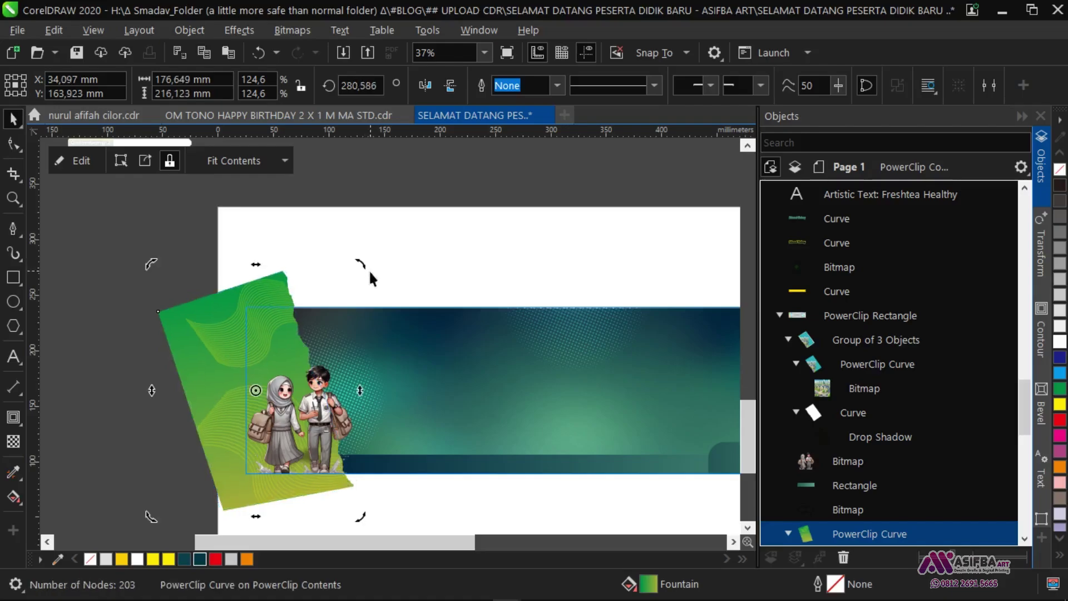
{"action": "left_click", "coordinate": [259, 312]}
{"action": "scroll", "coordinate": [210, 382], "scroll_direction": "up", "scroll_amount": 2}
{"action": "scroll", "coordinate": [215, 382], "scroll_direction": "down", "scroll_amount": 2}
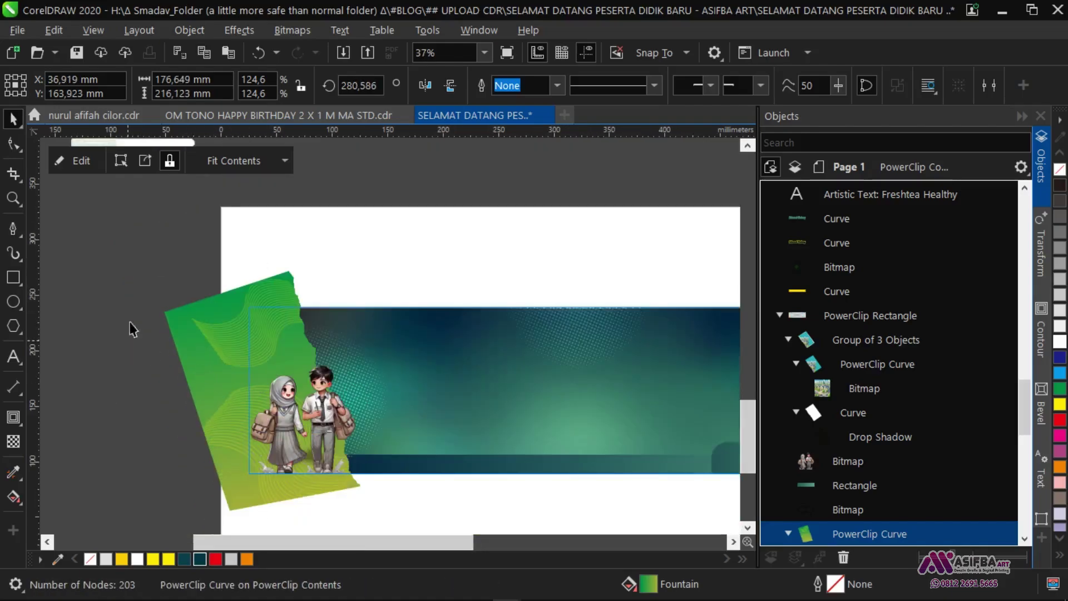
{"action": "left_click", "coordinate": [96, 184]}
{"action": "left_click", "coordinate": [309, 358]}
- Enlarge the circular logo to about 39 mm and nudge it slightly left
{"action": "scroll", "coordinate": [244, 317], "scroll_direction": "up", "scroll_amount": 3}
{"action": "left_click", "coordinate": [244, 317]}
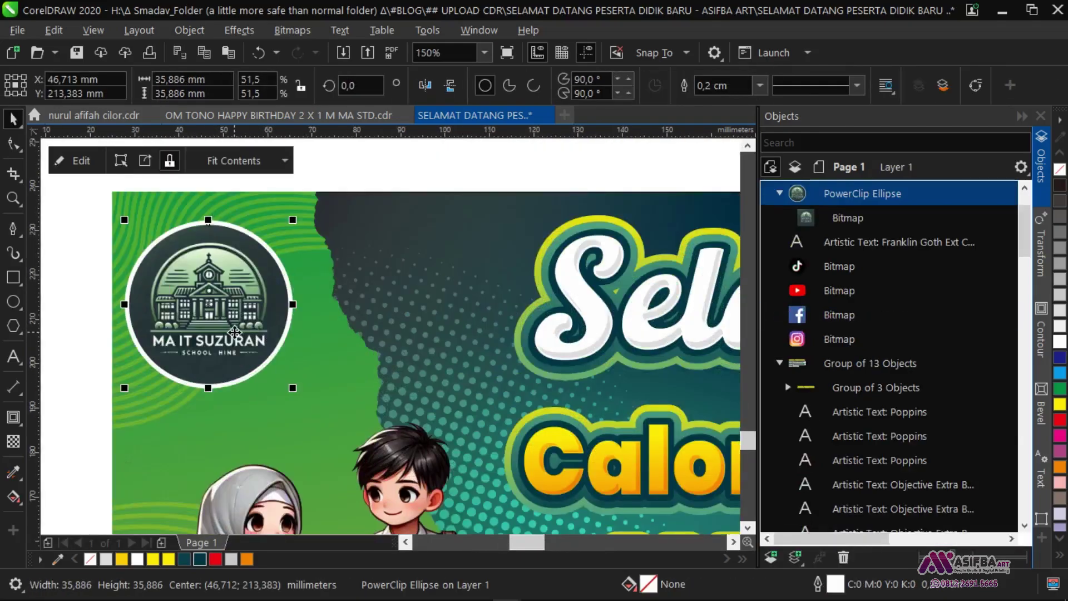
{"action": "left_click_drag", "start_coordinate": [295, 389], "coordinate": [309, 404]}
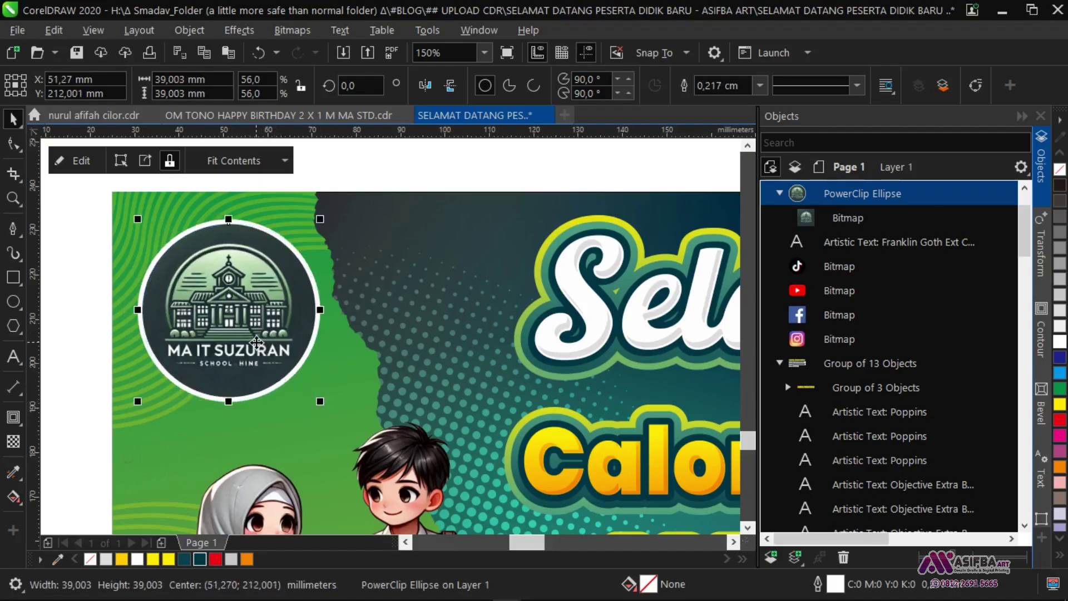
{"action": "left_click_drag", "start_coordinate": [257, 349], "coordinate": [253, 348]}
- Add a one-step outward contour around the circular logo and break it apart into a separate ellipse about 44.3 mm wide
{"action": "left_click", "coordinate": [13, 417]}
{"action": "scroll", "coordinate": [157, 208], "scroll_direction": "up", "scroll_amount": 2}
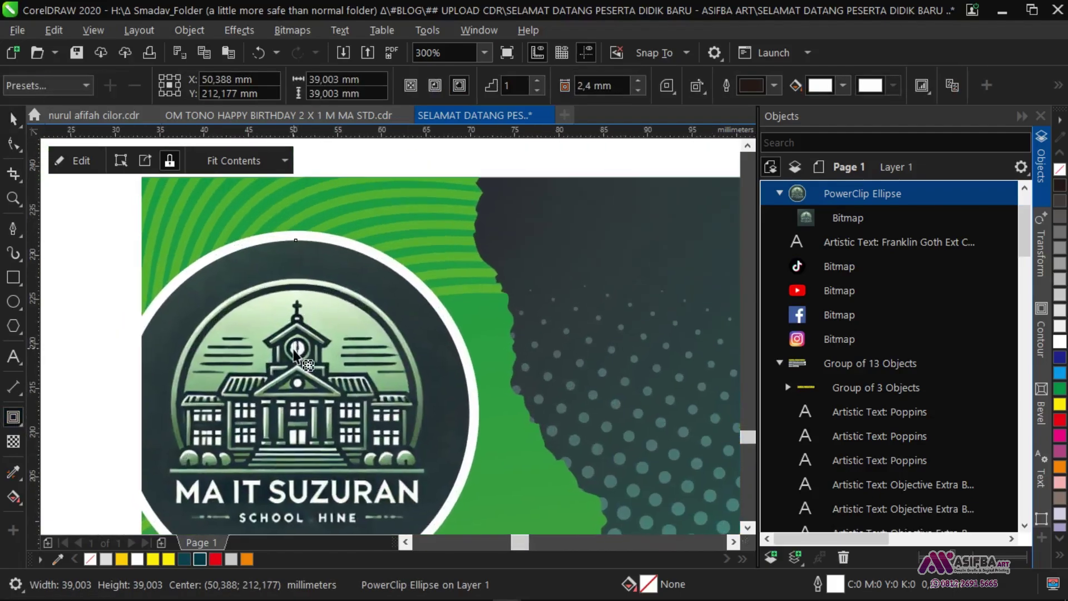
{"action": "left_click_drag", "start_coordinate": [297, 245], "coordinate": [295, 220]}
{"action": "left_click_drag", "start_coordinate": [300, 219], "coordinate": [308, 284]}
{"action": "key", "text": "ctrl+k"}
{"action": "key", "text": "space"}
{"action": "key", "text": "Escape"}
{"action": "left_click", "coordinate": [348, 276]}
{"action": "right_click", "coordinate": [1060, 169]}
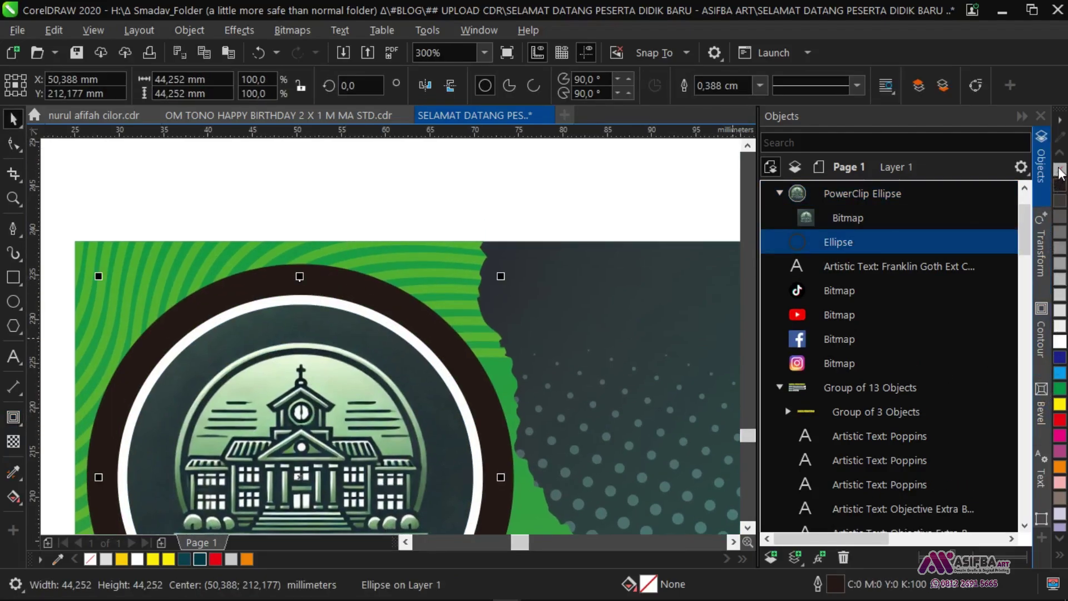
{"action": "key", "text": "ctrl+z"}
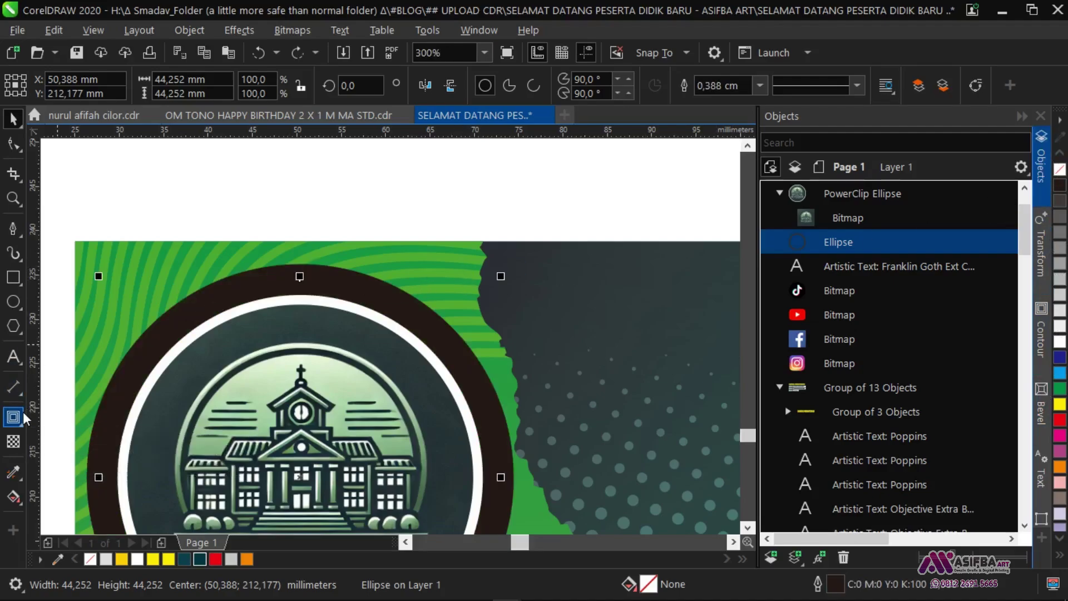
{"action": "left_click", "coordinate": [24, 419]}
{"action": "scroll", "coordinate": [320, 290], "scroll_direction": "down", "scroll_amount": 2}
{"action": "left_click_drag", "start_coordinate": [317, 287], "coordinate": [353, 238]}
{"action": "key", "text": "ctrl+z"}
{"action": "key", "text": "space"}
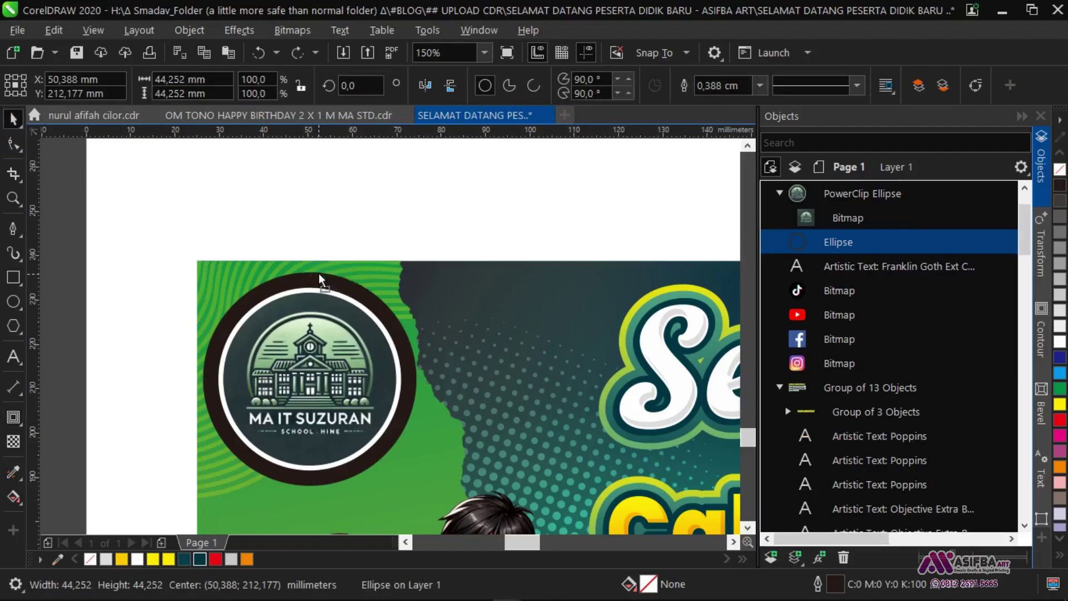
{"action": "left_click_drag", "start_coordinate": [316, 282], "coordinate": [308, 183]}
{"action": "key", "text": "ctrl+z"}
- Shrink the dark ellipse around the logo to about 41.3 mm and convert its outline to a curve object
{"action": "scroll", "coordinate": [407, 294], "scroll_direction": "up", "scroll_amount": 2}
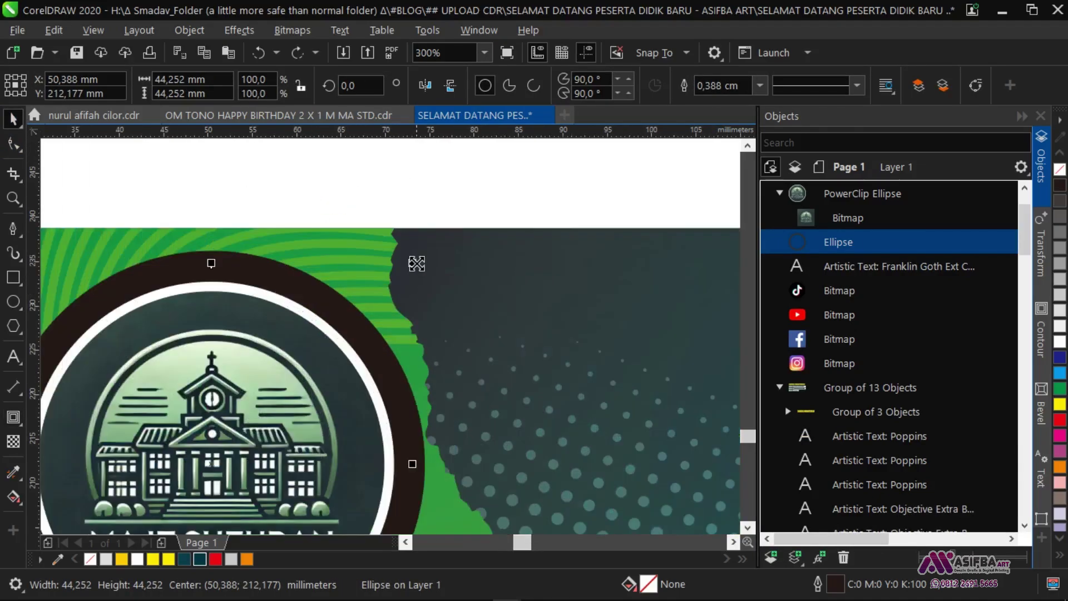
{"action": "left_click_drag", "start_coordinate": [412, 262], "coordinate": [396, 277]}
{"action": "key", "text": "Escape"}
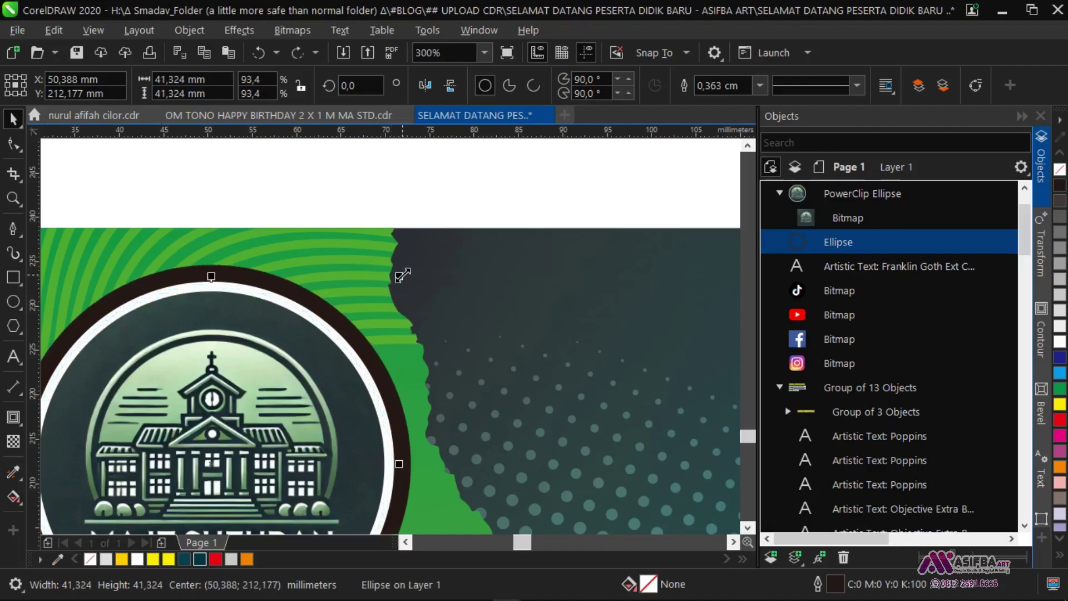
{"action": "scroll", "coordinate": [401, 276], "scroll_direction": "down", "scroll_amount": 2}
{"action": "key", "text": "ctrl+q"}
{"action": "key", "text": "F10"}
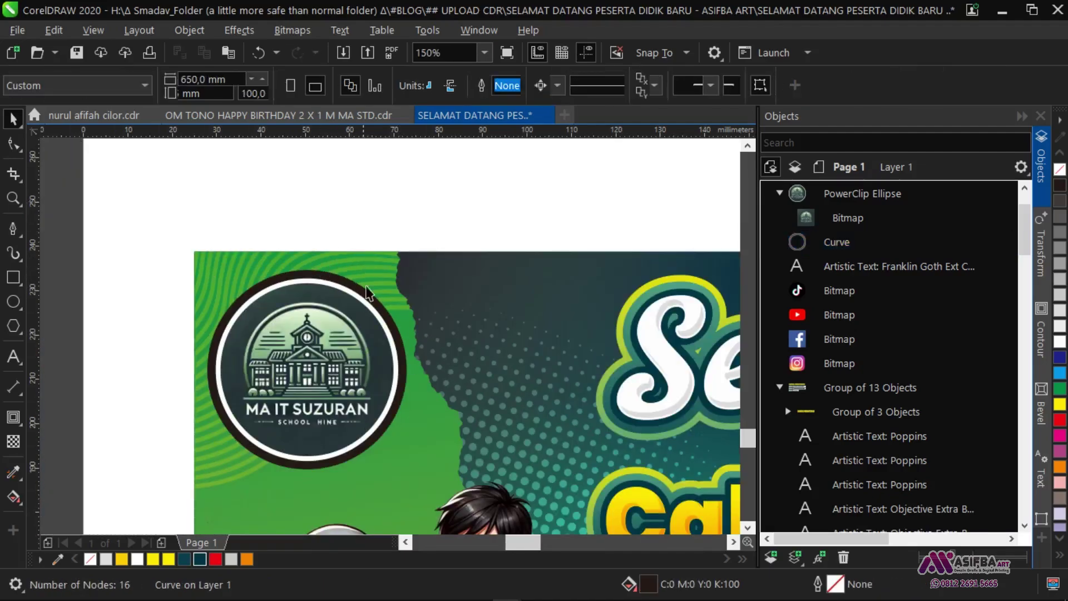
- Scale the dark ring curve around the logo down to about 44.3 mm from its center
{"action": "scroll", "coordinate": [350, 263], "scroll_direction": "up", "scroll_amount": 2}
{"action": "scroll", "coordinate": [350, 257], "scroll_direction": "down", "scroll_amount": 2}
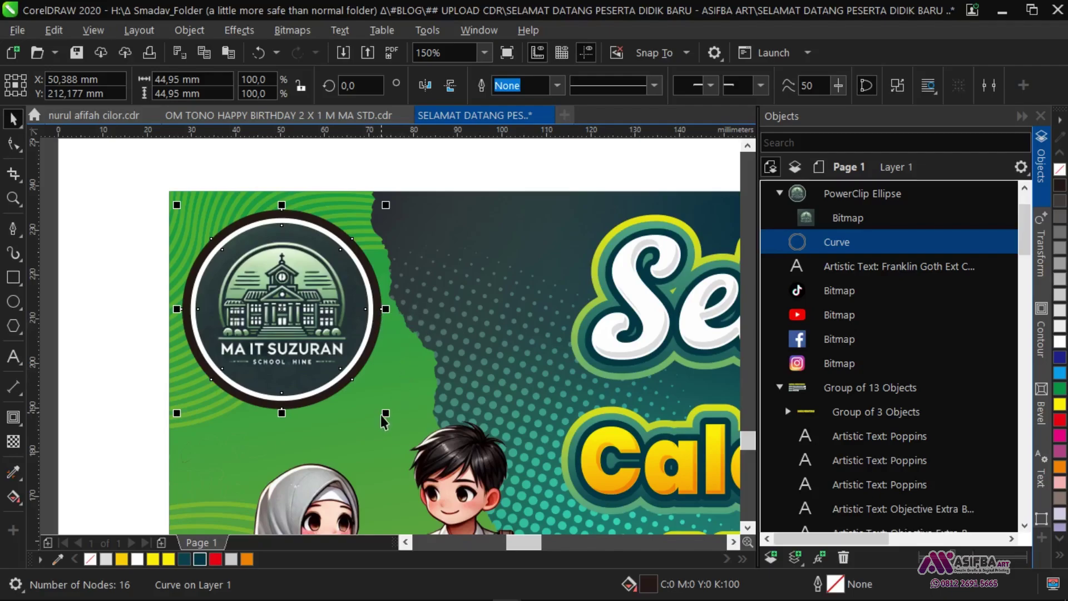
{"action": "scroll", "coordinate": [384, 422], "scroll_direction": "up", "scroll_amount": 2}
{"action": "left_click_drag", "start_coordinate": [390, 408], "coordinate": [386, 400]}
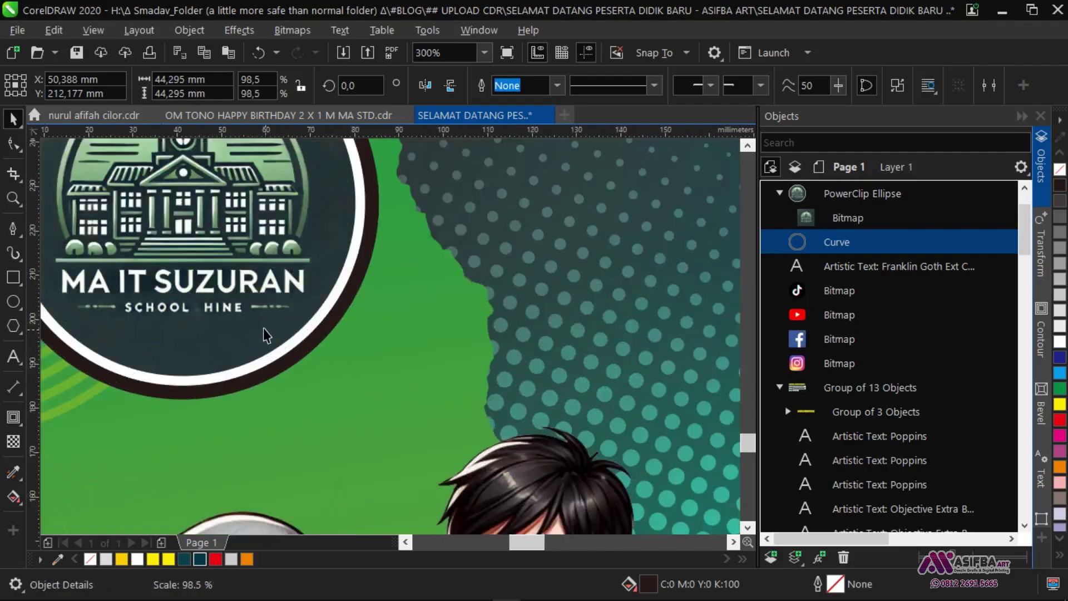
- Try the yellow-green gradient of the "Selamat Datang" heading's outer contour on the ring around the logo
{"action": "scroll", "coordinate": [263, 334], "scroll_direction": "down", "scroll_amount": 4}
{"action": "left_click", "coordinate": [17, 473]}
{"action": "scroll", "coordinate": [350, 232], "scroll_direction": "up", "scroll_amount": 4}
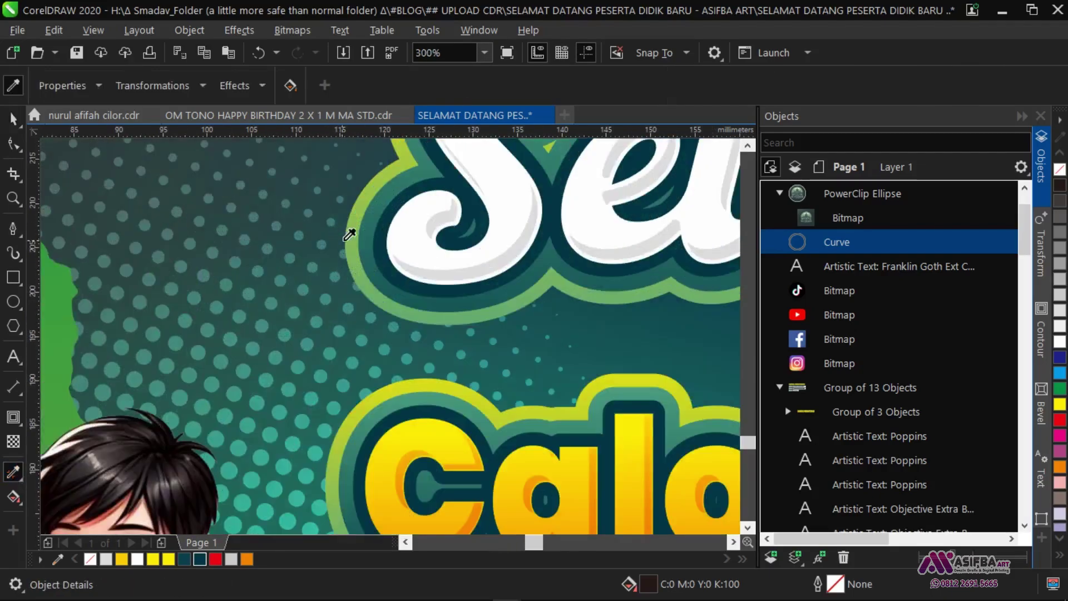
{"action": "scroll", "coordinate": [266, 246], "scroll_direction": "down", "scroll_amount": 2}
{"action": "scroll", "coordinate": [265, 245], "scroll_direction": "up", "scroll_amount": 2}
{"action": "left_click", "coordinate": [362, 271]}
{"action": "scroll", "coordinate": [356, 313], "scroll_direction": "down", "scroll_amount": 2}
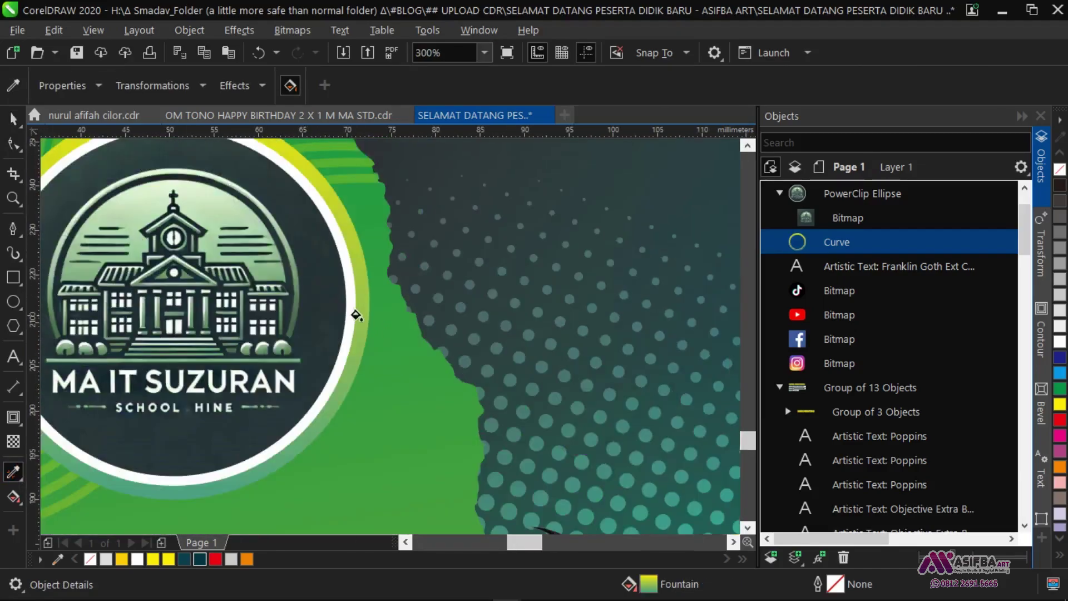
- Copy the teal gradient from the "Selamat Datang" heading's middle contour onto the ring around the logo
{"action": "scroll", "coordinate": [571, 340], "scroll_direction": "up", "scroll_amount": 2}
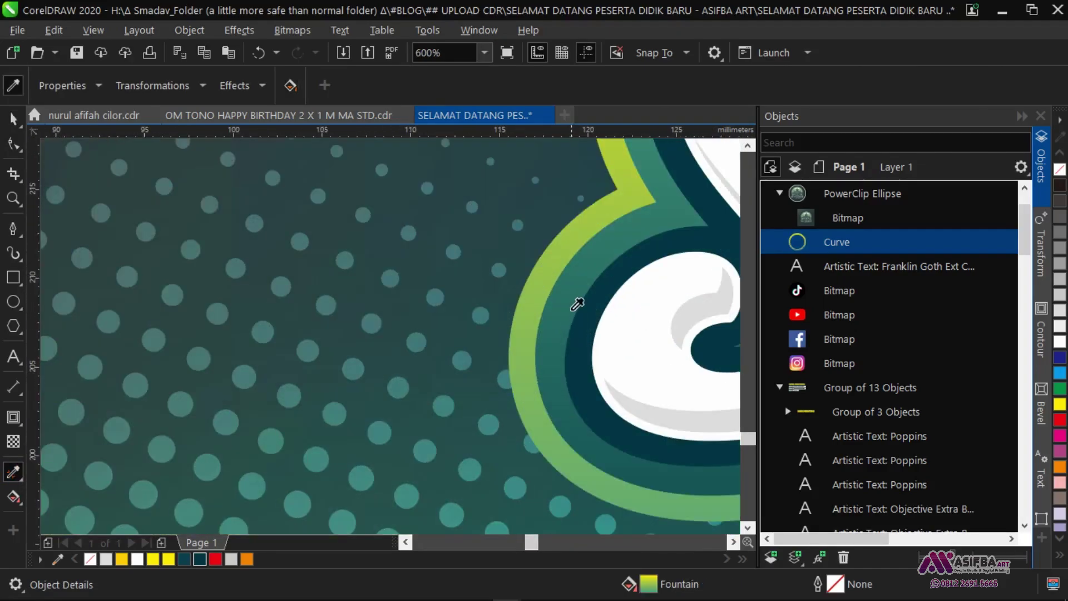
{"action": "left_click", "coordinate": [575, 304], "text": "shift"}
{"action": "scroll", "coordinate": [575, 303], "scroll_direction": "down", "scroll_amount": 2}
{"action": "scroll", "coordinate": [206, 303], "scroll_direction": "up", "scroll_amount": 2}
{"action": "left_click", "coordinate": [272, 328]}
{"action": "scroll", "coordinate": [356, 357], "scroll_direction": "down", "scroll_amount": 2}
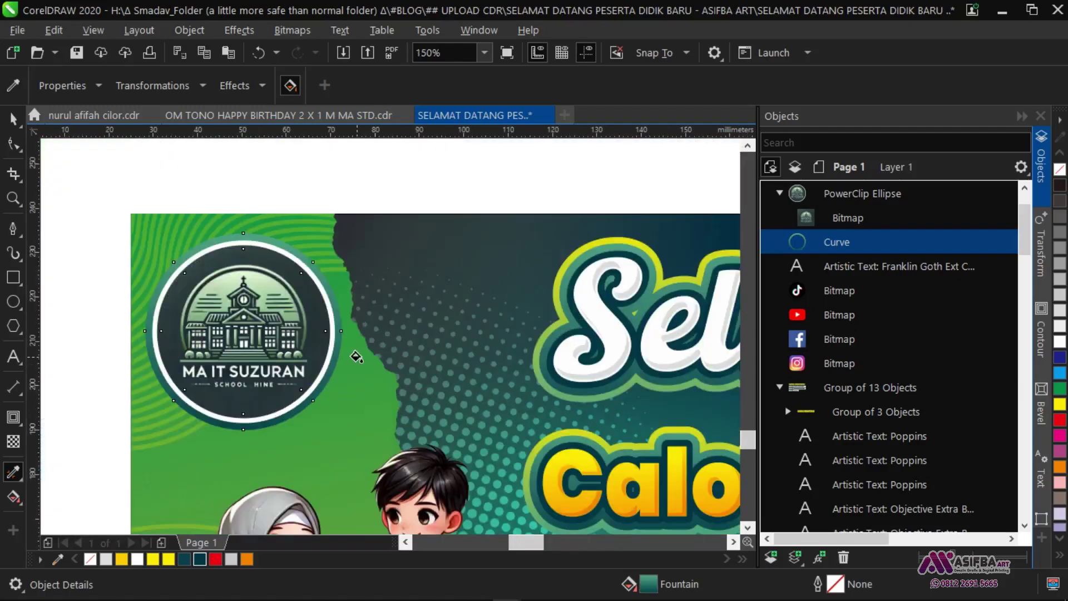
{"action": "left_click", "coordinate": [14, 120]}
{"action": "left_click", "coordinate": [206, 185]}
- Duplicate the teal ring in place and move the copy below the original in the object stack
{"action": "scroll", "coordinate": [336, 336], "scroll_direction": "up", "scroll_amount": 1}
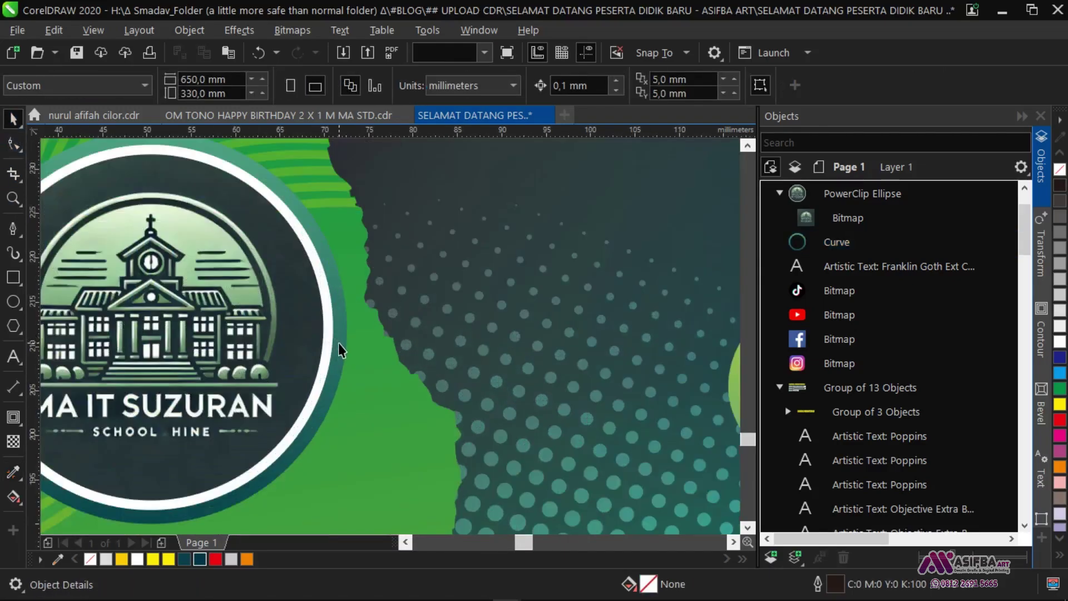
{"action": "left_click", "coordinate": [339, 343]}
{"action": "scroll", "coordinate": [342, 344], "scroll_direction": "down", "scroll_amount": 1}
{"action": "key", "text": "ctrl+c"}
{"action": "key", "text": "ctrl+v"}
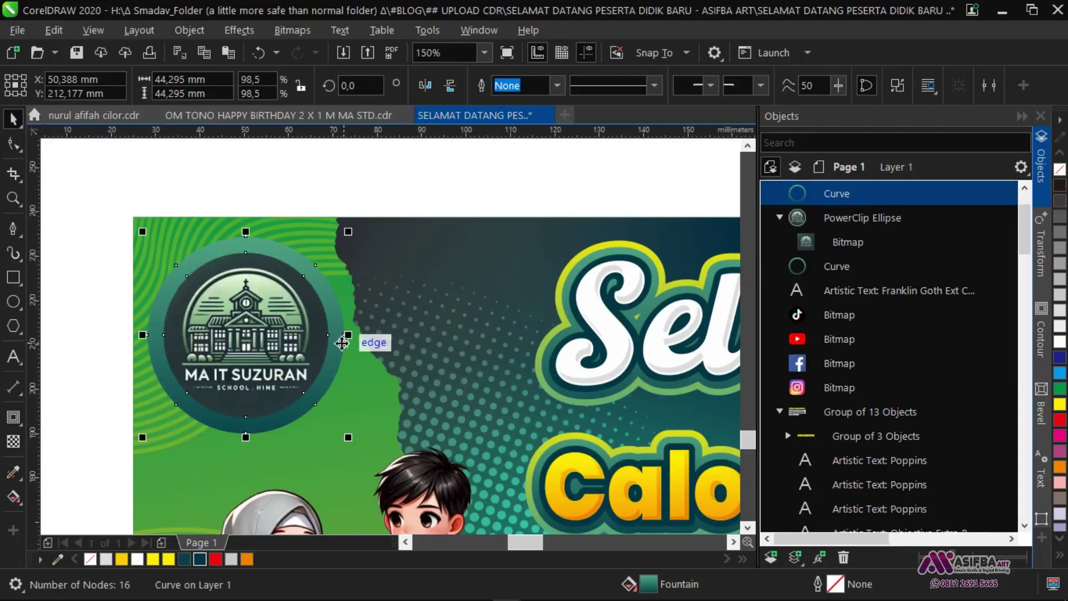
{"action": "left_click_drag", "start_coordinate": [858, 195], "coordinate": [856, 273]}
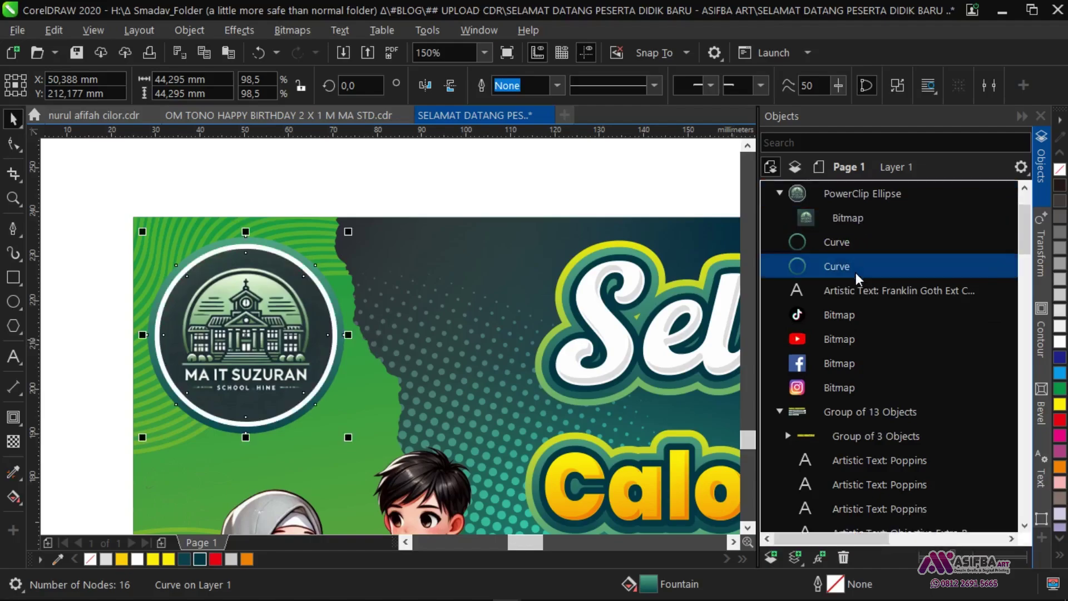
- Enlarge the duplicated rear ring to about 46.3 mm from its center and fill it yellow
{"action": "scroll", "coordinate": [357, 240], "scroll_direction": "up", "scroll_amount": 1}
{"action": "left_click_drag", "start_coordinate": [344, 232], "coordinate": [348, 229]}
{"action": "left_click", "coordinate": [1060, 405]}
{"action": "scroll", "coordinate": [294, 281], "scroll_direction": "down", "scroll_amount": 1}
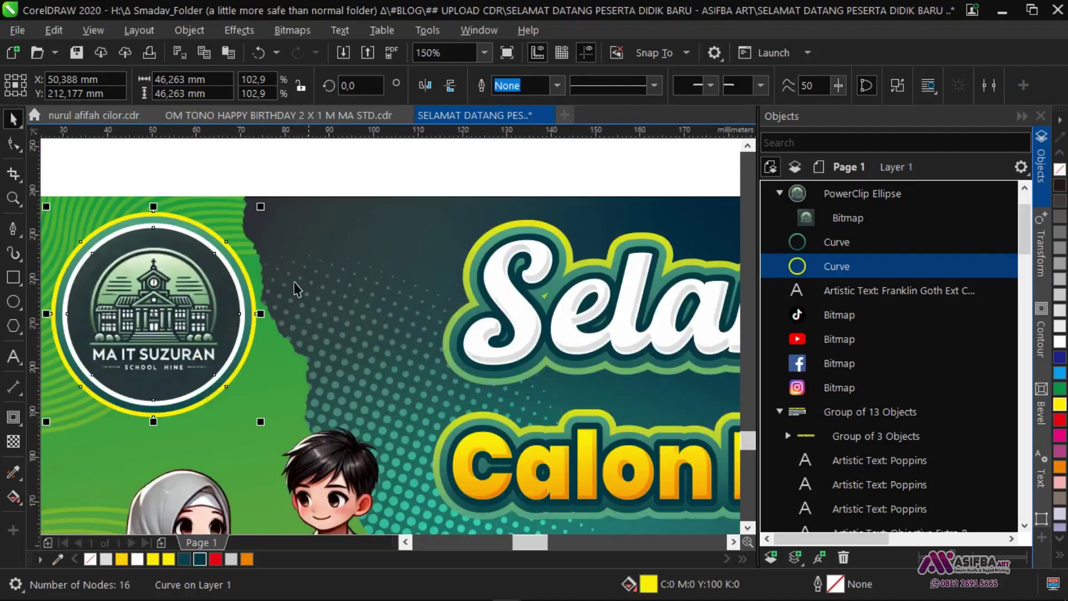
- Copy the yellow-green gradient from the "Selamat Datang" heading's outer contour onto the rear ring
{"action": "left_click", "coordinate": [15, 471]}
{"action": "scroll", "coordinate": [457, 339], "scroll_direction": "up", "scroll_amount": 2}
{"action": "left_click", "coordinate": [406, 338]}
{"action": "scroll", "coordinate": [583, 416], "scroll_direction": "down", "scroll_amount": 2}
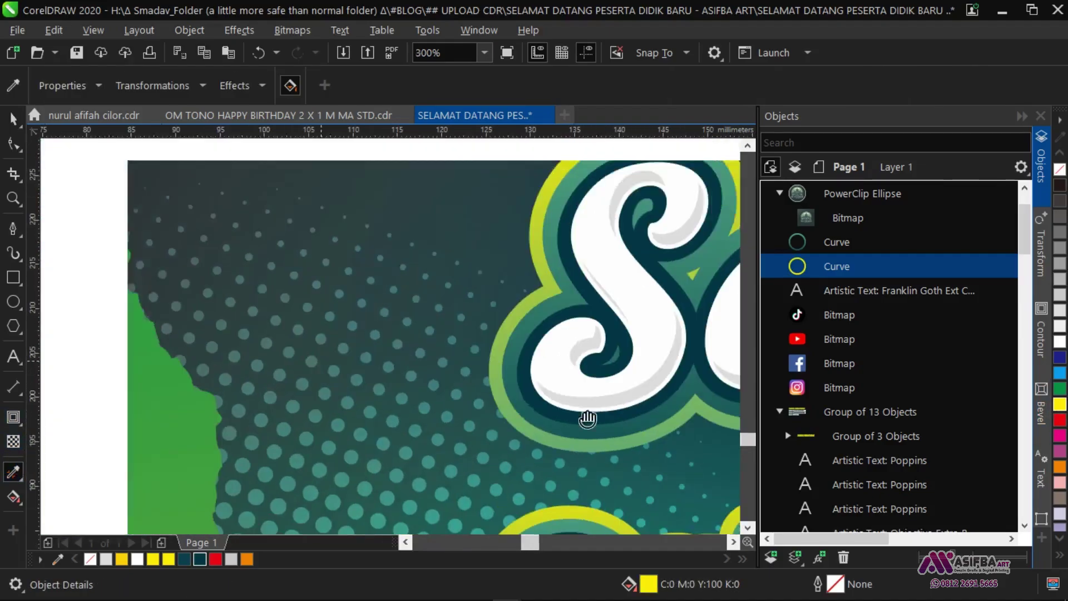
{"action": "scroll", "coordinate": [297, 348], "scroll_direction": "up", "scroll_amount": 1}
{"action": "scroll", "coordinate": [334, 232], "scroll_direction": "up", "scroll_amount": 2}
{"action": "left_click", "coordinate": [364, 207]}
{"action": "scroll", "coordinate": [375, 328], "scroll_direction": "down", "scroll_amount": 2}
{"action": "key", "text": "space"}
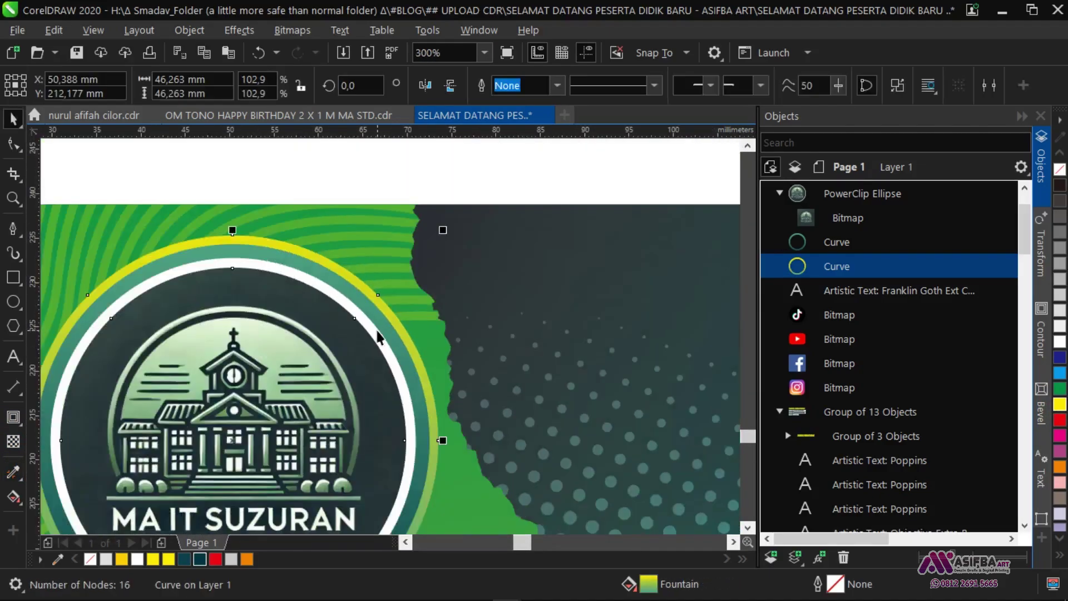
- Shrink the teal ring around the logo to about 43.7 mm from its center
{"action": "scroll", "coordinate": [376, 330], "scroll_direction": "down", "scroll_amount": 1}
{"action": "left_click", "coordinate": [390, 291]}
{"action": "scroll", "coordinate": [372, 318], "scroll_direction": "up", "scroll_amount": 2}
{"action": "left_click", "coordinate": [382, 272]}
{"action": "scroll", "coordinate": [381, 273], "scroll_direction": "up", "scroll_amount": 2}
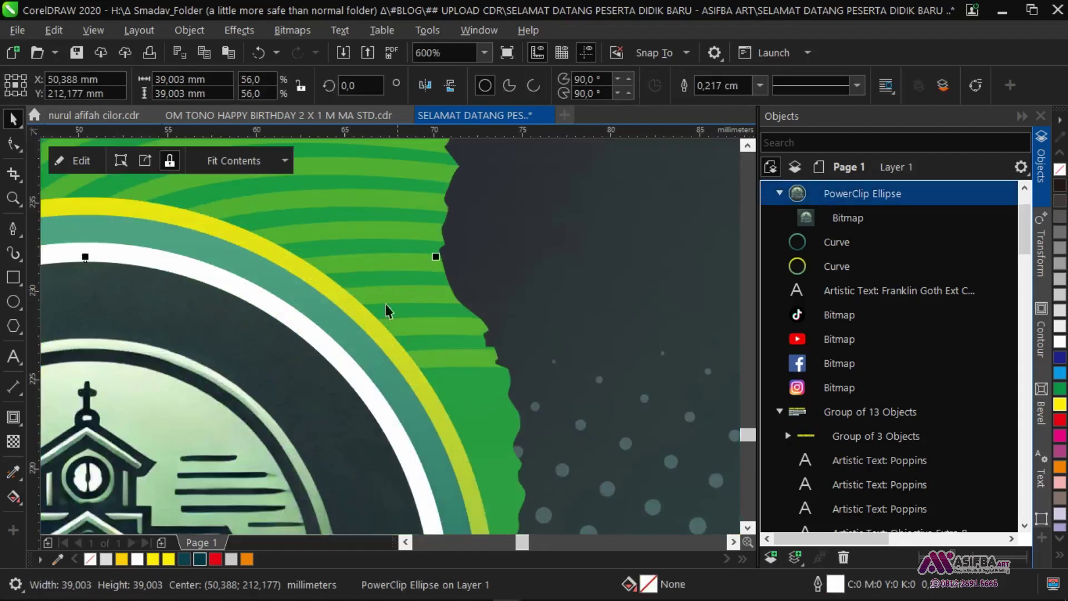
{"action": "left_click", "coordinate": [404, 324]}
{"action": "left_click_drag", "start_coordinate": [483, 210], "coordinate": [476, 211]}
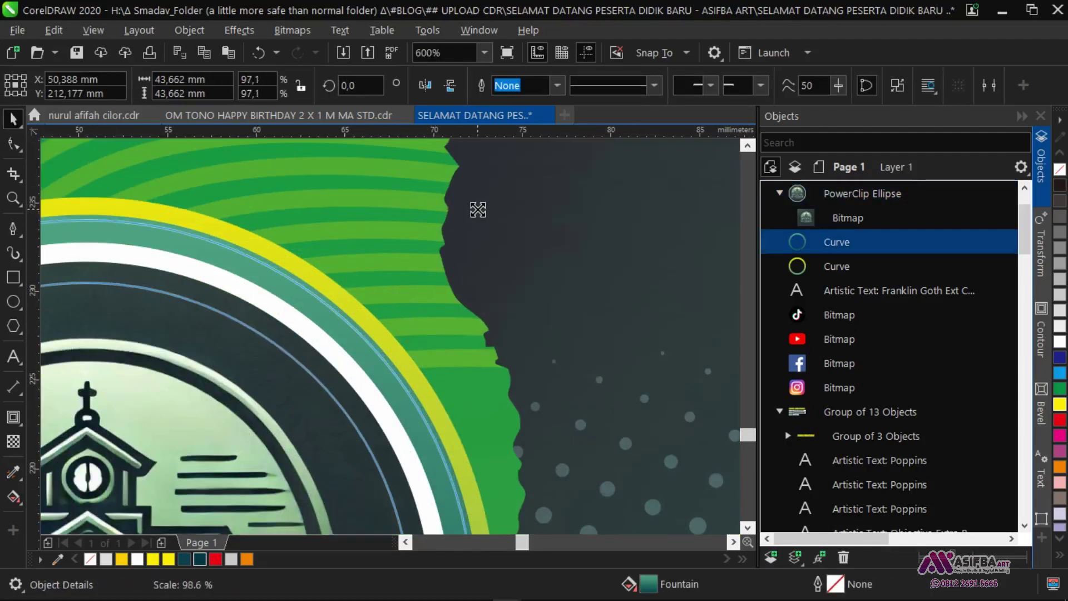
{"action": "scroll", "coordinate": [473, 215], "scroll_direction": "down", "scroll_amount": 3}
{"action": "left_click", "coordinate": [167, 333]}
{"action": "scroll", "coordinate": [186, 297], "scroll_direction": "down", "scroll_amount": 2}
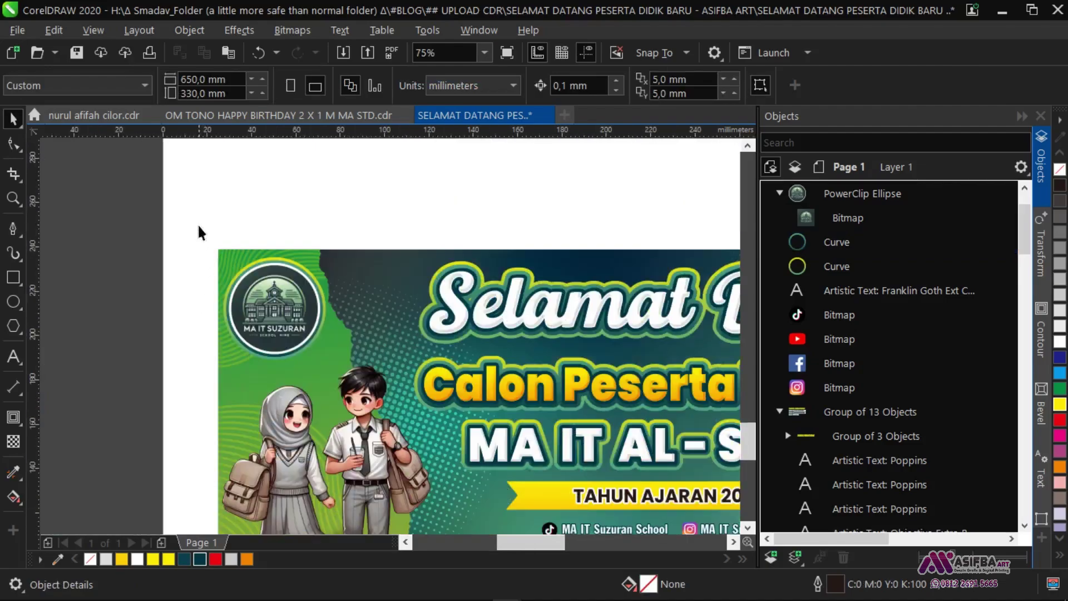
- Scale the teal and yellow-green rings together down to about 45.3 mm overall from their center
{"action": "scroll", "coordinate": [311, 308], "scroll_direction": "up", "scroll_amount": 4}
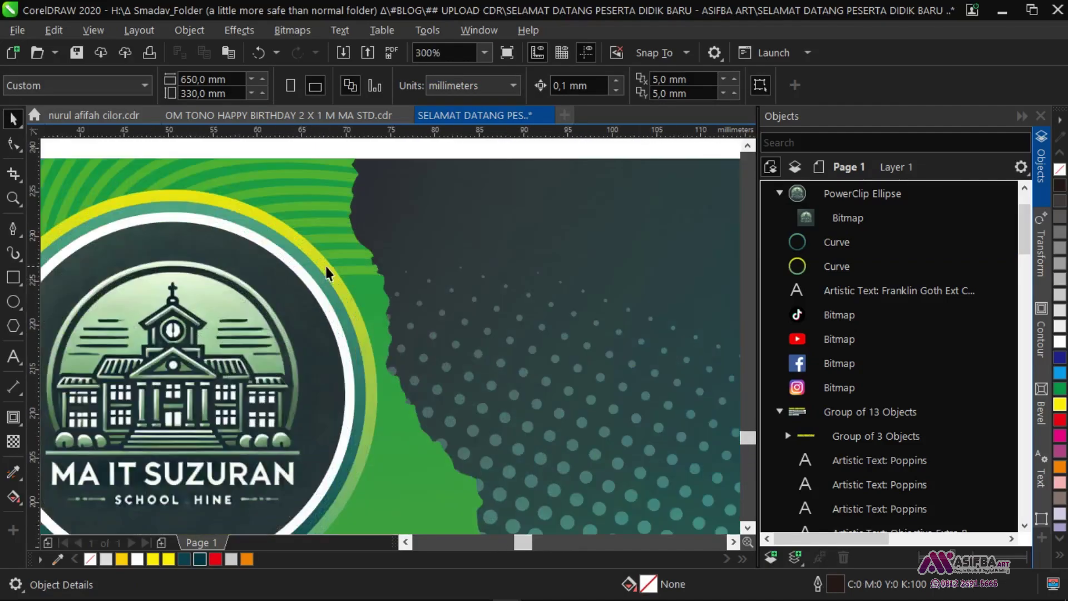
{"action": "left_click", "coordinate": [327, 264]}
{"action": "scroll", "coordinate": [303, 238], "scroll_direction": "up", "scroll_amount": 1}
{"action": "left_click", "coordinate": [308, 290], "text": "shift"}
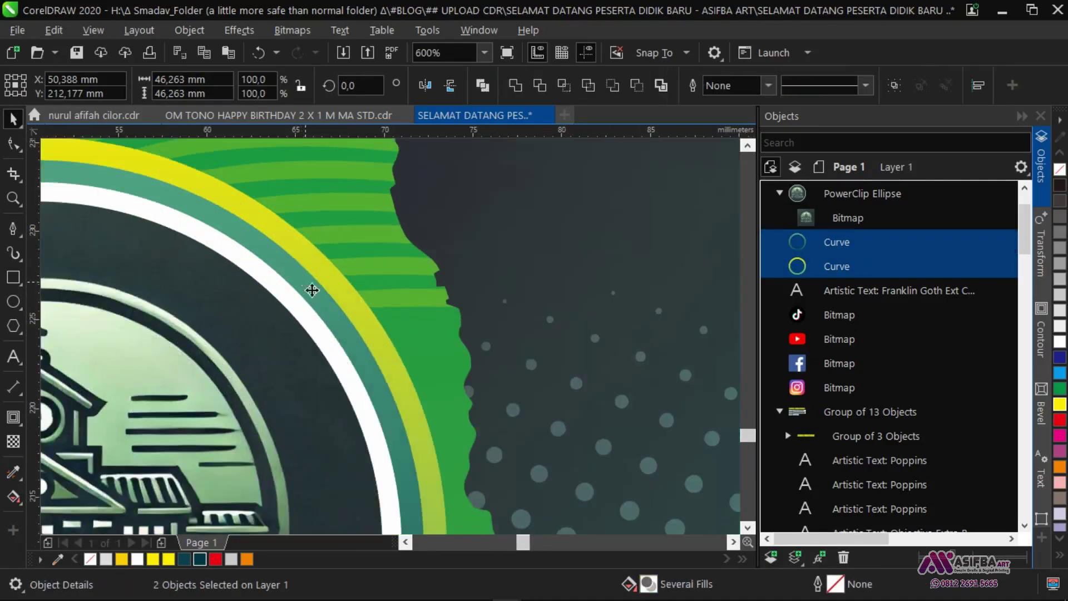
{"action": "scroll", "coordinate": [345, 331], "scroll_direction": "down", "scroll_amount": 1}
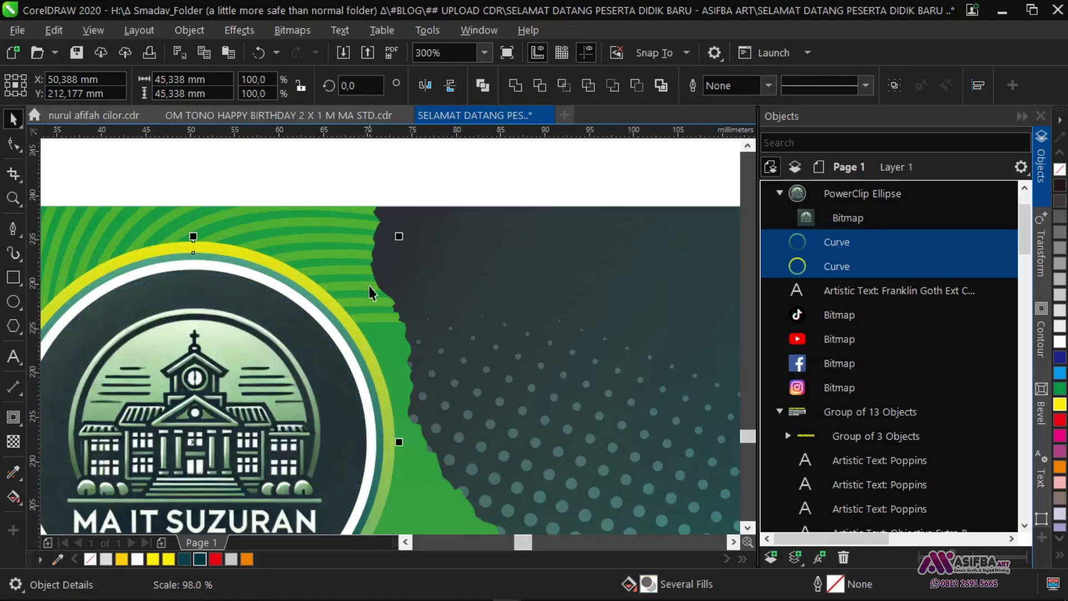
{"action": "scroll", "coordinate": [370, 289], "scroll_direction": "down", "scroll_amount": 1}
{"action": "left_click", "coordinate": [372, 247]}
- Shrink the yellow-green outer ring to about 44.6 mm from its center
{"action": "scroll", "coordinate": [348, 281], "scroll_direction": "up", "scroll_amount": 1}
{"action": "left_click", "coordinate": [341, 291]}
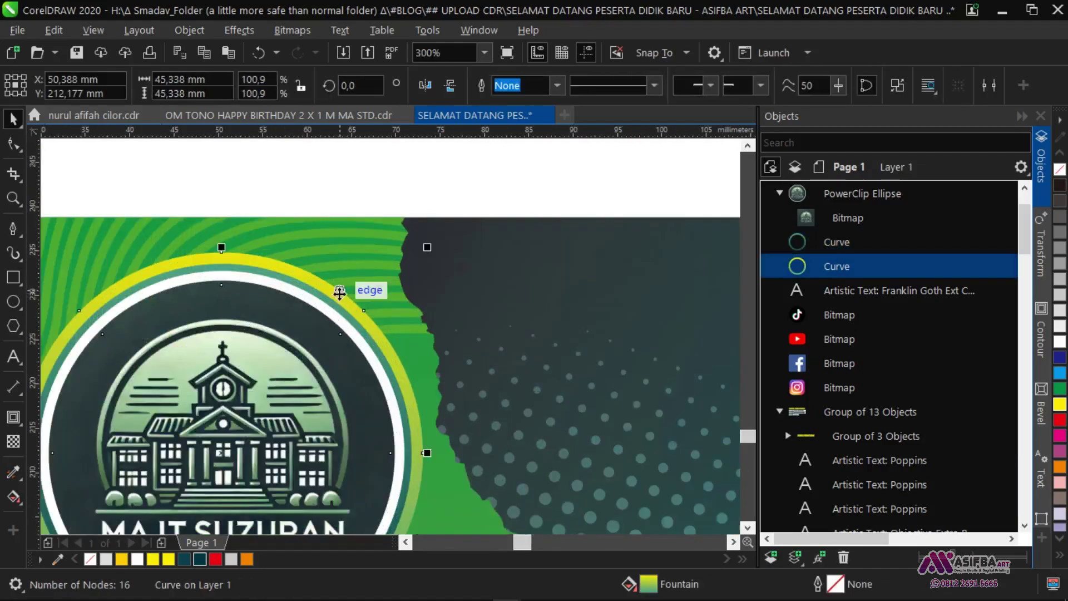
{"action": "scroll", "coordinate": [411, 281], "scroll_direction": "up", "scroll_amount": 1}
{"action": "left_click_drag", "start_coordinate": [468, 234], "coordinate": [462, 236]}
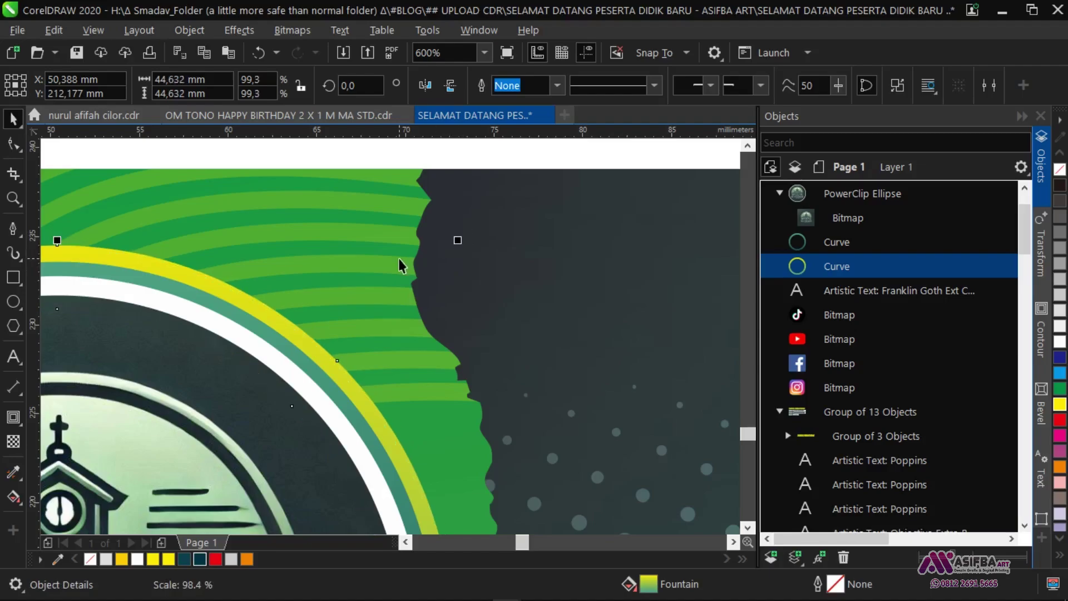
- Give the yellow-green outer ring a white 0.15 cm outline with rounded corners, placed behind the fill and scaling with the object
{"action": "scroll", "coordinate": [398, 258], "scroll_direction": "down", "scroll_amount": 2}
{"action": "scroll", "coordinate": [418, 420], "scroll_direction": "up", "scroll_amount": 1}
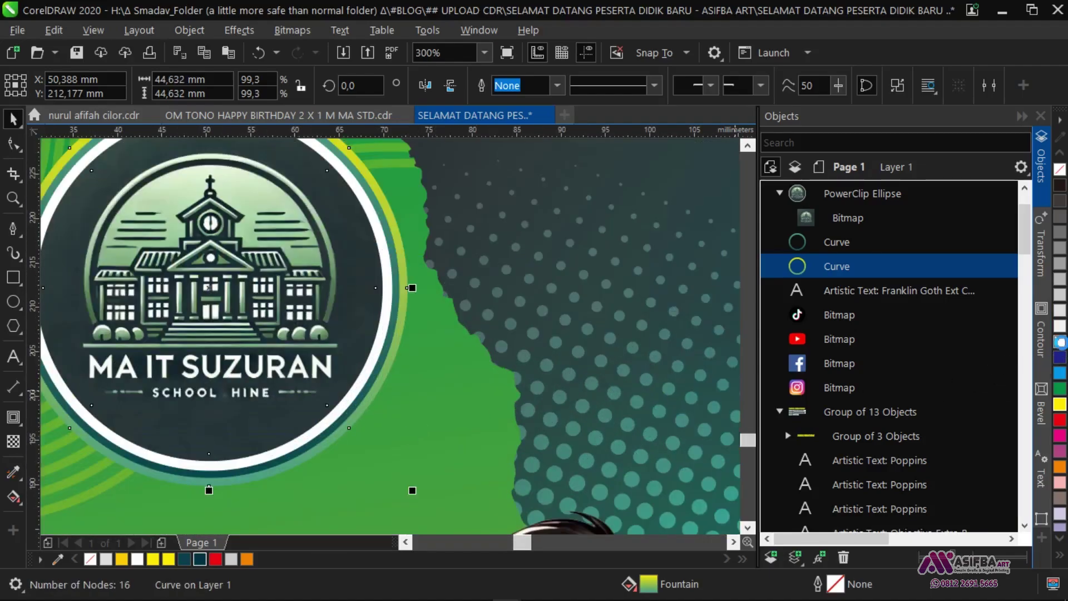
{"action": "right_click", "coordinate": [1061, 343]}
{"action": "key", "text": "F12"}
{"action": "left_click", "coordinate": [583, 388]}
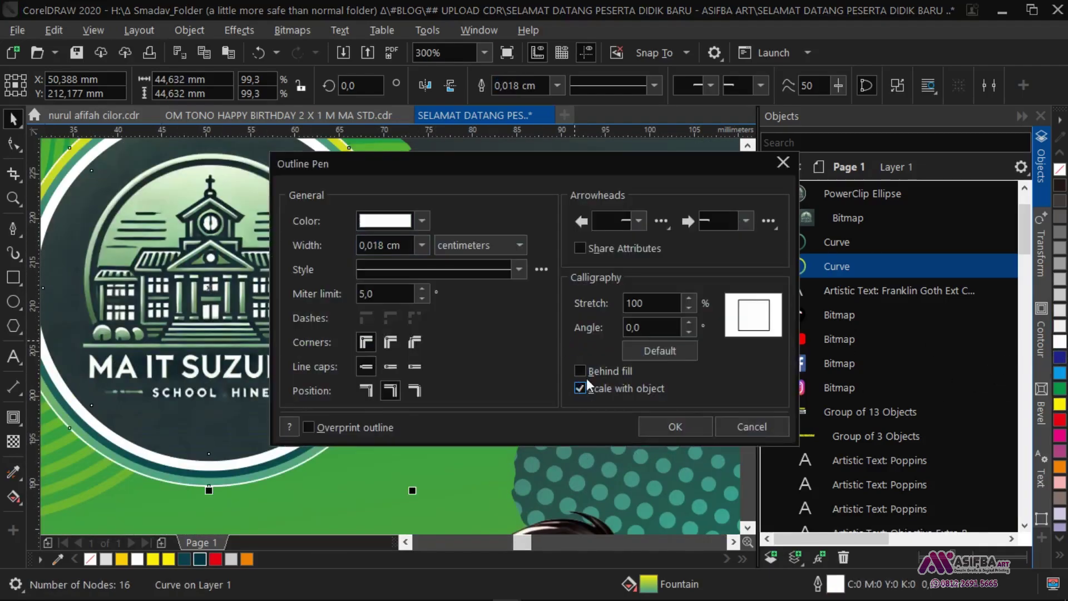
{"action": "left_click", "coordinate": [425, 248]}
{"action": "left_click", "coordinate": [389, 343]}
{"action": "left_click", "coordinate": [422, 246]}
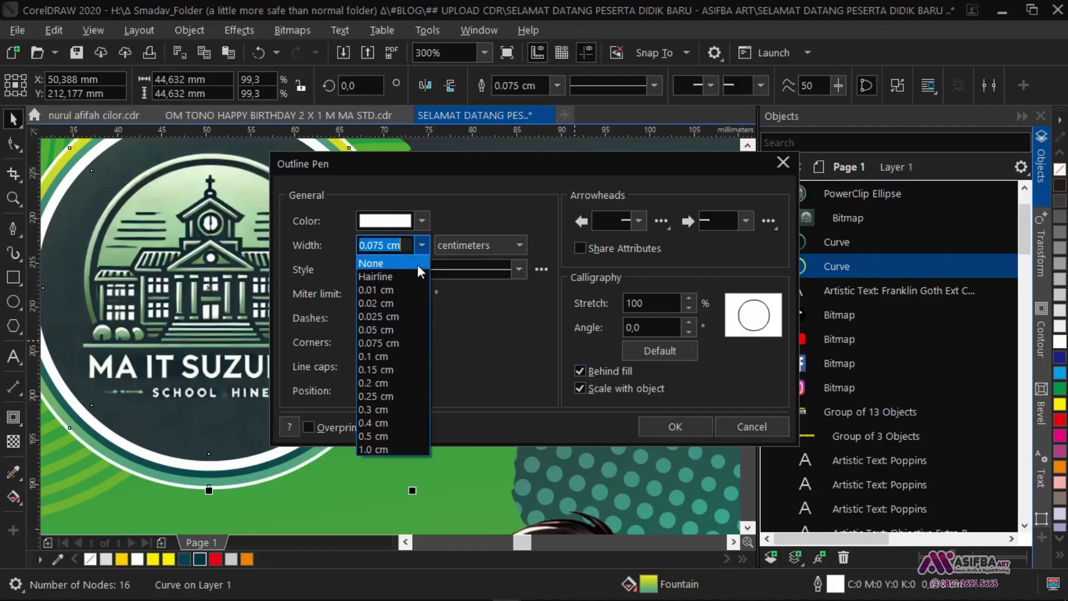
{"action": "left_click", "coordinate": [390, 369]}
{"action": "left_click", "coordinate": [662, 427]}
{"action": "scroll", "coordinate": [268, 416], "scroll_direction": "down", "scroll_amount": 2}
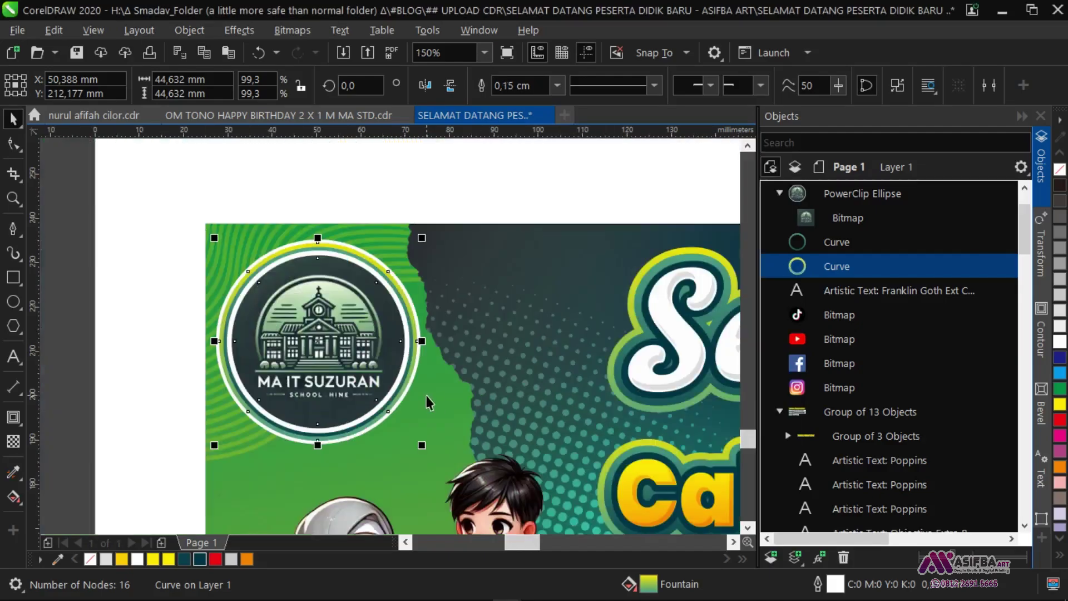
- Sample the green from the banner's background beside the logo and apply it to the logo circle's outline
{"action": "left_click", "coordinate": [268, 417]}
{"action": "scroll", "coordinate": [232, 353], "scroll_direction": "down", "scroll_amount": 3}
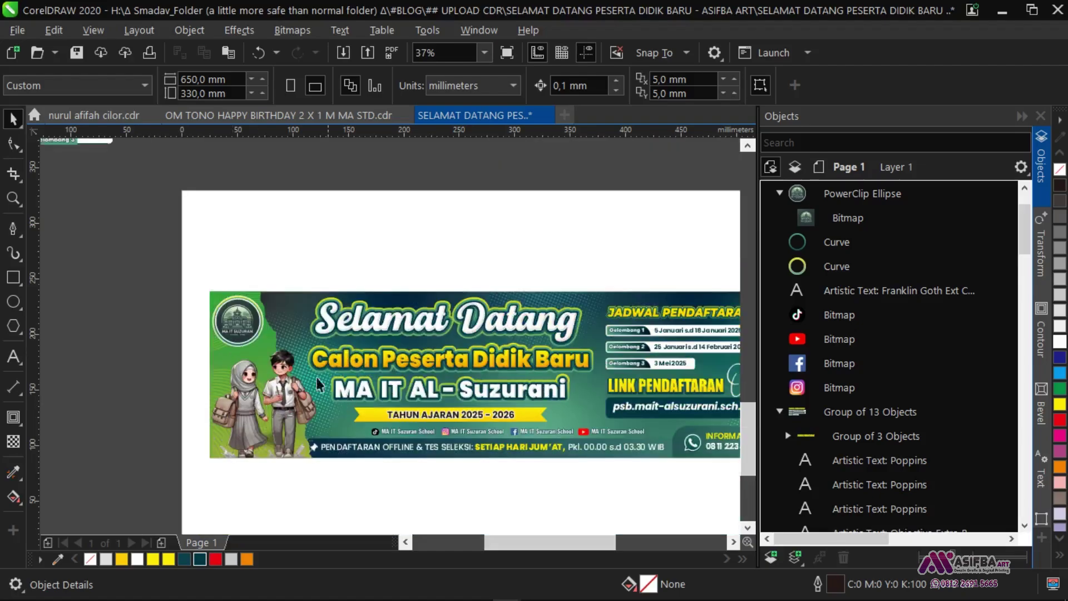
{"action": "scroll", "coordinate": [240, 320], "scroll_direction": "up", "scroll_amount": 5}
{"action": "scroll", "coordinate": [241, 320], "scroll_direction": "up", "scroll_amount": 3}
{"action": "left_click", "coordinate": [394, 323]}
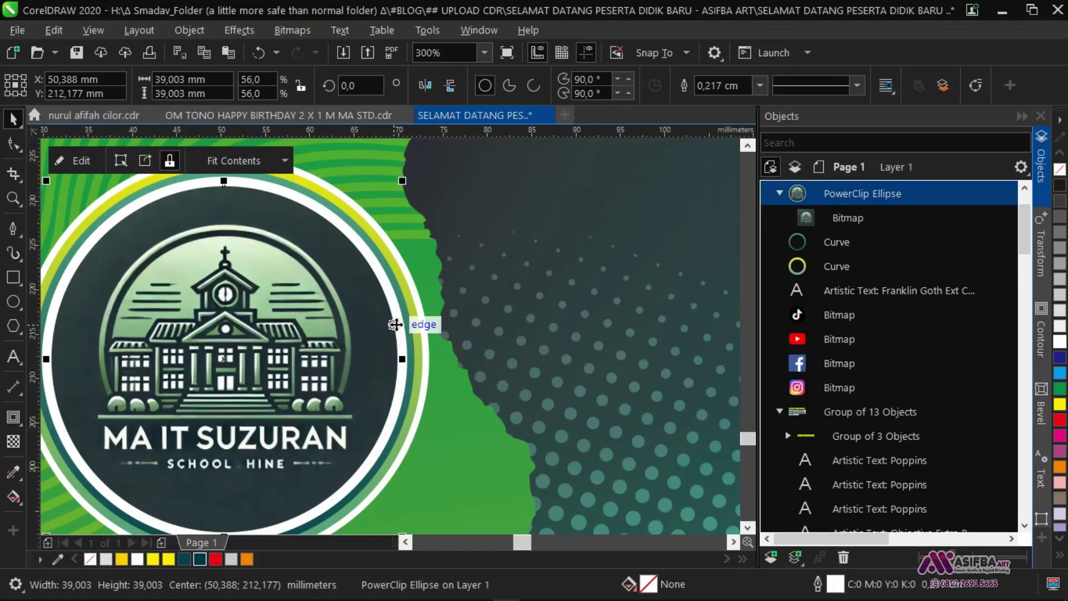
{"action": "scroll", "coordinate": [395, 324], "scroll_direction": "down", "scroll_amount": 1}
{"action": "left_click_drag", "start_coordinate": [477, 458], "coordinate": [390, 380]}
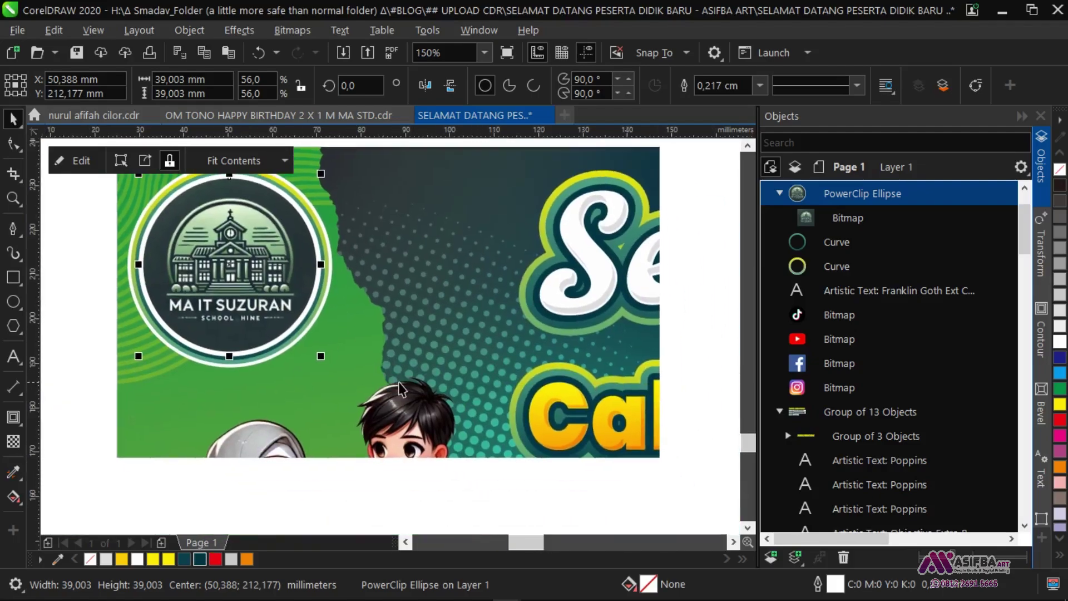
{"action": "left_click", "coordinate": [14, 473]}
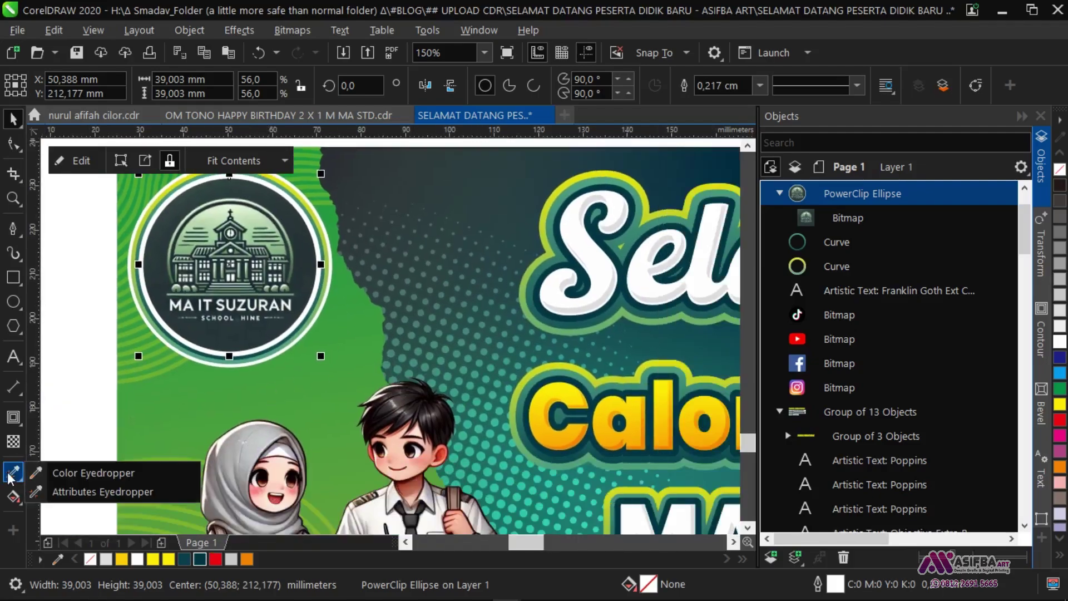
{"action": "left_click", "coordinate": [83, 469]}
{"action": "left_click", "coordinate": [167, 428]}
{"action": "scroll", "coordinate": [280, 220], "scroll_direction": "up", "scroll_amount": 2}
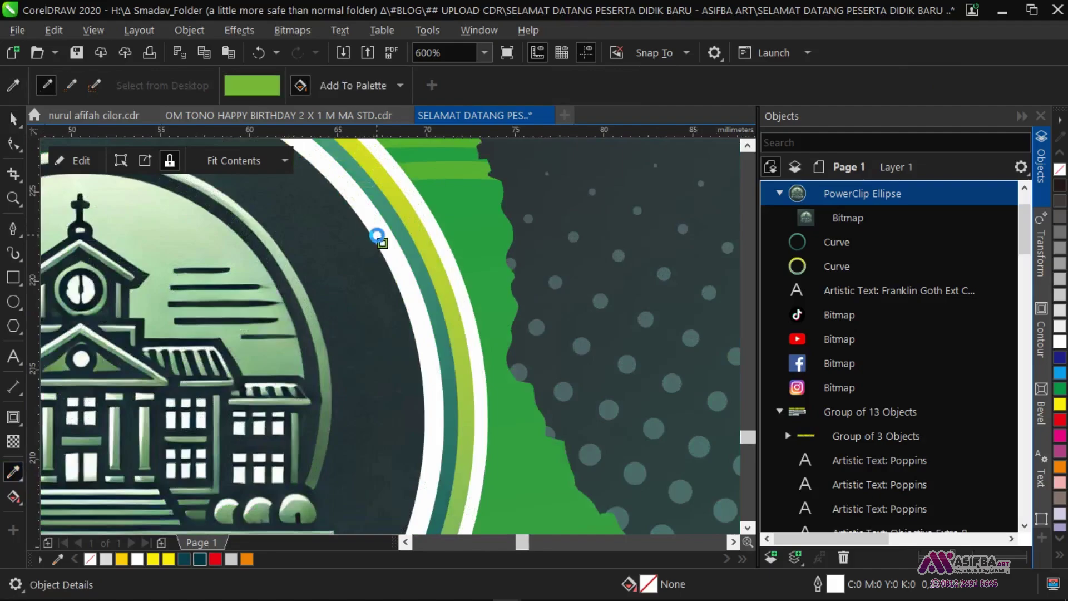
{"action": "left_click", "coordinate": [377, 236]}
{"action": "scroll", "coordinate": [390, 309], "scroll_direction": "down", "scroll_amount": 2}
{"action": "key", "text": "space"}
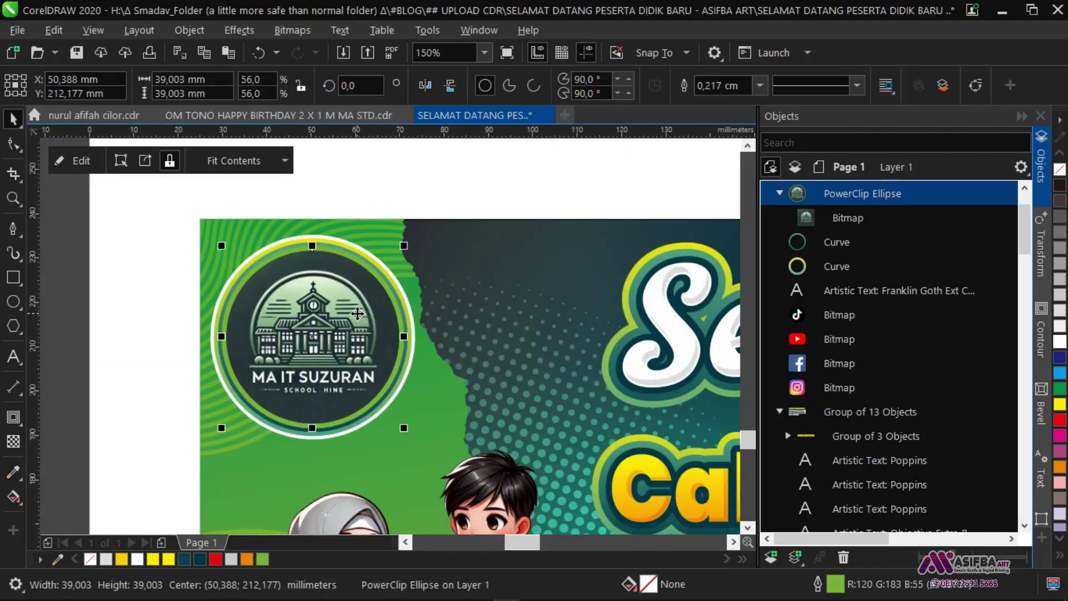
- Set the logo circle's outline width to 0.15 cm
{"action": "key", "text": "F12"}
{"action": "type", "text": "0,15"}
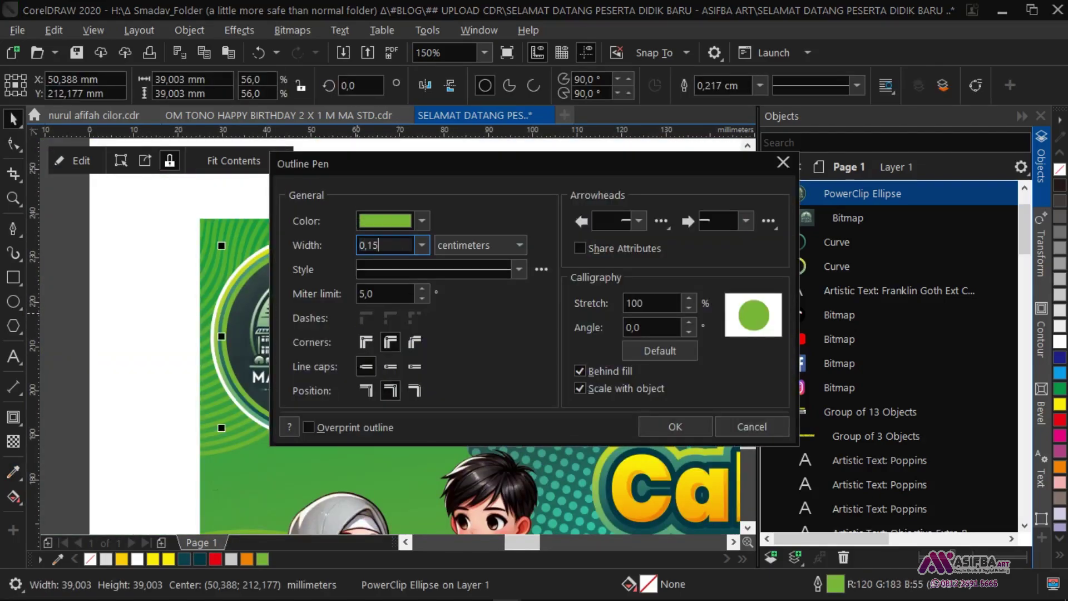
{"action": "key", "text": "Return"}
- Lighten the logo circle's outline to a pale green, RGB 208, 235, 181
{"action": "scroll", "coordinate": [365, 267], "scroll_direction": "up", "scroll_amount": 2}
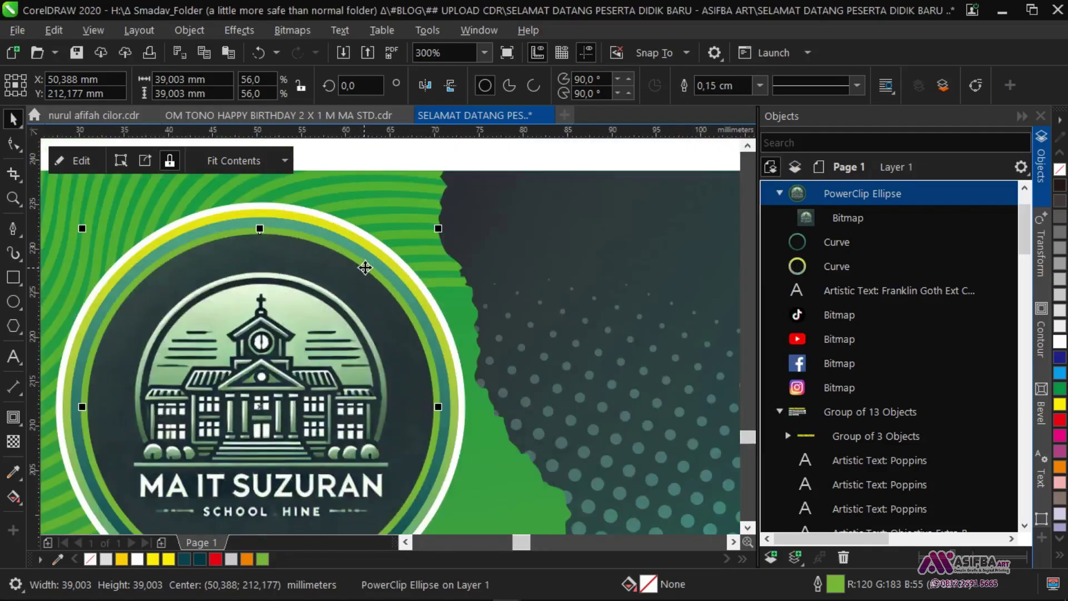
{"action": "key", "text": "F12"}
{"action": "left_click", "coordinate": [421, 221]}
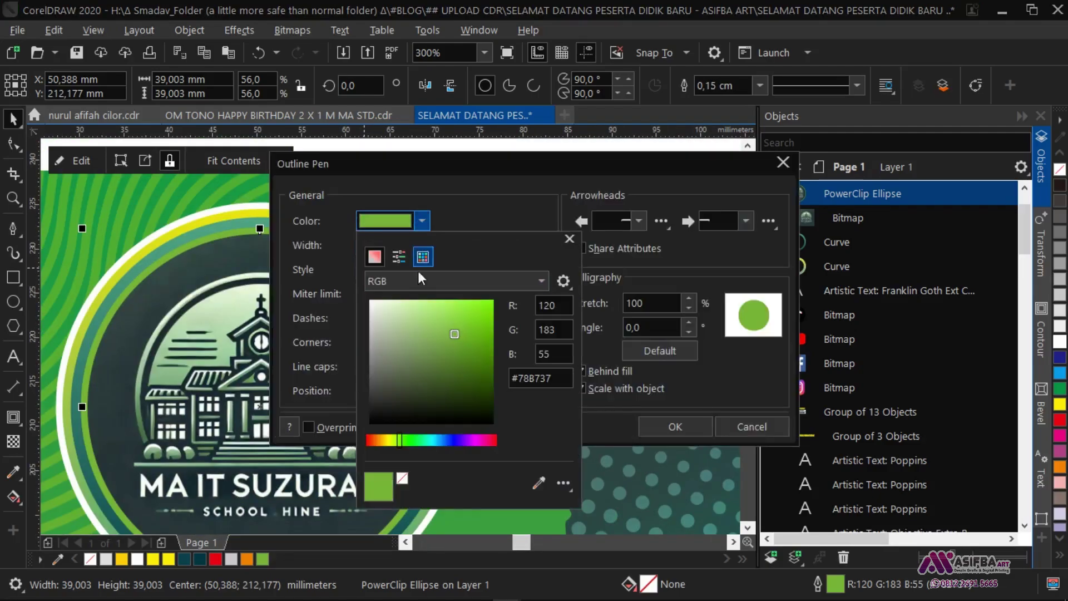
{"action": "left_click", "coordinate": [416, 319]}
{"action": "left_click", "coordinate": [410, 312]}
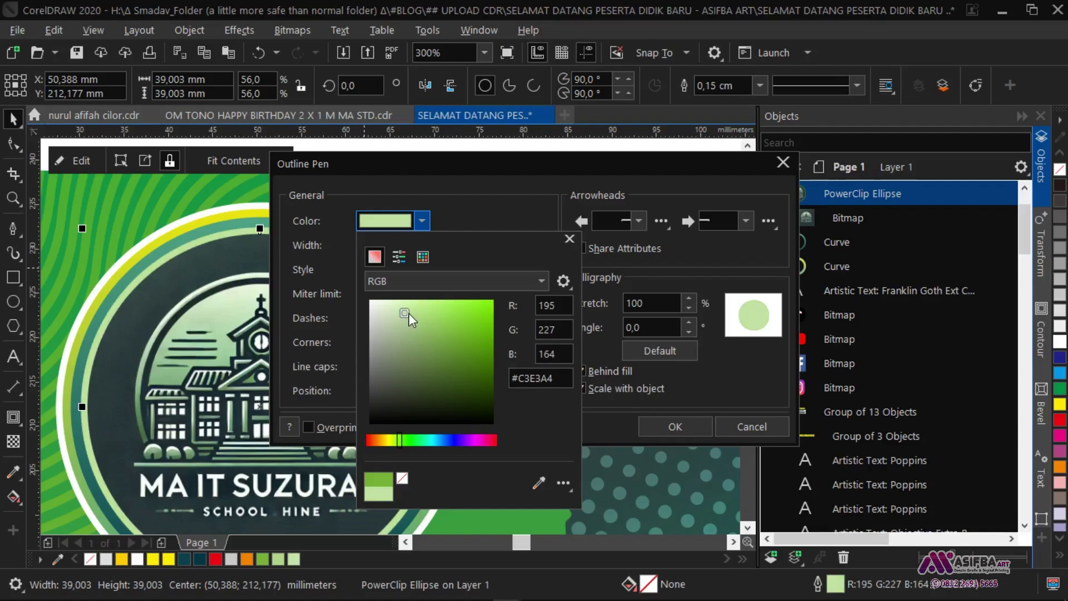
{"action": "left_click", "coordinate": [397, 309]}
{"action": "left_click", "coordinate": [674, 426]}
{"action": "scroll", "coordinate": [510, 362], "scroll_direction": "down", "scroll_amount": 2}
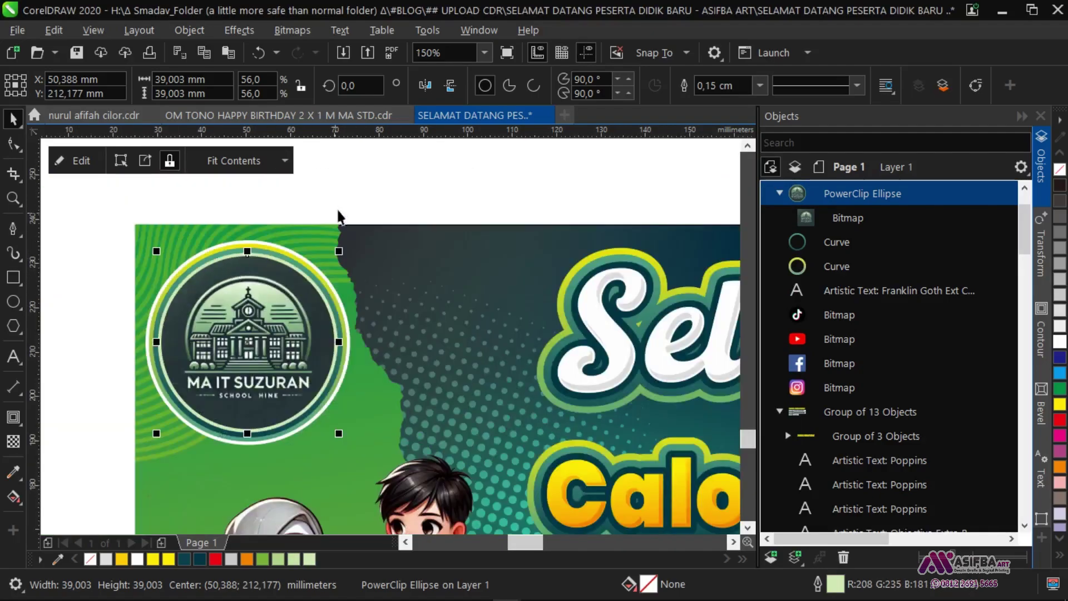
- Group the logo circle with its teal and yellow-green rings
{"action": "key", "text": "Escape"}
{"action": "scroll", "coordinate": [275, 272], "scroll_direction": "down", "scroll_amount": 1}
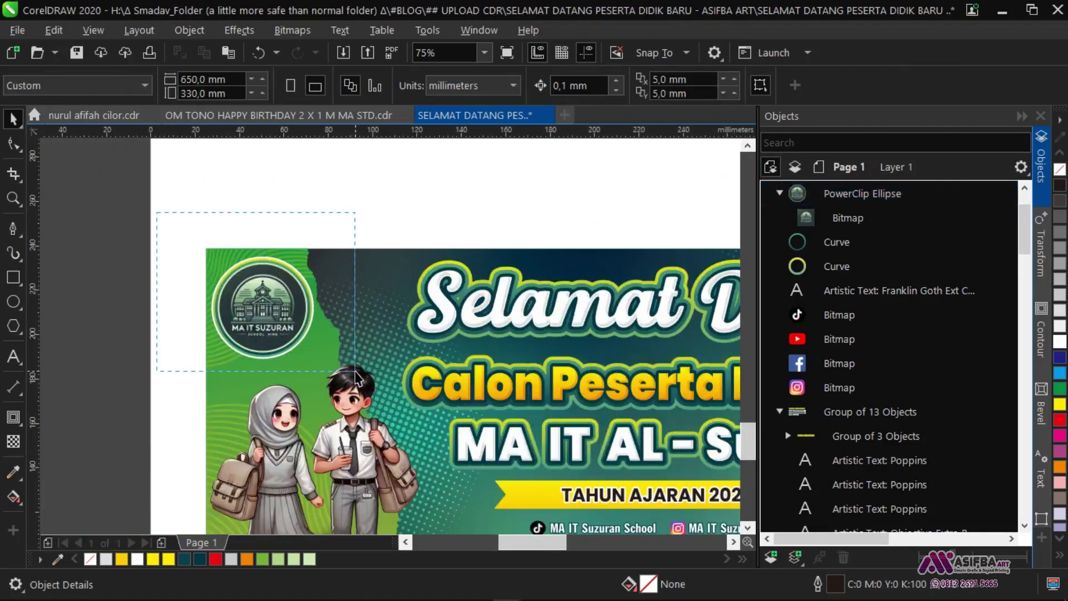
{"action": "left_click_drag", "start_coordinate": [355, 372], "coordinate": [355, 372]}
{"action": "key", "text": "ctrl+g"}
{"action": "scroll", "coordinate": [287, 323], "scroll_direction": "up", "scroll_amount": 1}
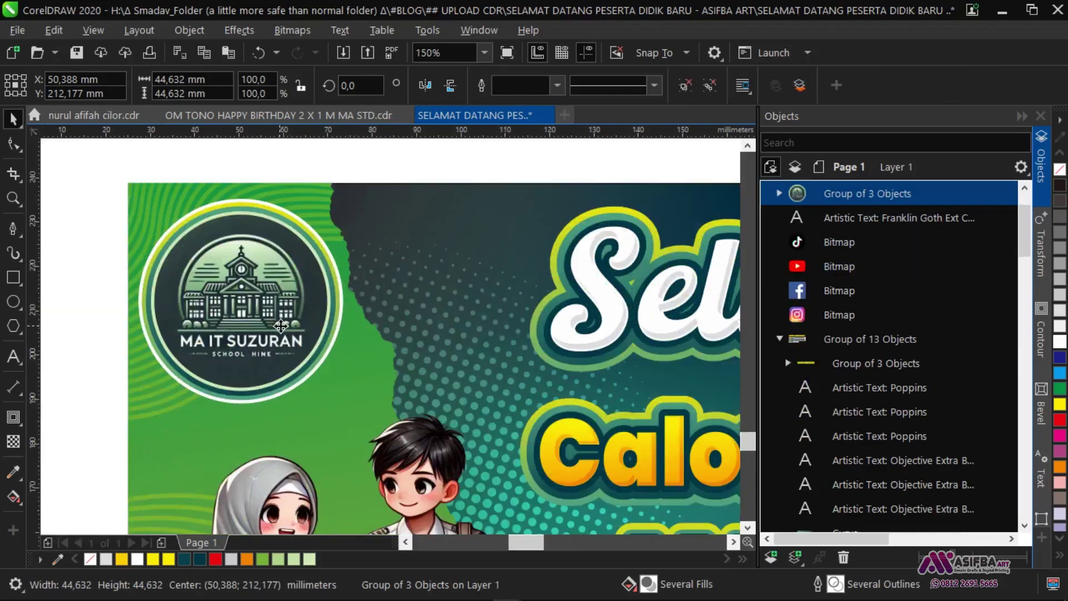
{"action": "scroll", "coordinate": [256, 345], "scroll_direction": "down", "scroll_amount": 2}
{"action": "key", "text": "Escape"}
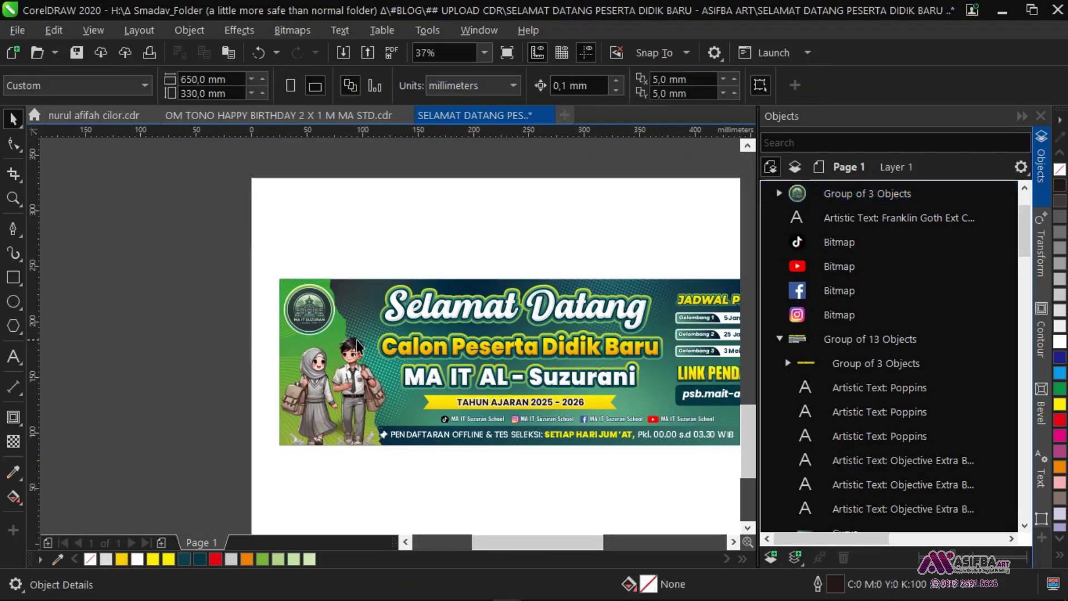
- Shift the green torn-edge shape slightly to the right inside the banner's PowerClip and finish editing the contents
{"action": "left_click_drag", "start_coordinate": [359, 346], "coordinate": [278, 340]}
{"action": "left_click", "coordinate": [290, 317]}
{"action": "left_click", "coordinate": [72, 160]}
{"action": "left_click", "coordinate": [223, 309]}
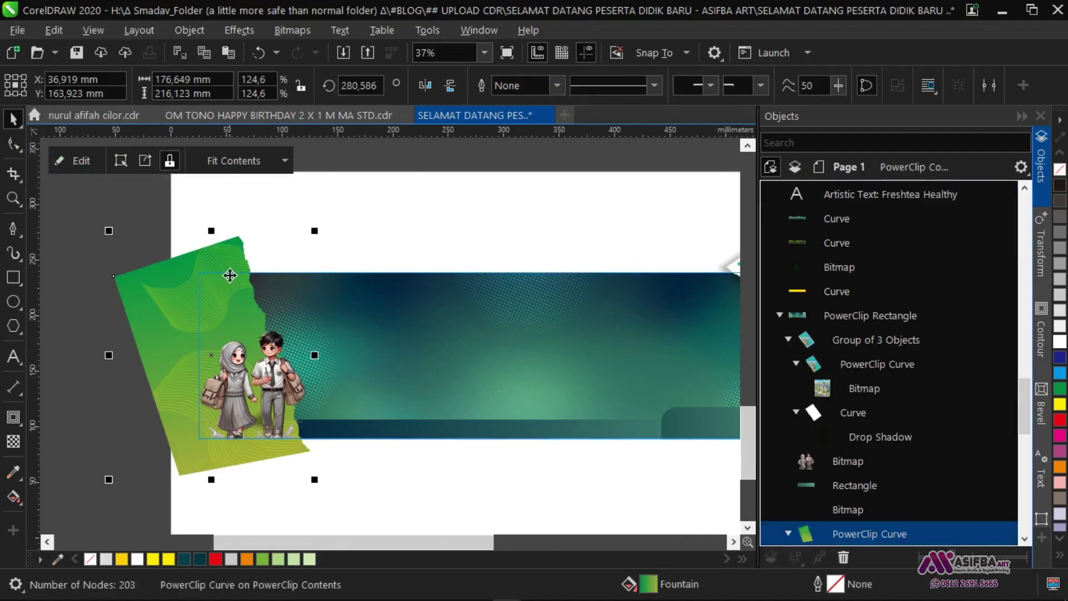
{"action": "scroll", "coordinate": [230, 275], "scroll_direction": "up", "scroll_amount": 1}
{"action": "left_click", "coordinate": [230, 276]}
{"action": "left_click_drag", "start_coordinate": [396, 191], "coordinate": [408, 200]}
{"action": "left_click", "coordinate": [425, 199]}
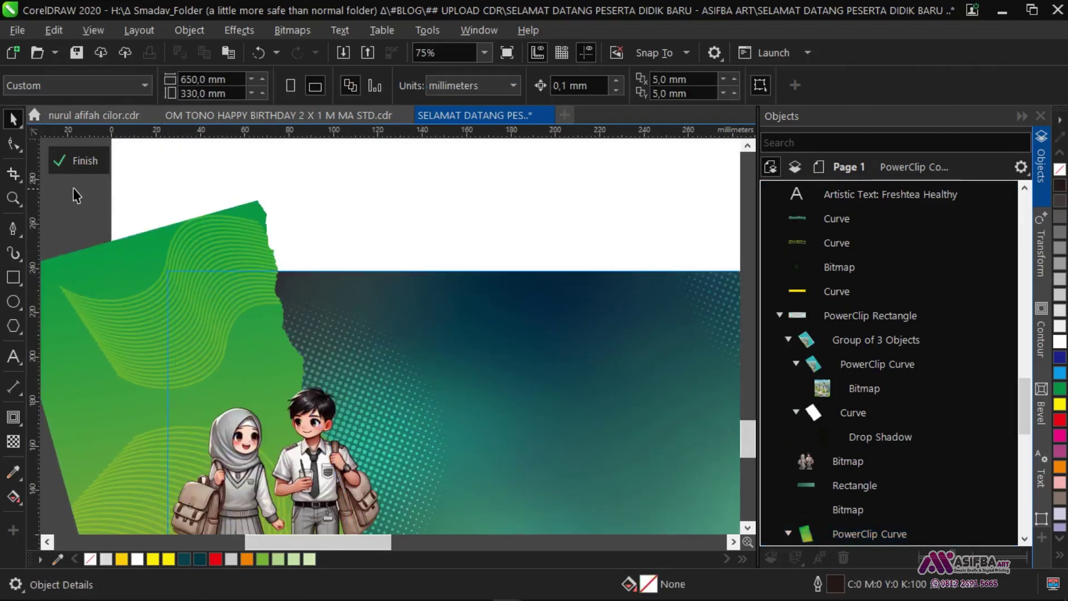
{"action": "left_click", "coordinate": [119, 291]}
{"action": "left_click_drag", "start_coordinate": [119, 291], "coordinate": [126, 298]}
{"action": "left_click", "coordinate": [78, 167]}
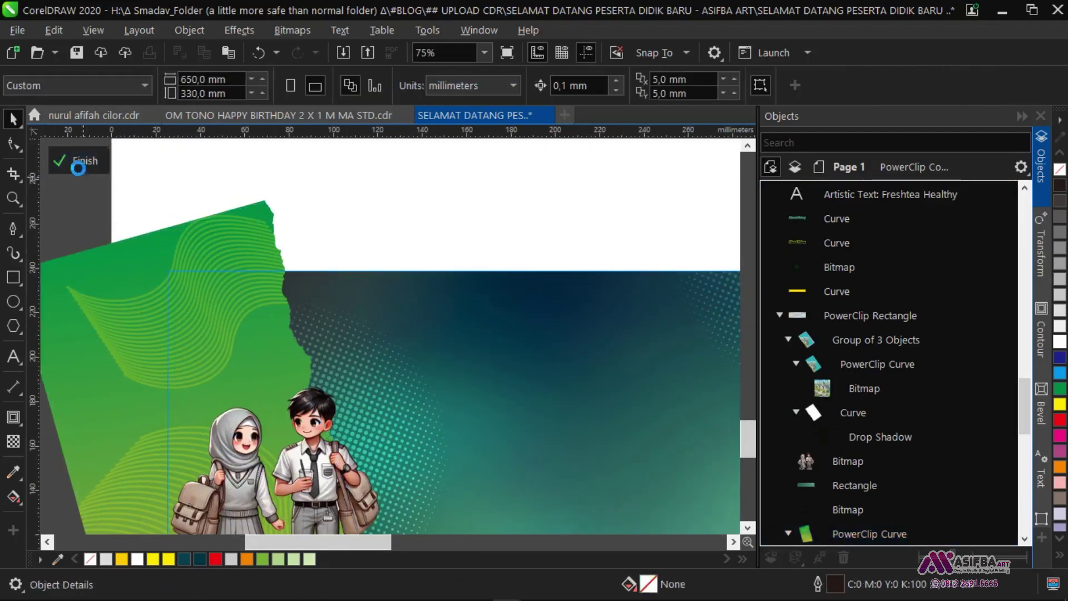
- Move the logo group slightly right and down to about X 53.6 mm, Y 210.6 mm within the green corner
{"action": "left_click", "coordinate": [242, 354]}
{"action": "scroll", "coordinate": [242, 355], "scroll_direction": "up", "scroll_amount": 1}
{"action": "scroll", "coordinate": [242, 355], "scroll_direction": "down", "scroll_amount": 1}
{"action": "left_click_drag", "start_coordinate": [138, 245], "coordinate": [249, 391]}
{"action": "scroll", "coordinate": [223, 351], "scroll_direction": "up", "scroll_amount": 1}
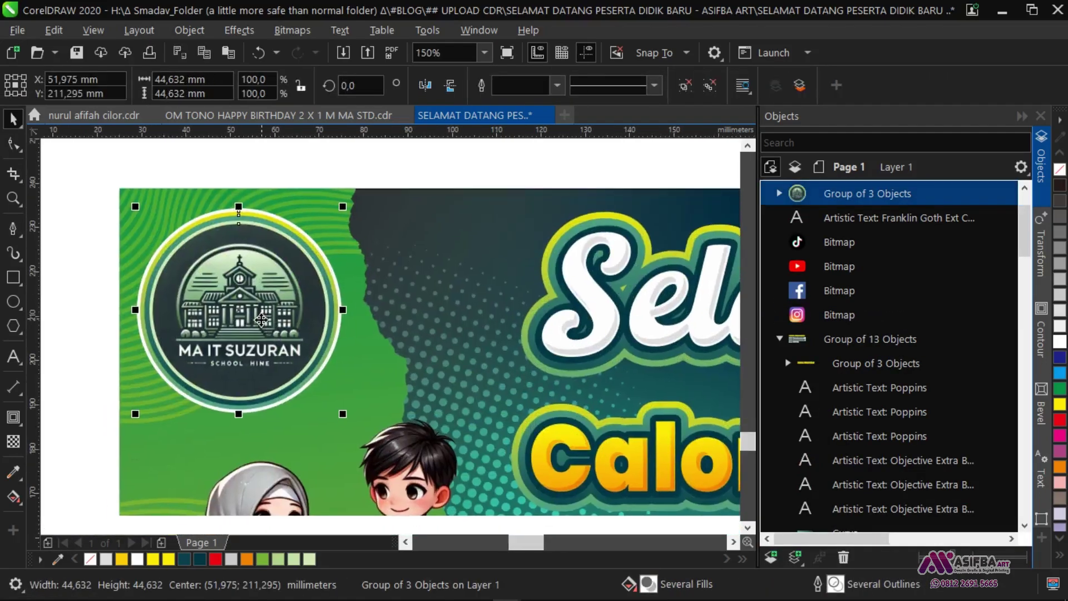
{"action": "left_click_drag", "start_coordinate": [261, 320], "coordinate": [268, 323]}
{"action": "scroll", "coordinate": [274, 320], "scroll_direction": "down", "scroll_amount": 1}
{"action": "scroll", "coordinate": [245, 342], "scroll_direction": "up", "scroll_amount": 1}
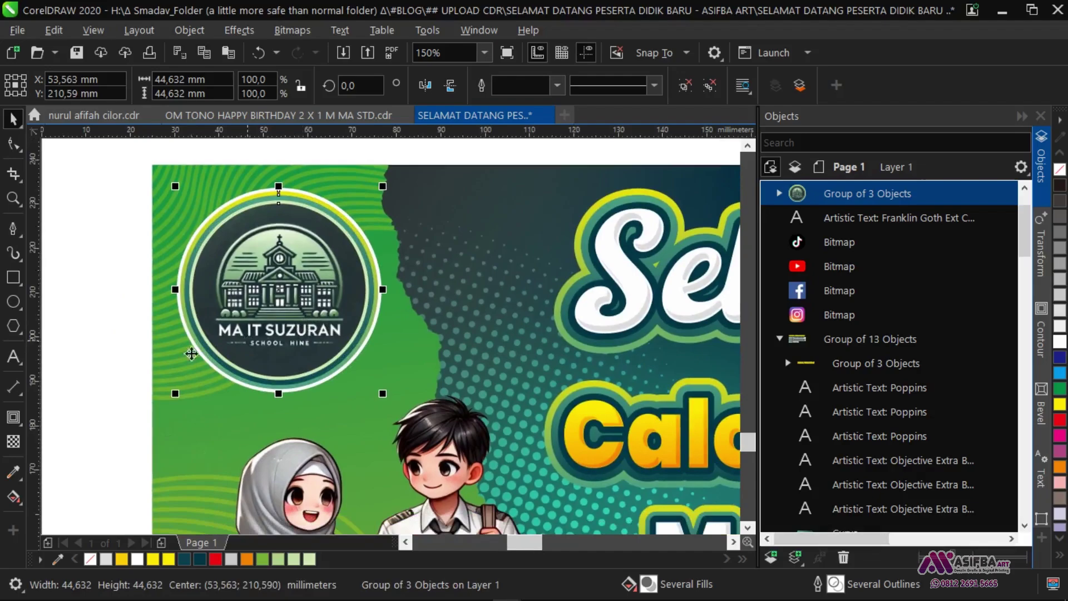
- Add a centered Multiply drop shadow with opacity 68 and feather 15 to the logo group, and break it apart from the logo
{"action": "left_click", "coordinate": [13, 419]}
{"action": "left_click", "coordinate": [44, 415]}
{"action": "left_click_drag", "start_coordinate": [285, 317], "coordinate": [285, 320]}
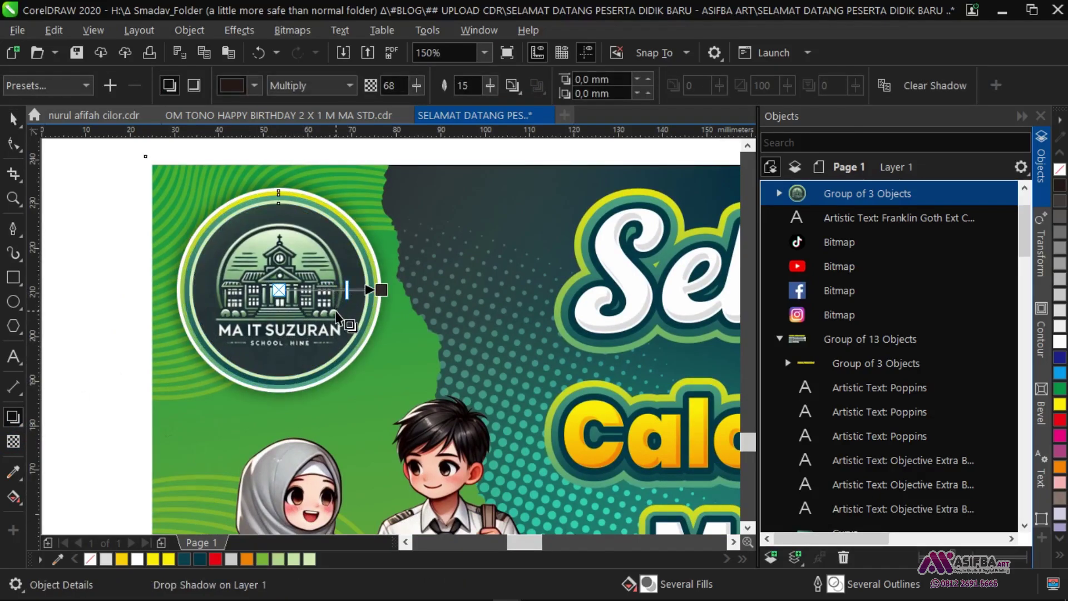
{"action": "key", "text": "ctrl+k"}
{"action": "scroll", "coordinate": [336, 311], "scroll_direction": "down", "scroll_amount": 1}
{"action": "key", "text": "space"}
{"action": "left_click", "coordinate": [162, 309]}
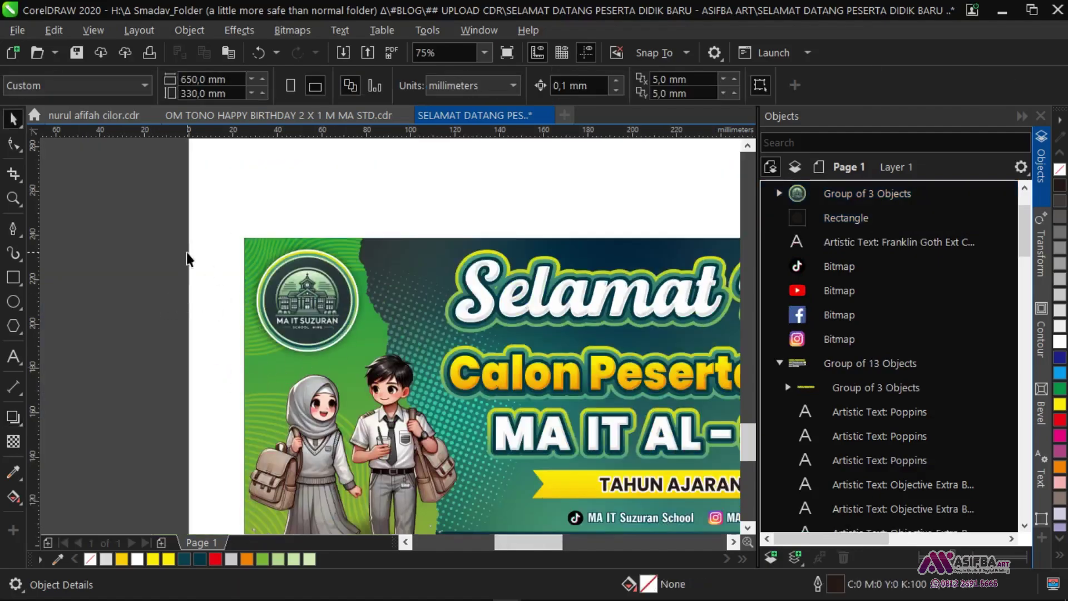
- Place the logo group and its separated shadow inside the banner's background rectangle with PowerClip
{"action": "left_click_drag", "start_coordinate": [409, 385], "coordinate": [364, 357]}
{"action": "right_click", "coordinate": [286, 281]}
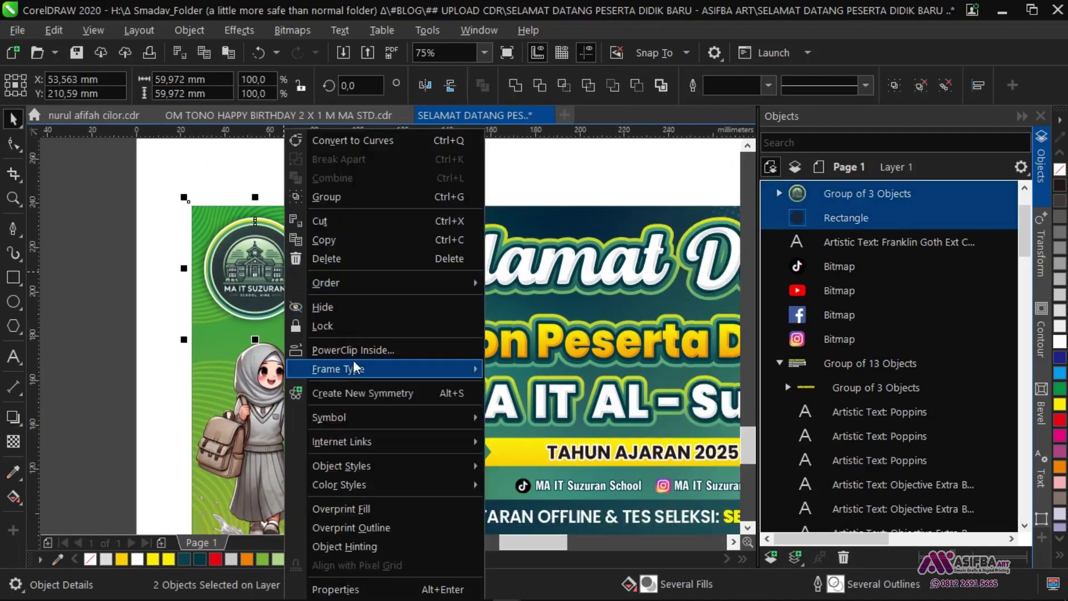
{"action": "left_click", "coordinate": [356, 350]}
{"action": "left_click", "coordinate": [369, 273]}
{"action": "scroll", "coordinate": [275, 425], "scroll_direction": "down", "scroll_amount": 1}
{"action": "left_click", "coordinate": [389, 445]}
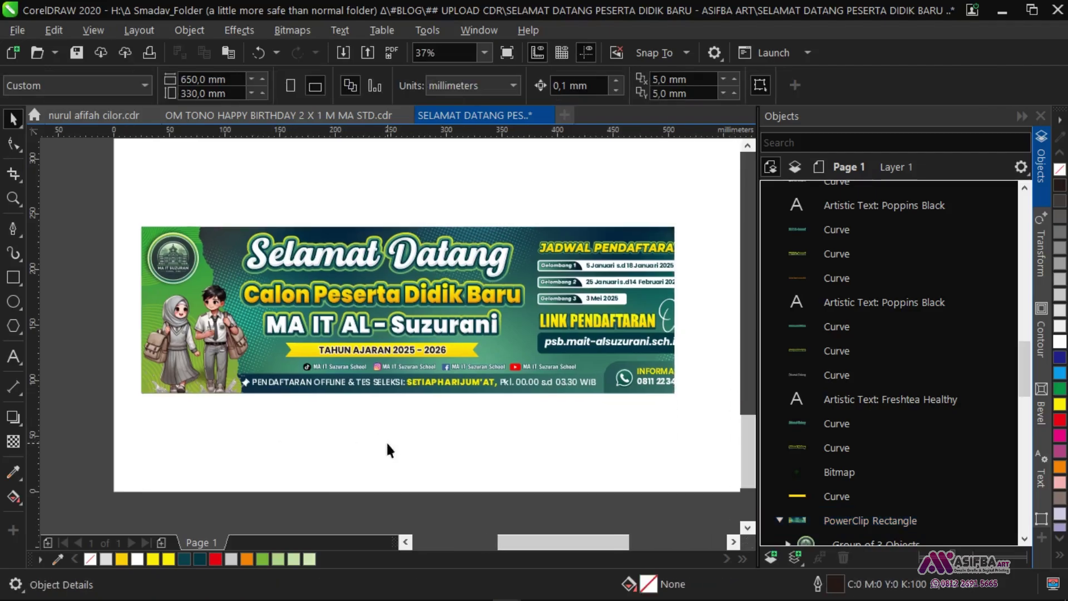
- Save the document and show the whole banner in full-screen preview
{"action": "scroll", "coordinate": [468, 449], "scroll_direction": "right", "scroll_amount": 2}
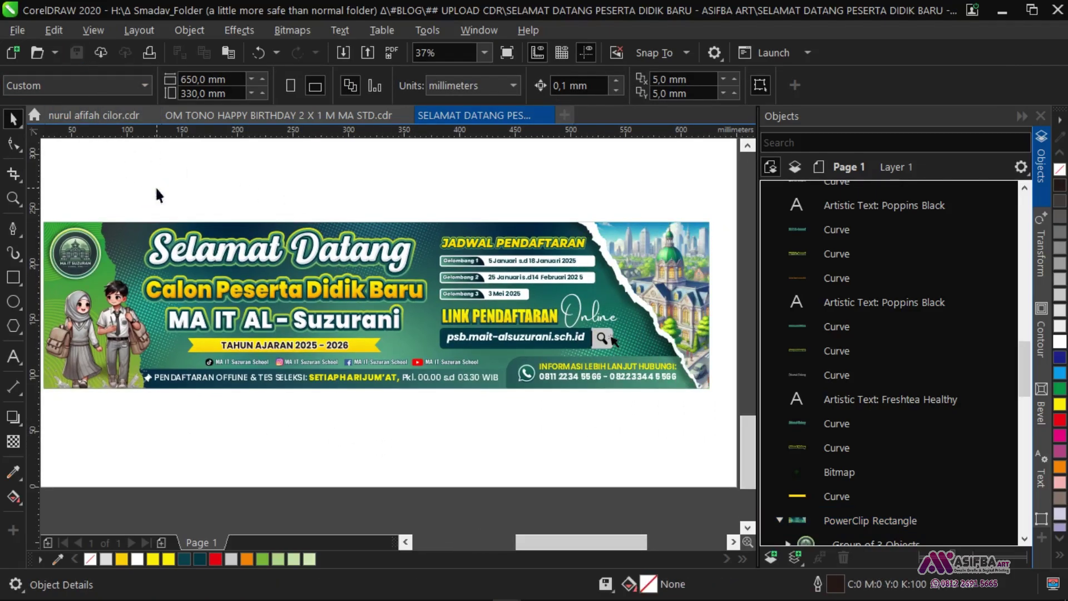
{"action": "key", "text": "F9"}
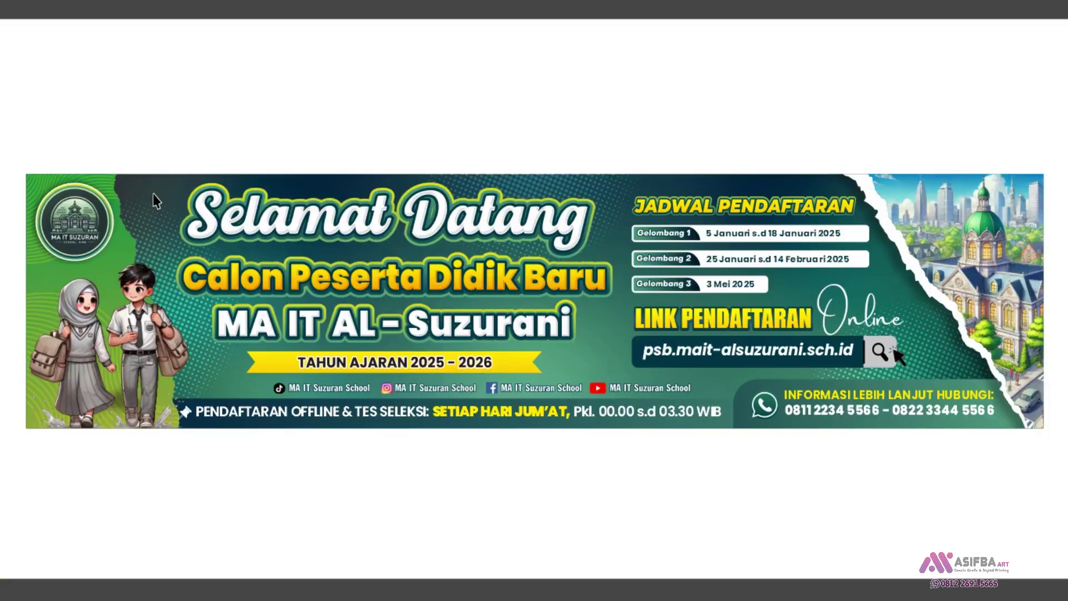